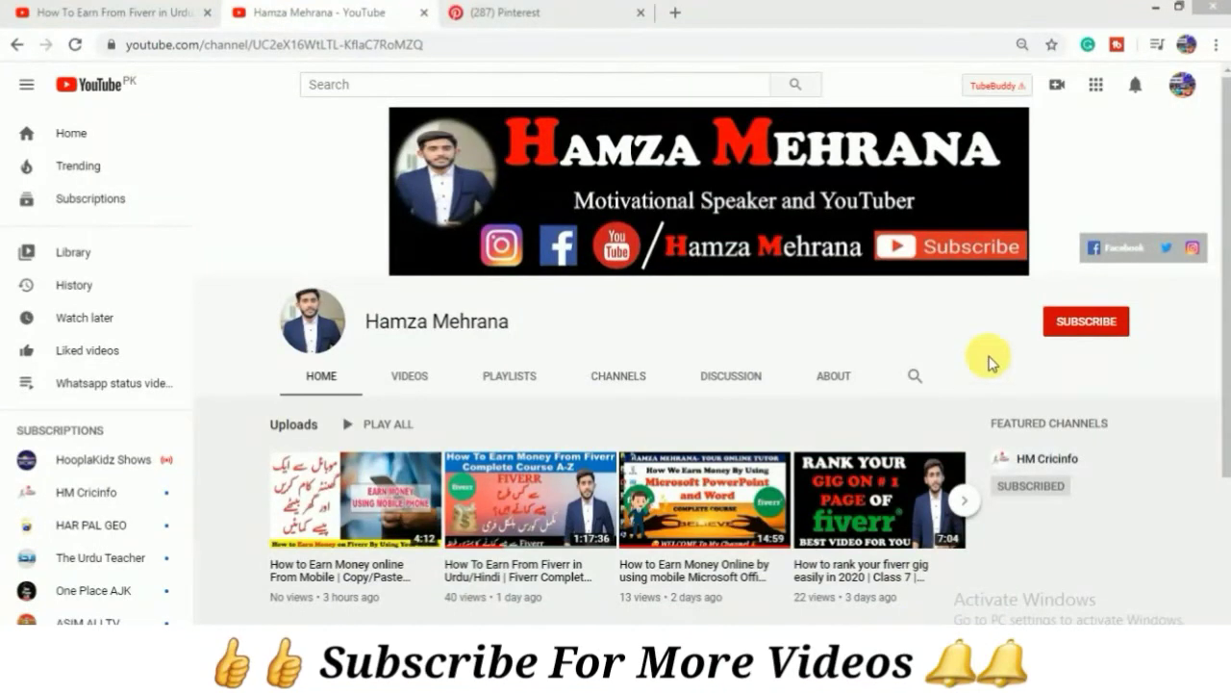
# - Subscribe to the YouTube channel and set its notifications to All
pyautogui.click(1076, 339)
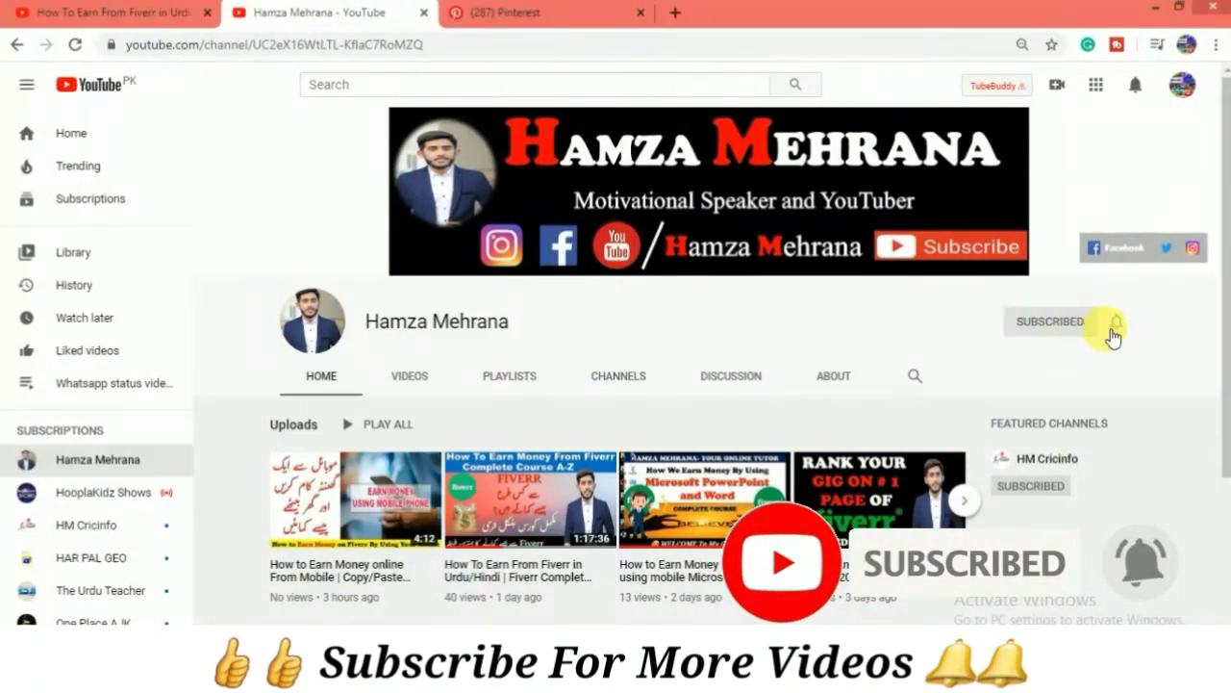
pyautogui.click(1125, 329)
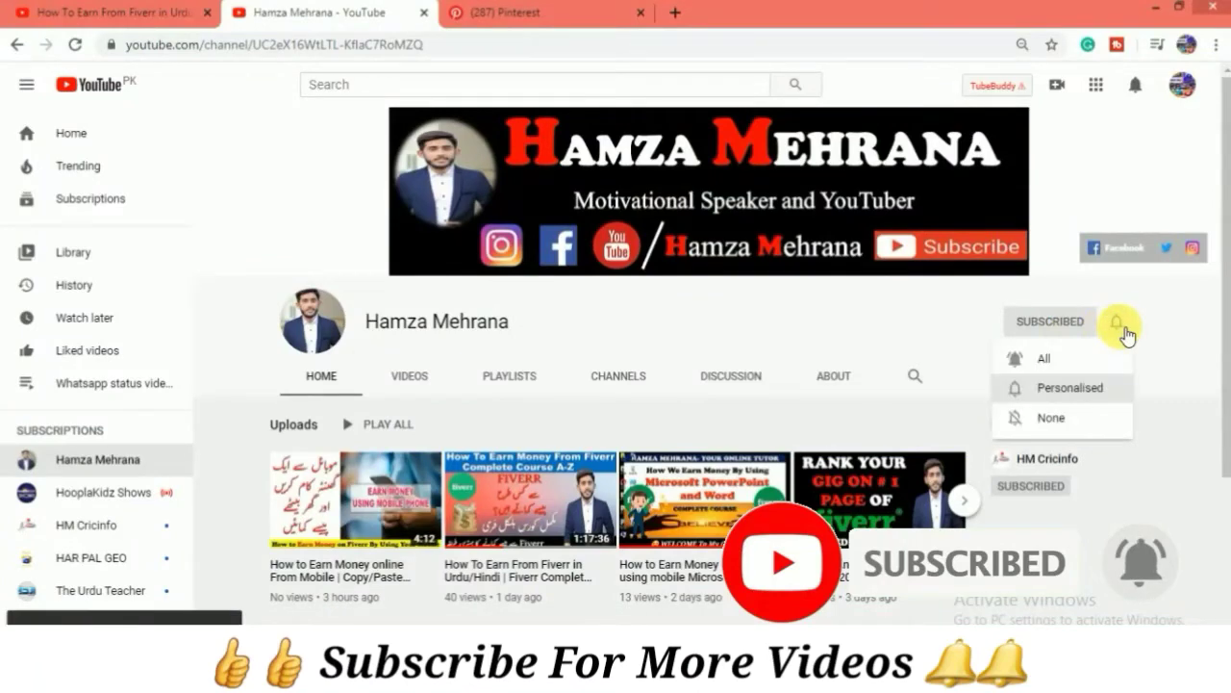
pyautogui.click(1046, 357)
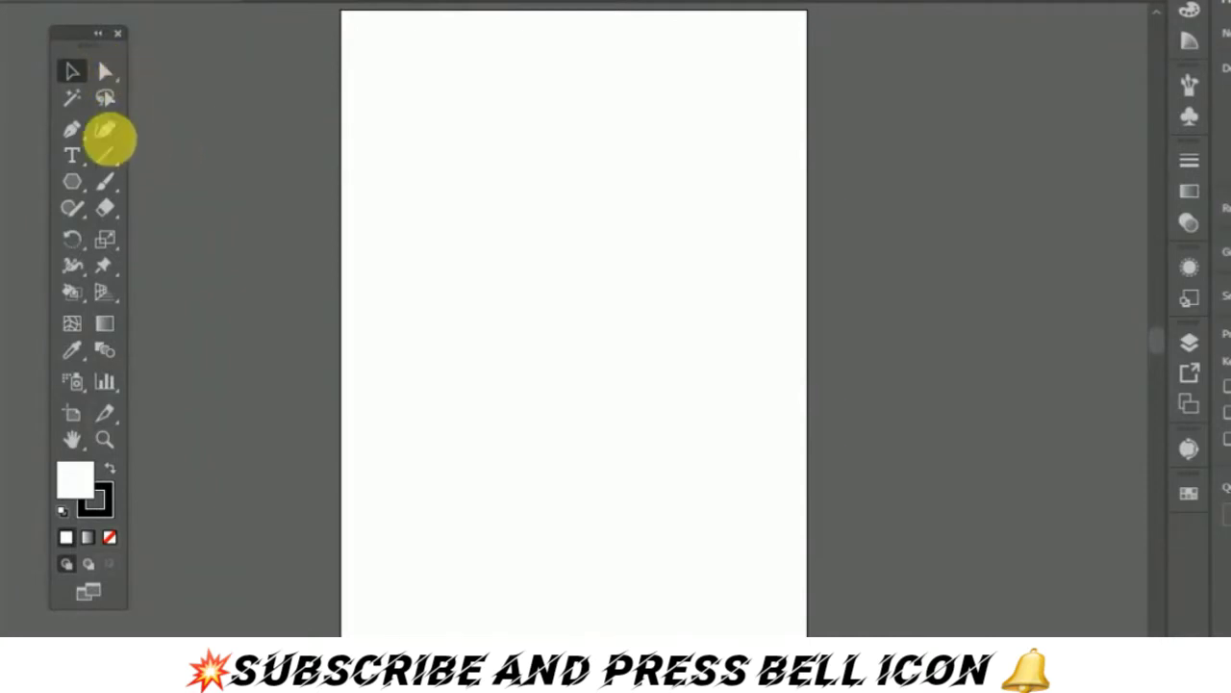
# - Browse the Pen tool flyout, then pick the Rectangle Tool from the shape flyout
pyautogui.click(82, 143)
pyautogui.moveTo(83, 142); pyautogui.dragTo(171, 169)
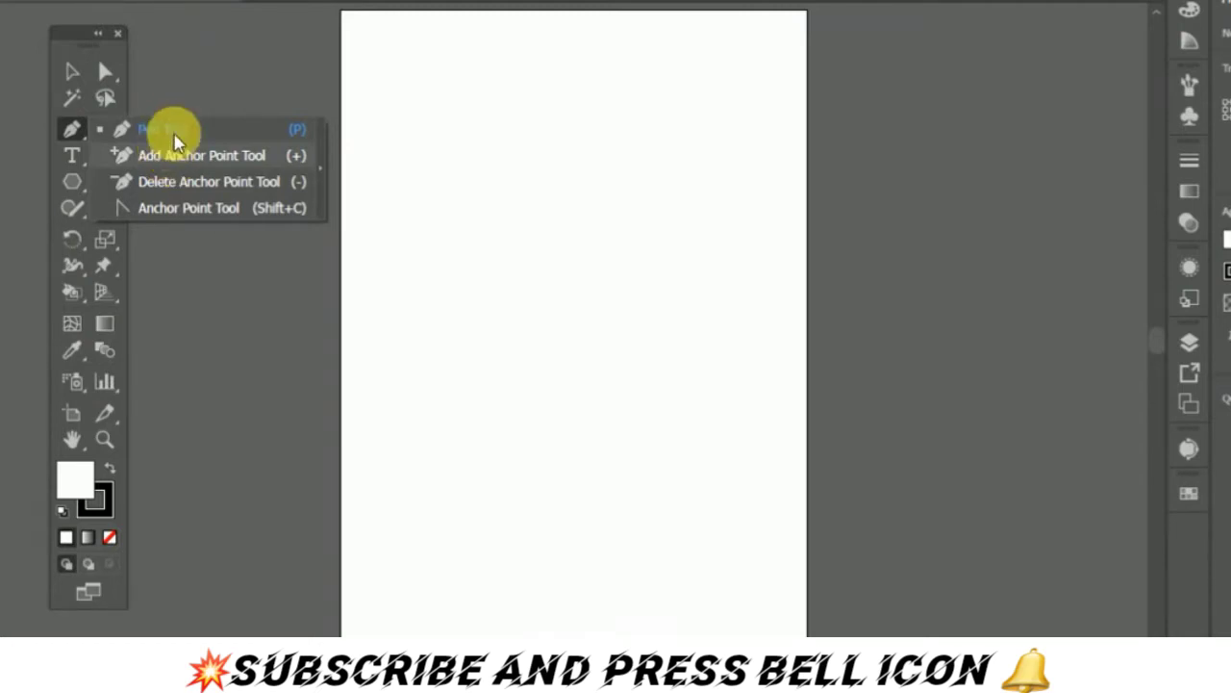
pyautogui.click(70, 183)
pyautogui.click(124, 184)
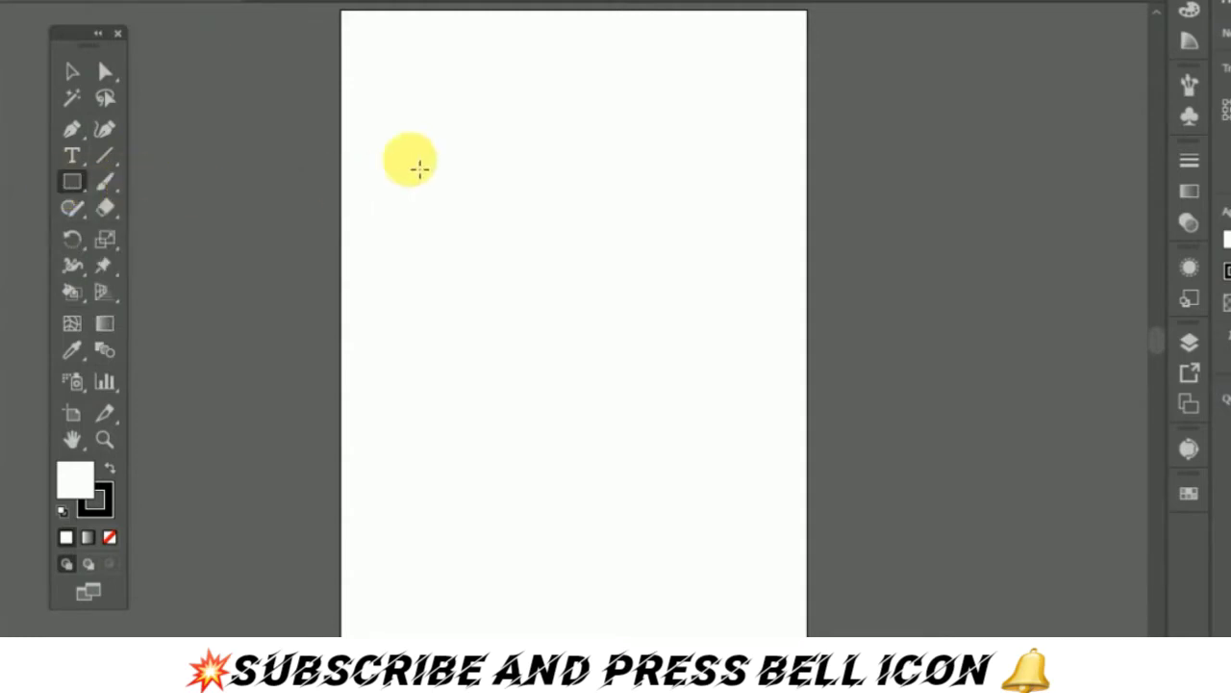
# - Draw a square in the artboard's upper-left and select the Delete Anchor Point Tool
pyautogui.moveTo(426, 170)
pyautogui.mouseDown()
pyautogui.moveTo(561, 303)
pyautogui.moveTo(551, 293)
pyautogui.mouseUp()
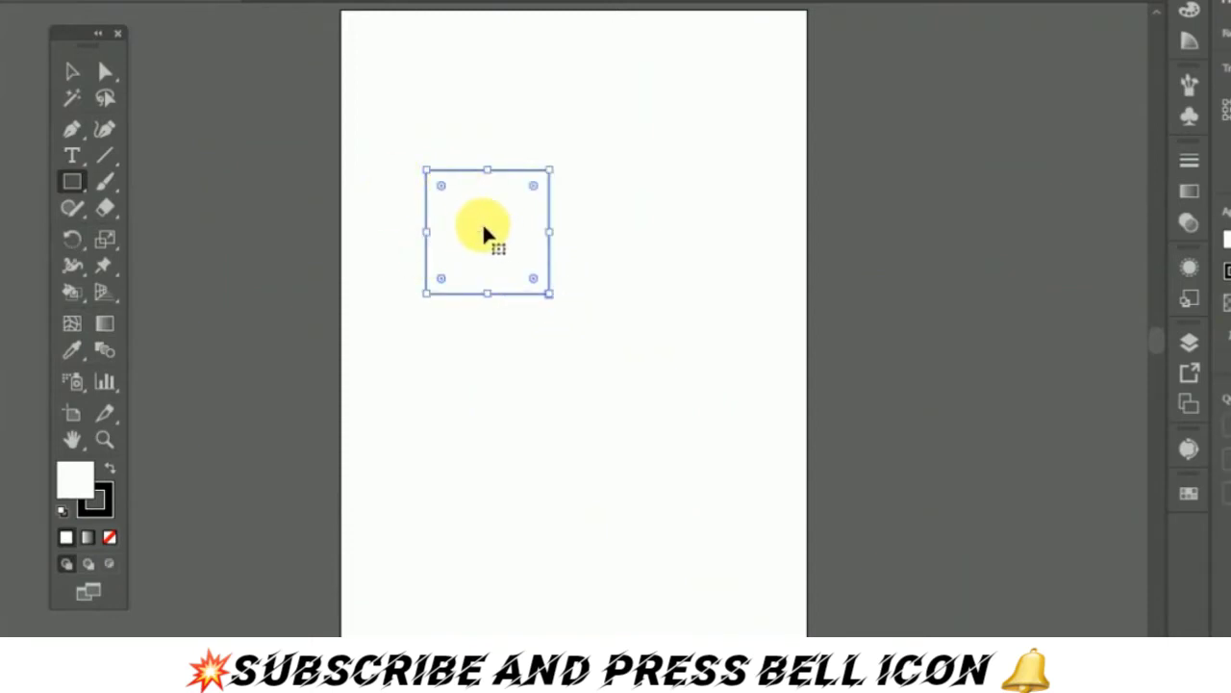
pyautogui.click(79, 189)
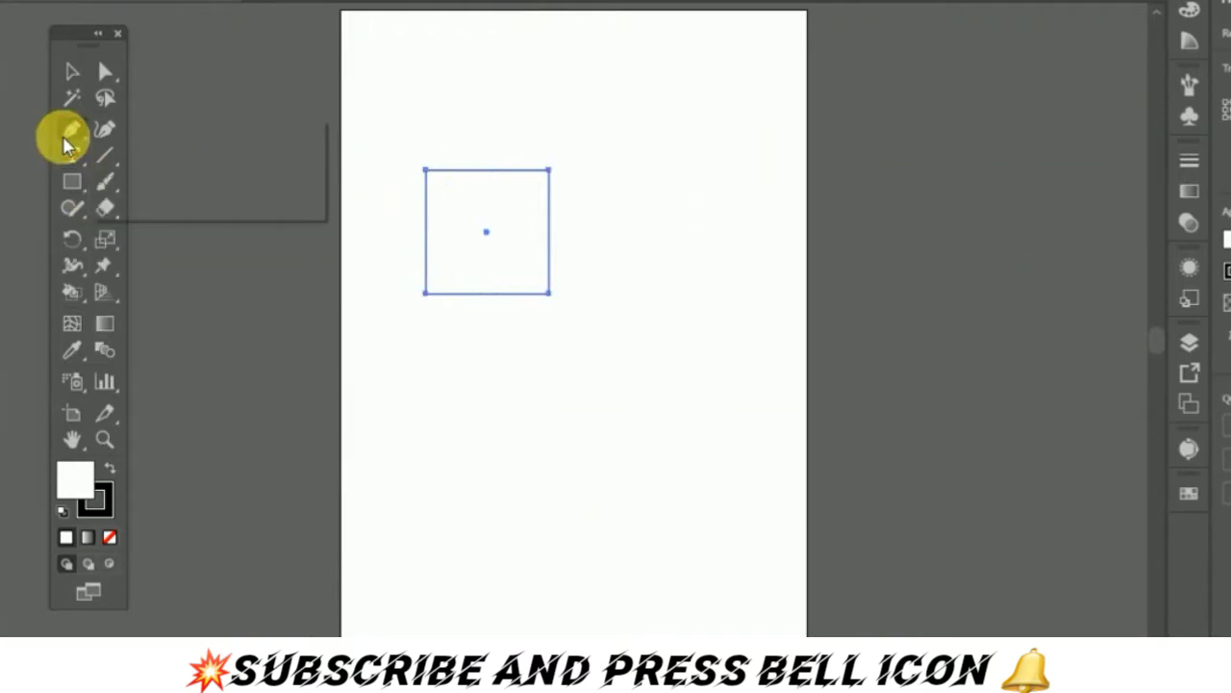
pyautogui.click(128, 183)
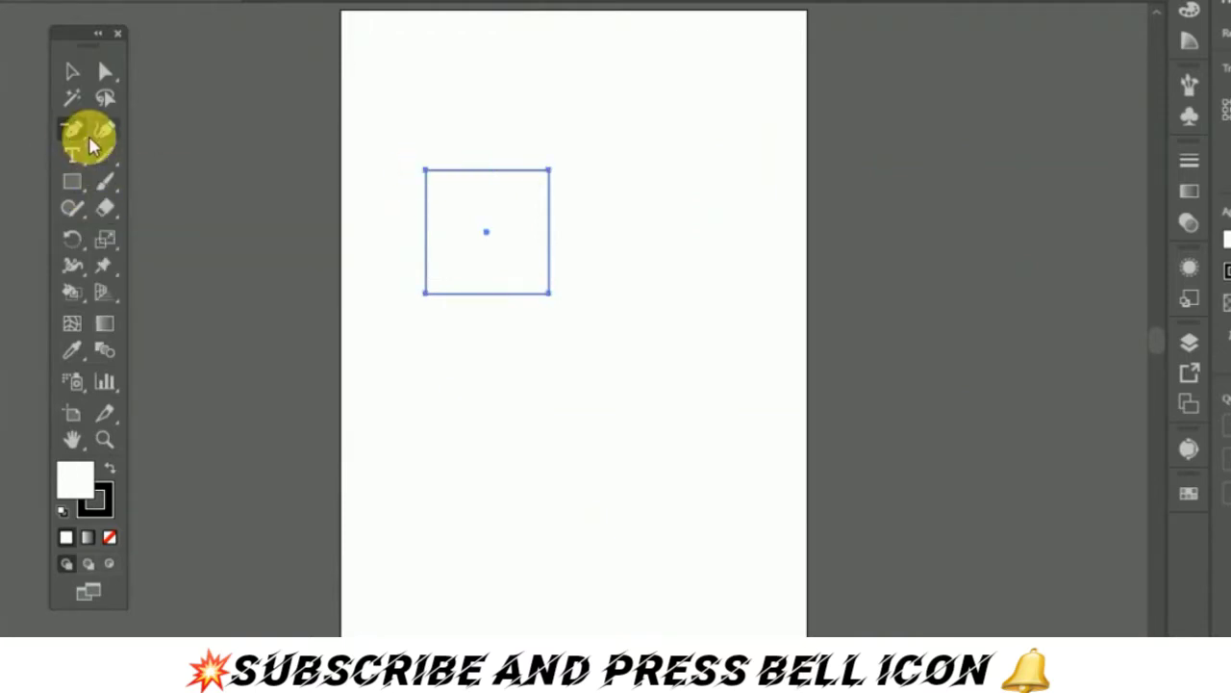
pyautogui.moveTo(92, 145); pyautogui.dragTo(268, 190)
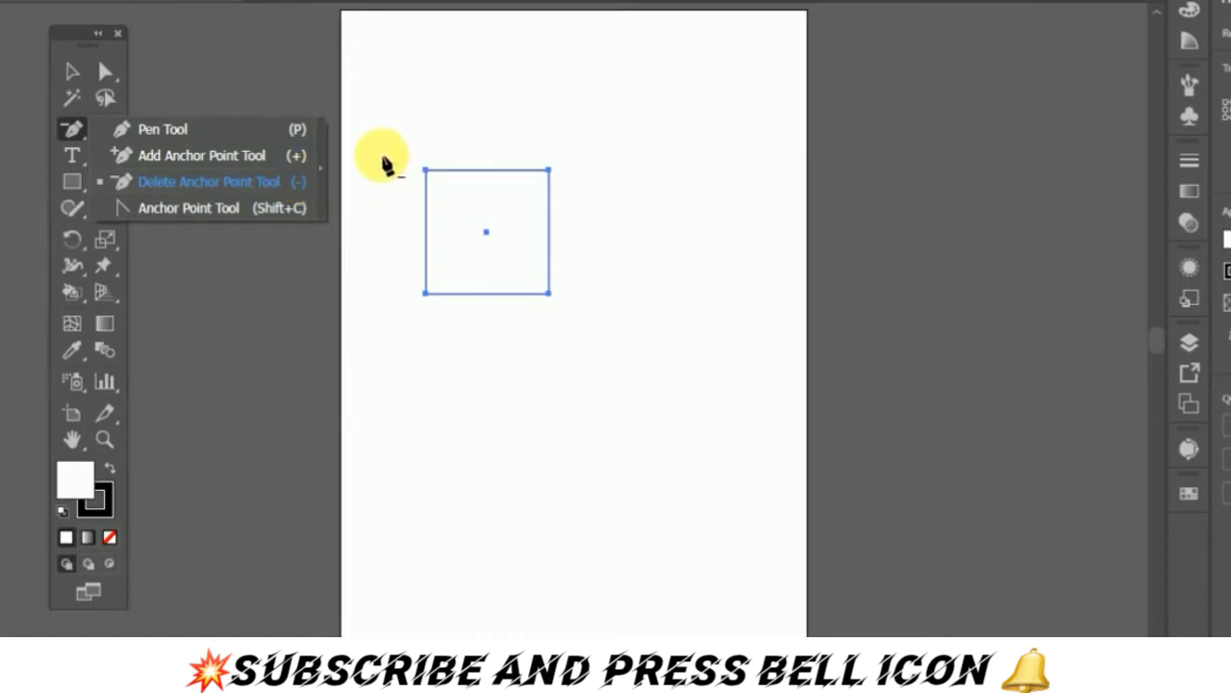
# - Activate the Delete Anchor Point Tool and zoom in close on the square
pyautogui.click(71, 73)
pyautogui.click(71, 128)
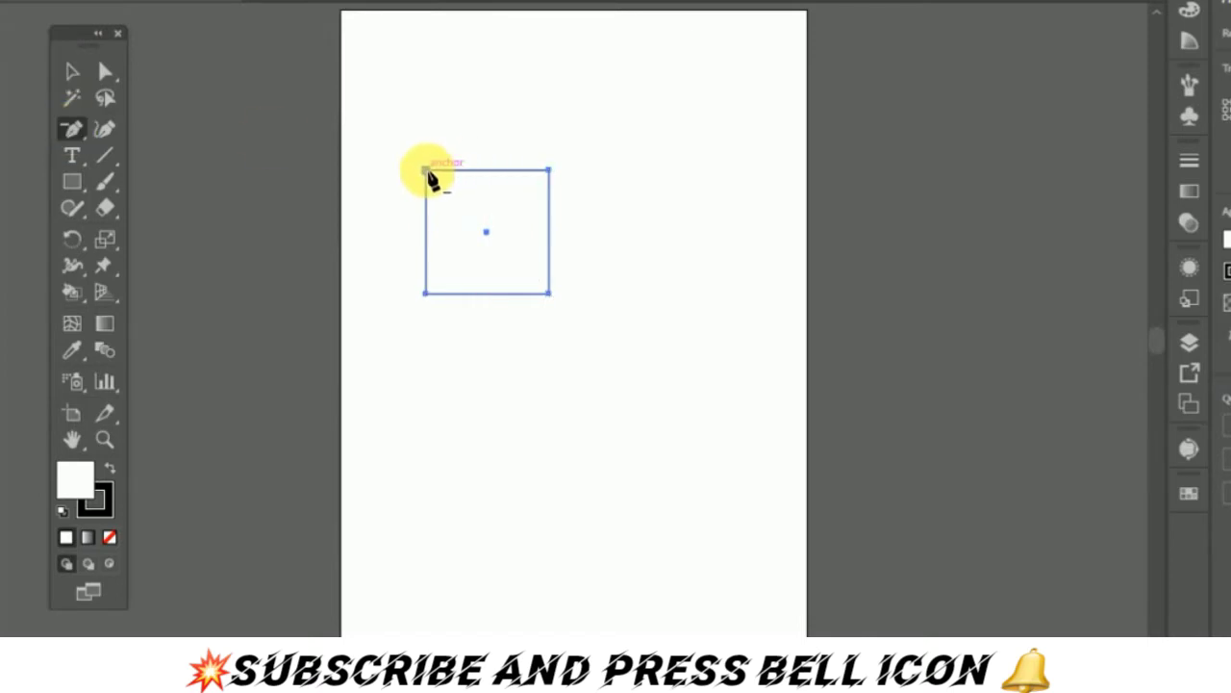
pyautogui.press('z')
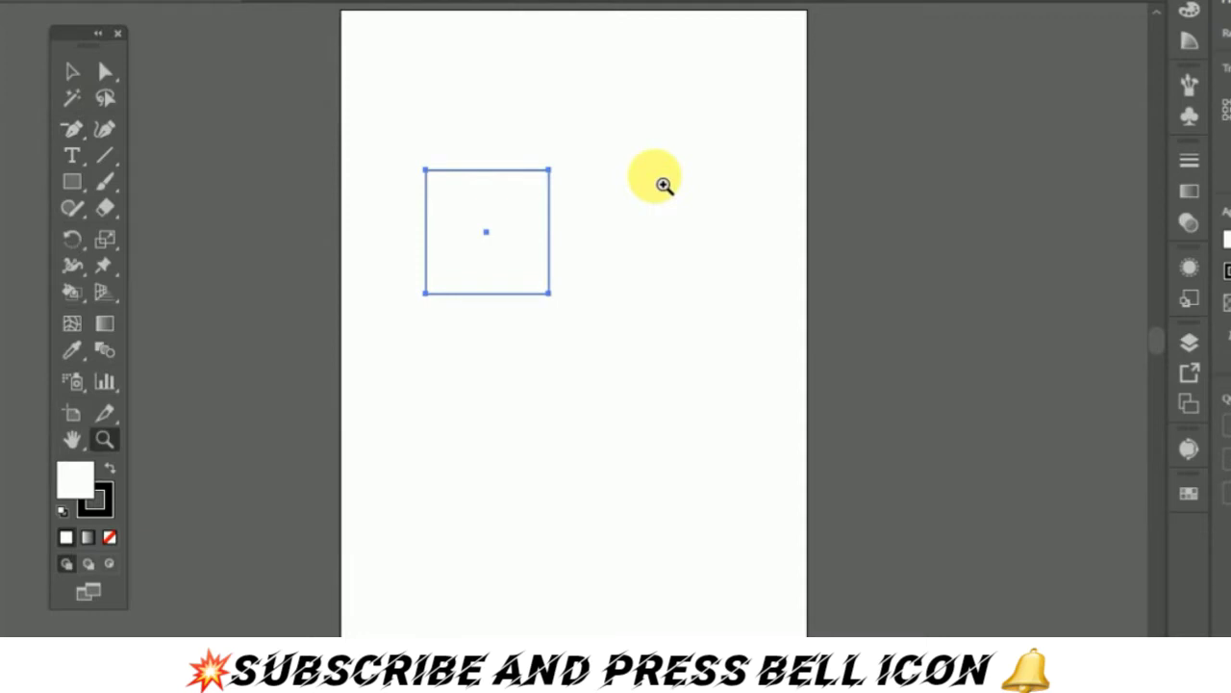
pyautogui.click(664, 185)
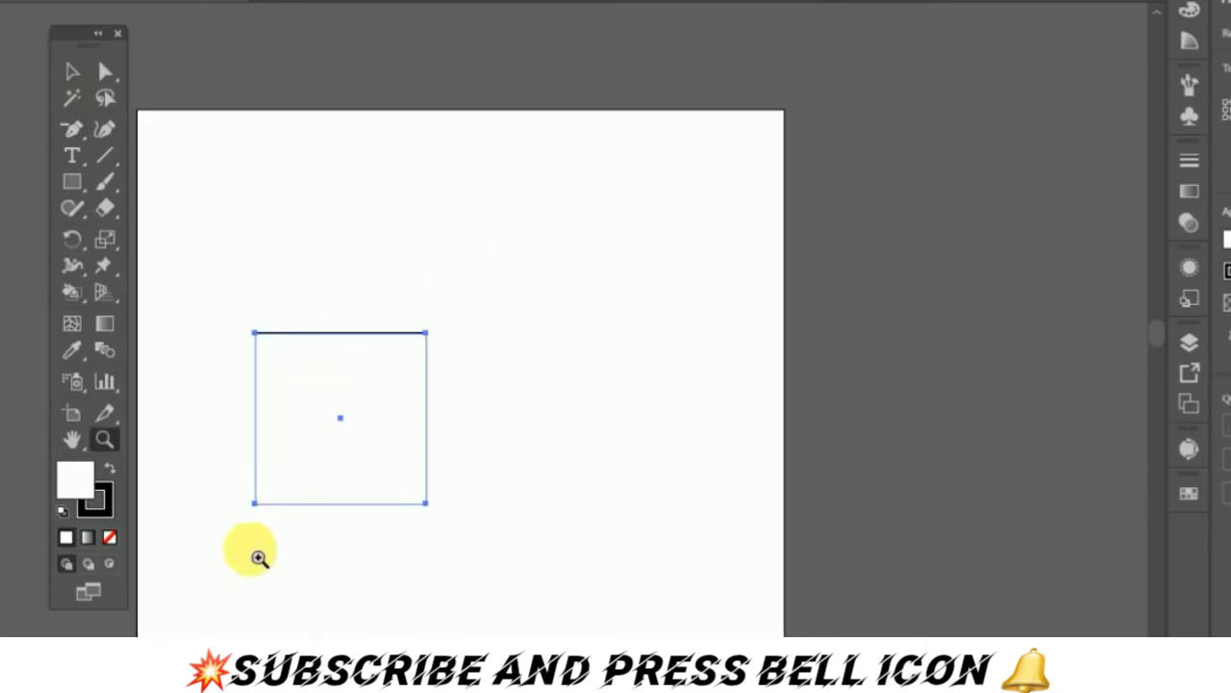
pyautogui.click(258, 558)
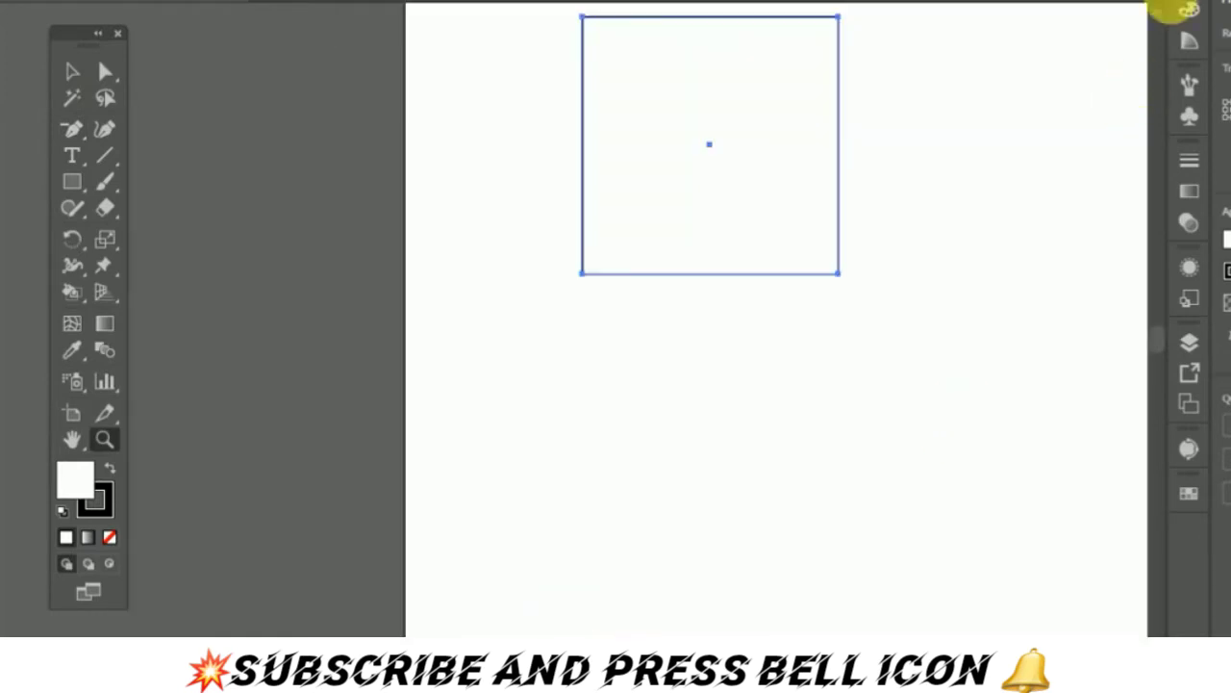
pyautogui.scroll(5, 1157, 11)
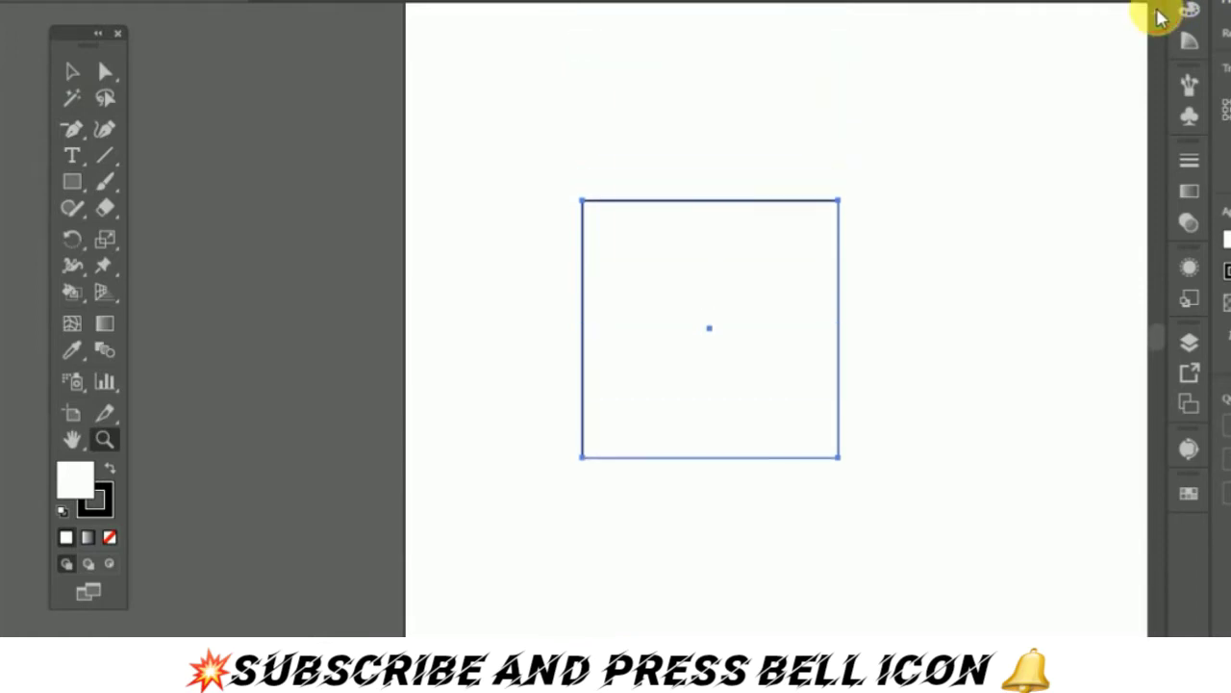
pyautogui.click(73, 128)
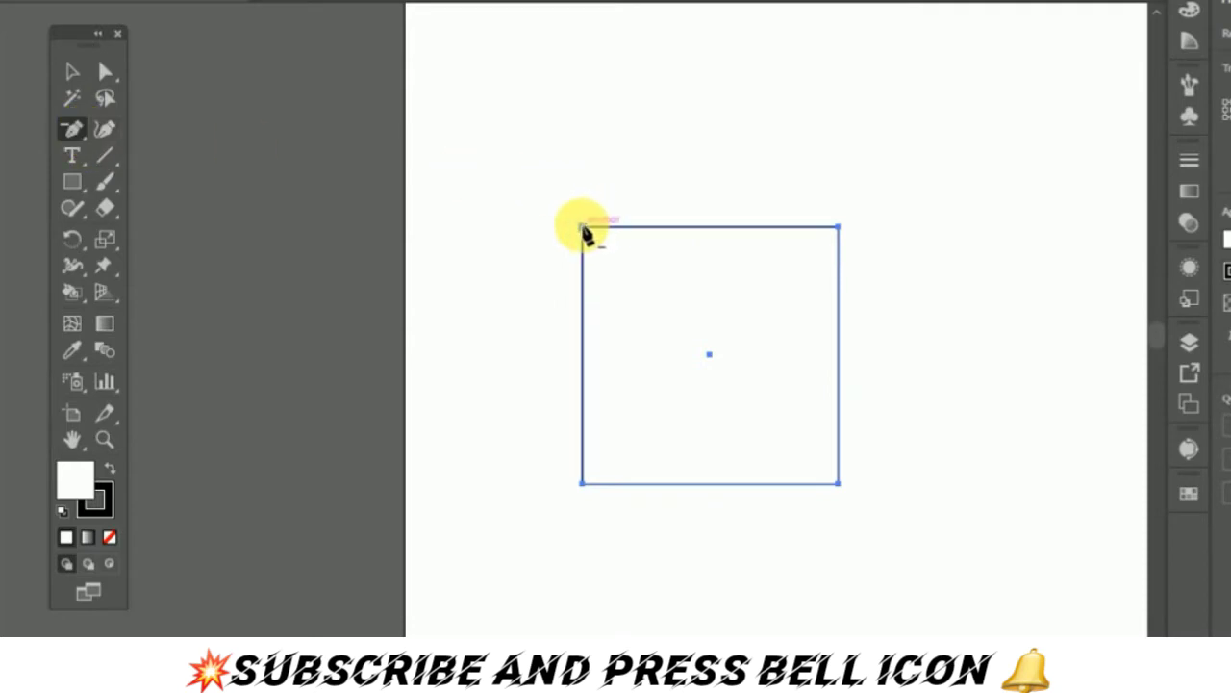
# - Delete the square's four corner anchor points one by one until it vanishes
pyautogui.click(585, 231)
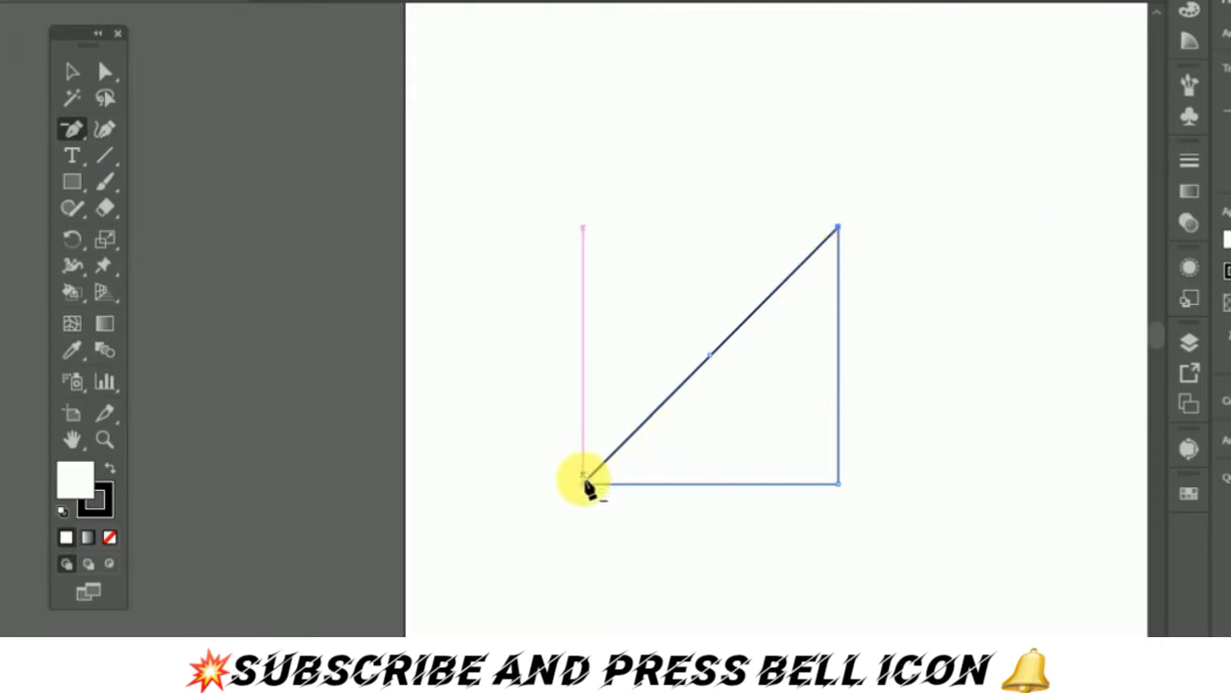
pyautogui.click(584, 483)
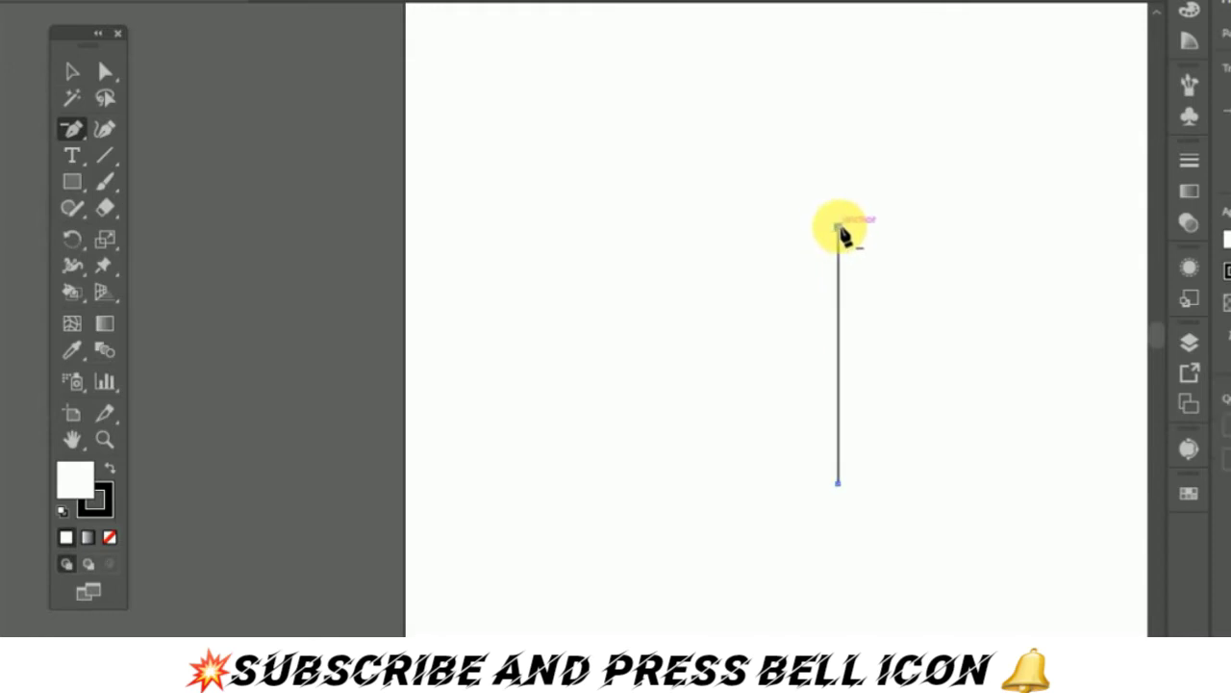
pyautogui.click(840, 231)
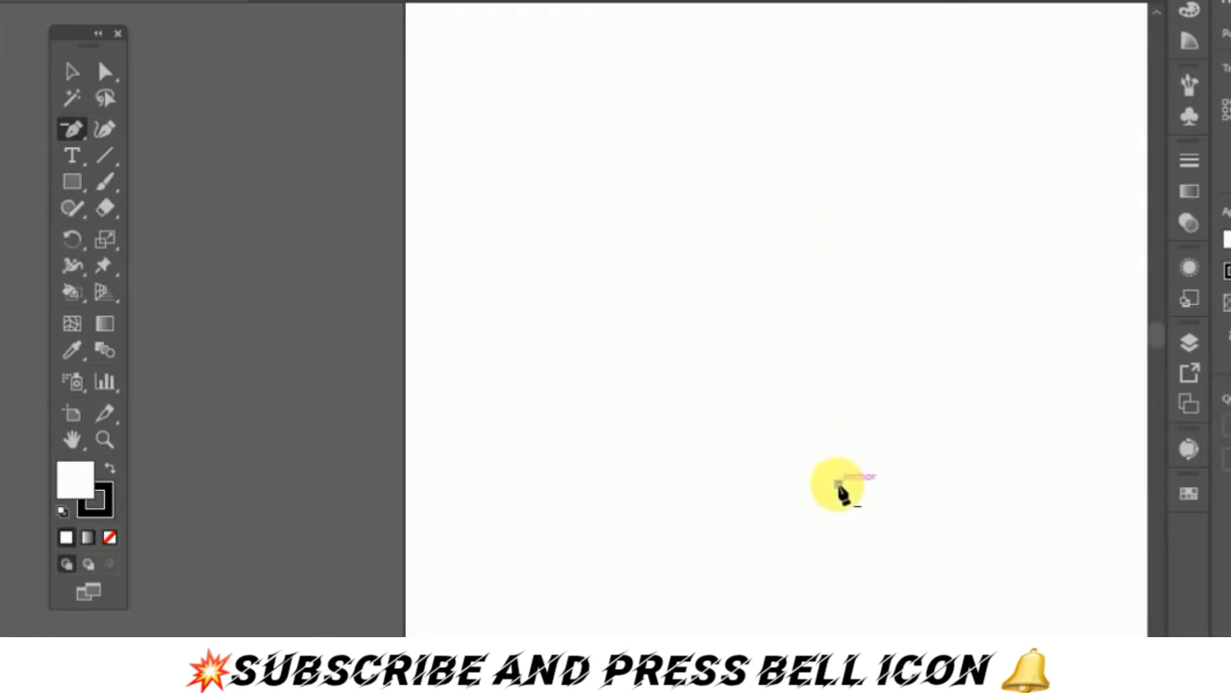
pyautogui.click(838, 483)
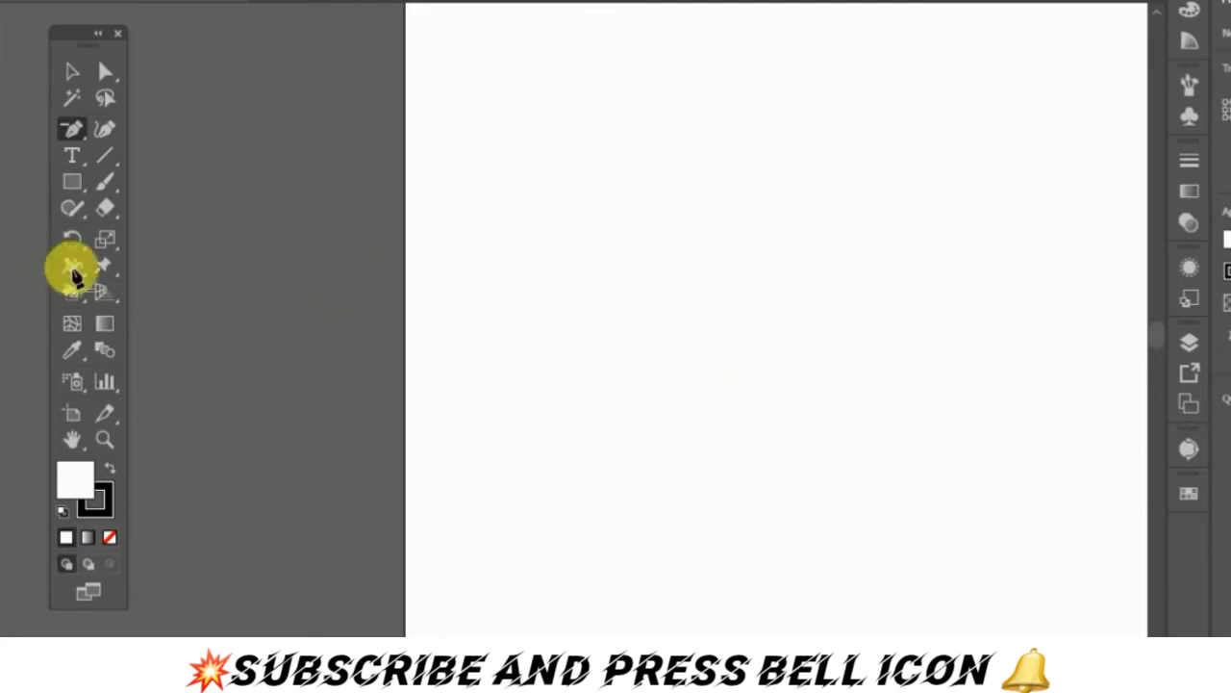
# - Draw a new square near the artboard centre with the Rectangle Tool
pyautogui.click(72, 184)
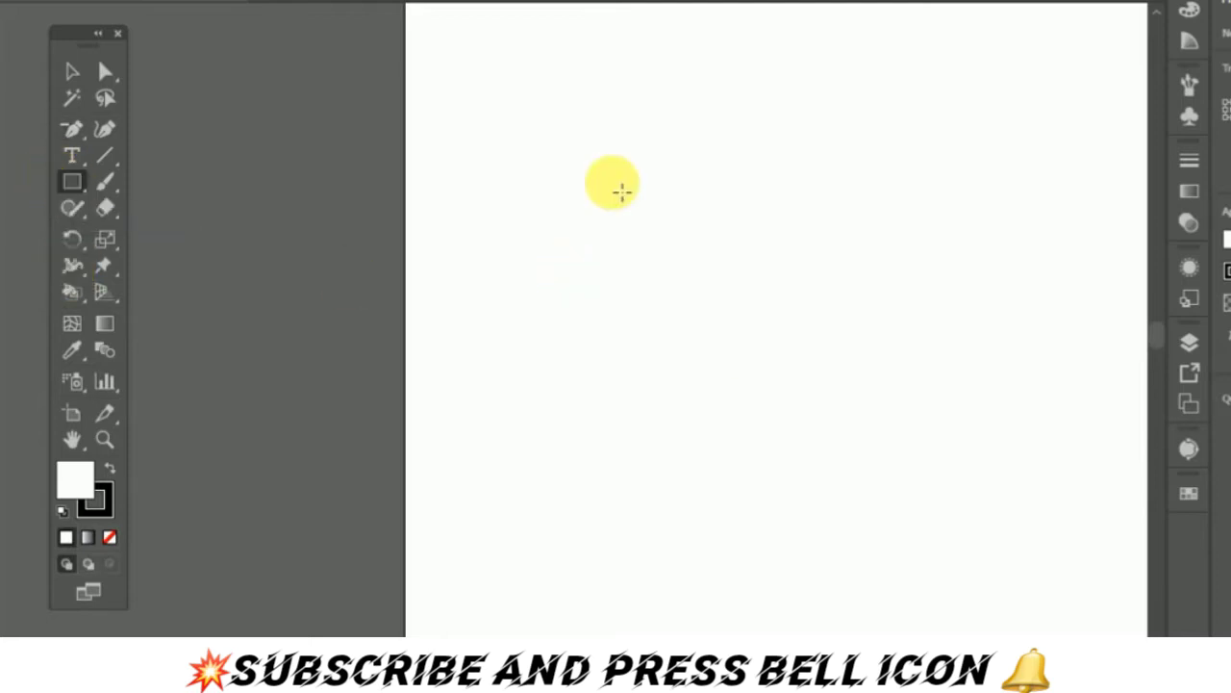
pyautogui.moveTo(589, 221)
pyautogui.mouseDown()
pyautogui.moveTo(816, 398)
pyautogui.moveTo(804, 429)
pyautogui.moveTo(791, 424)
pyautogui.mouseUp()
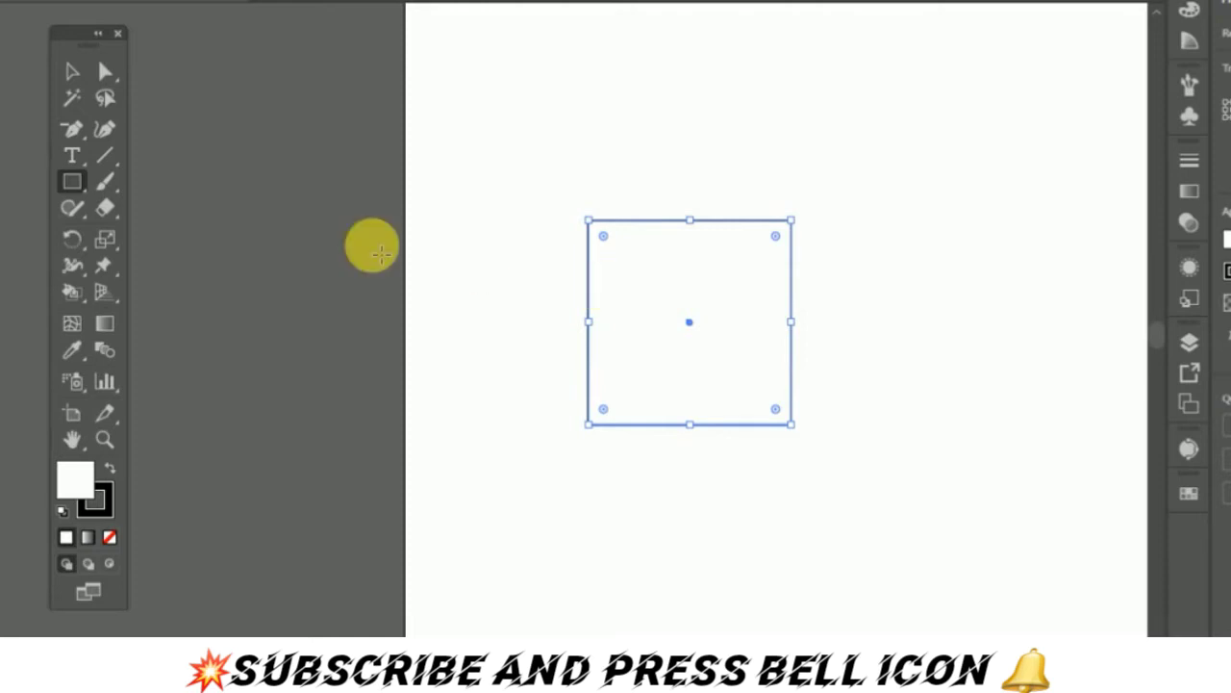
# - Add anchor points at the midpoints of the square's left, right, bottom and top edges
pyautogui.click(75, 133)
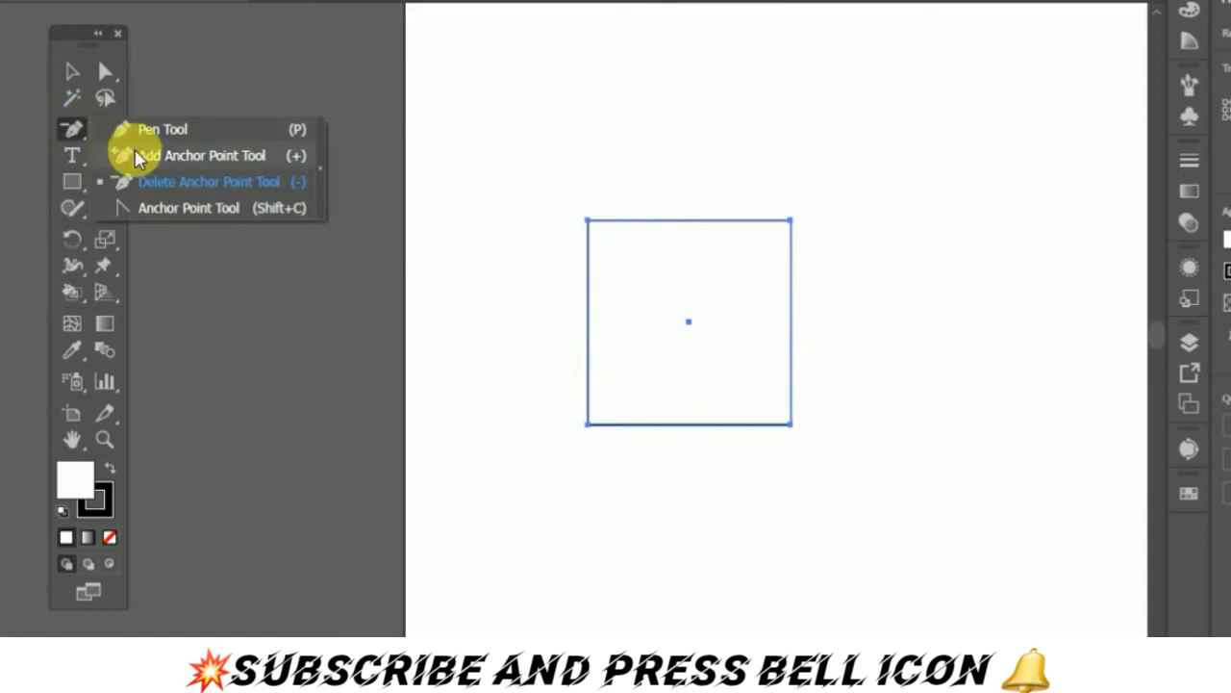
pyautogui.moveTo(77, 136); pyautogui.dragTo(129, 154)
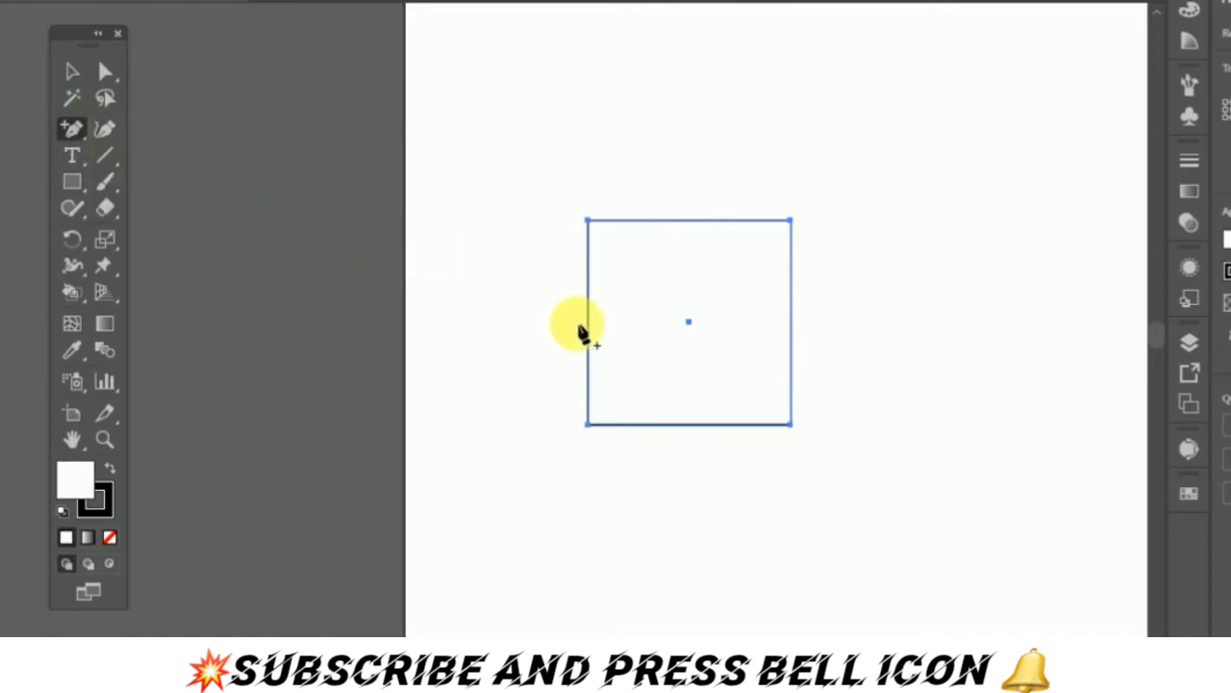
pyautogui.click(589, 318)
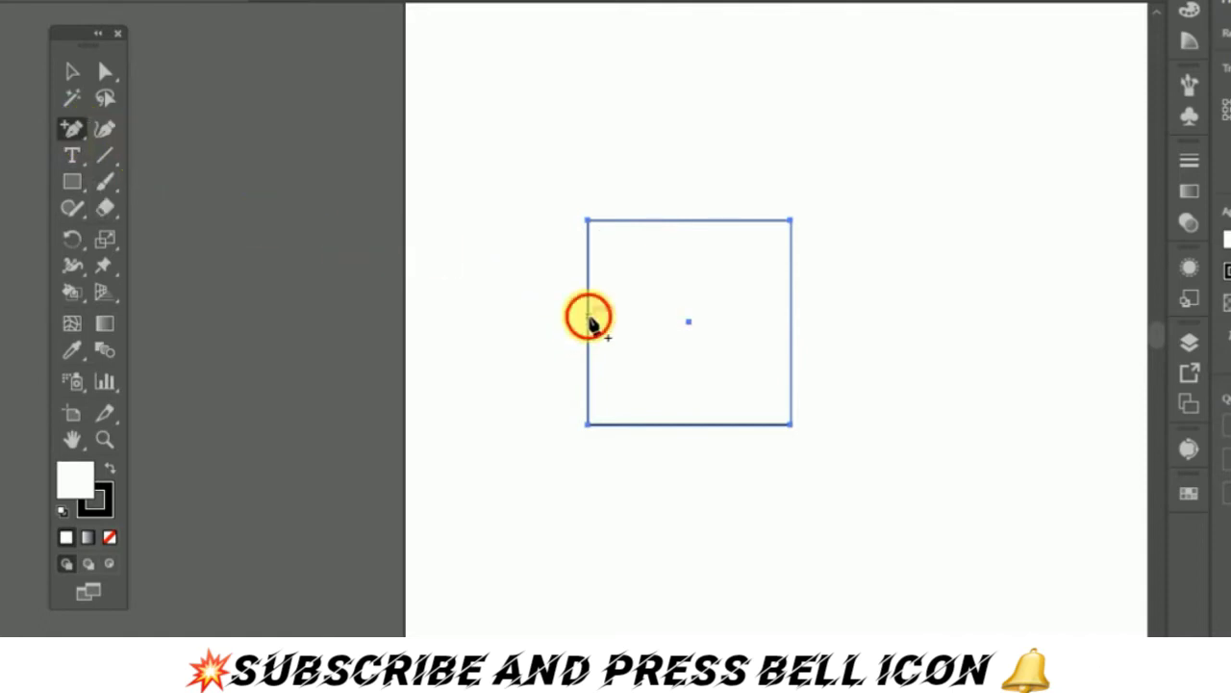
pyautogui.click(789, 322)
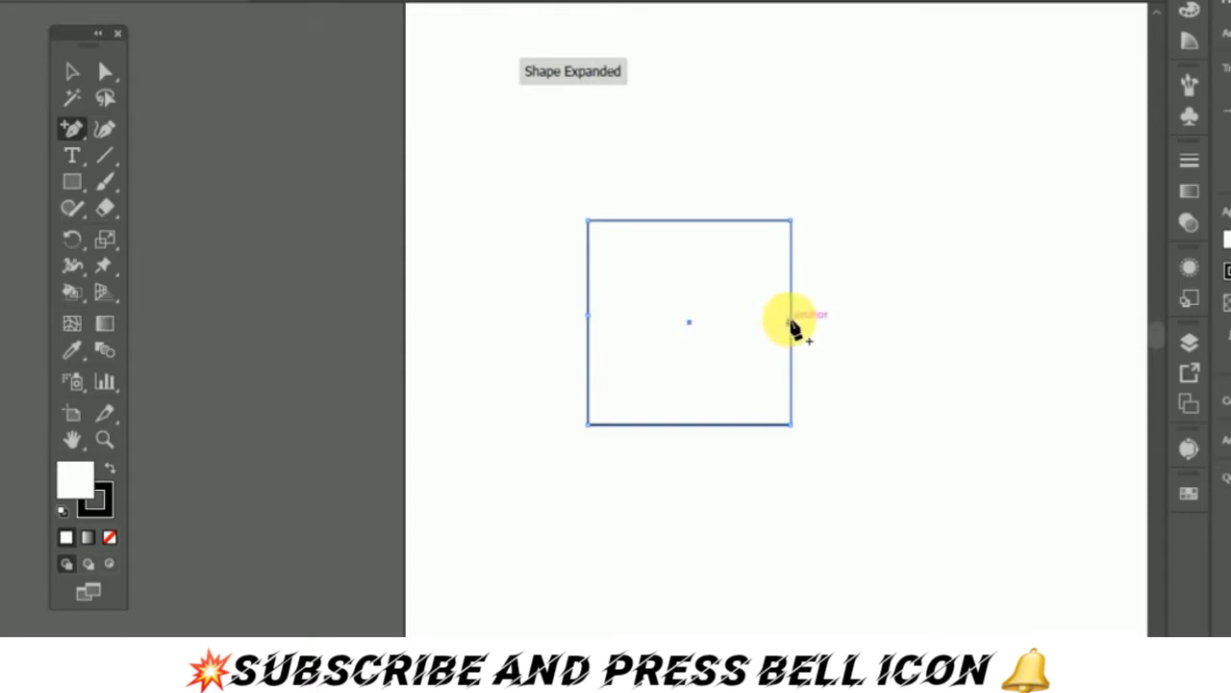
pyautogui.click(693, 423)
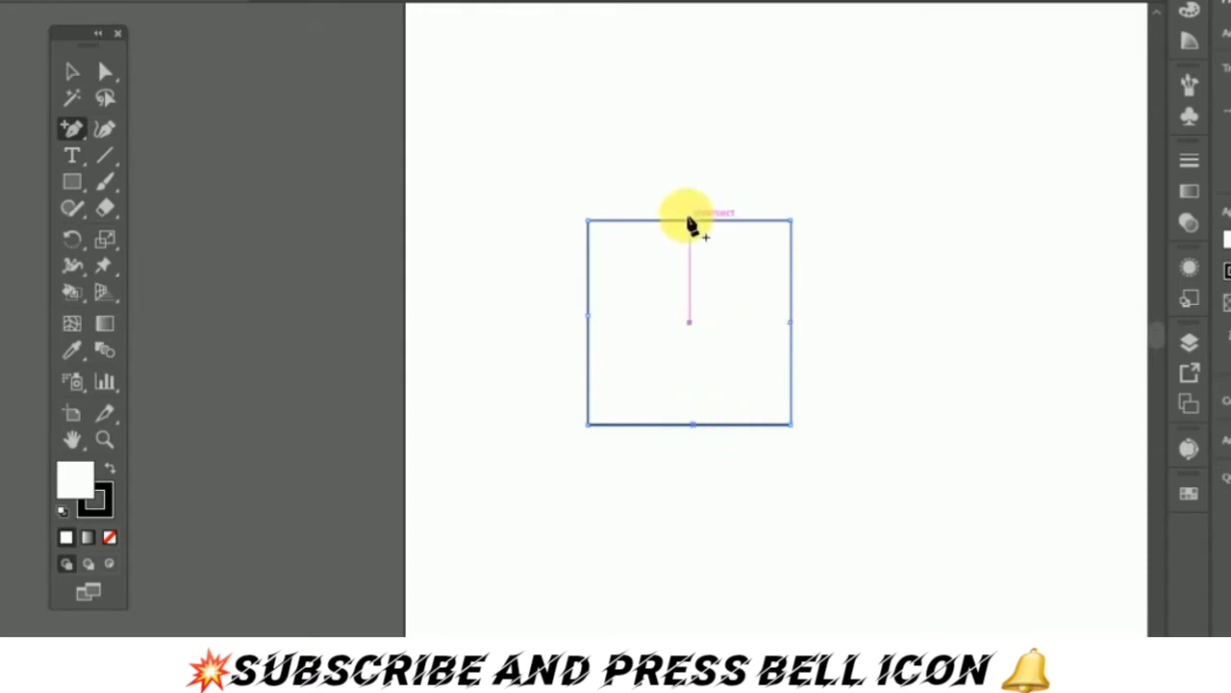
pyautogui.click(685, 220)
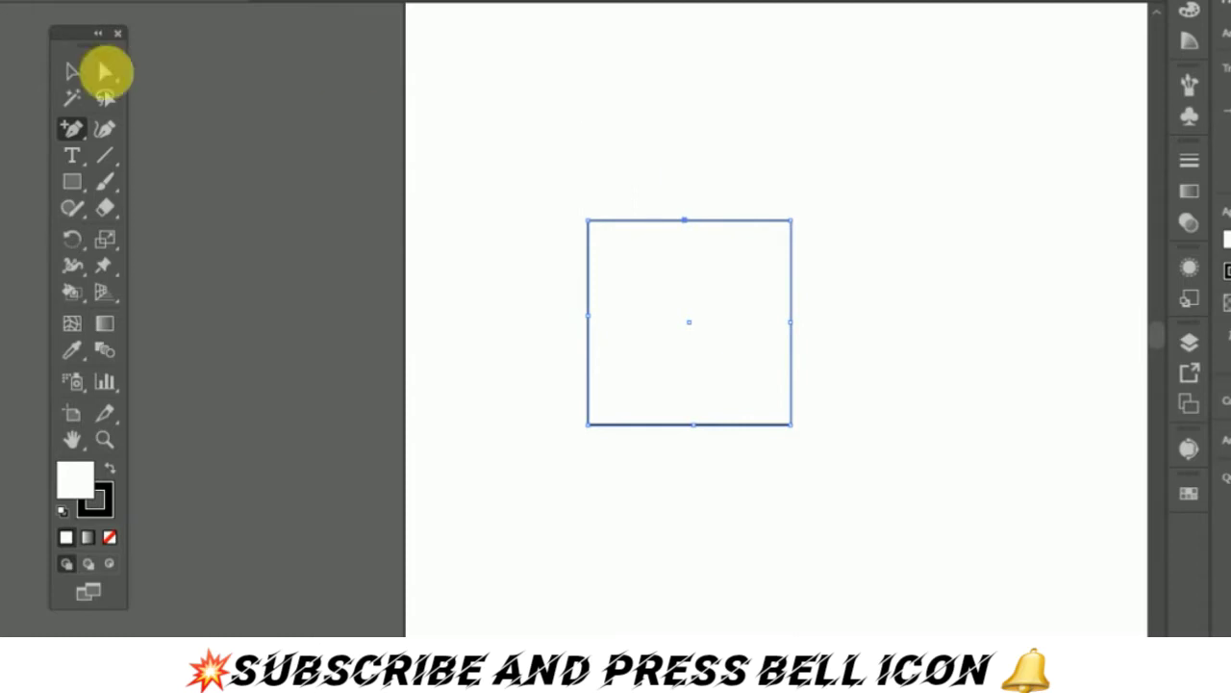
# - Drag the square's midpoint and corner anchors outward into an irregular eight-sided polygon
pyautogui.click(105, 72)
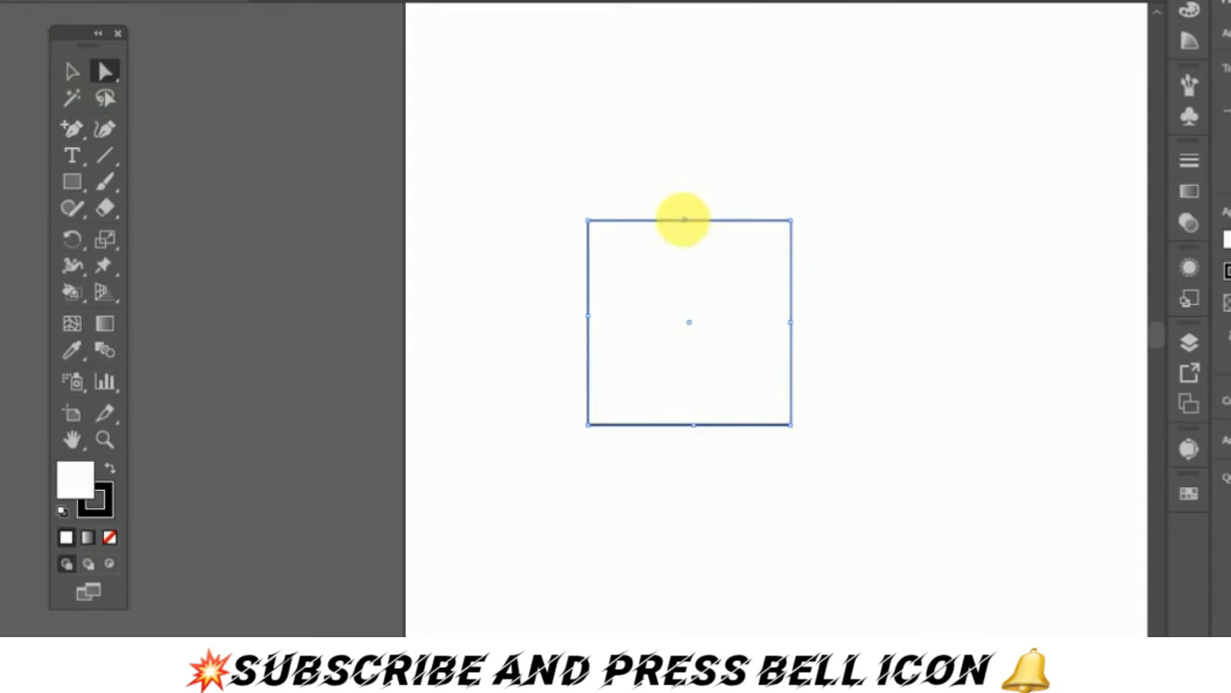
pyautogui.click(685, 221)
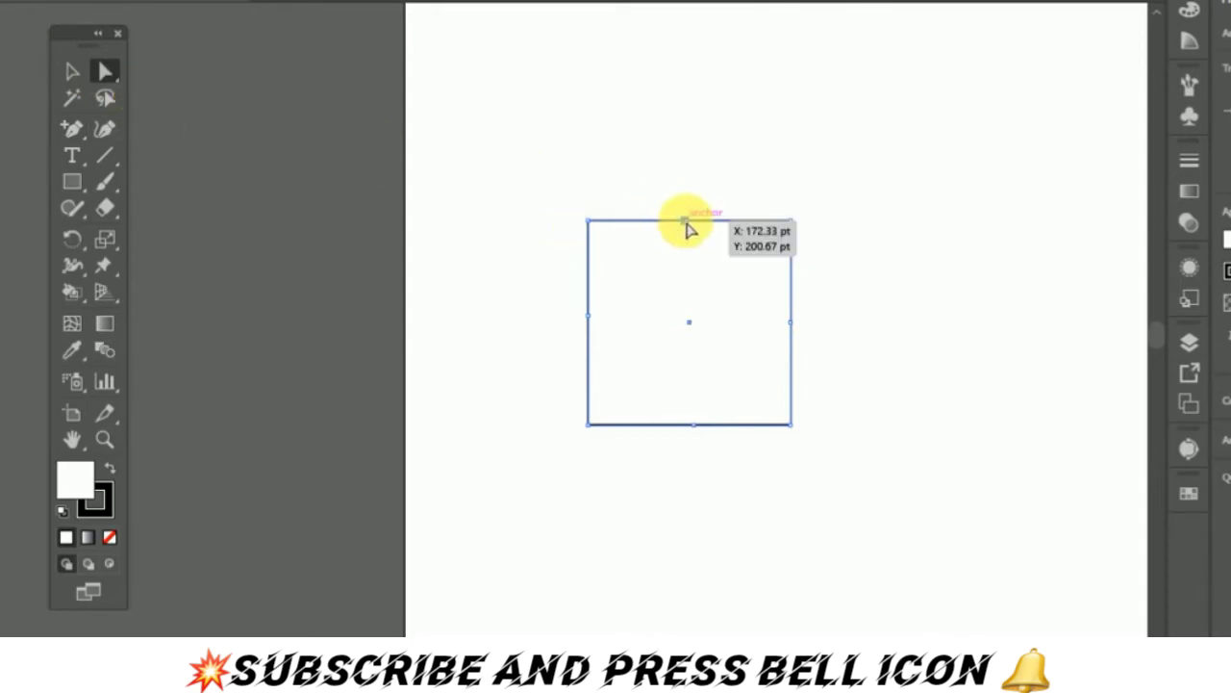
pyautogui.moveTo(686, 222); pyautogui.dragTo(685, 154)
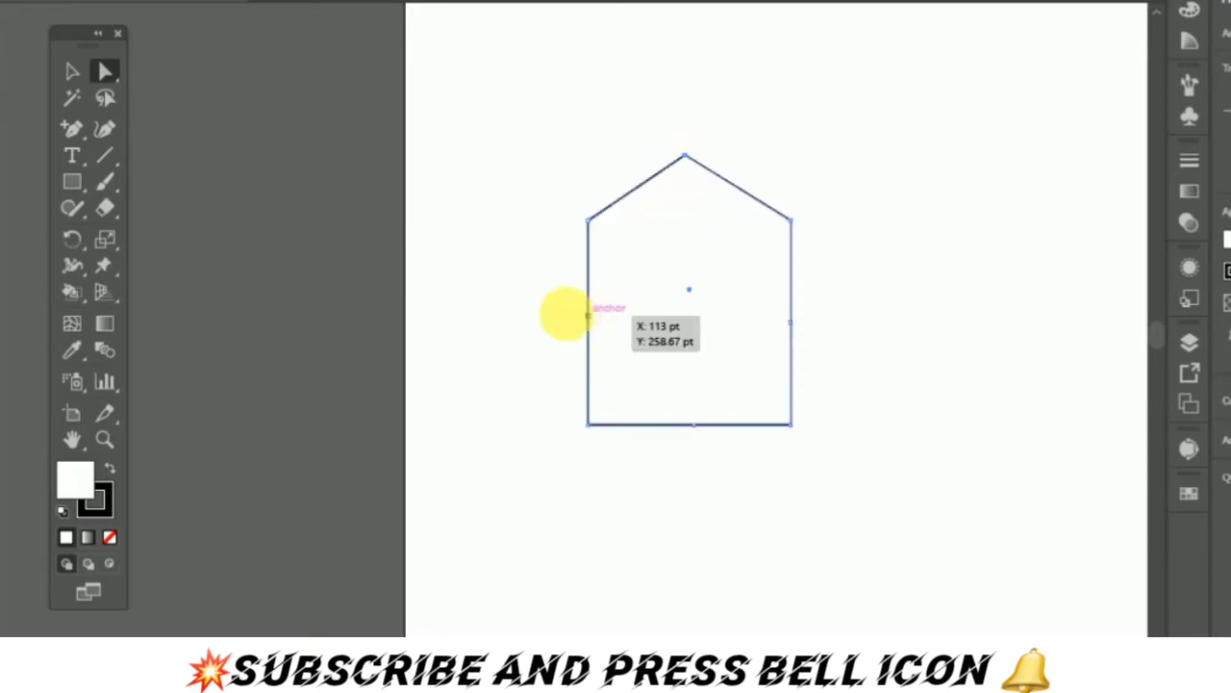
pyautogui.moveTo(587, 323); pyautogui.dragTo(516, 316)
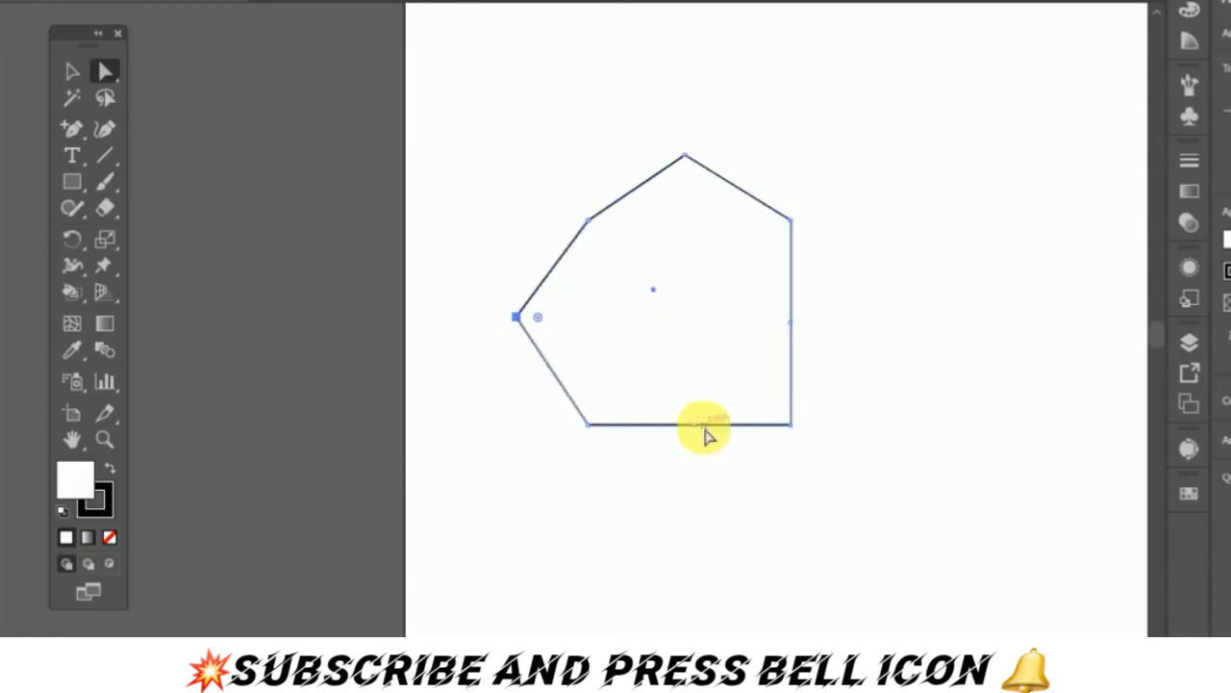
pyautogui.moveTo(693, 425); pyautogui.dragTo(703, 488)
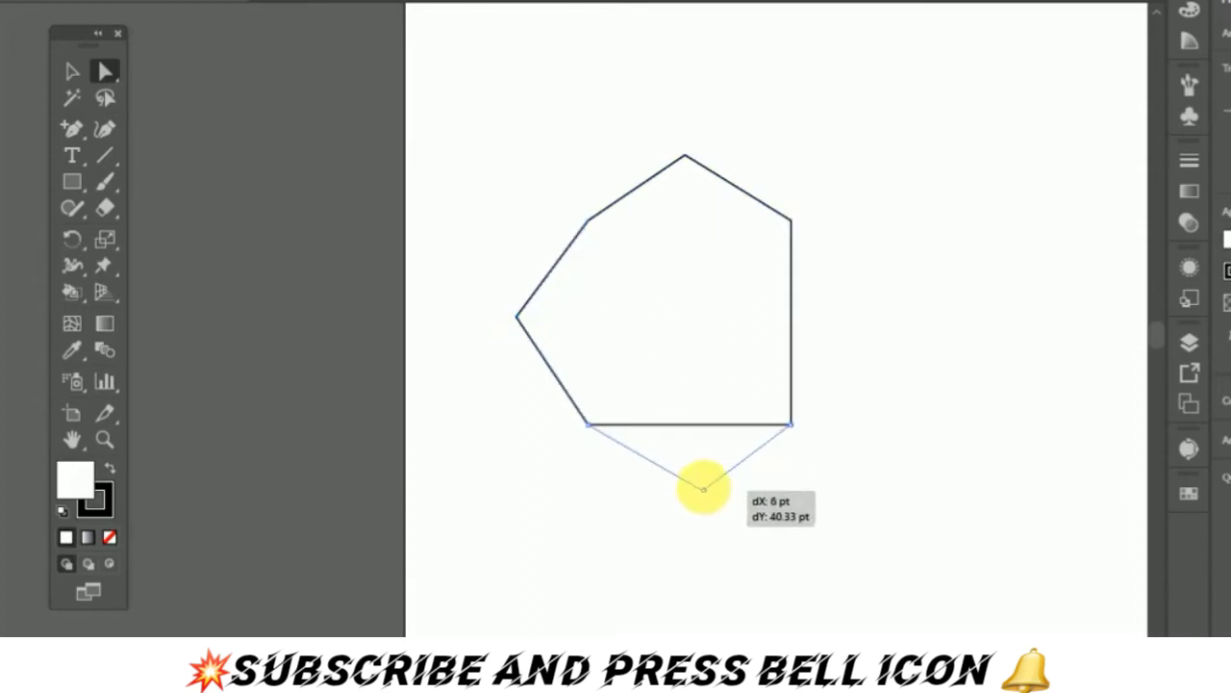
pyautogui.moveTo(791, 322); pyautogui.dragTo(874, 323)
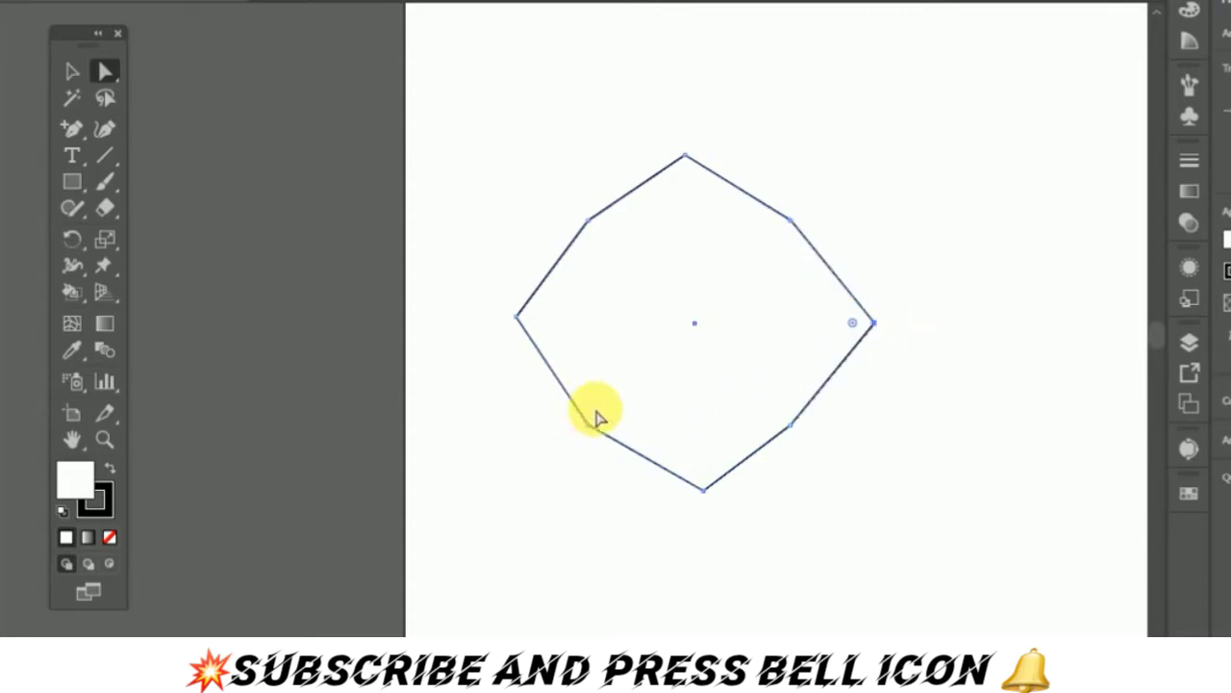
pyautogui.moveTo(590, 423); pyautogui.dragTo(565, 456)
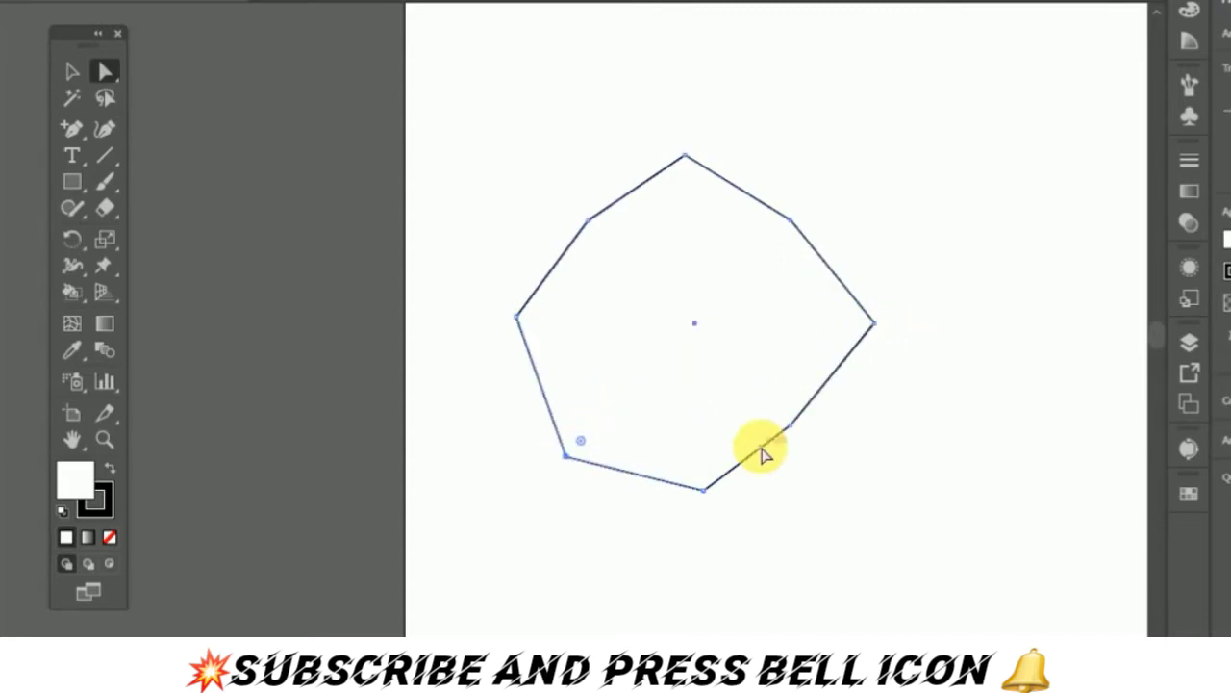
pyautogui.moveTo(790, 435); pyautogui.dragTo(834, 456)
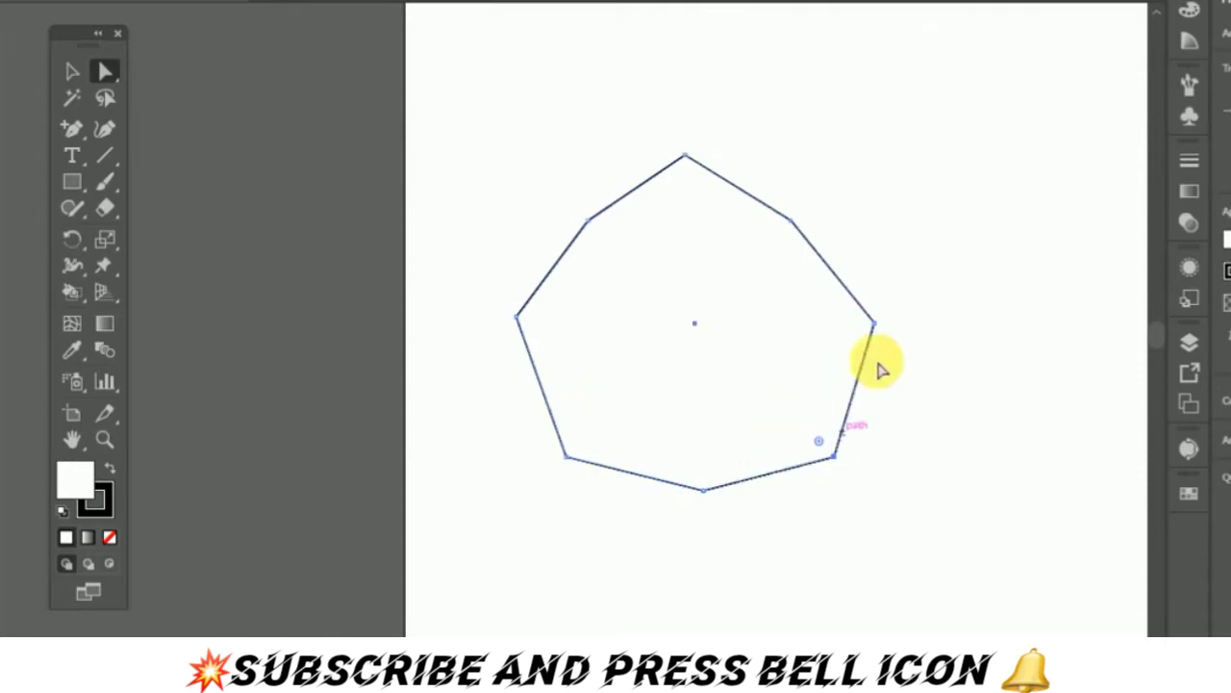
pyautogui.moveTo(878, 330); pyautogui.dragTo(913, 306)
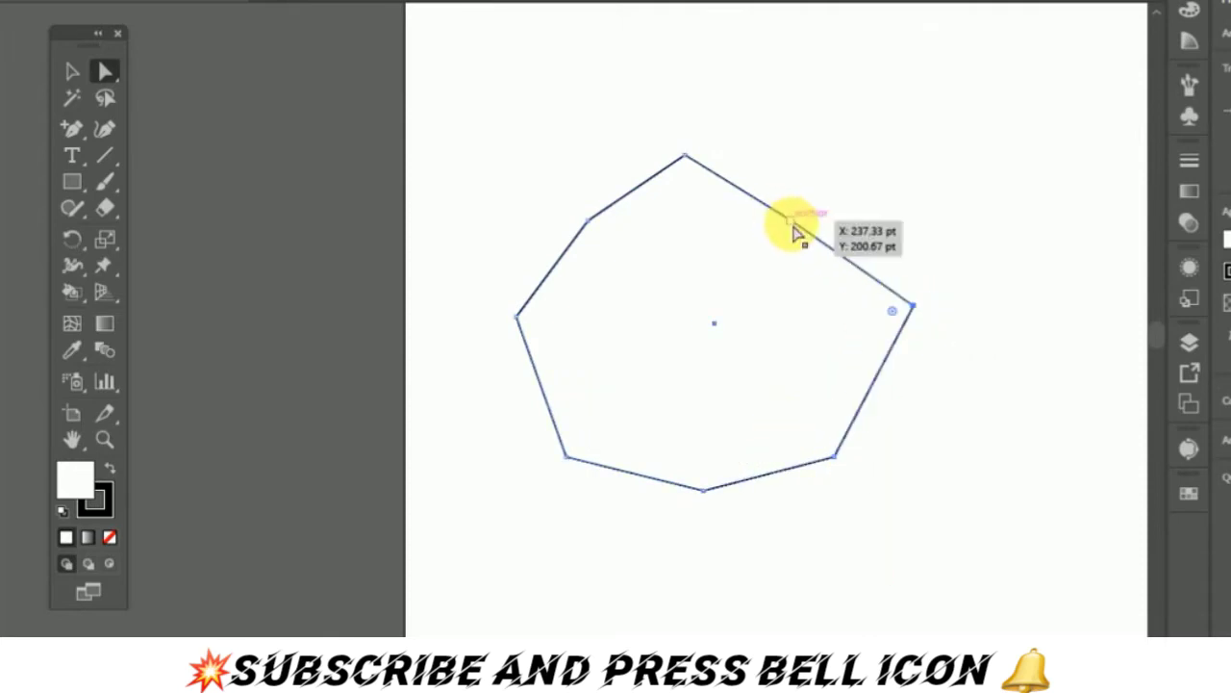
pyautogui.moveTo(791, 220)
pyautogui.mouseDown()
pyautogui.moveTo(876, 138)
pyautogui.moveTo(843, 171)
pyautogui.mouseUp()
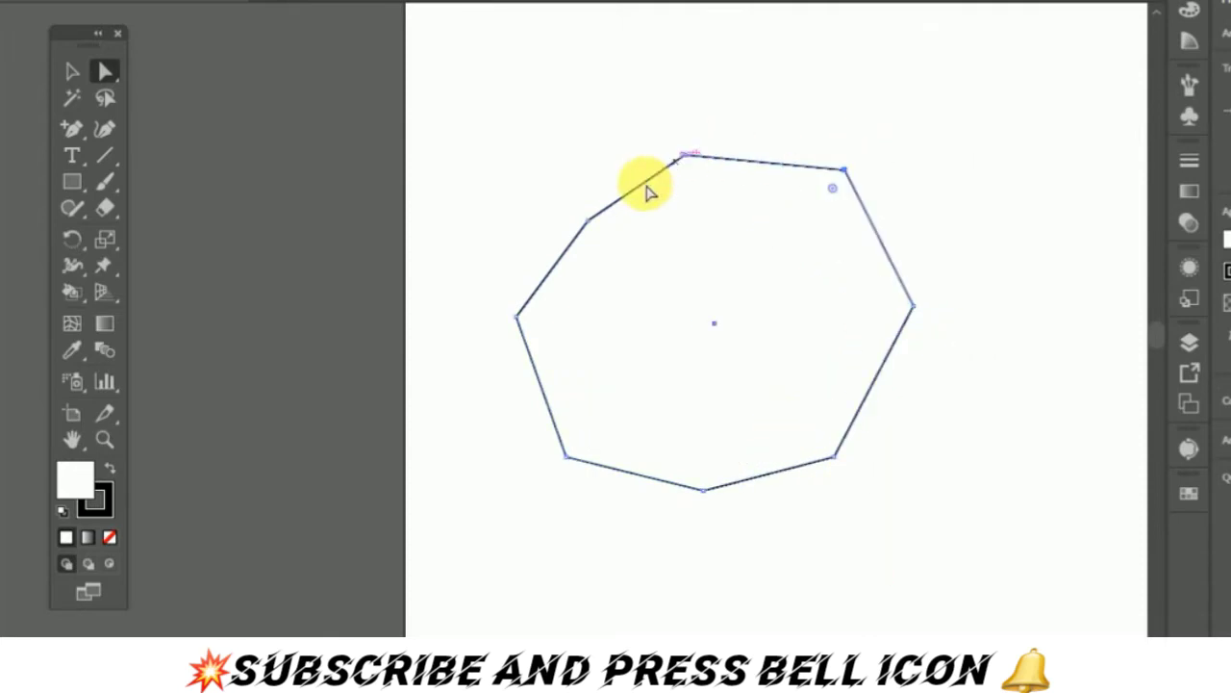
pyautogui.moveTo(591, 222); pyautogui.dragTo(558, 186)
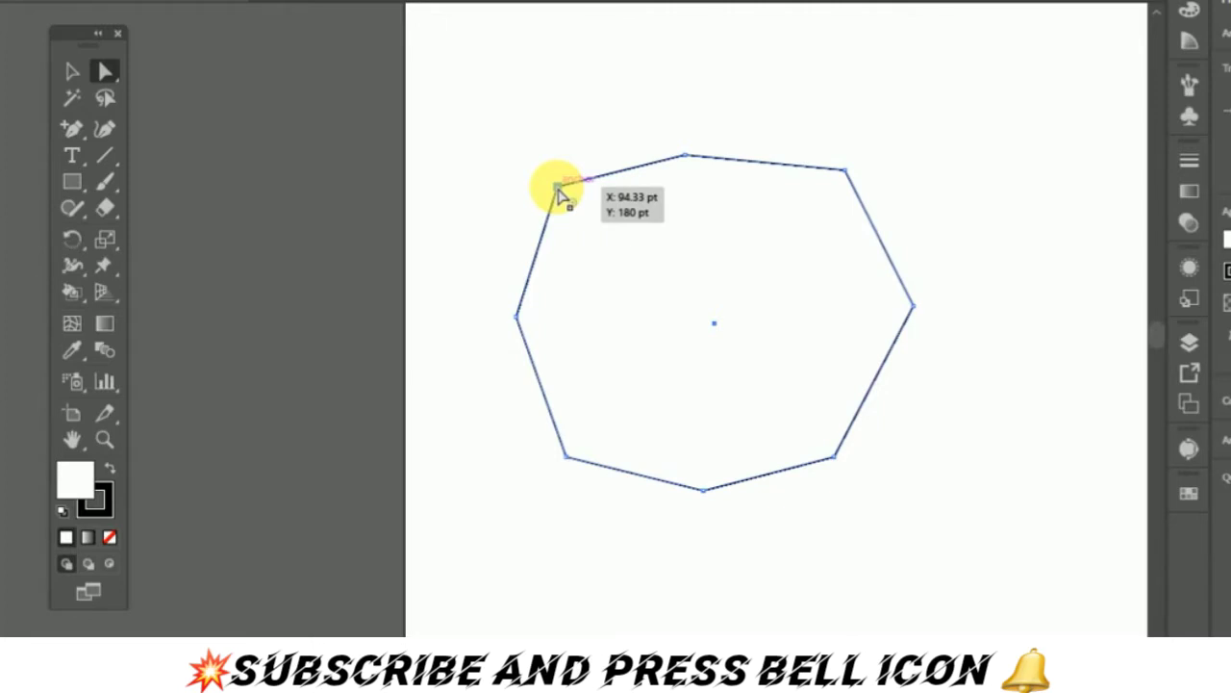
# - Undo the polygon reshaping to return to the plain square
pyautogui.hotkey('ctrl', 'z')
pyautogui.hotkey('ctrl', 'z')
pyautogui.hotkey('ctrl', 'z')
pyautogui.hotkey('ctrl', 'z')
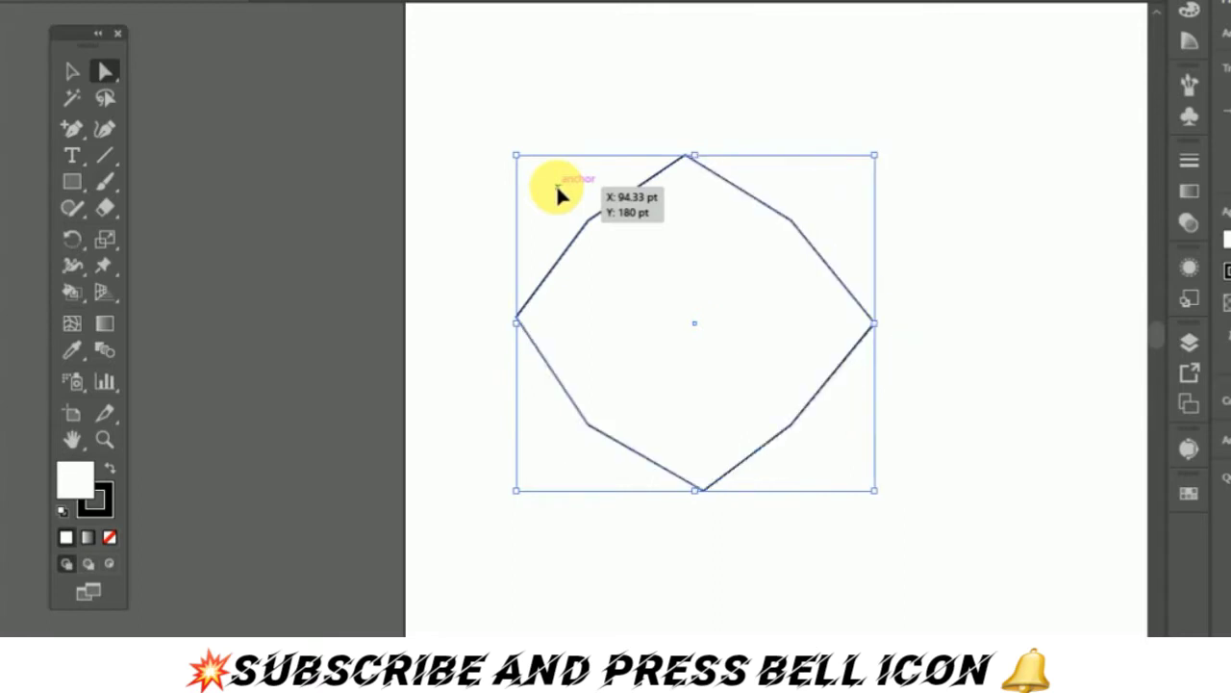
pyautogui.hotkey('ctrl', 'shift', 'z')
pyautogui.hotkey('ctrl', 'shift', 'z')
pyautogui.hotkey('ctrl', 'shift', 'z')
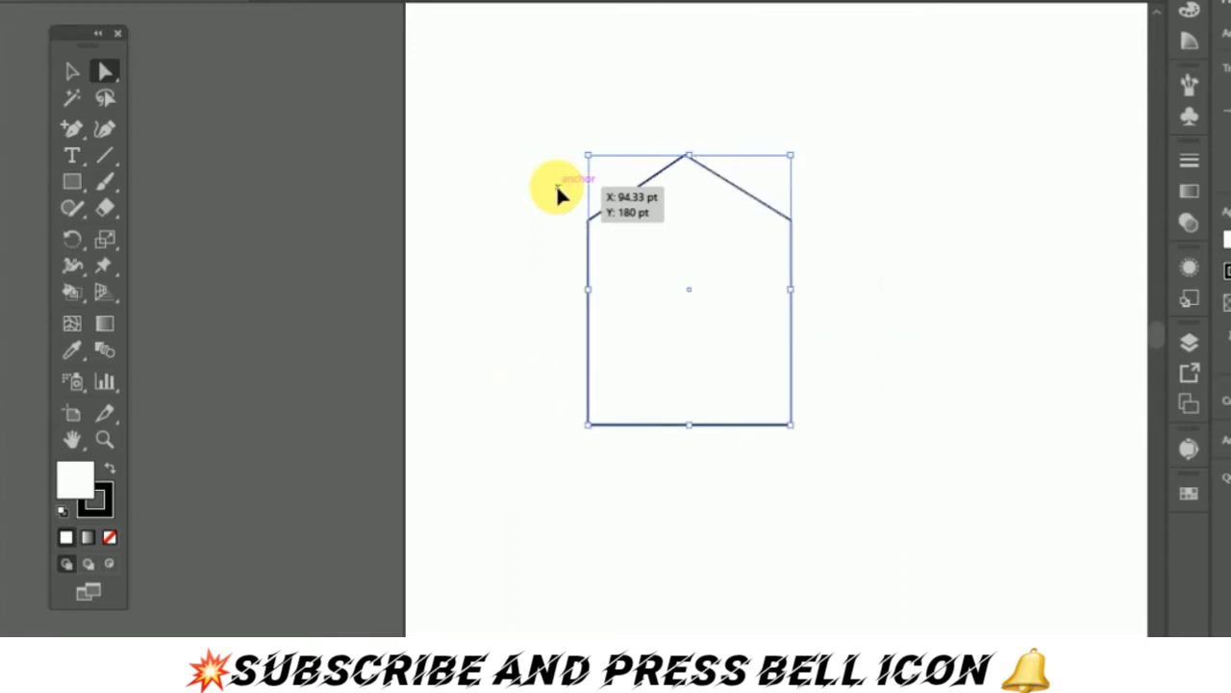
pyautogui.hotkey('ctrl', 'shift', 'z')
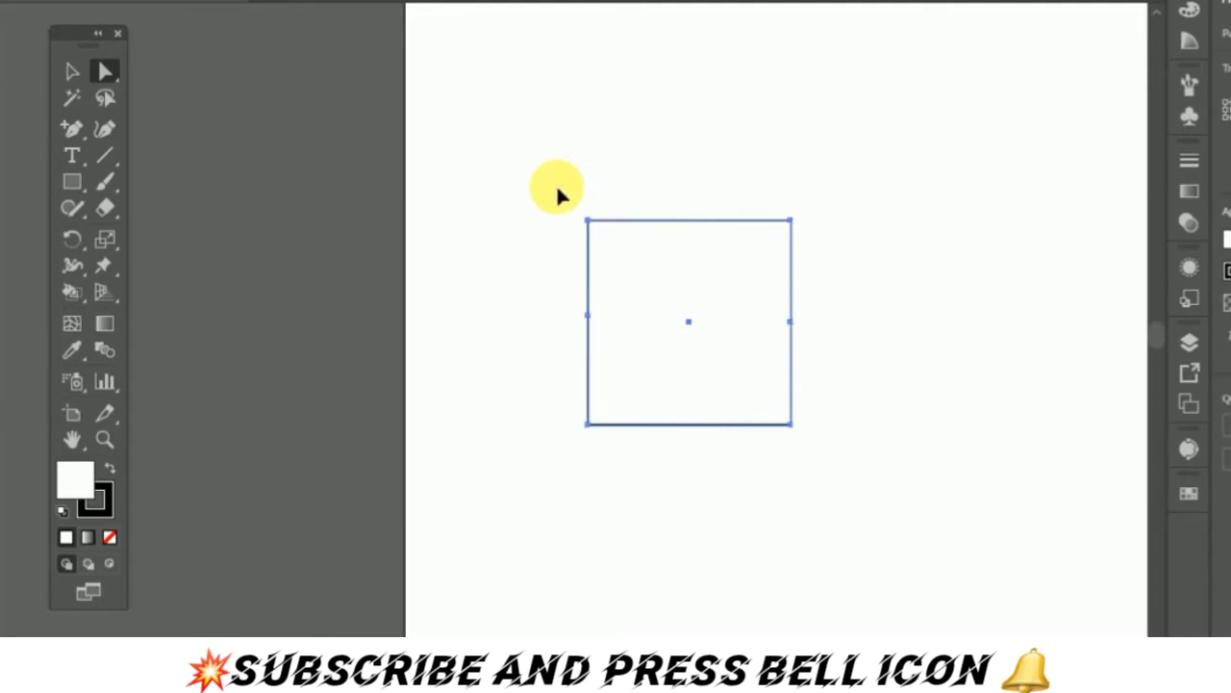
# - Add an anchor at the top edge's middle, then activate the Anchor Point Tool
pyautogui.click(72, 130)
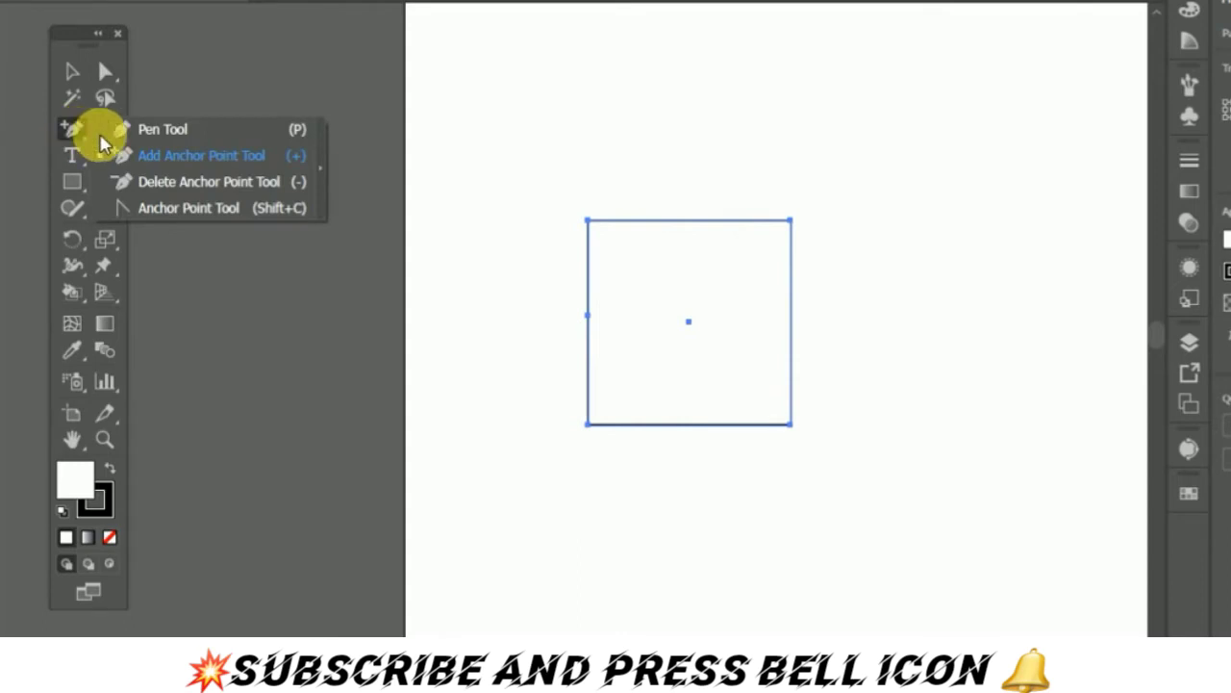
pyautogui.click(202, 212)
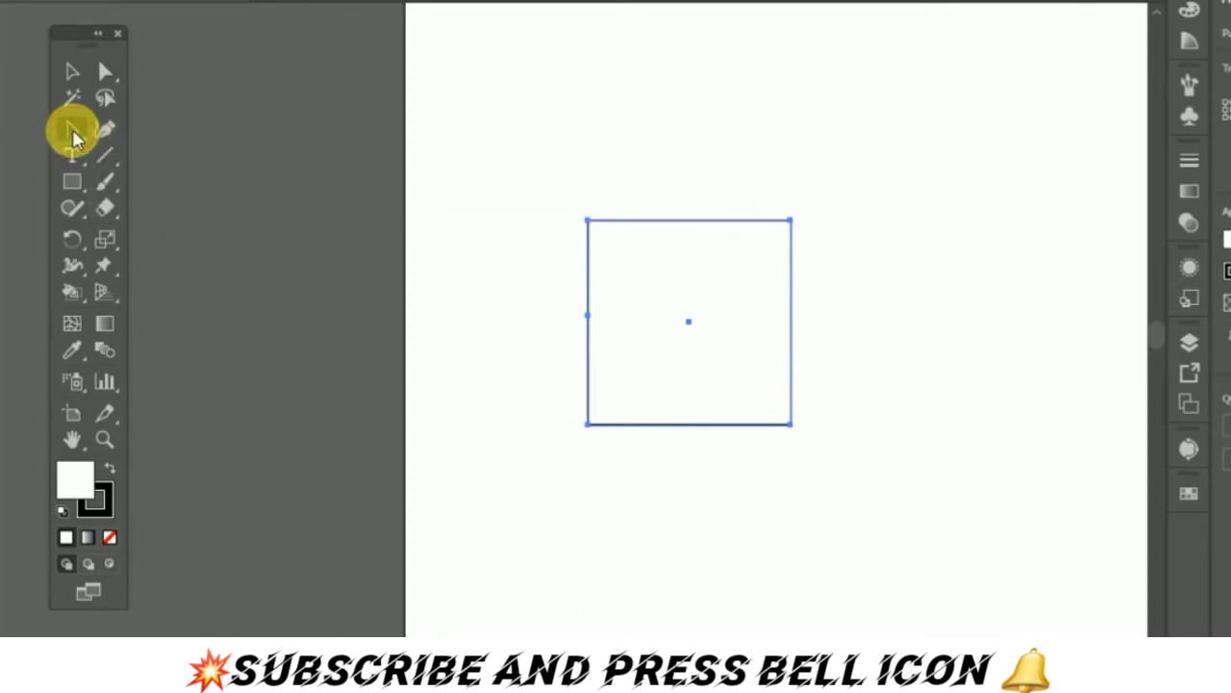
pyautogui.click(72, 128)
pyautogui.click(162, 156)
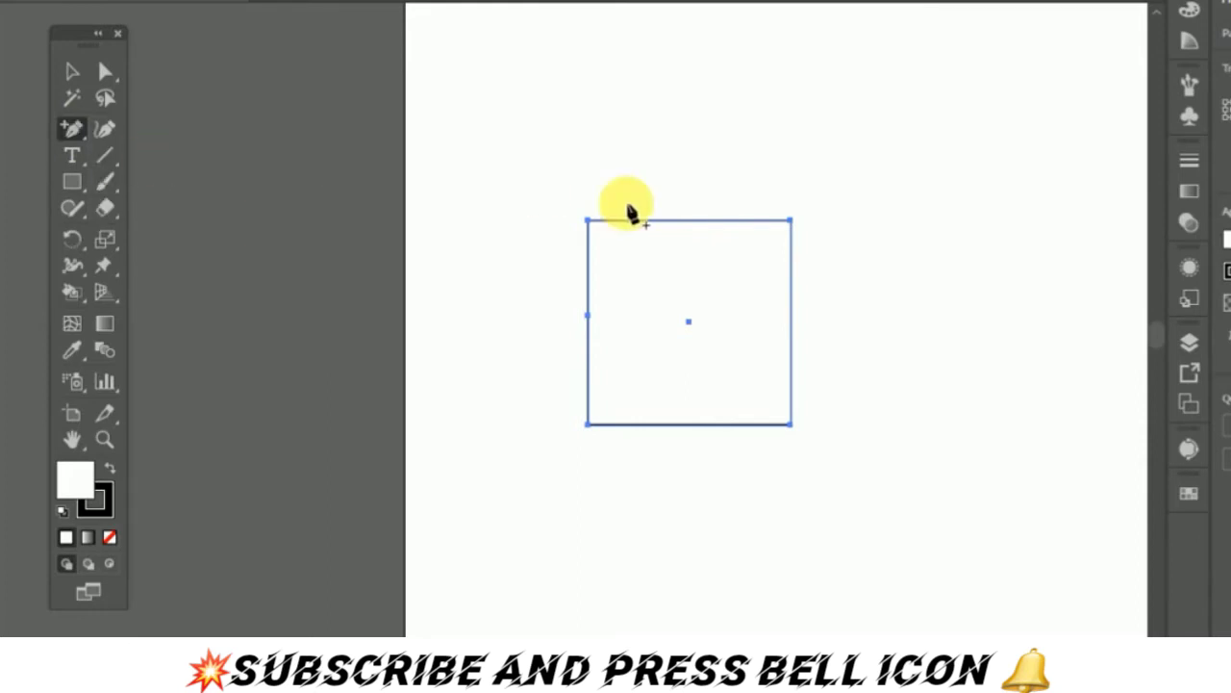
pyautogui.click(691, 222)
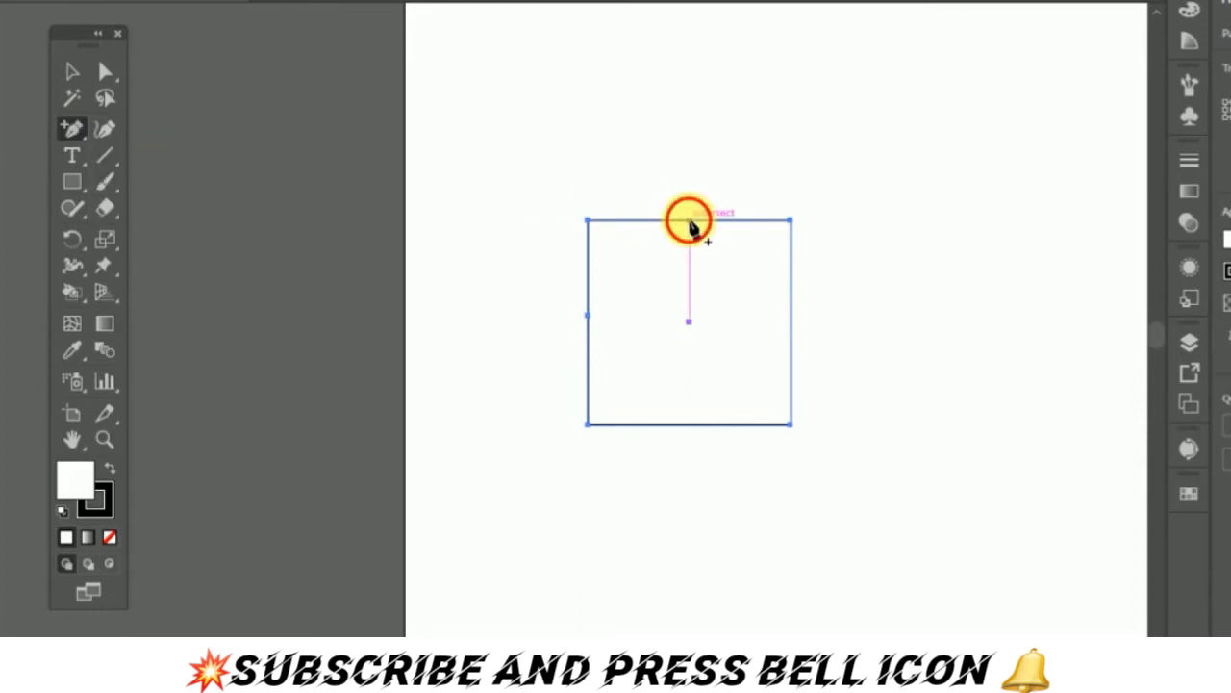
pyautogui.click(68, 125)
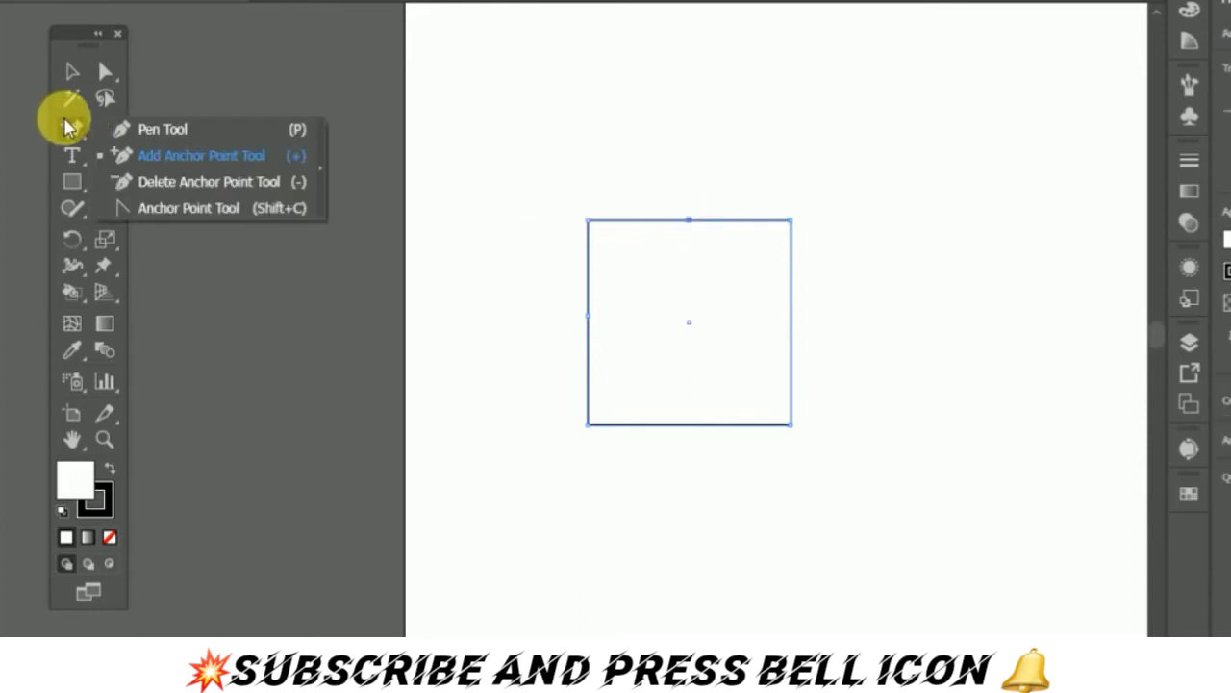
pyautogui.click(188, 205)
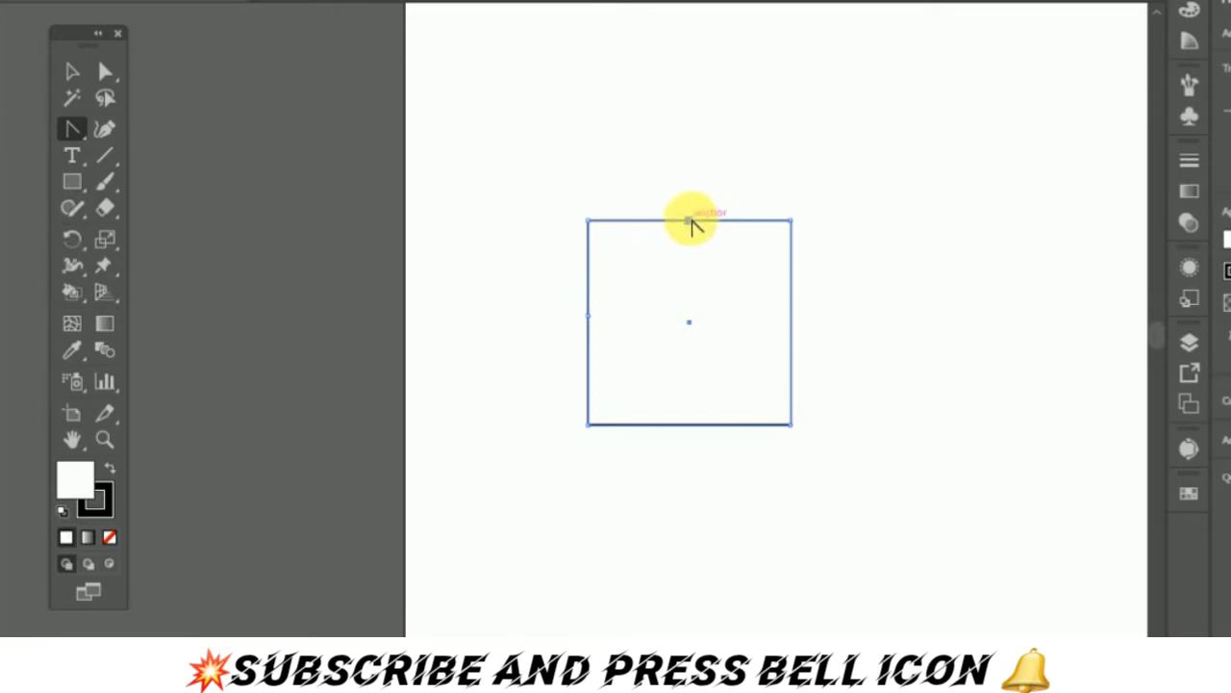
pyautogui.moveTo(690, 220); pyautogui.dragTo(709, 272)
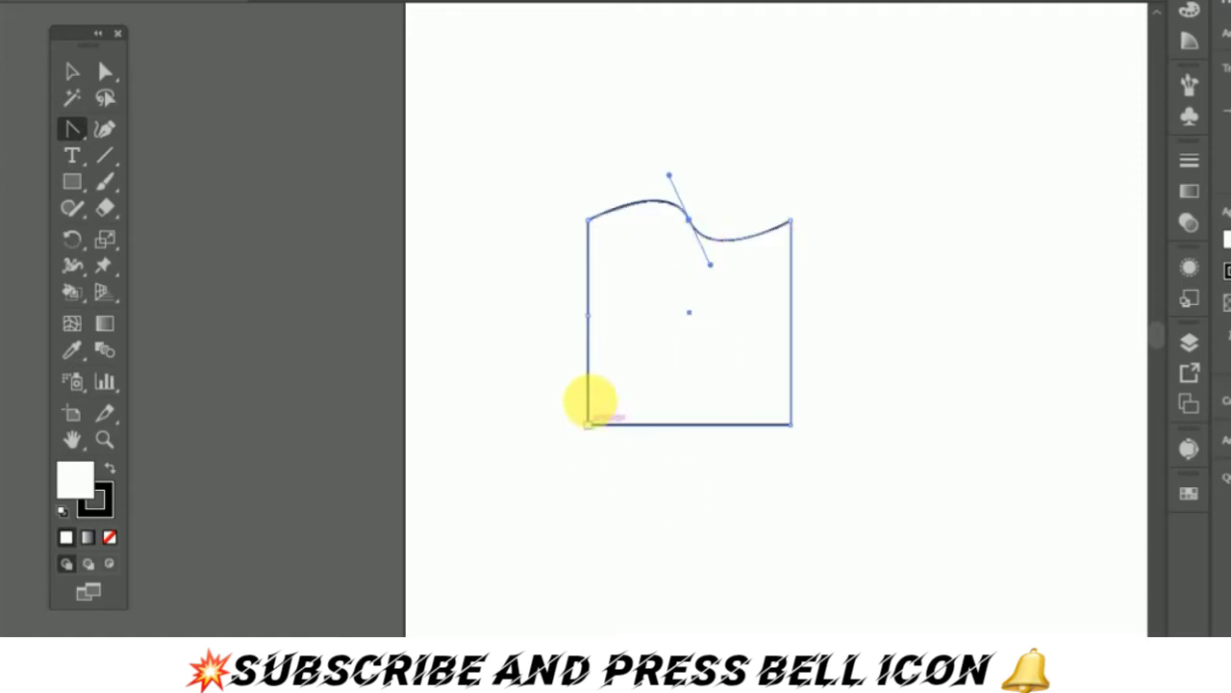
pyautogui.moveTo(587, 316)
pyautogui.mouseDown()
pyautogui.moveTo(625, 330)
pyautogui.moveTo(654, 312)
pyautogui.mouseUp()
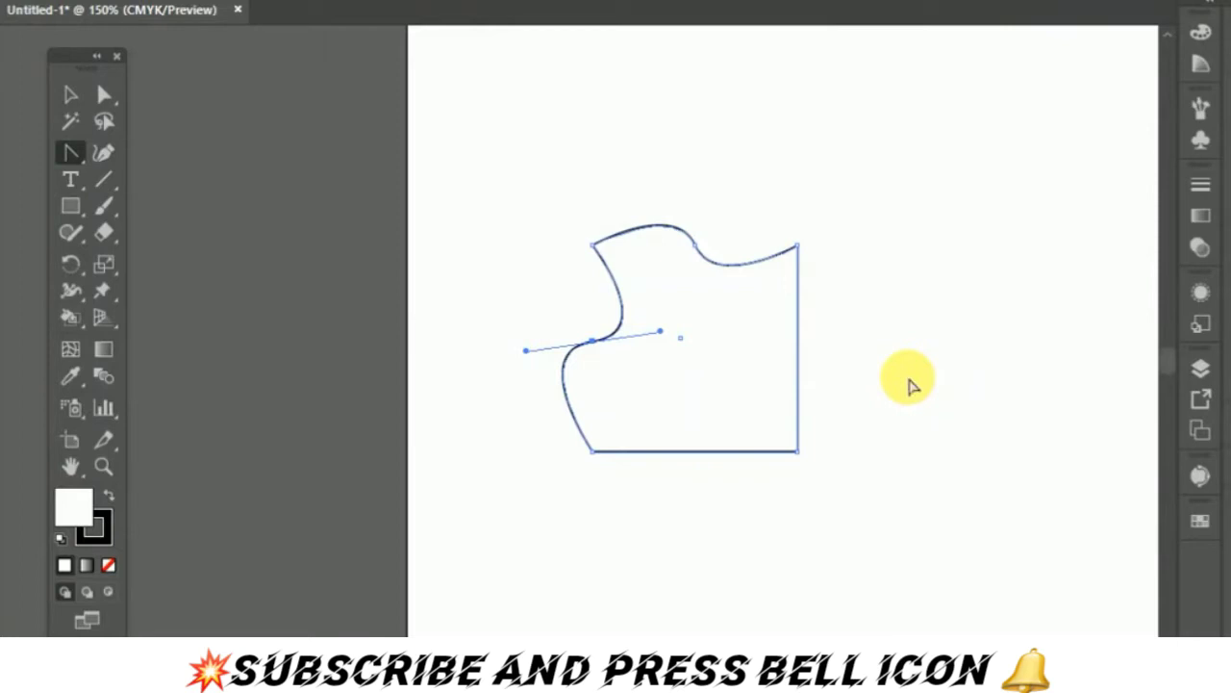
pyautogui.hotkey('ctrl', 'z')
pyautogui.hotkey('ctrl', 'z')
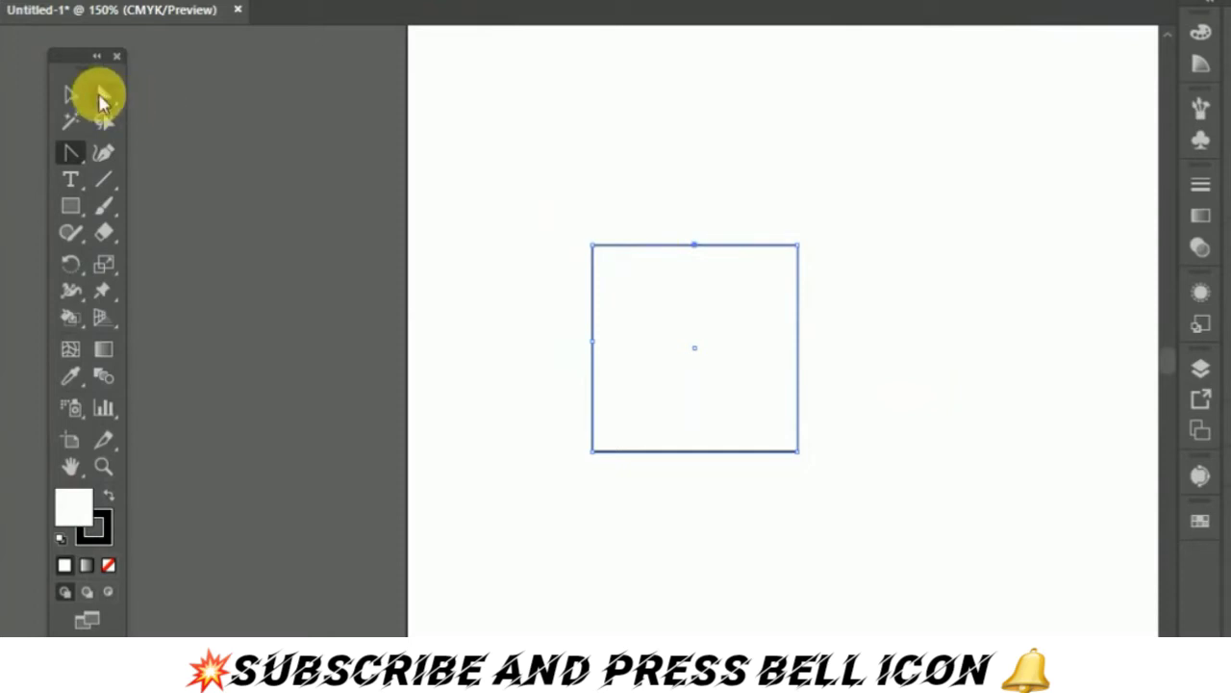
# - Raise the top midpoint into a peak and pull handles from it to form a smooth arch
pyautogui.click(104, 94)
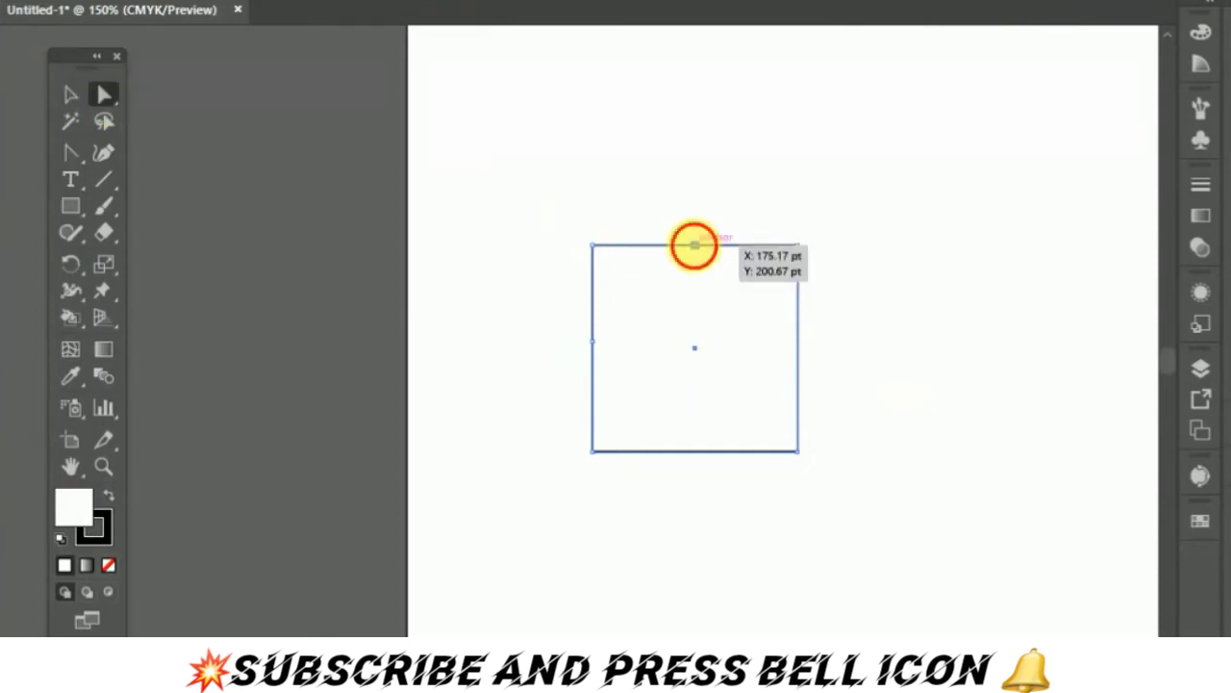
pyautogui.moveTo(696, 248); pyautogui.dragTo(687, 199)
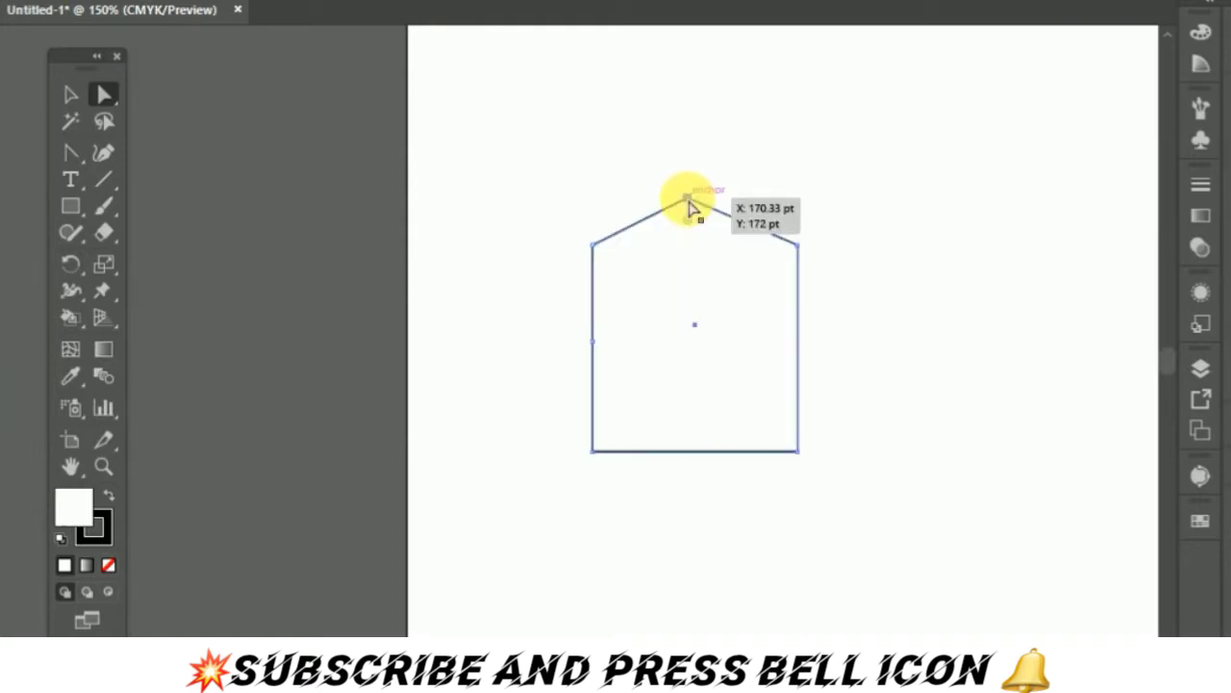
pyautogui.click(71, 152)
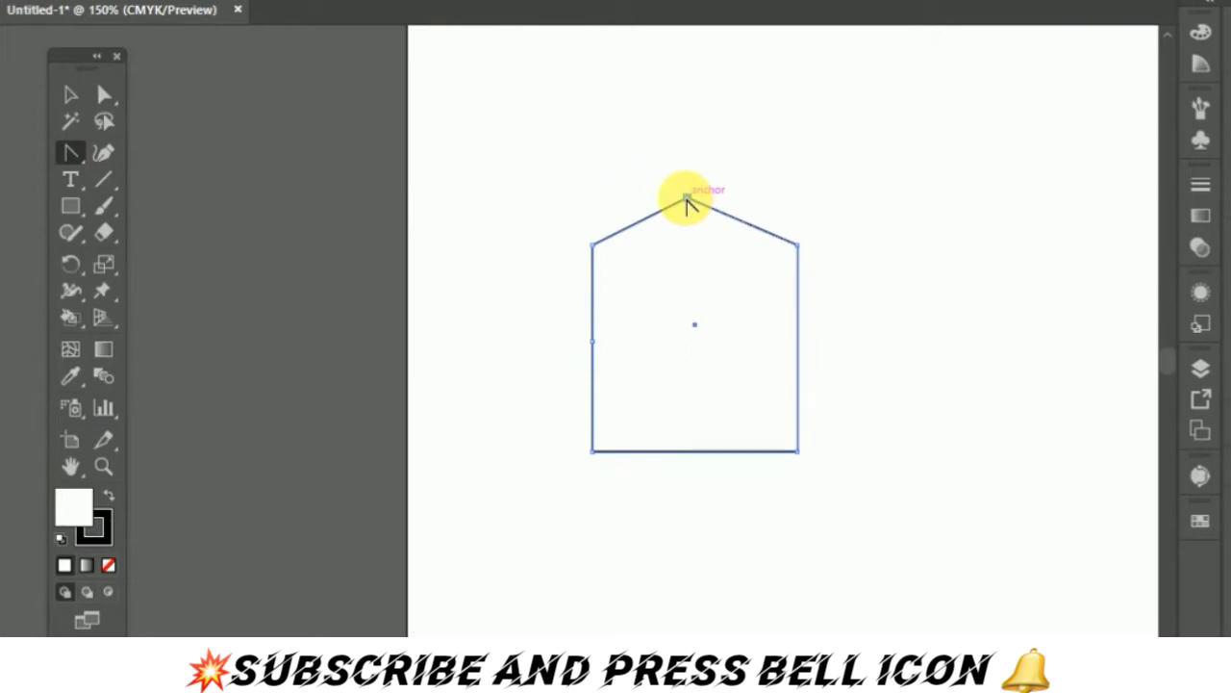
pyautogui.moveTo(689, 199); pyautogui.dragTo(777, 204)
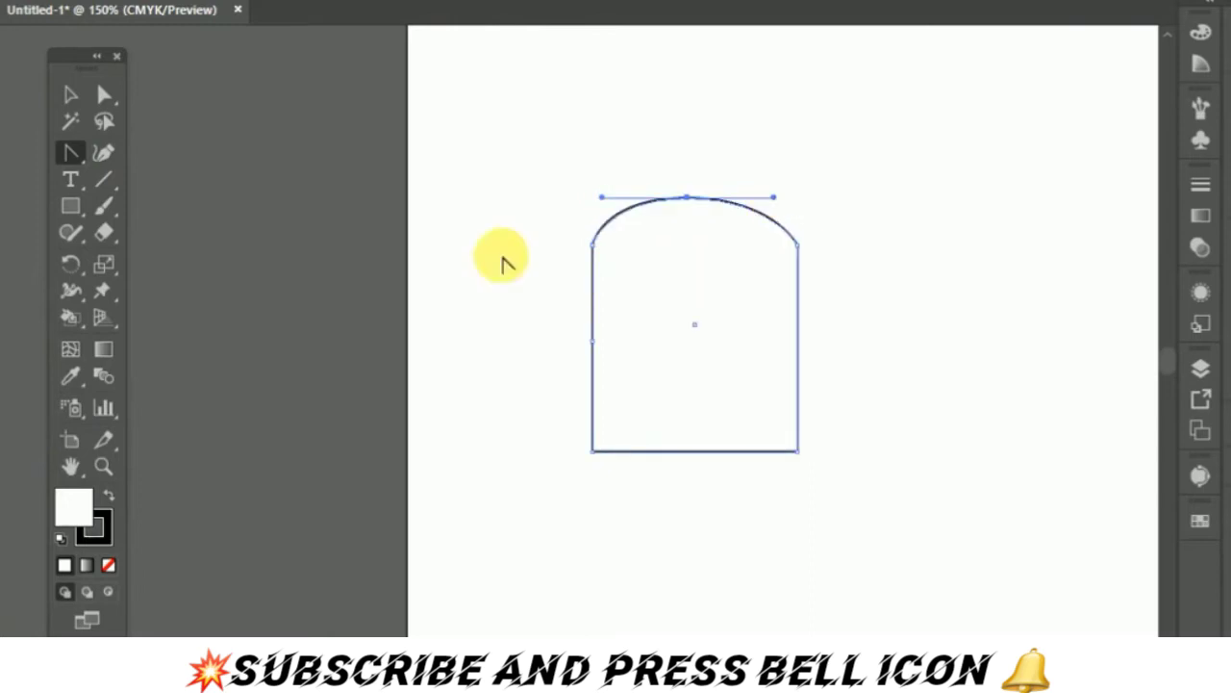
# - Undo the rounded top, then select the square and delete it
pyautogui.click(80, 102)
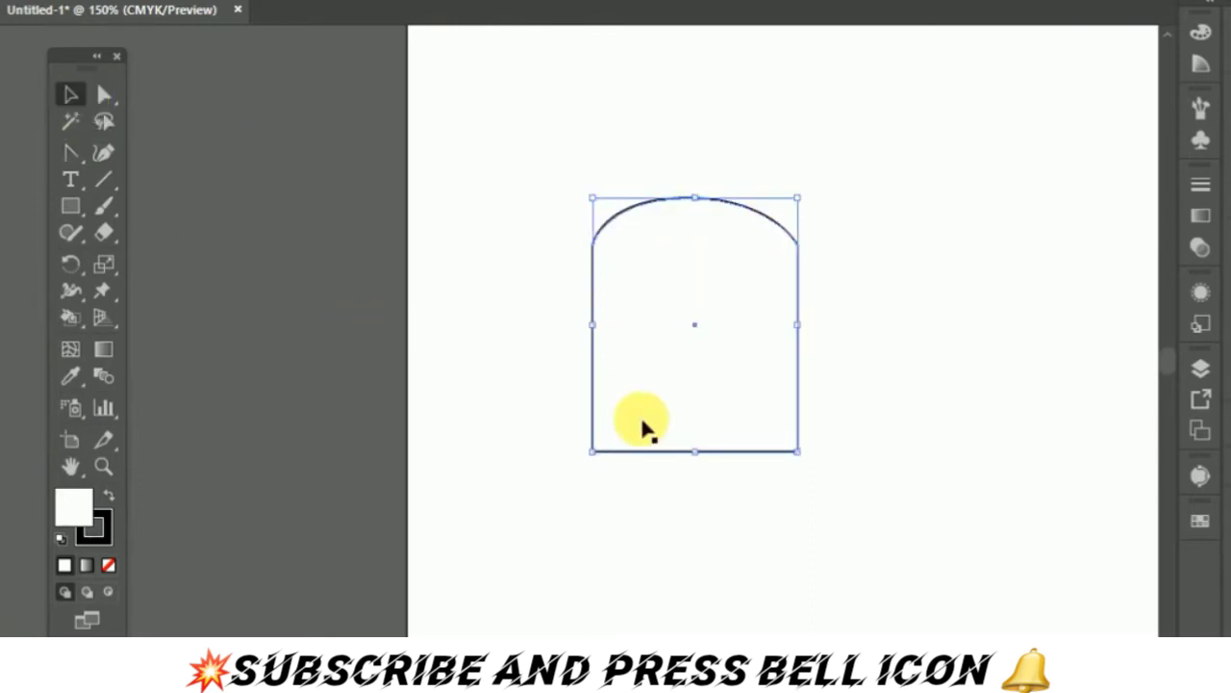
pyautogui.click(702, 585)
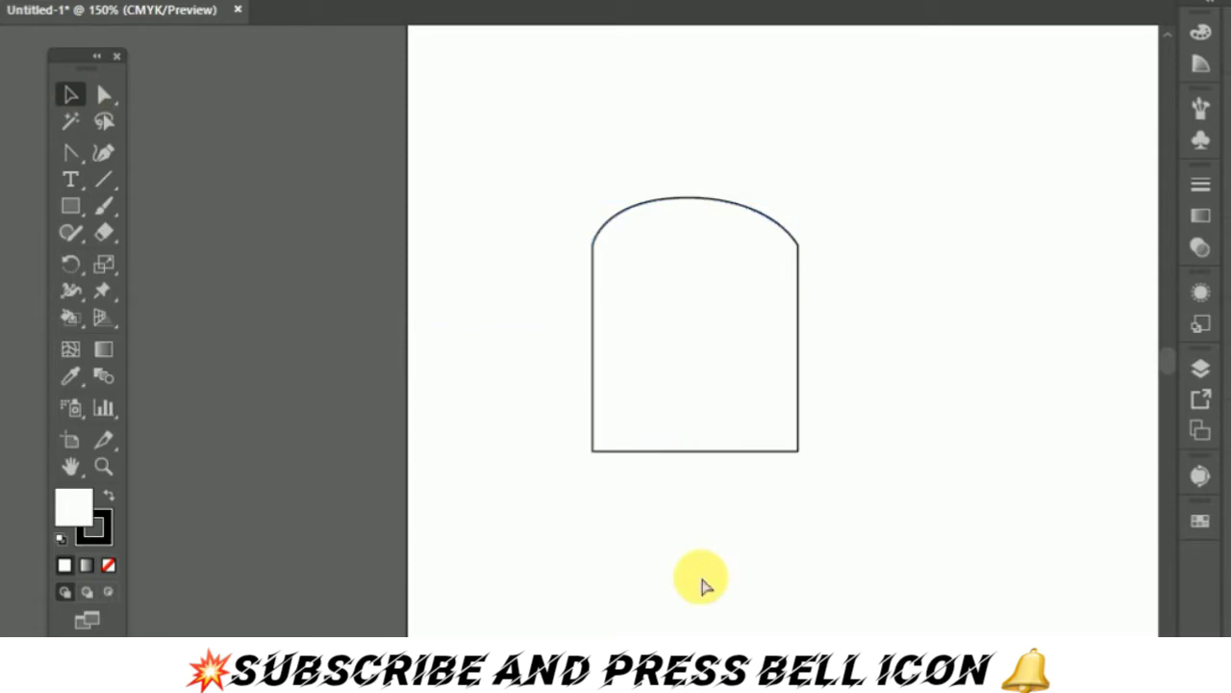
pyautogui.hotkey('ctrl', 'z')
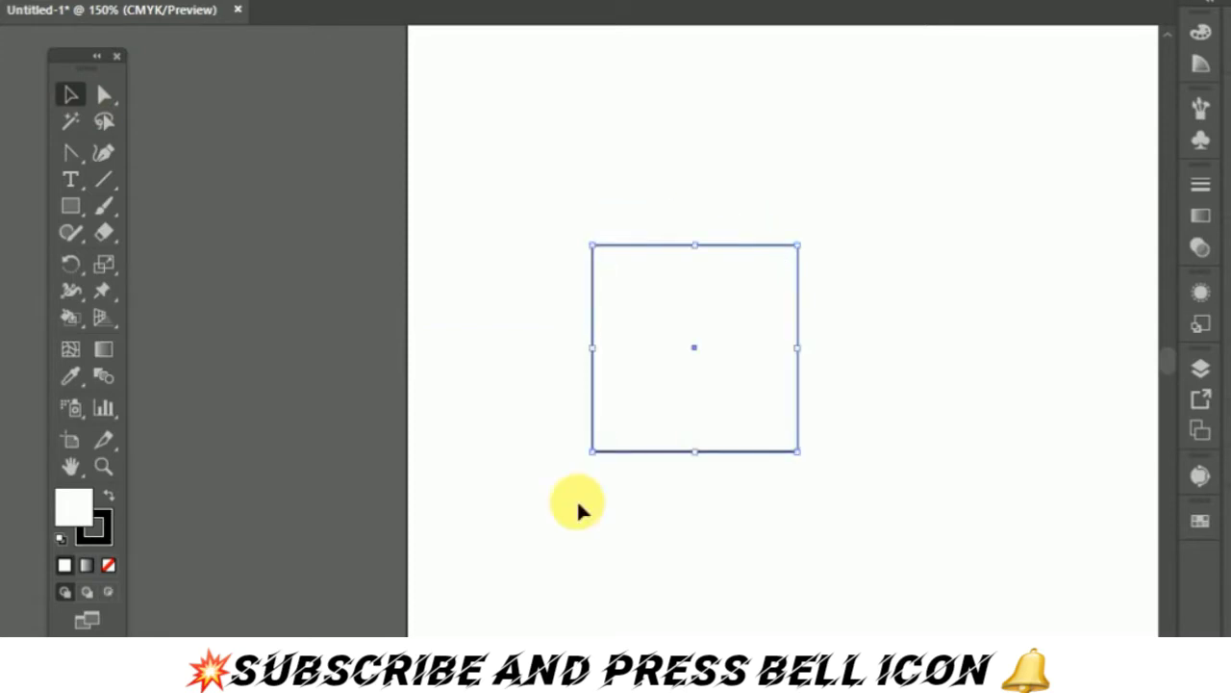
pyautogui.click(712, 246)
pyautogui.press('Delete')
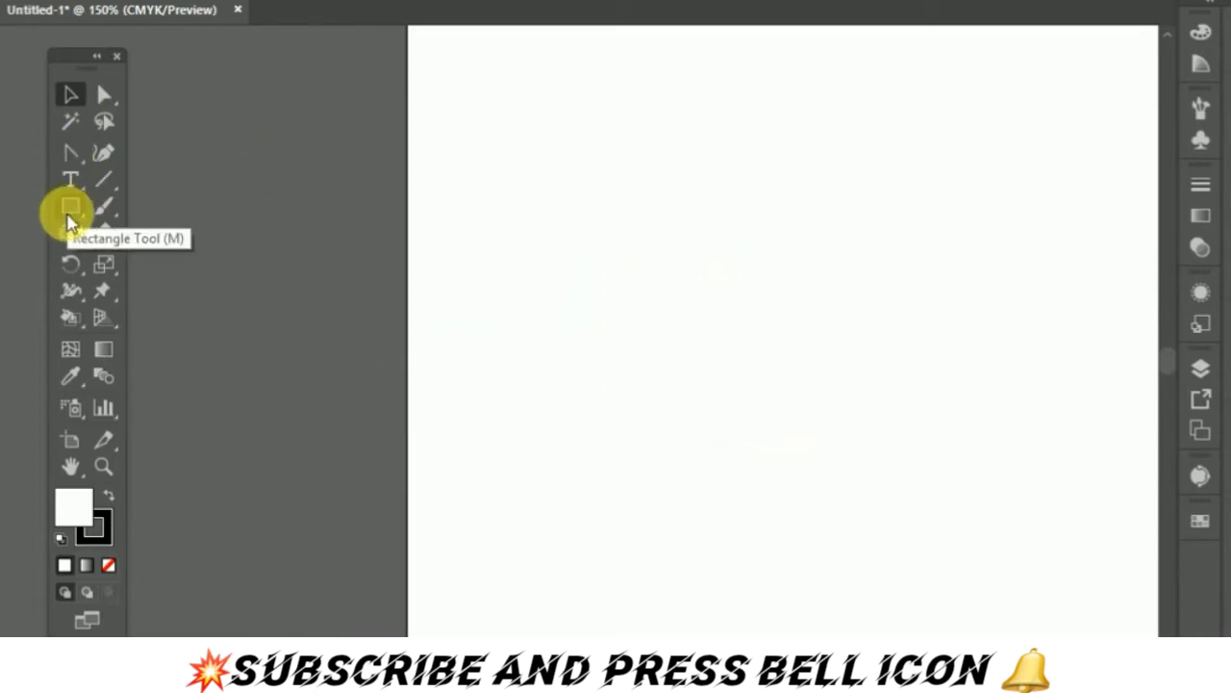
# - Draw a hexagon with the Polygon tool, then move it right and down on the artboard
pyautogui.click(70, 212)
pyautogui.moveTo(75, 220); pyautogui.dragTo(159, 281)
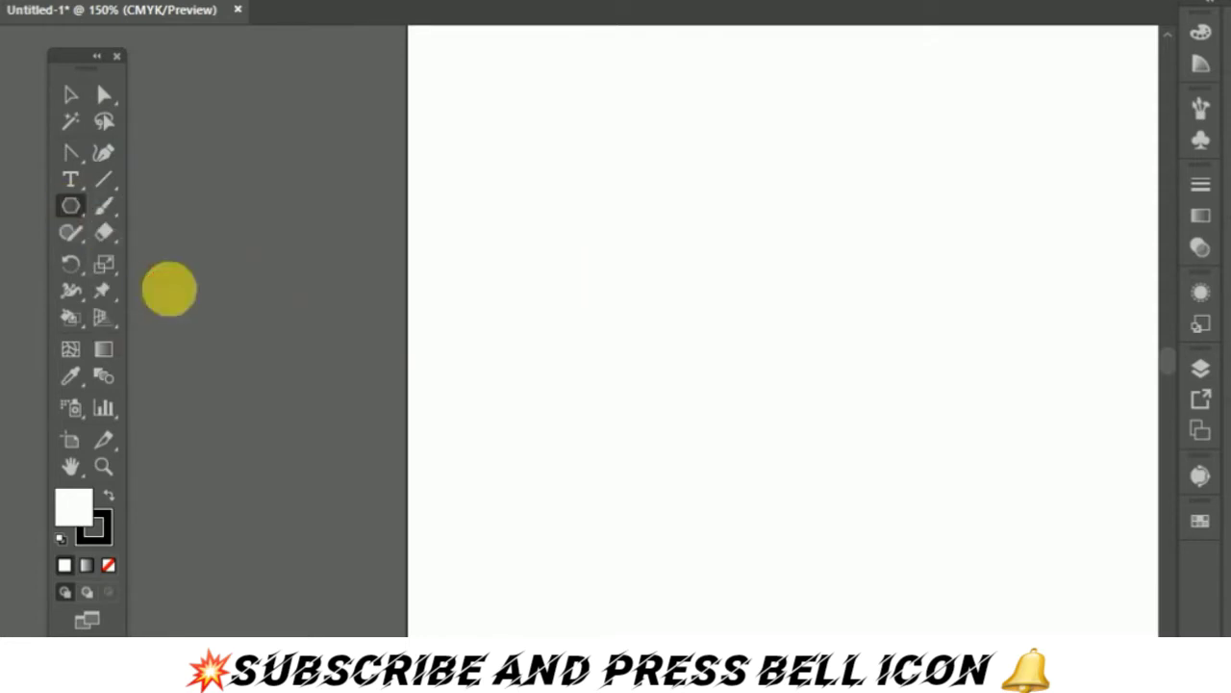
pyautogui.moveTo(664, 270)
pyautogui.mouseDown()
pyautogui.moveTo(775, 385)
pyautogui.moveTo(616, 378)
pyautogui.mouseUp()
pyautogui.press('v')
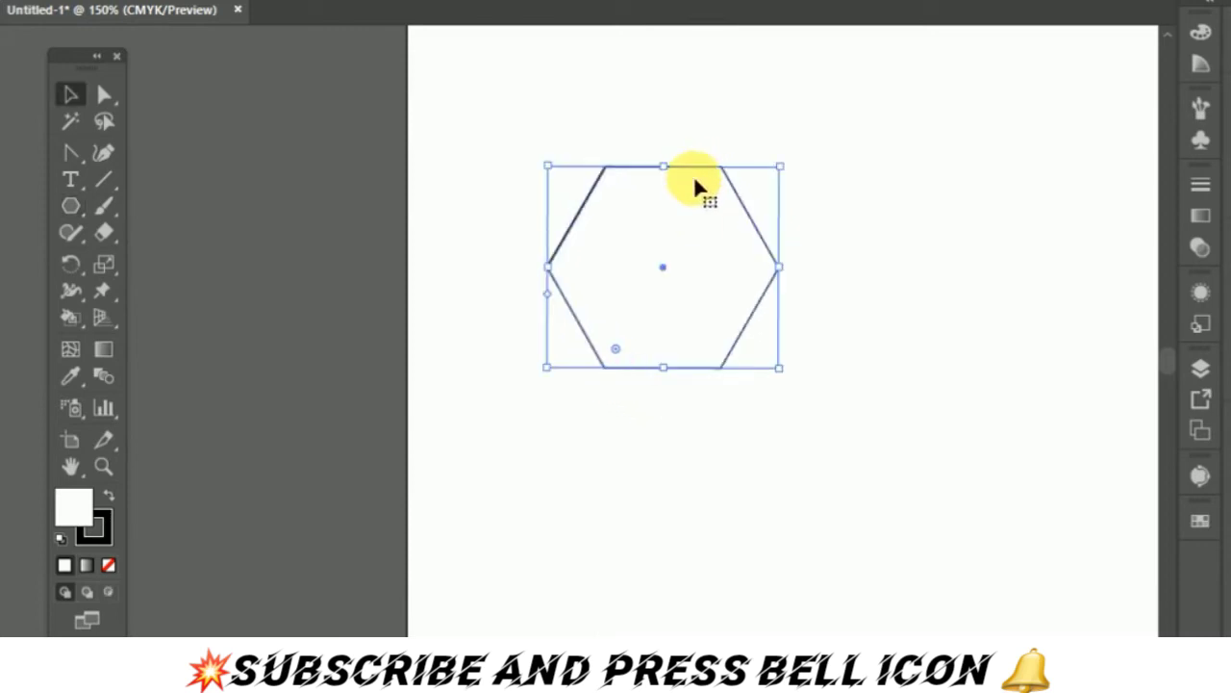
pyautogui.moveTo(731, 241); pyautogui.dragTo(844, 316)
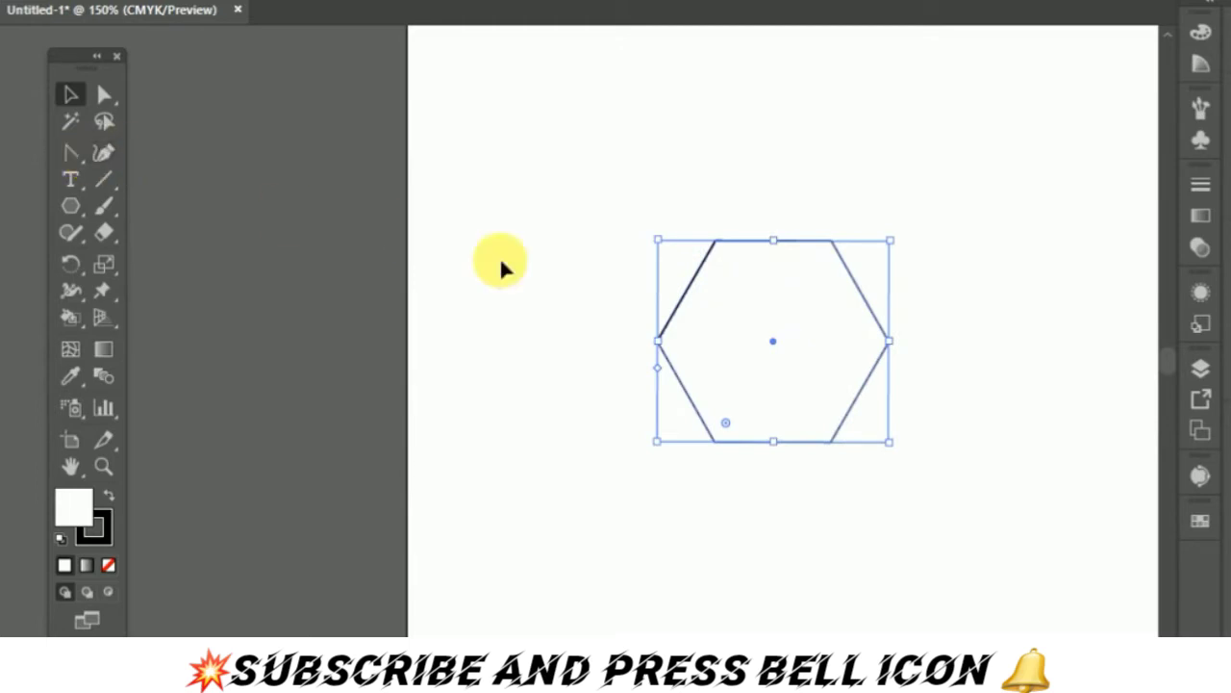
# - Bend the hexagon's upper-left and upper-right sides into curves with the Anchor Point tool
pyautogui.click(70, 154)
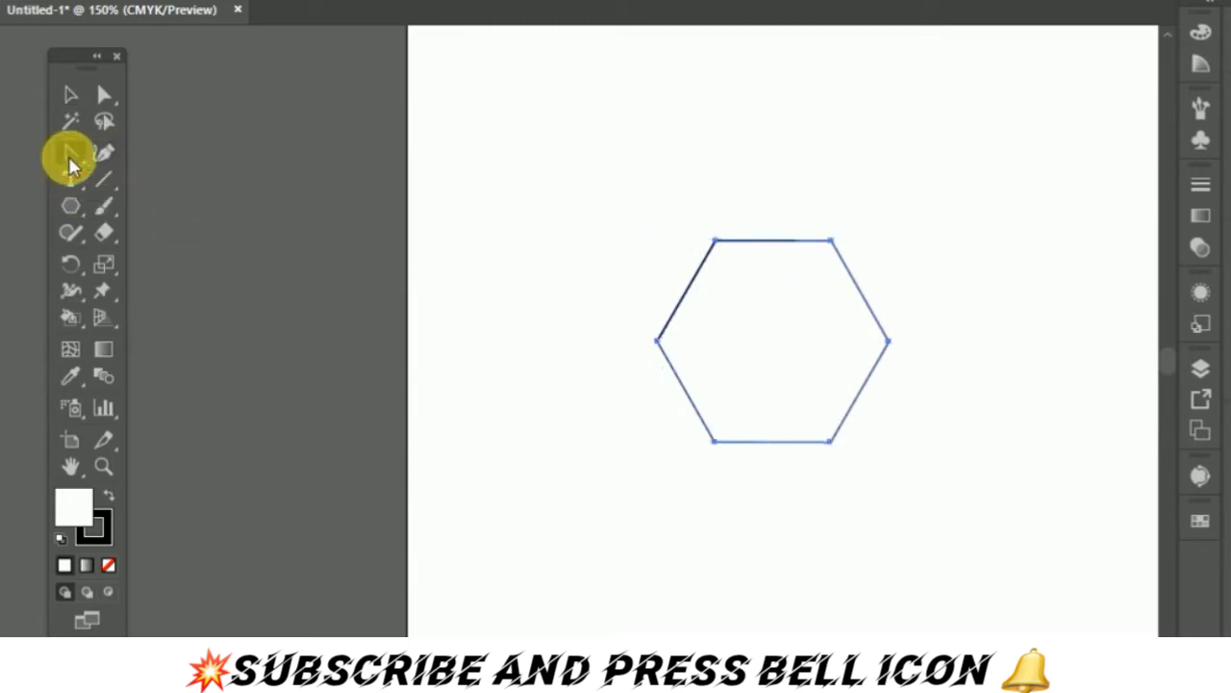
pyautogui.click(169, 232)
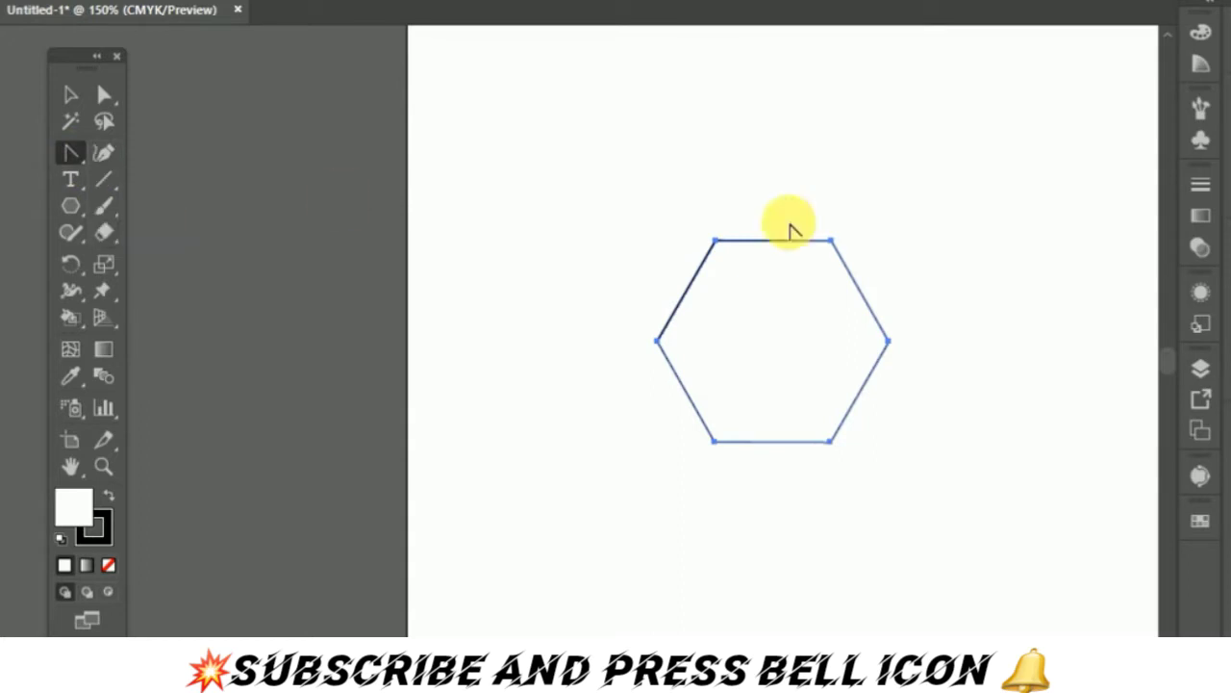
pyautogui.moveTo(685, 288)
pyautogui.mouseDown()
pyautogui.moveTo(726, 306)
pyautogui.moveTo(752, 295)
pyautogui.mouseUp()
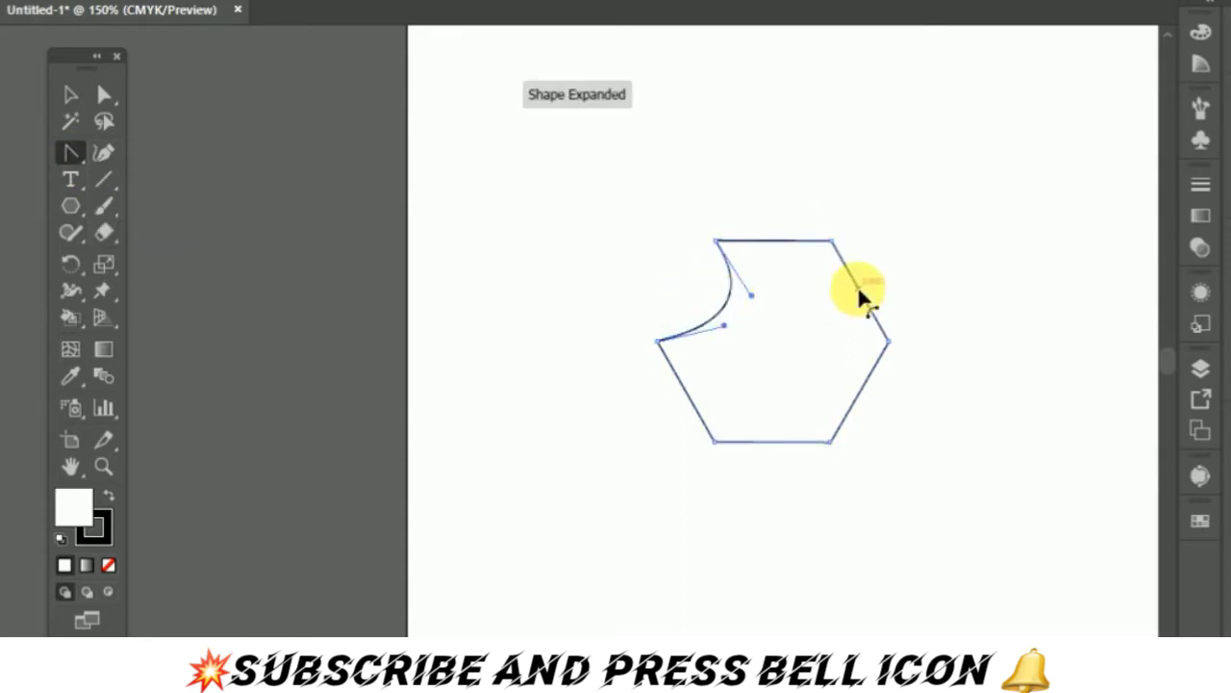
pyautogui.moveTo(855, 289); pyautogui.dragTo(816, 311)
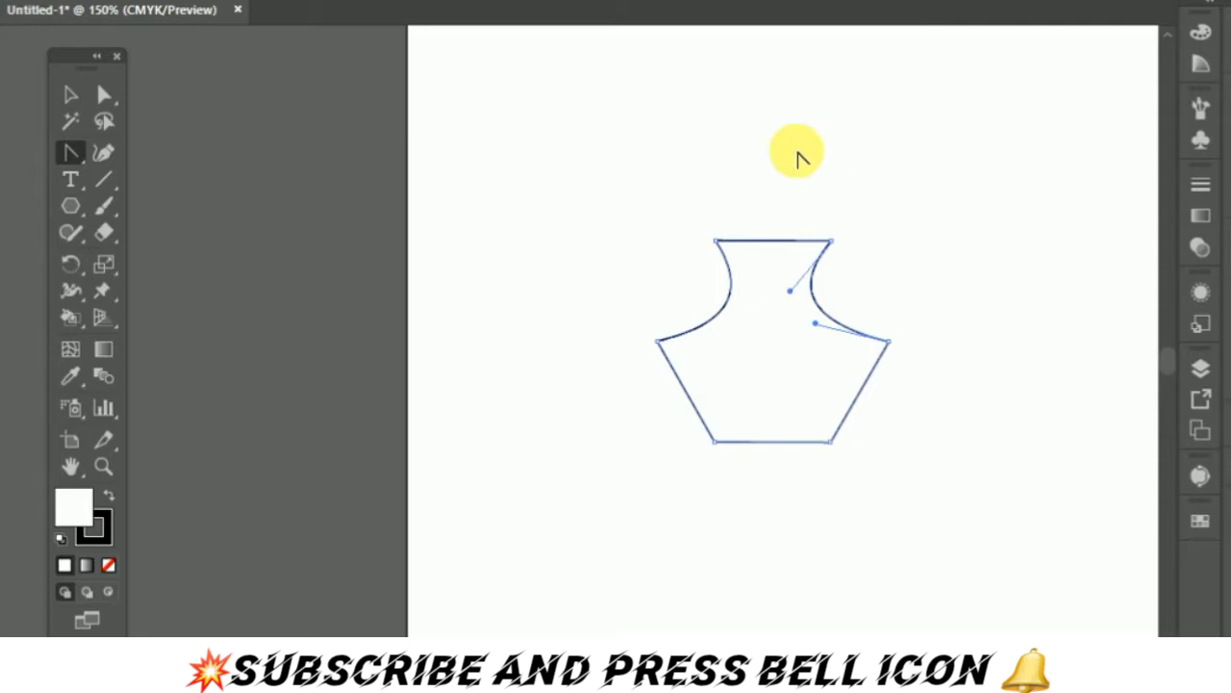
# - Select the whole curved vase outline and delete it
pyautogui.click(73, 95)
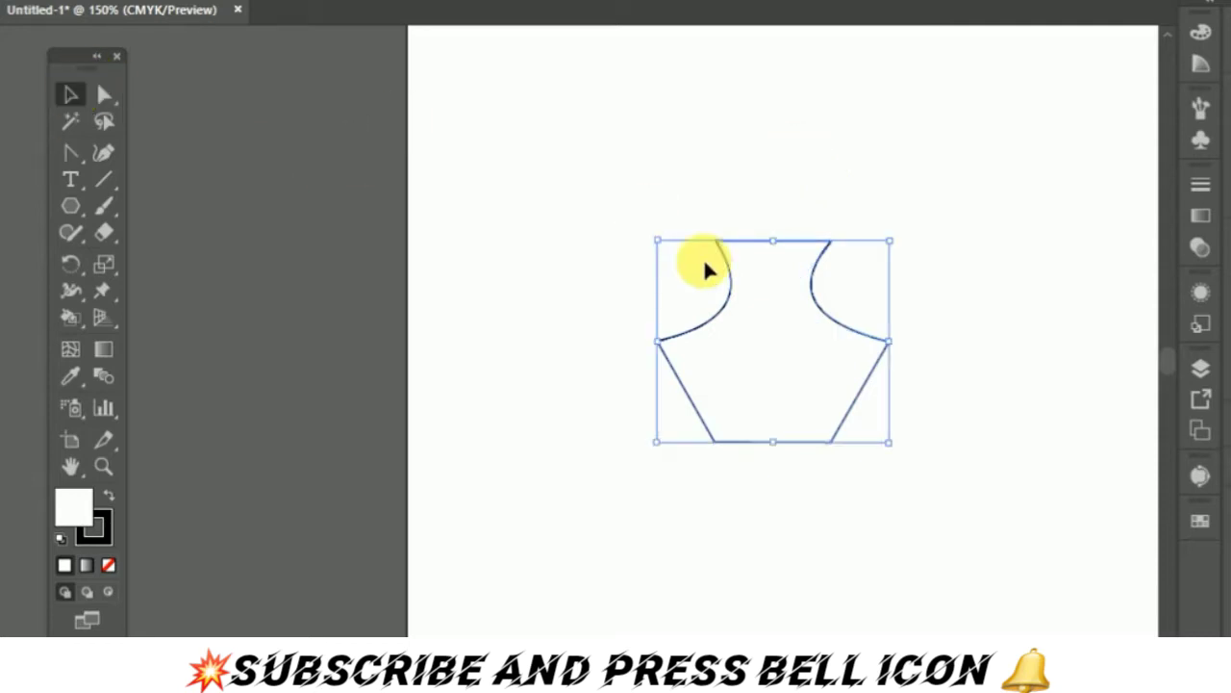
pyautogui.hotkey('ctrl', 'z')
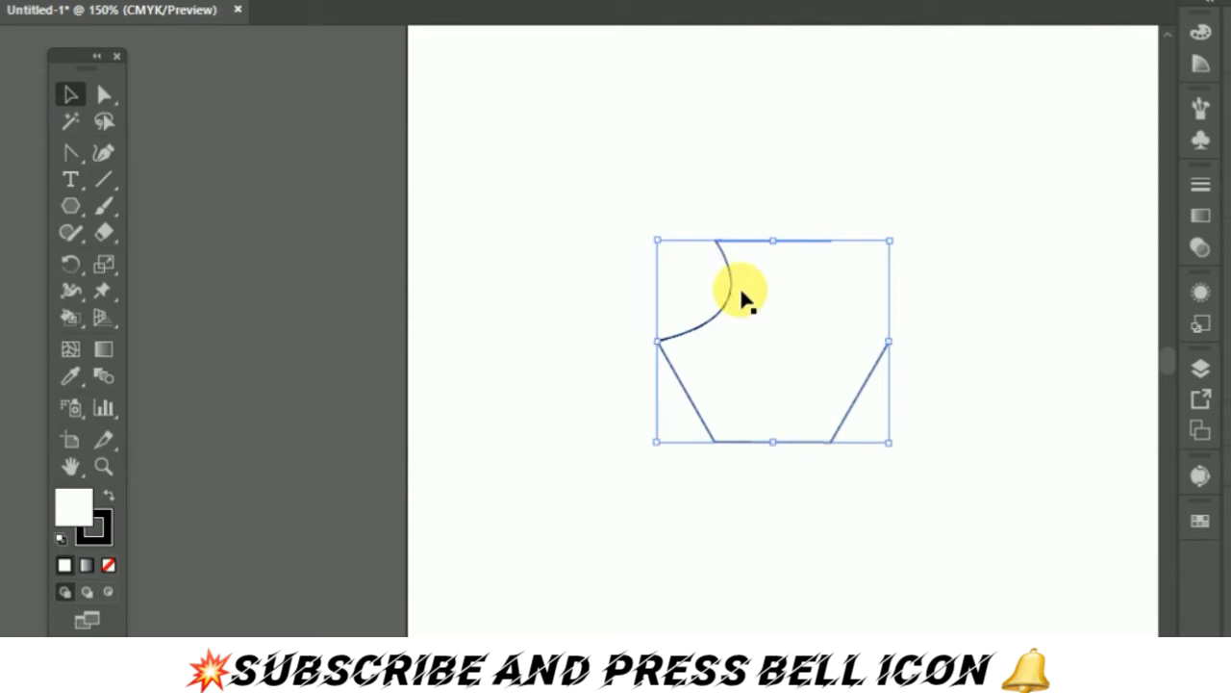
pyautogui.press('Delete')
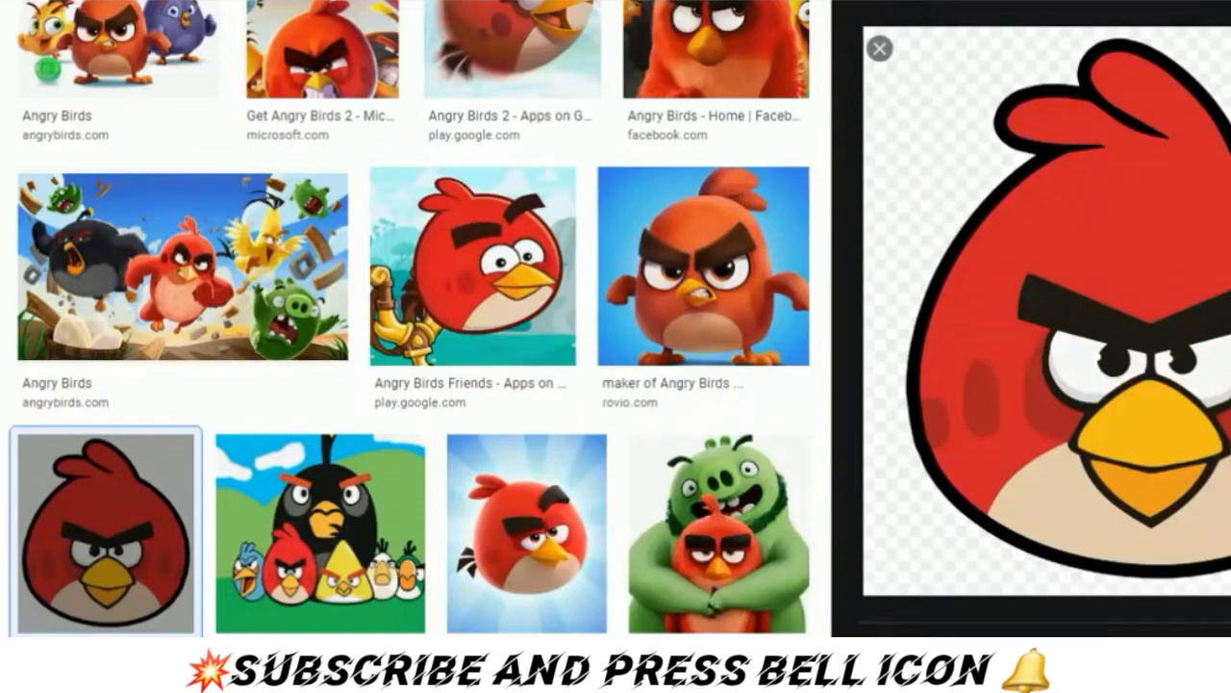
# - Preview the flat red Angry Birds image in Google Images and copy it
pyautogui.scroll(3, 414, 385)
pyautogui.scroll(-1, 616, 366)
pyautogui.scroll(-1, 616, 365)
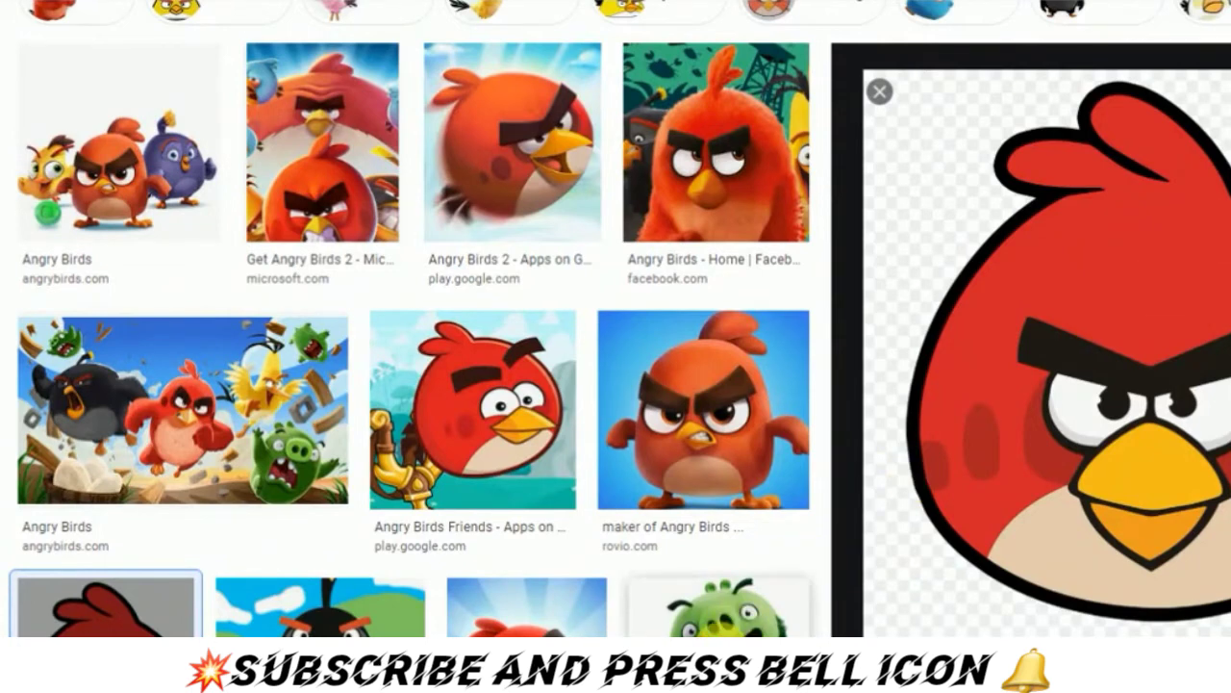
pyautogui.click(740, 620)
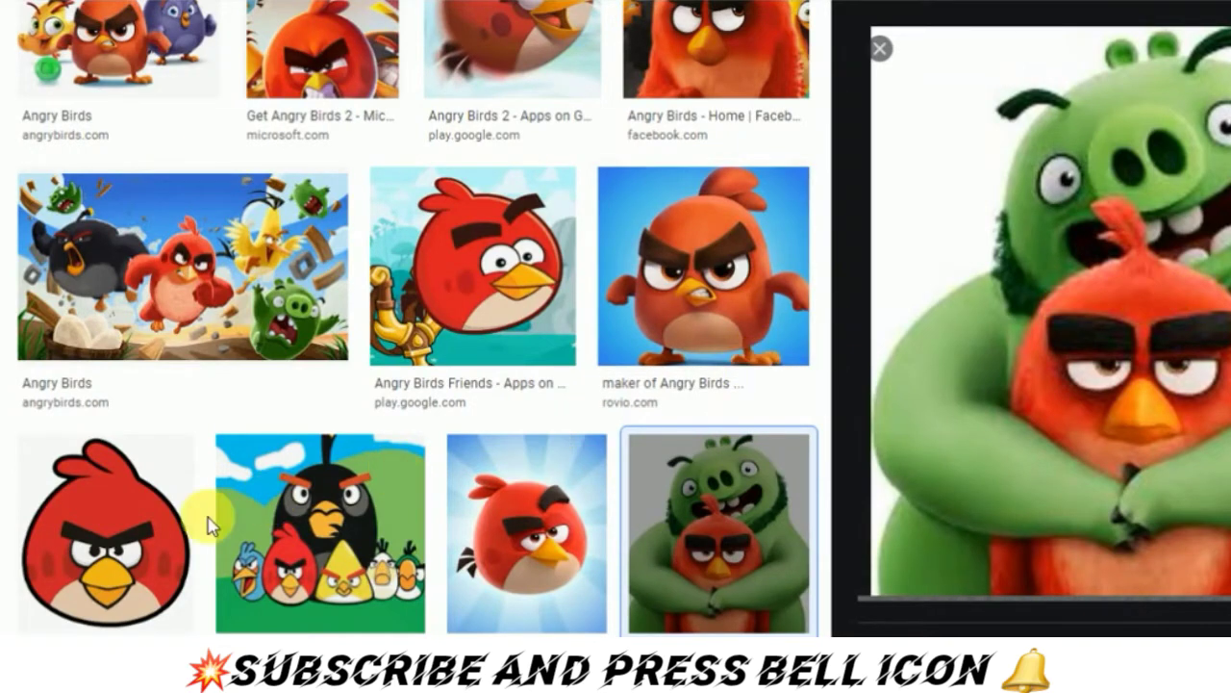
pyautogui.click(169, 542)
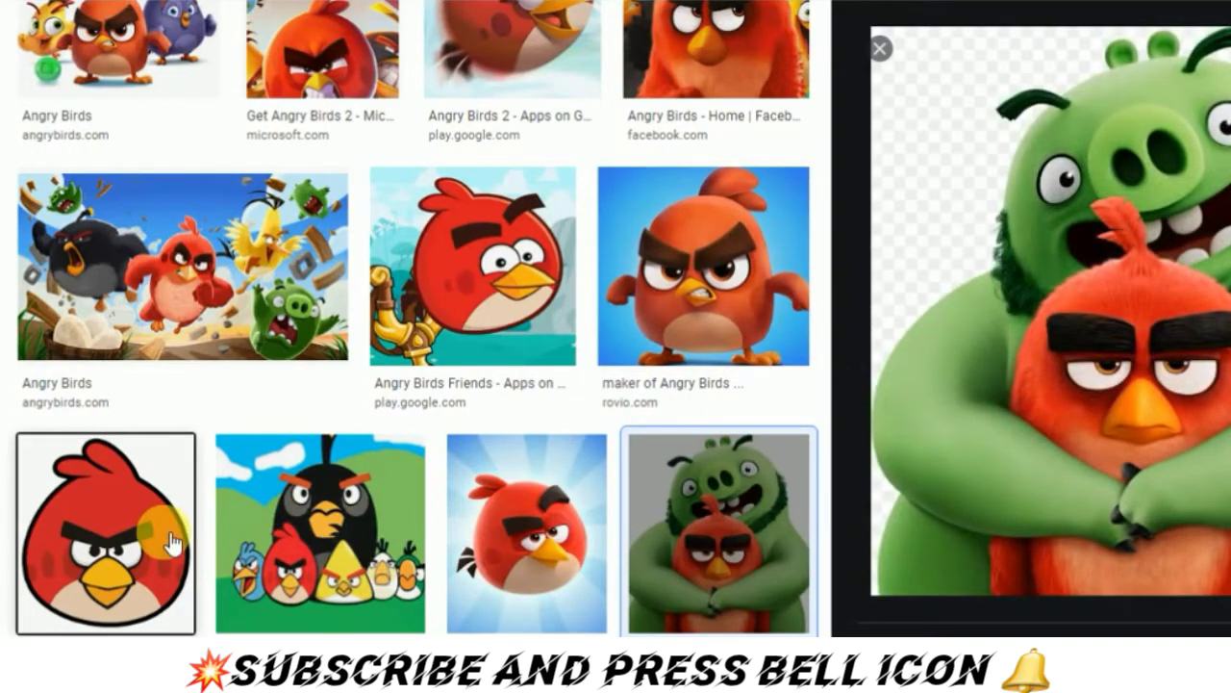
pyautogui.rightClick(1135, 338)
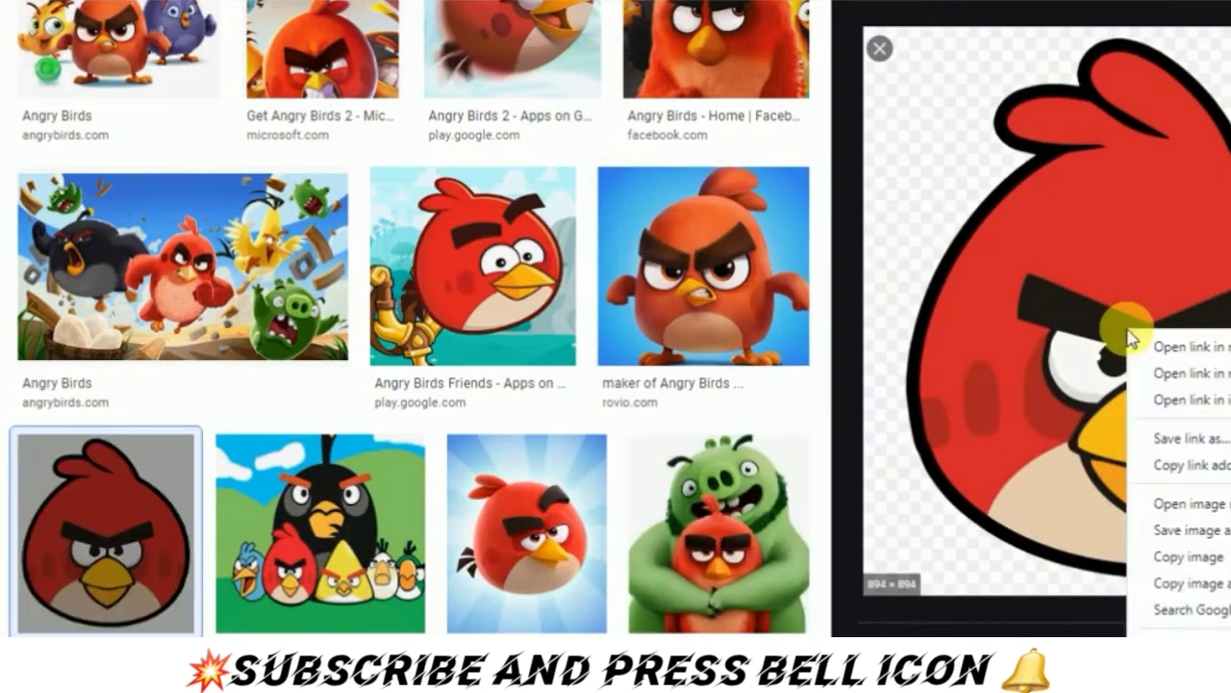
pyautogui.click(1183, 558)
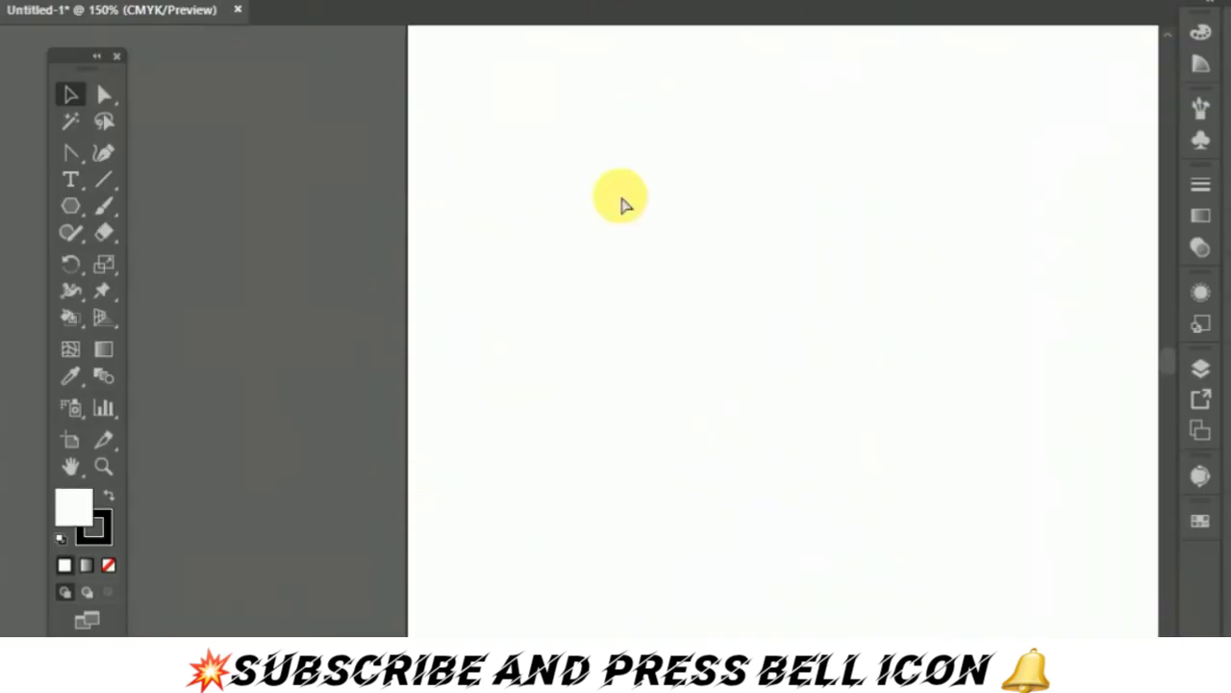
# - Paste the red-bird image, zoom out to 12.5%, and shrink it from two corners to fit the artboard
pyautogui.hotkey('ctrl', 'v')
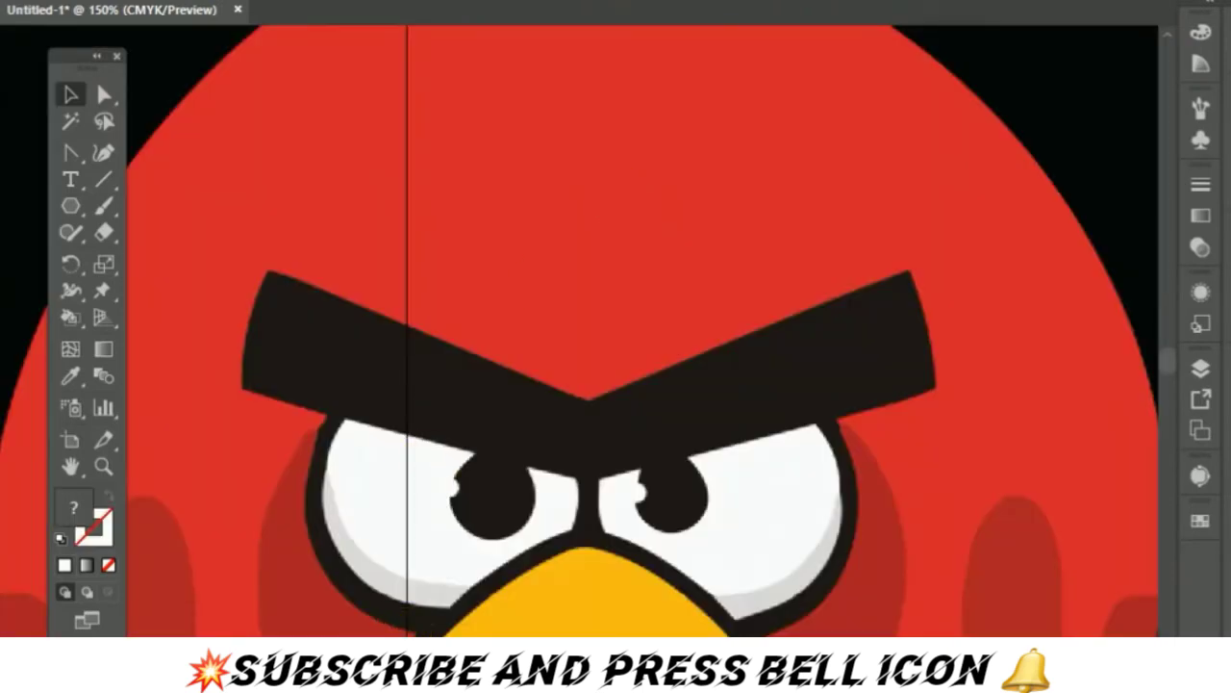
pyautogui.click(96, 664)
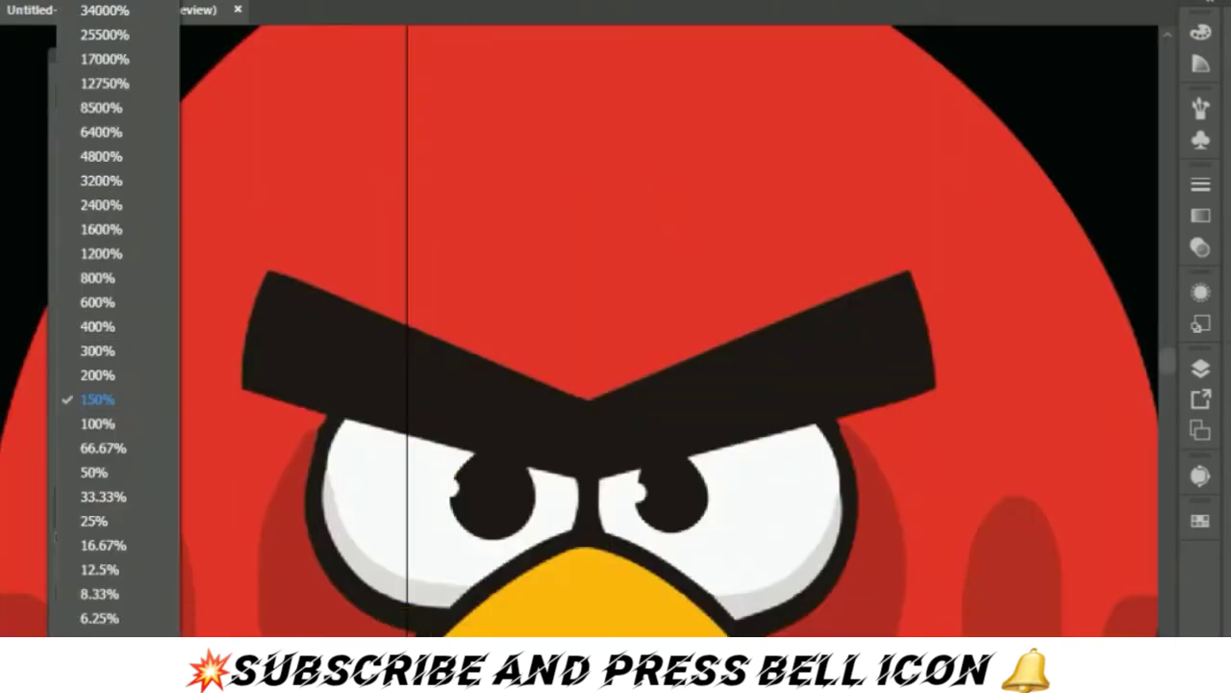
pyautogui.click(96, 570)
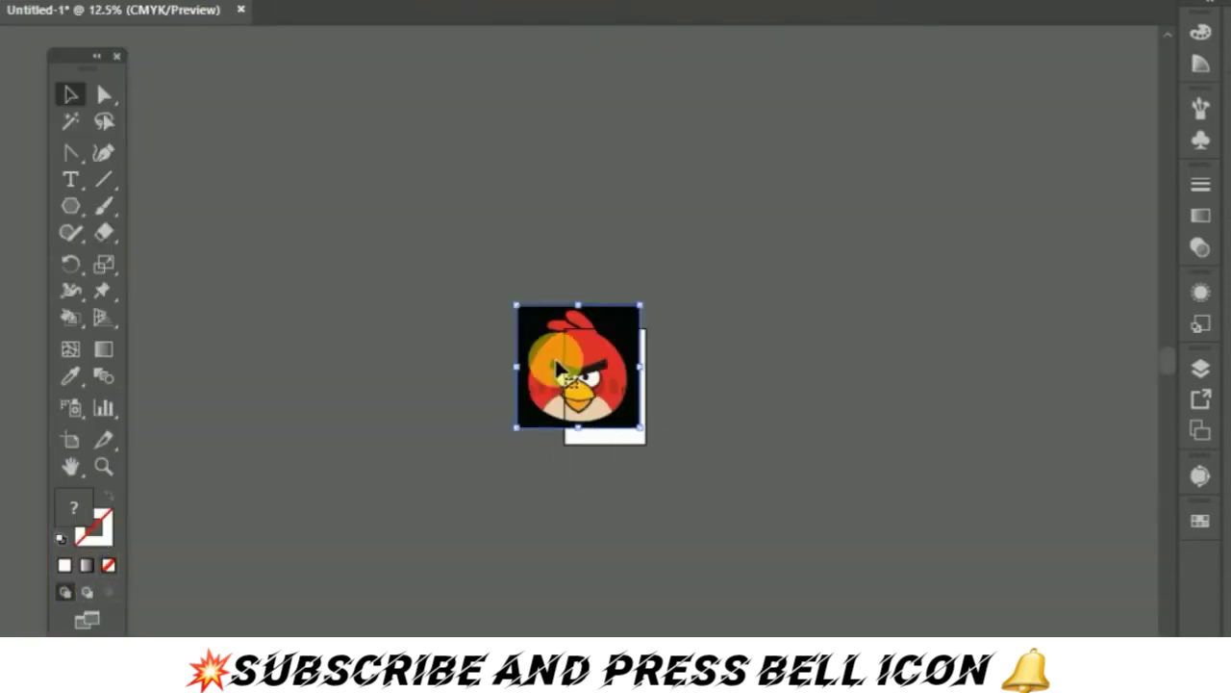
pyautogui.moveTo(517, 306); pyautogui.dragTo(577, 349)
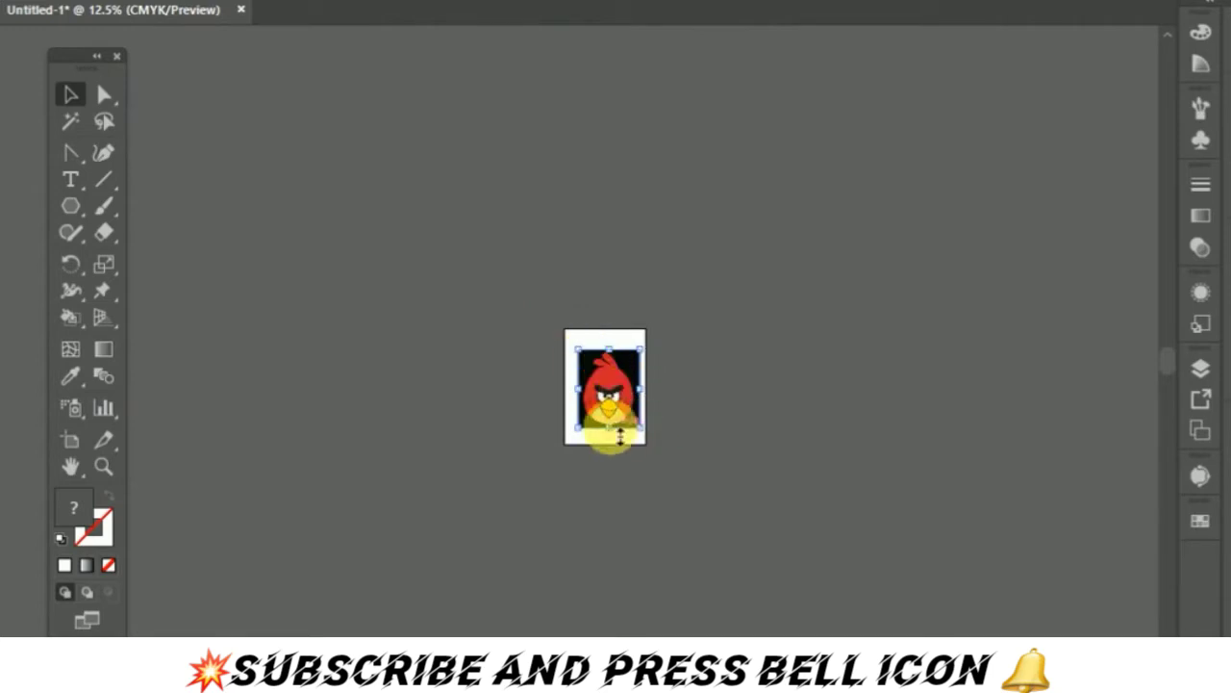
pyautogui.moveTo(644, 428)
pyautogui.mouseDown()
pyautogui.moveTo(641, 402)
pyautogui.moveTo(610, 387)
pyautogui.mouseUp()
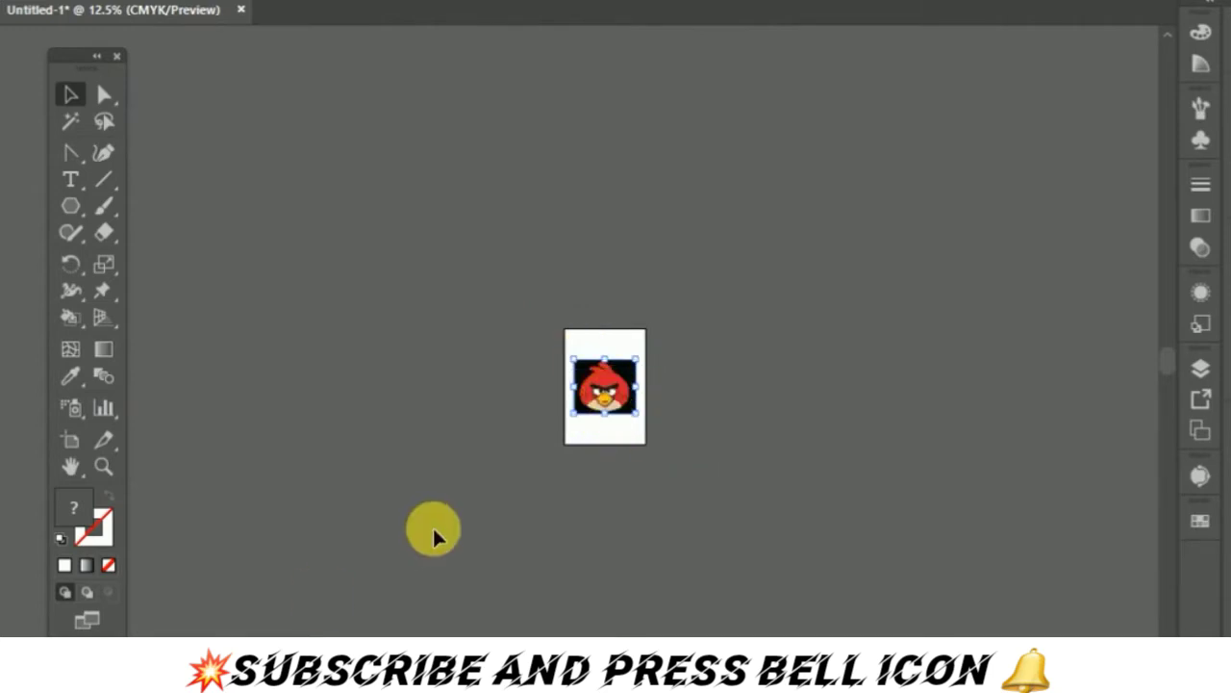
# - Zoom in on the bird image to 100% and scroll it into view
pyautogui.press('z')
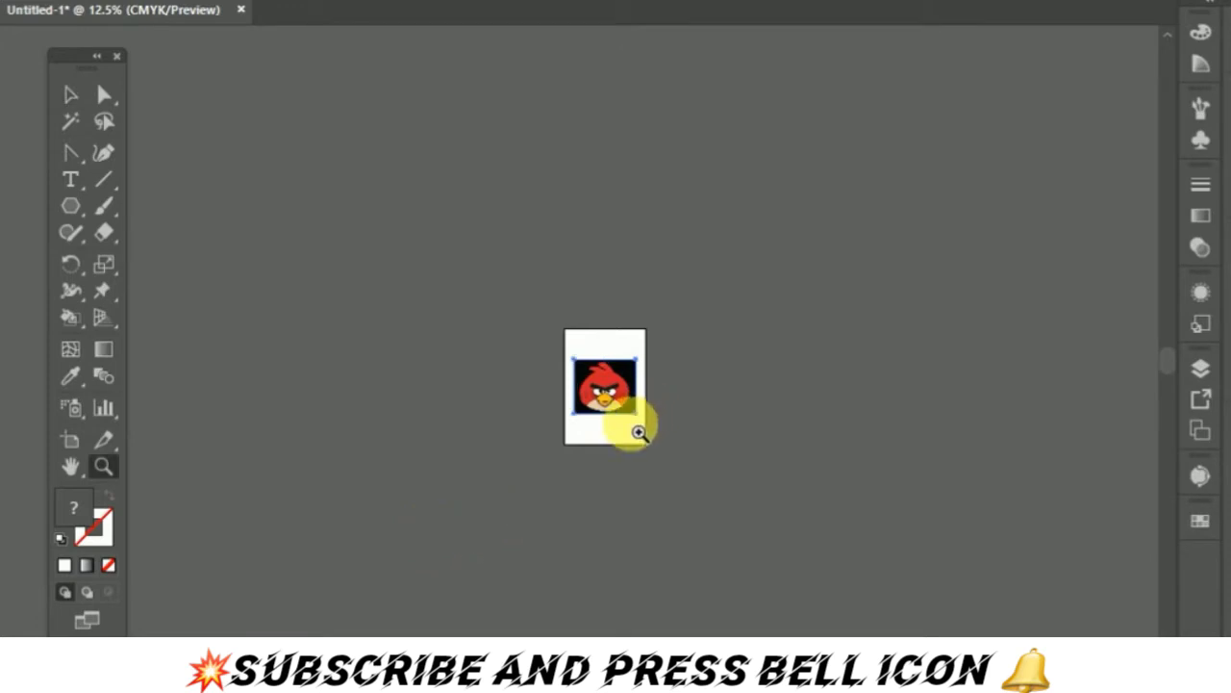
pyautogui.click(640, 433)
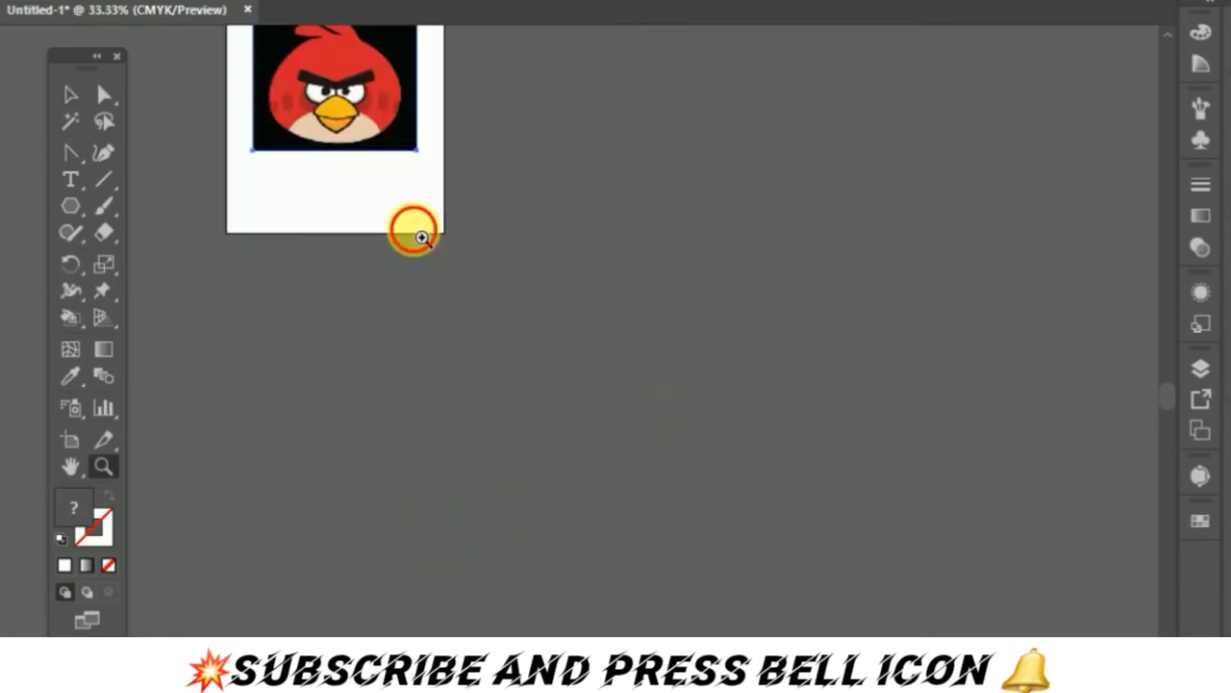
pyautogui.click(409, 227)
pyautogui.click(407, 325)
pyautogui.click(407, 324)
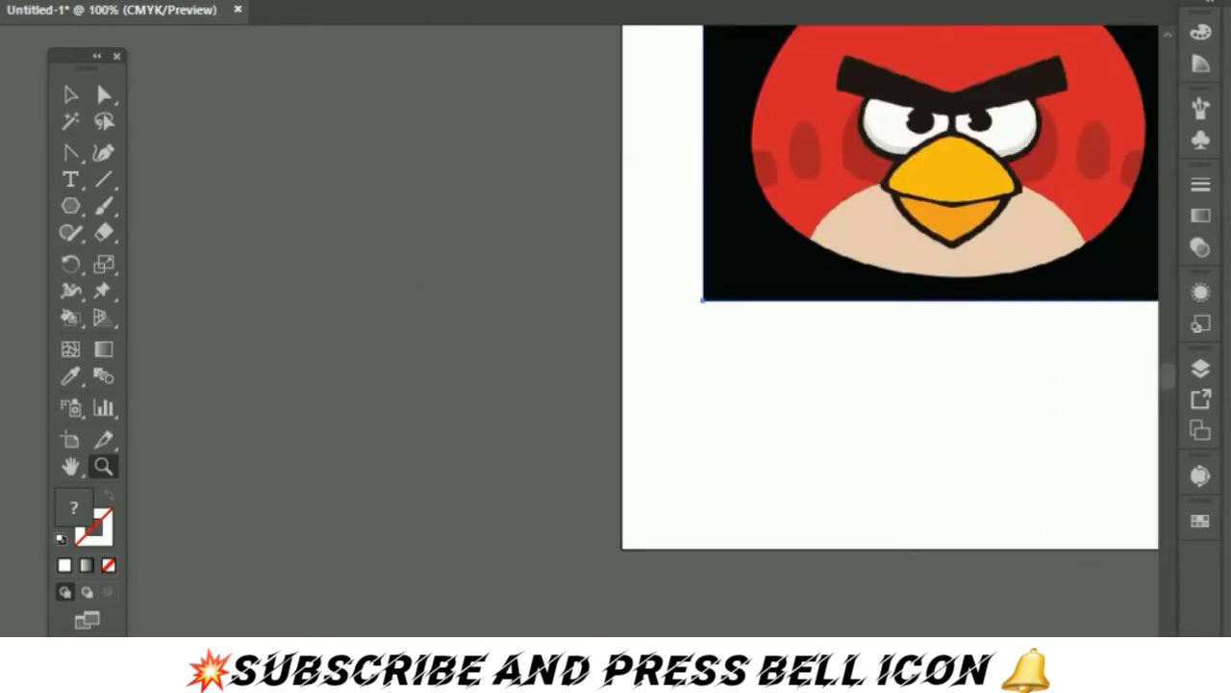
pyautogui.hscroll(5, 885, 289)
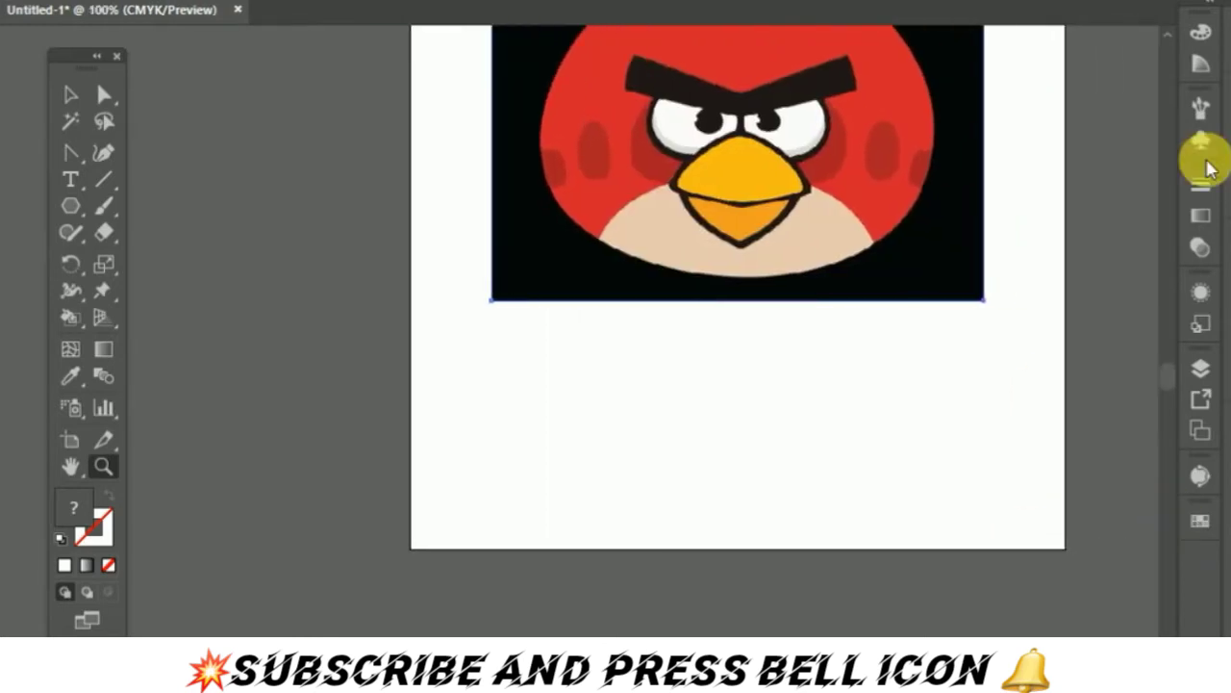
pyautogui.scroll(2, 738, 327)
pyautogui.scroll(3, 738, 327)
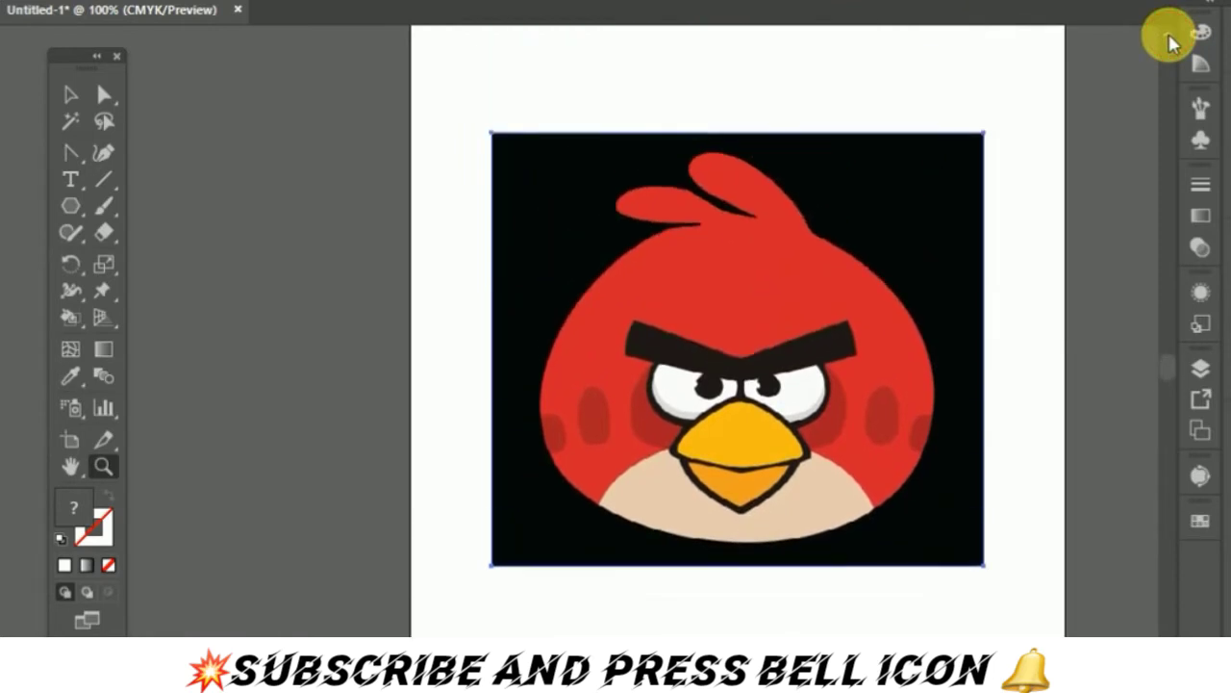
# - Stretch the bird image downward and enlarge it toward the top-left to cover the artboard
pyautogui.press('v')
pyautogui.click(779, 385)
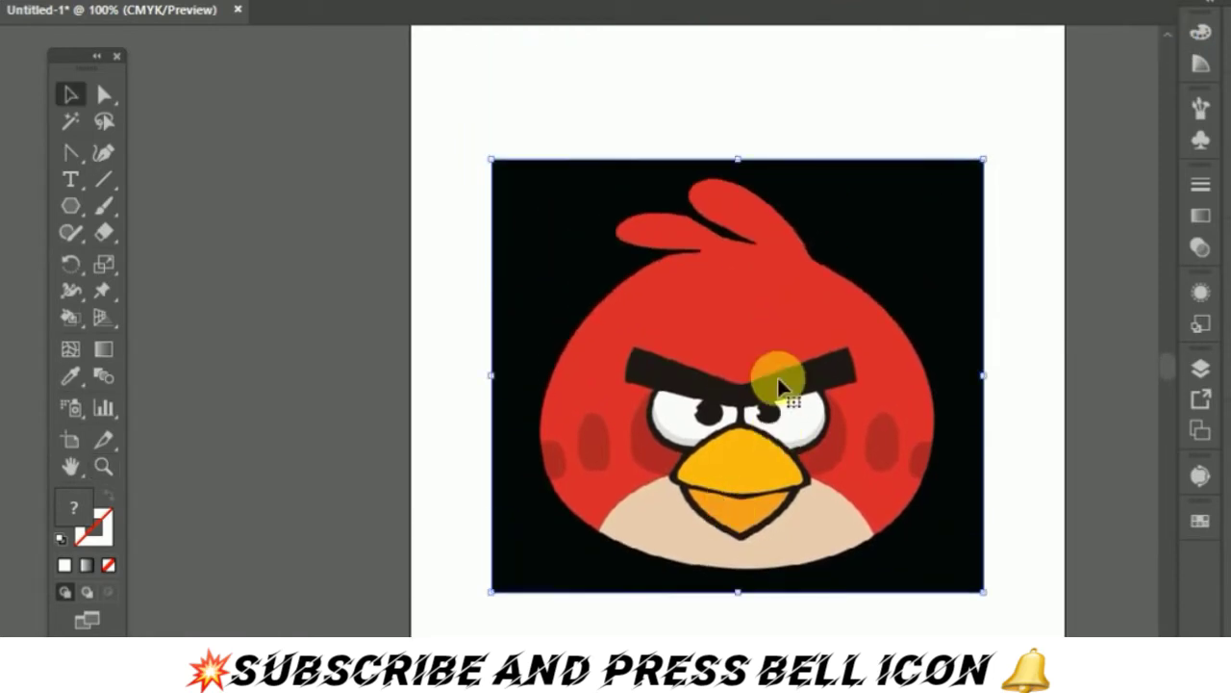
pyautogui.moveTo(738, 591); pyautogui.dragTo(738, 633)
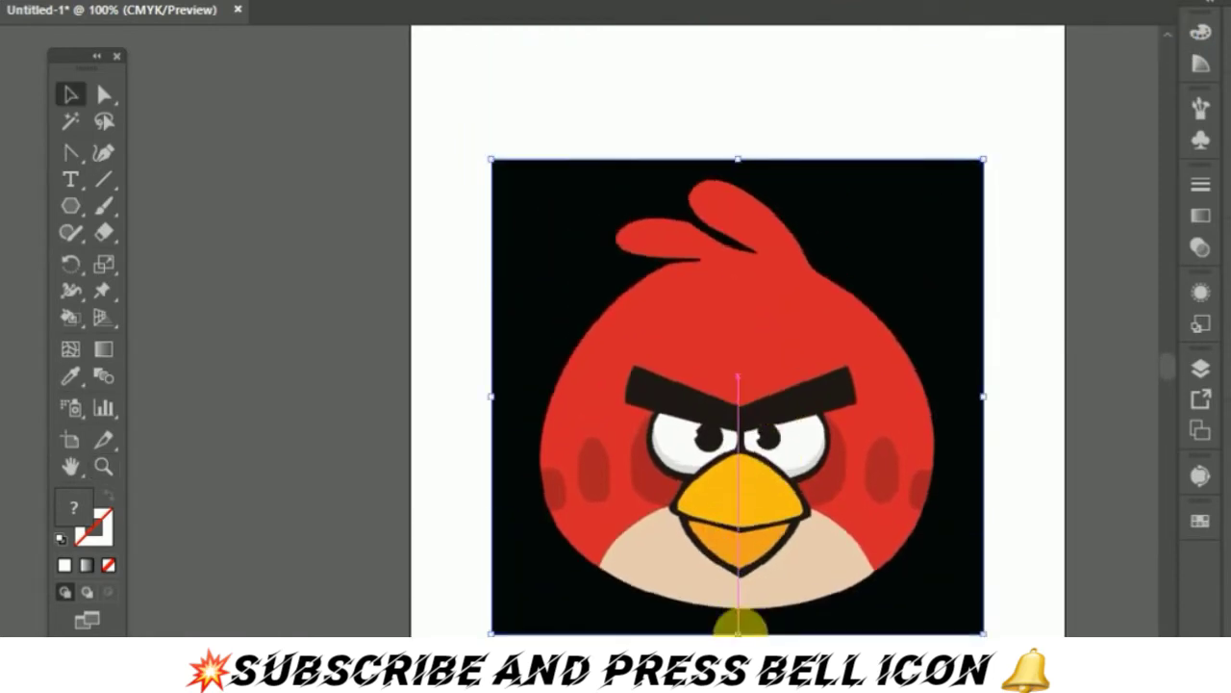
pyautogui.click(838, 342)
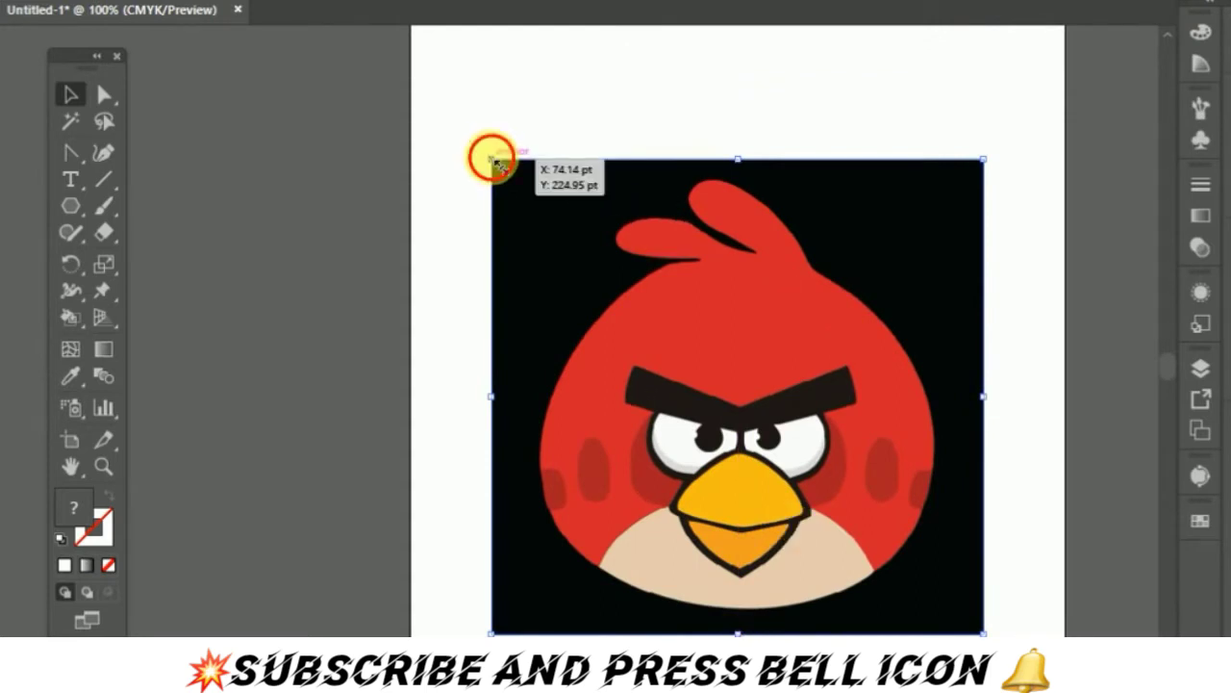
pyautogui.moveTo(490, 158); pyautogui.dragTo(484, 141)
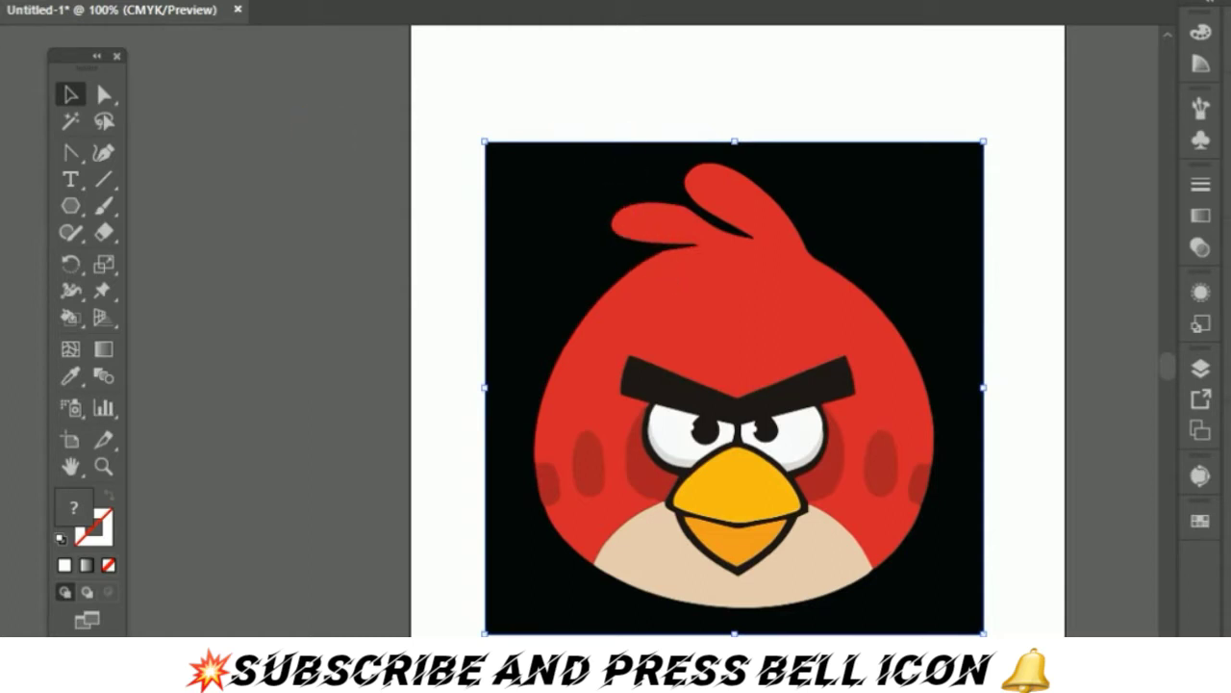
pyautogui.hotkey('alt', 'o')
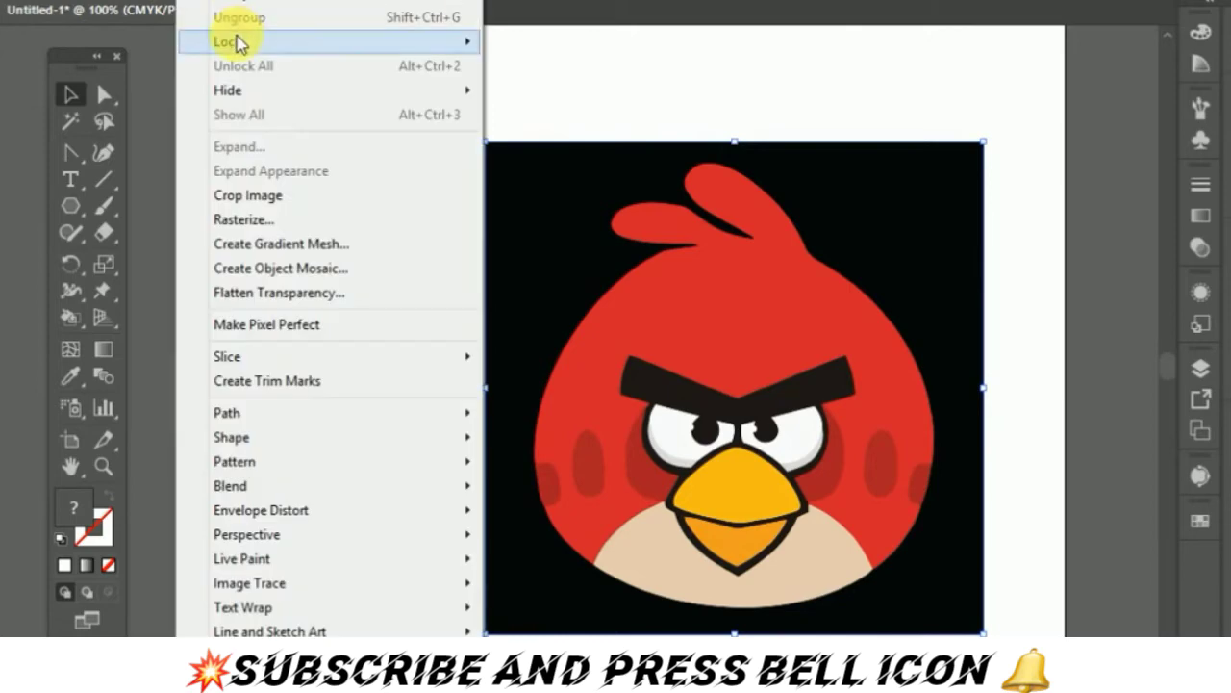
pyautogui.moveTo(228, 41)
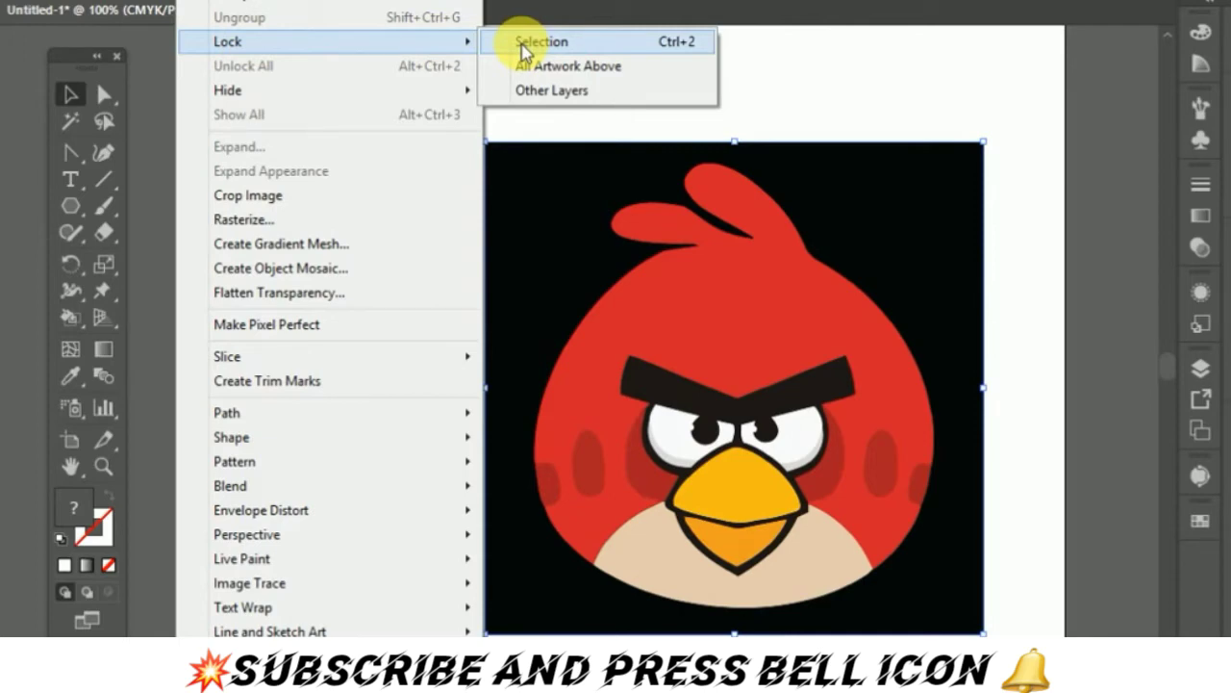
# - Lock the bird image, then release everything with Object > Unlock All
pyautogui.click(526, 45)
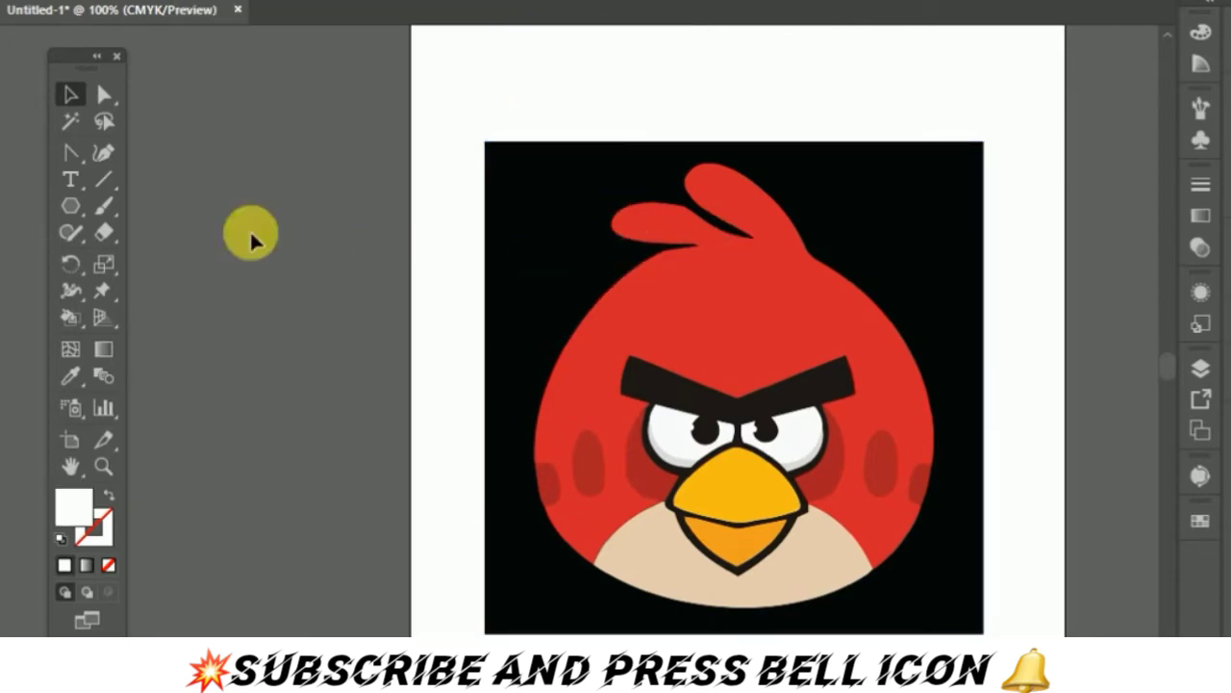
pyautogui.click(67, 154)
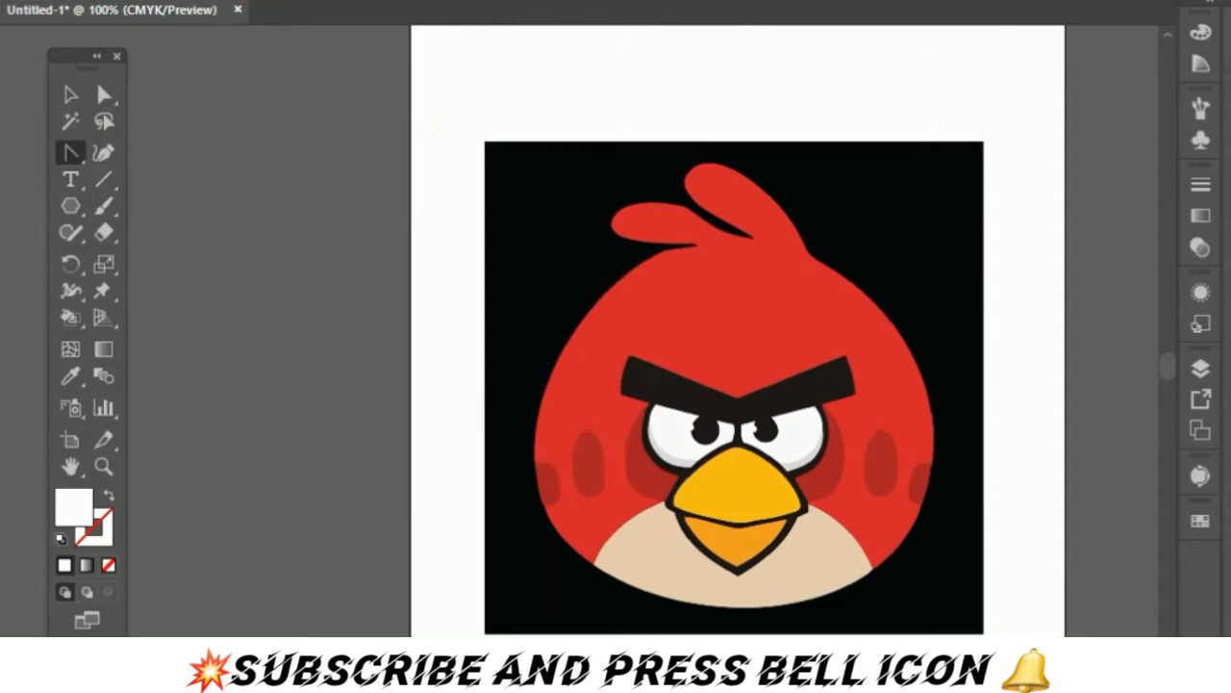
pyautogui.click(198, 2)
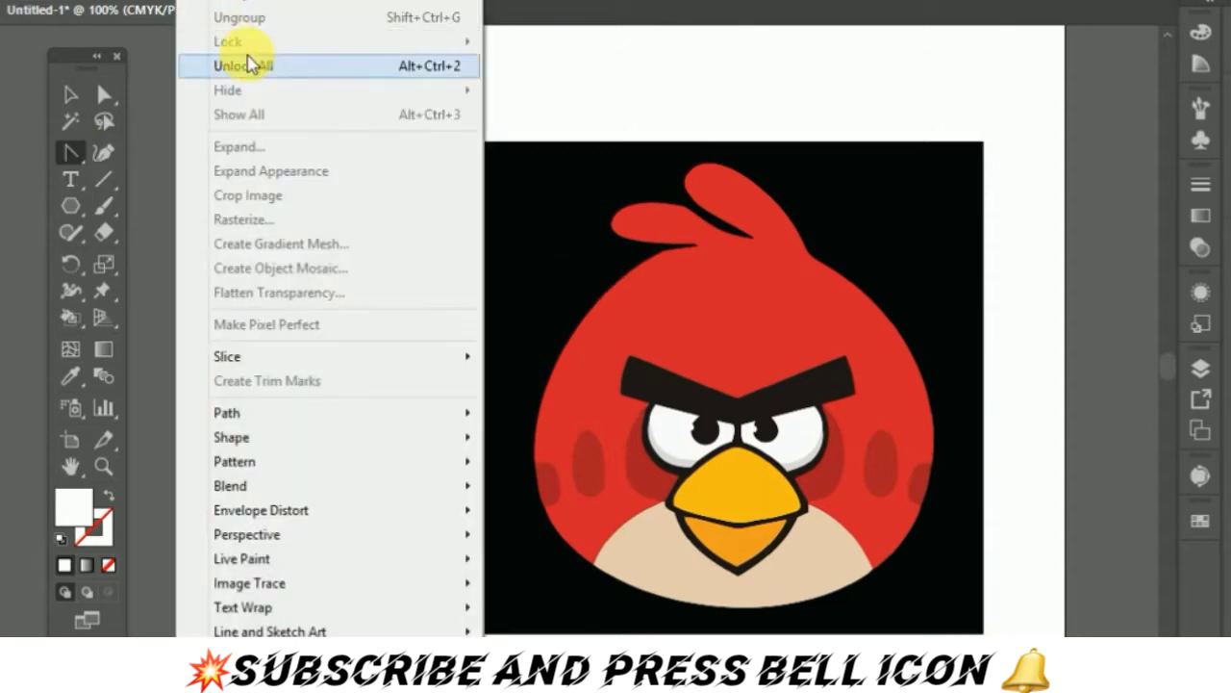
pyautogui.click(249, 65)
pyautogui.click(105, 152)
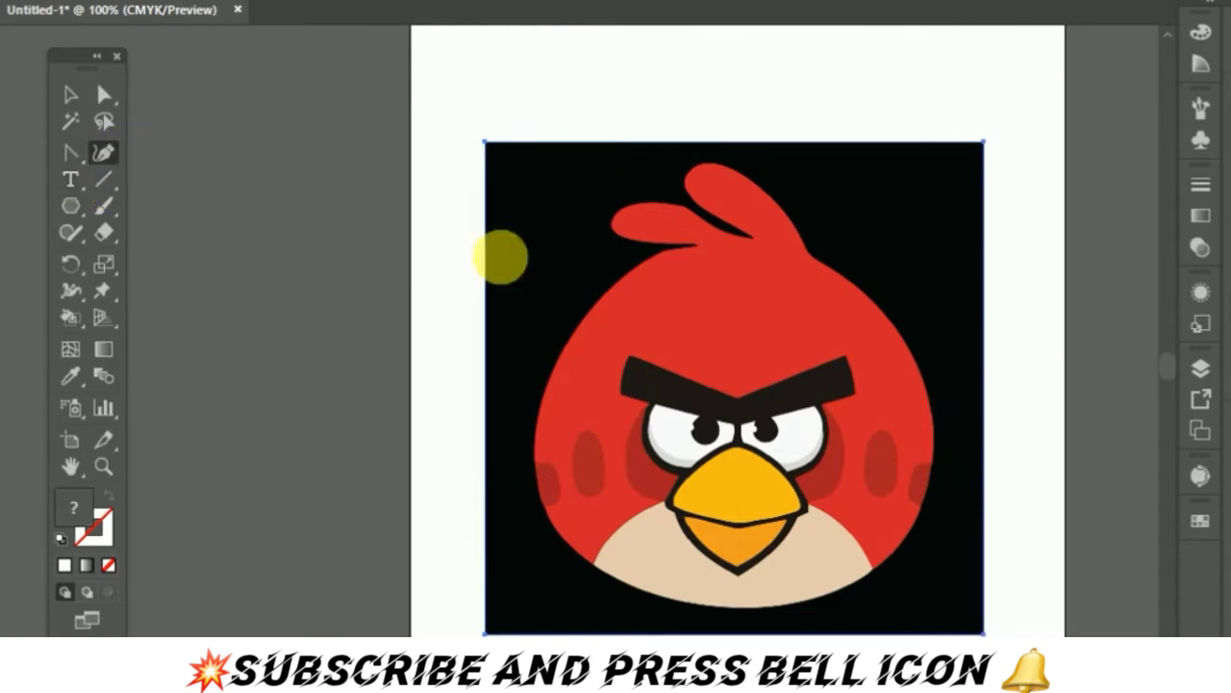
pyautogui.click(639, 342)
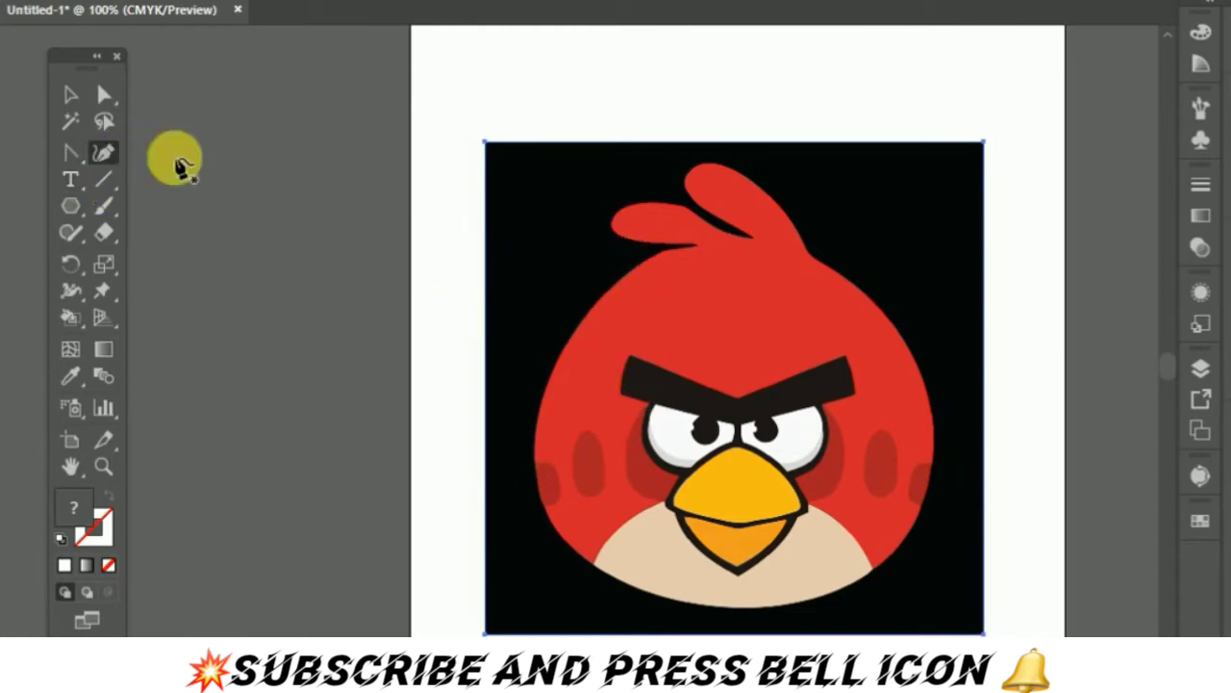
# - Choose the Pen tool and lock the reference image with Object > Lock > Selection
pyautogui.click(67, 150)
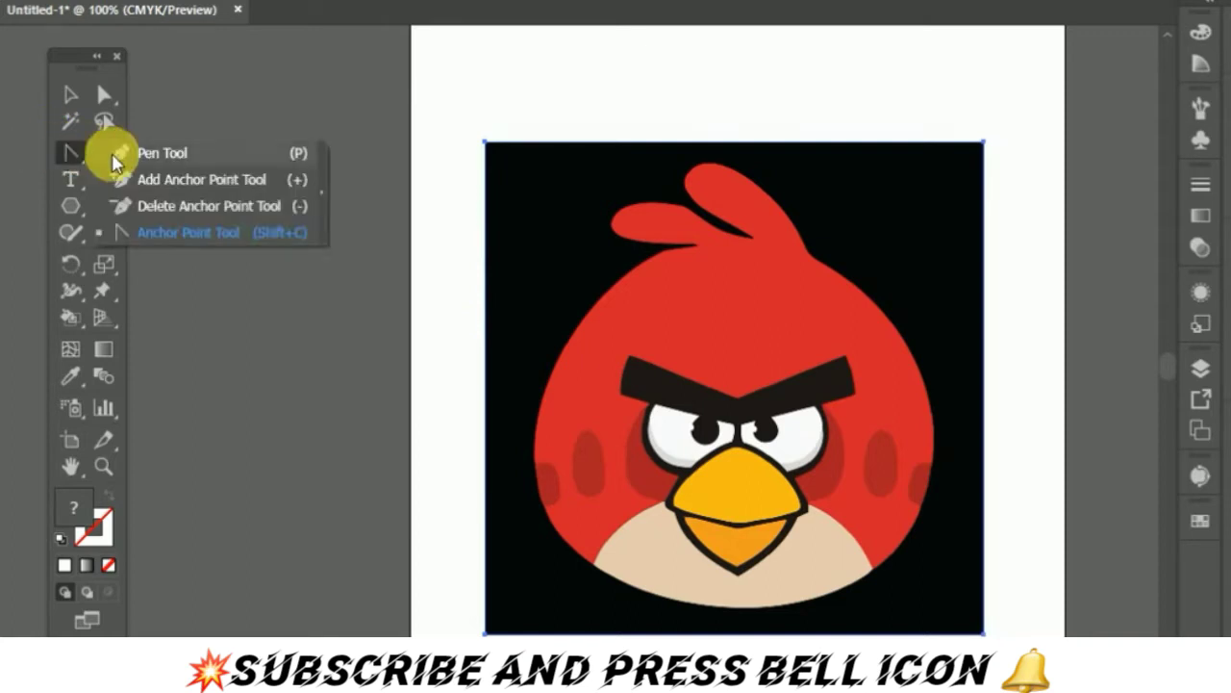
pyautogui.click(116, 156)
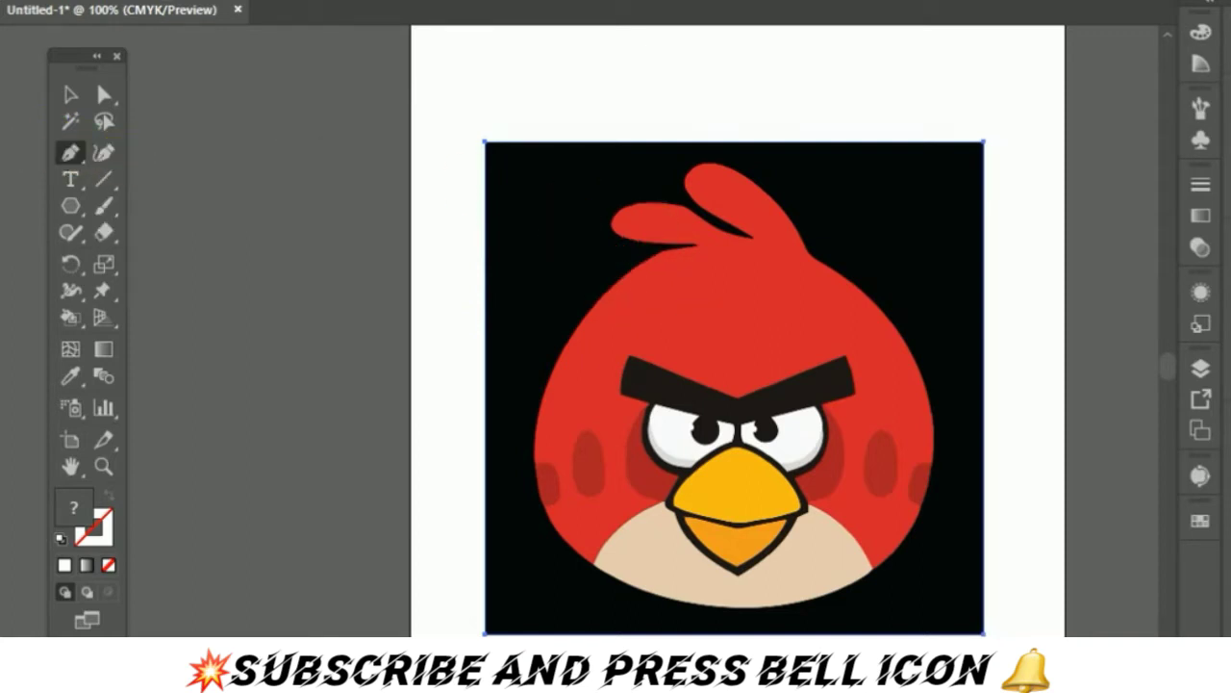
pyautogui.click(197, 2)
pyautogui.moveTo(289, 41)
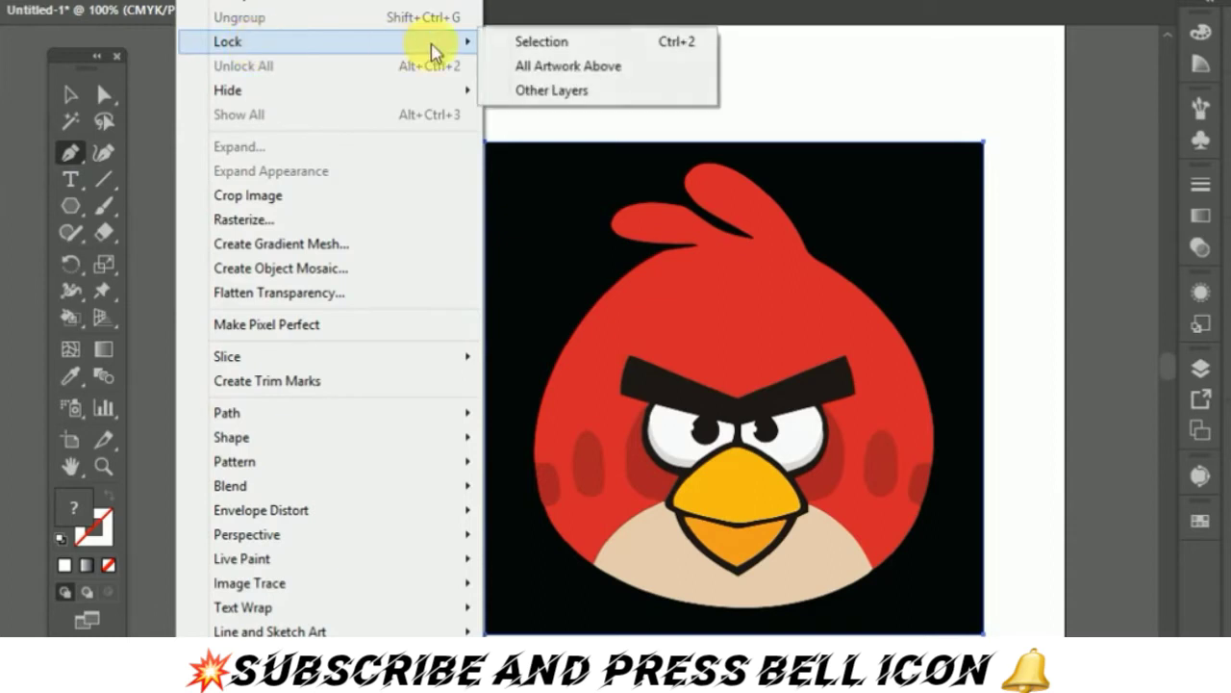
pyautogui.click(524, 42)
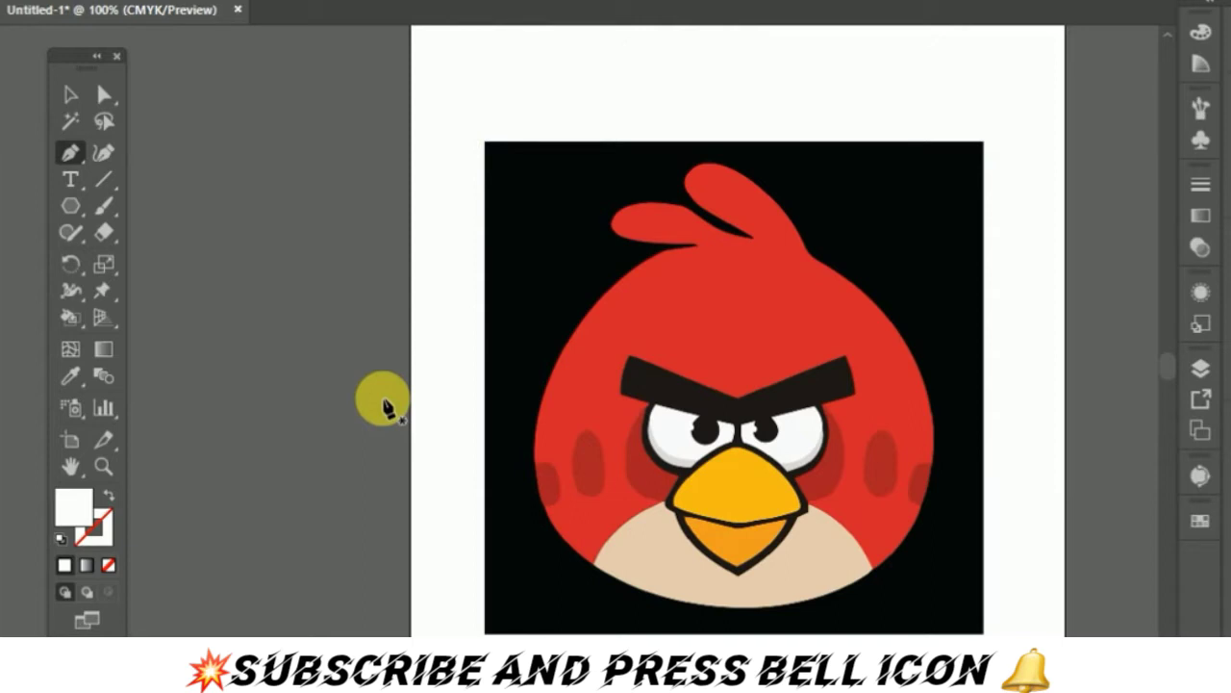
# - Set the Control bar Fill swatch to None and the Stroke swatch to black
pyautogui.click(133, 4)
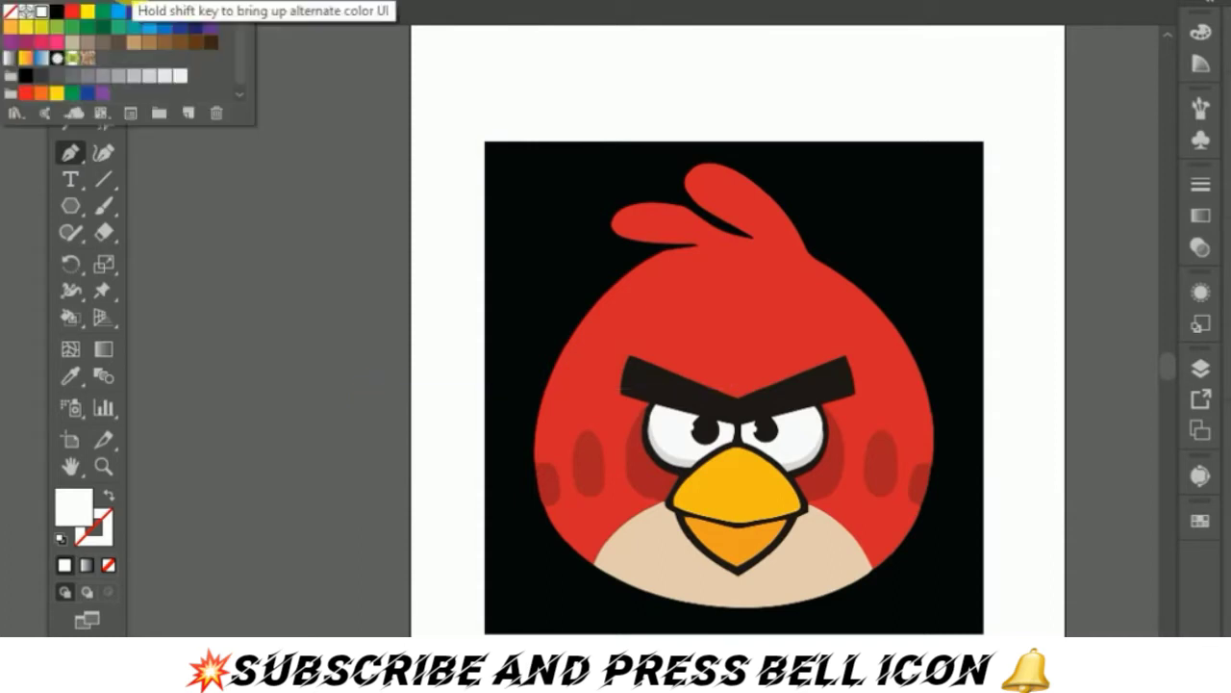
pyautogui.click(11, 11)
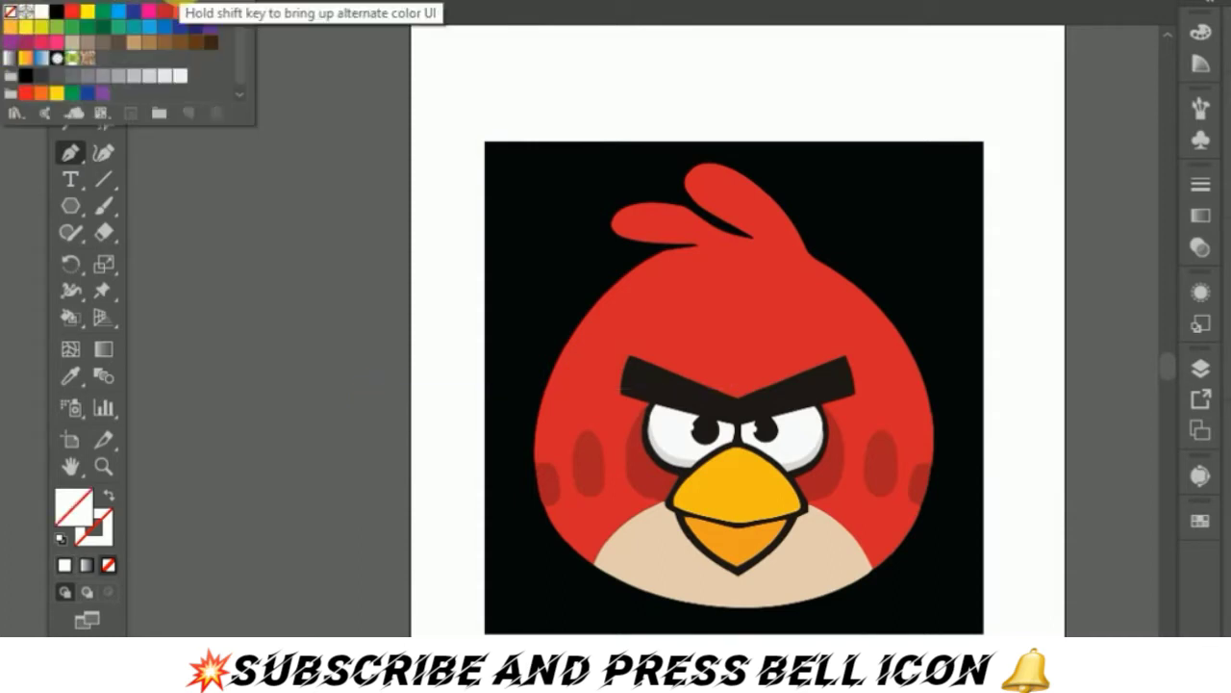
pyautogui.press('Escape')
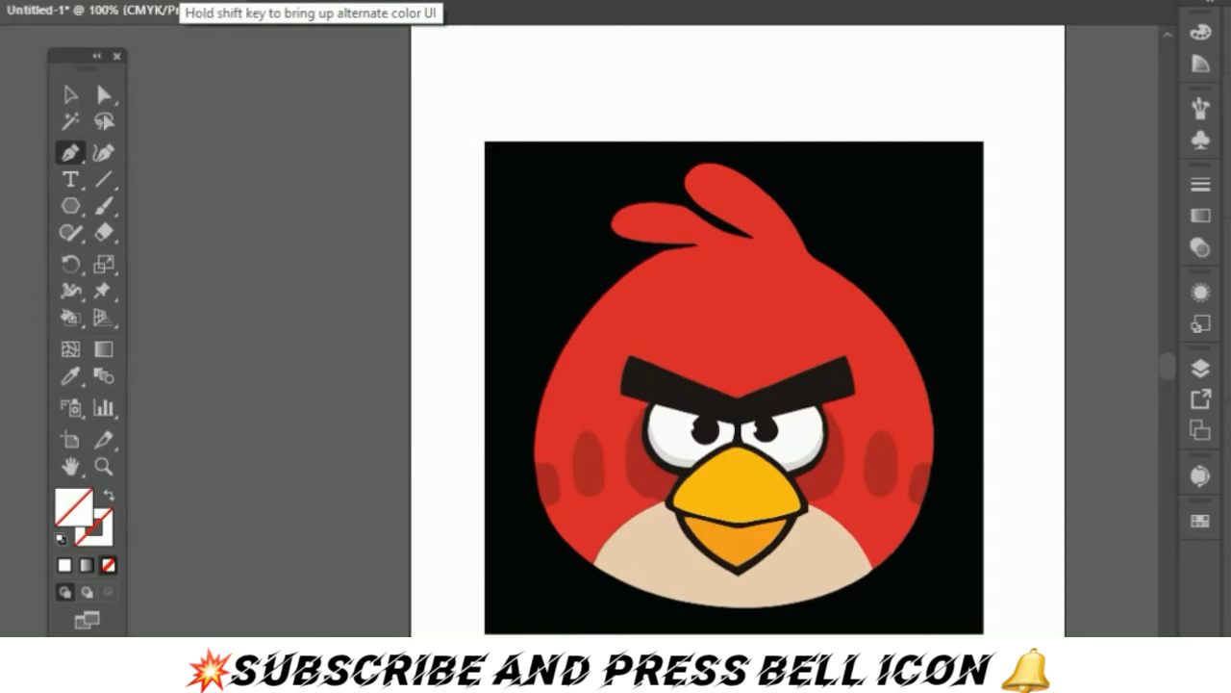
pyautogui.click(178, 5)
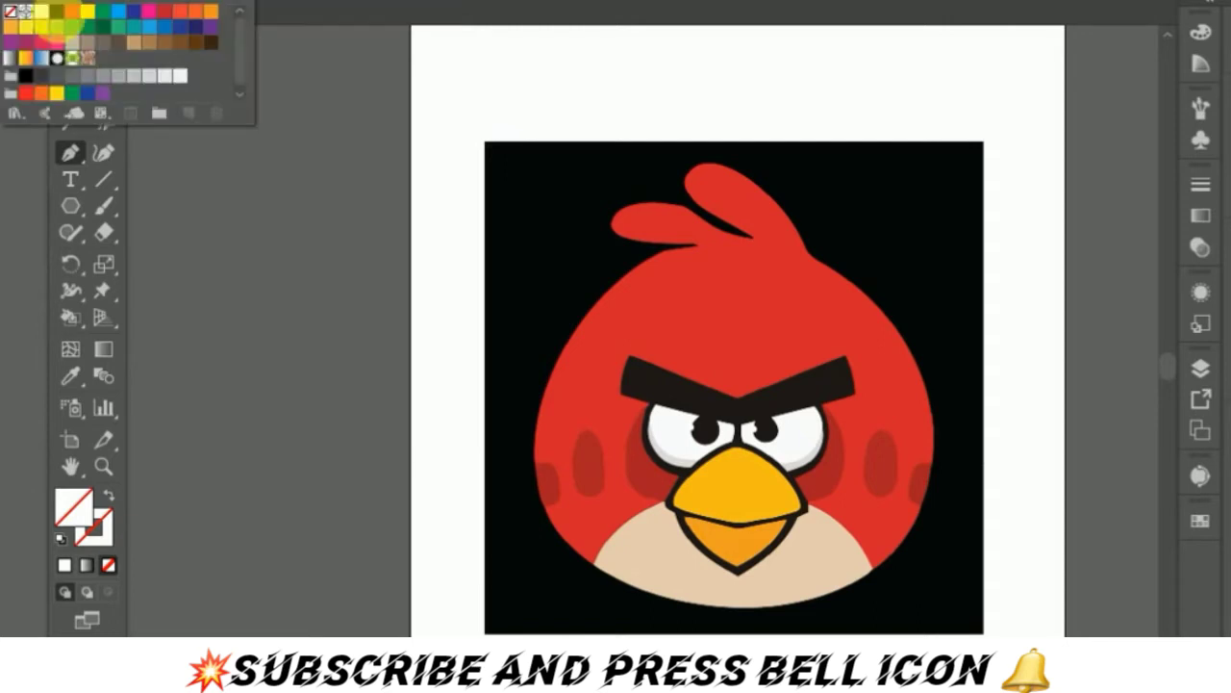
pyautogui.click(57, 12)
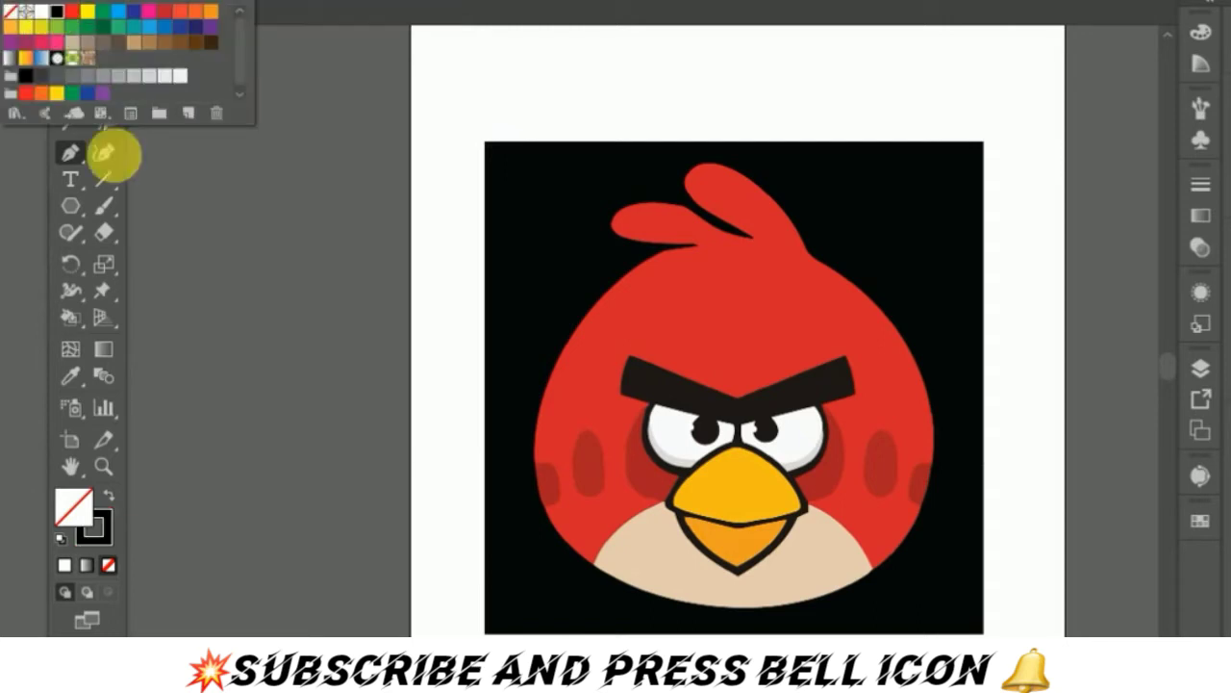
pyautogui.click(563, 332)
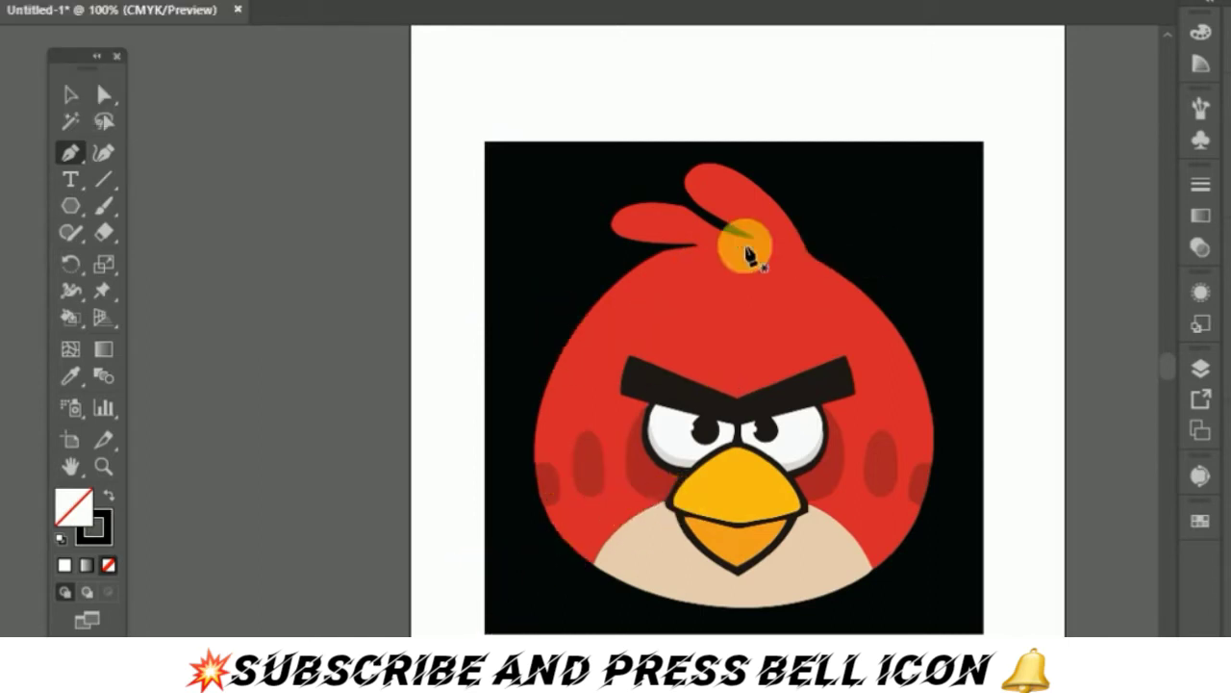
# - Zoom in on the crest and start the pen path from the notch up the top feather's inner edge
pyautogui.moveTo(722, 225)
pyautogui.mouseDown()
pyautogui.moveTo(753, 242)
pyautogui.moveTo(696, 183)
pyautogui.mouseUp()
pyautogui.press('z')
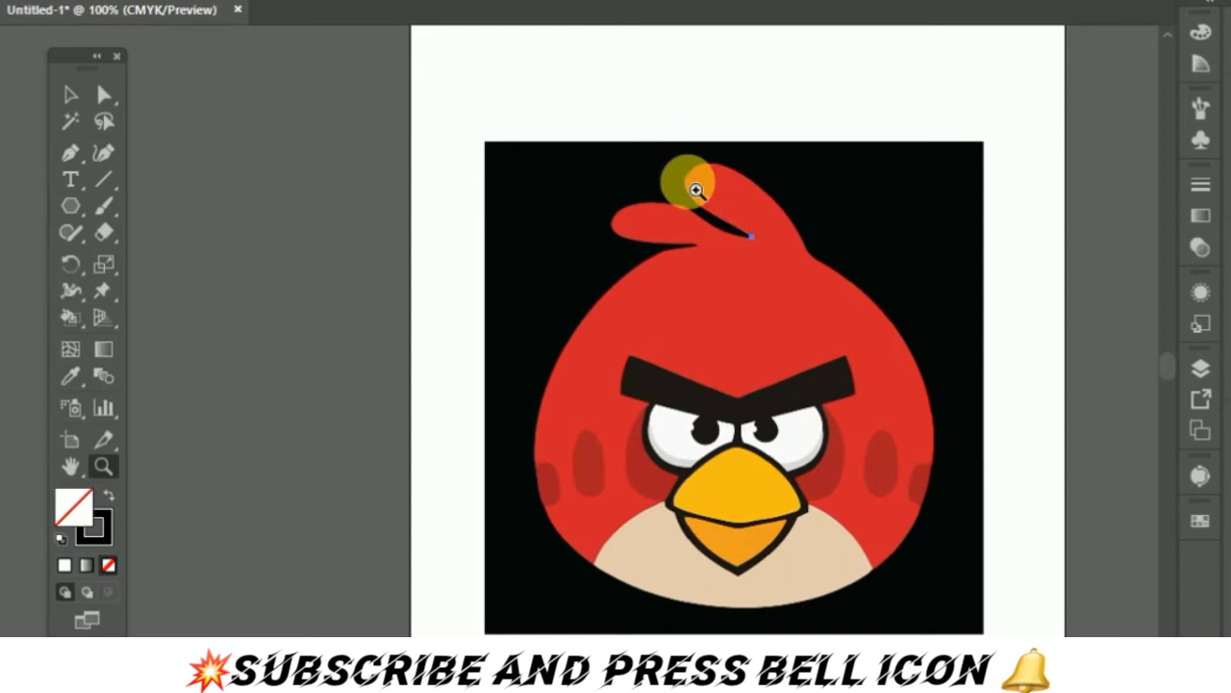
pyautogui.click(797, 205)
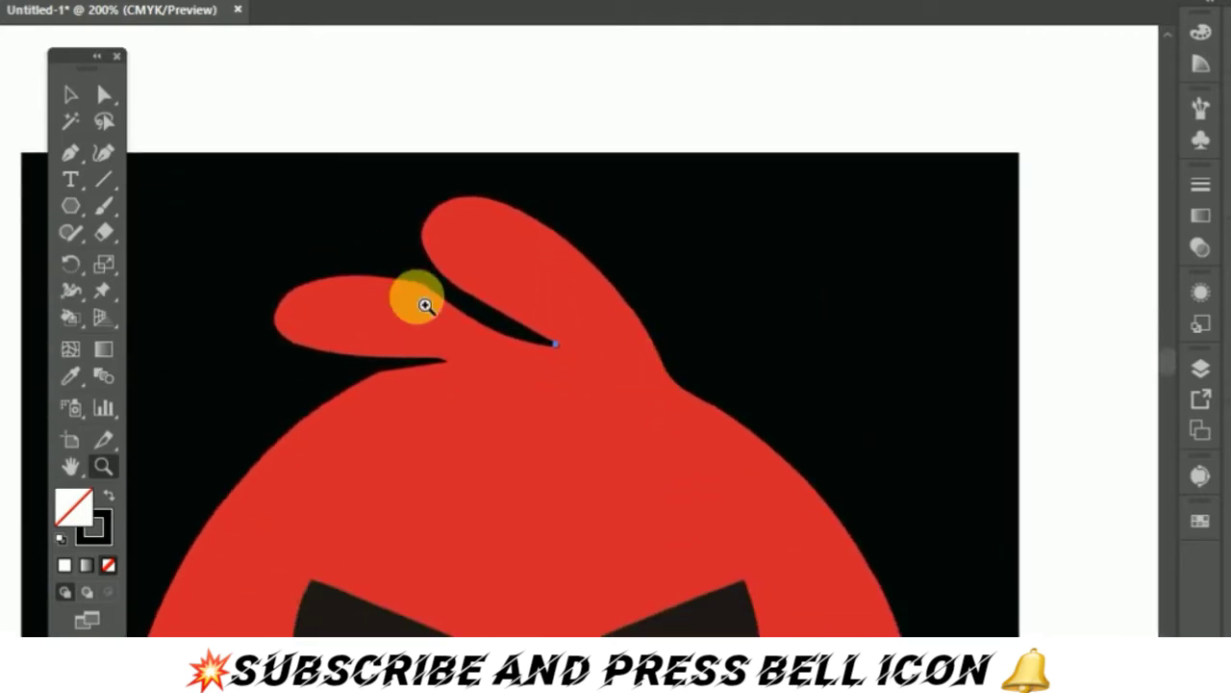
pyautogui.press('p')
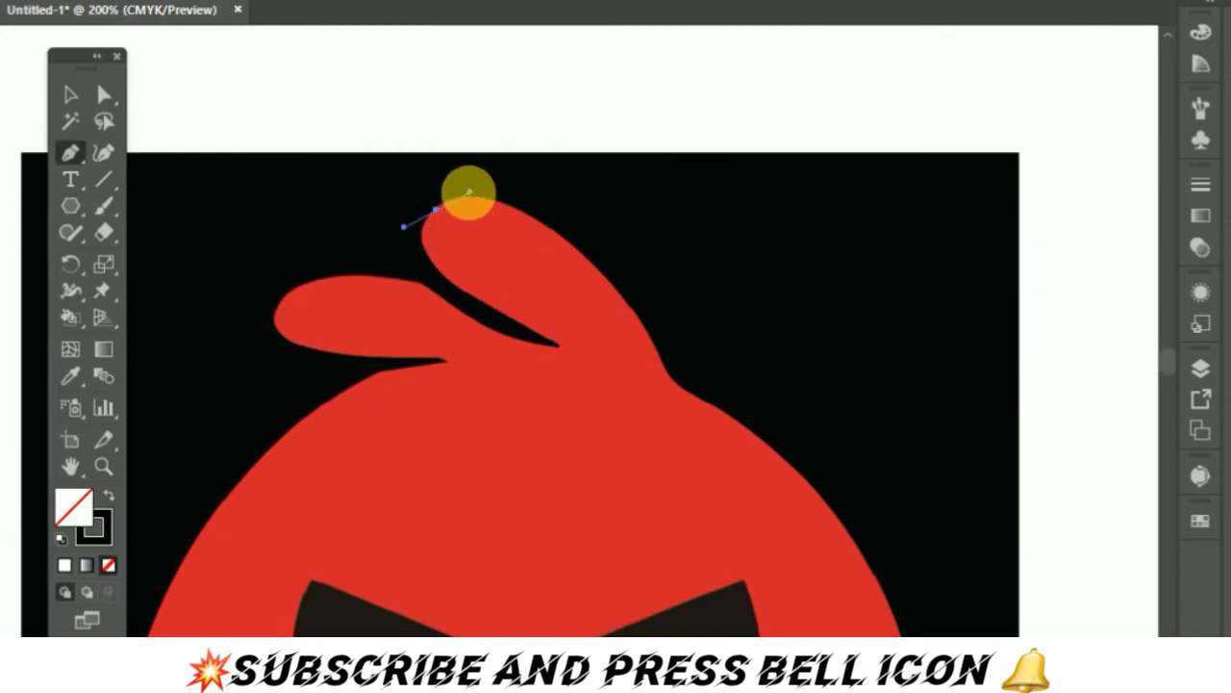
pyautogui.moveTo(472, 204); pyautogui.dragTo(471, 196)
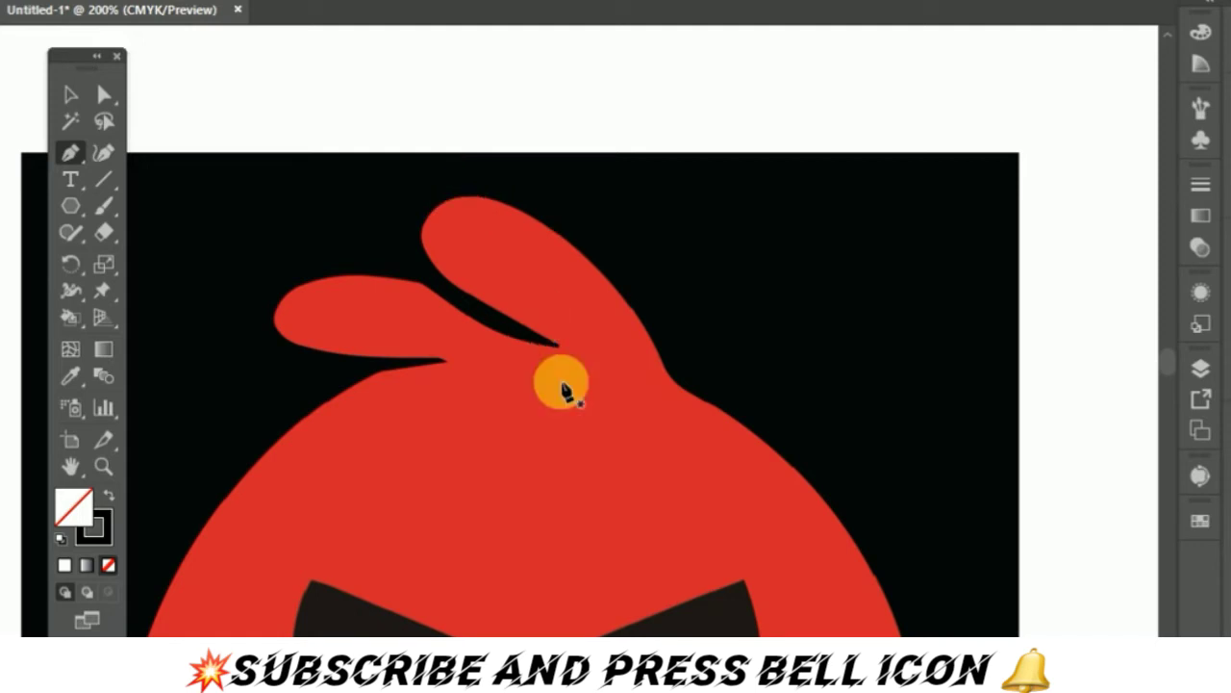
pyautogui.moveTo(555, 344)
pyautogui.mouseDown()
pyautogui.moveTo(563, 356)
pyautogui.moveTo(438, 219)
pyautogui.mouseUp()
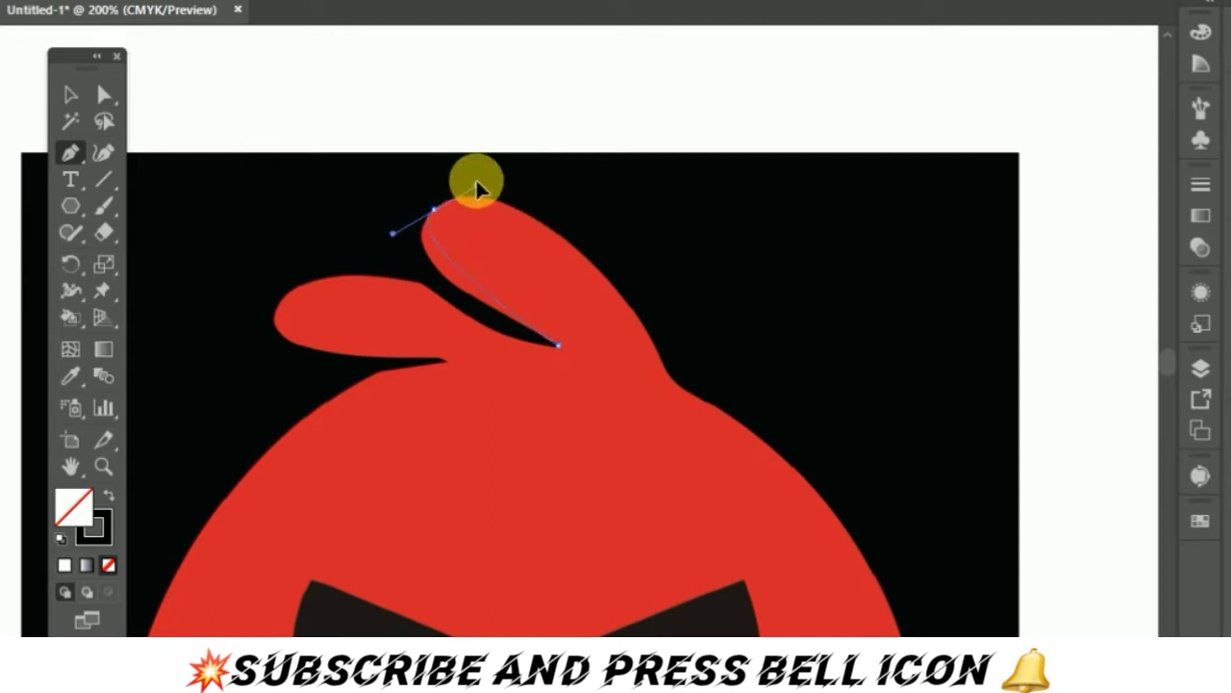
pyautogui.moveTo(486, 160)
pyautogui.mouseDown()
pyautogui.moveTo(497, 163)
pyautogui.moveTo(453, 171)
pyautogui.moveTo(494, 172)
pyautogui.moveTo(454, 152)
pyautogui.moveTo(502, 171)
pyautogui.mouseUp()
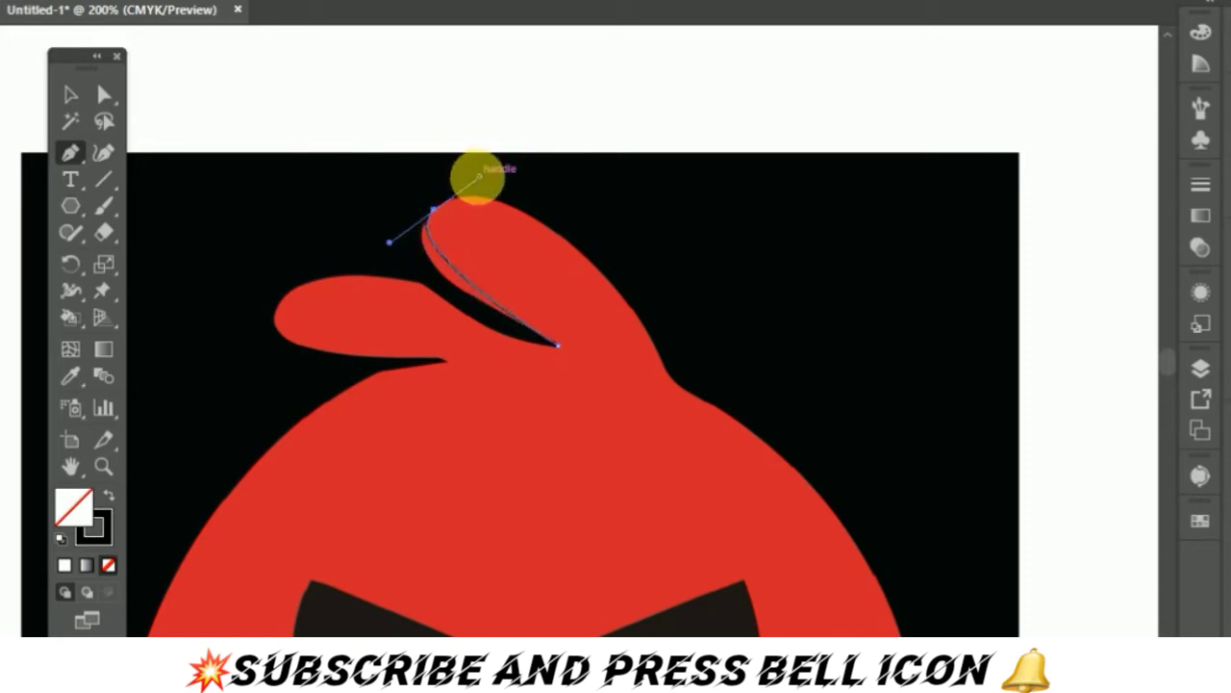
pyautogui.hotkey('ctrl', 'z')
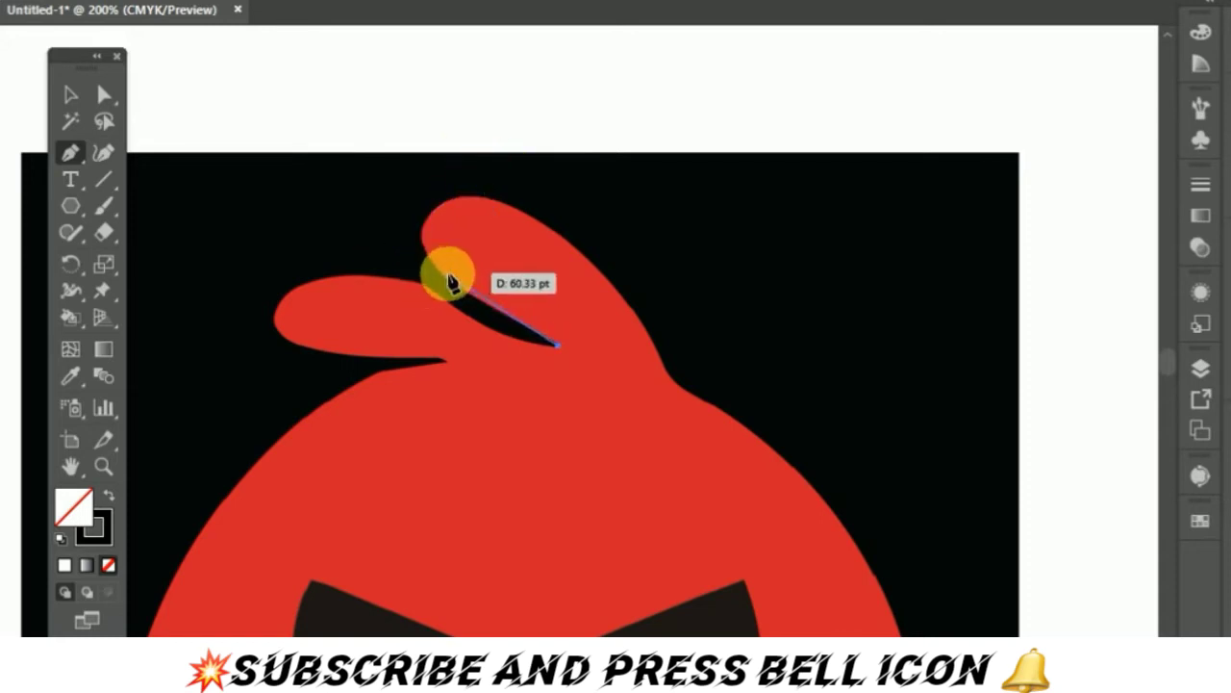
pyautogui.click(489, 311)
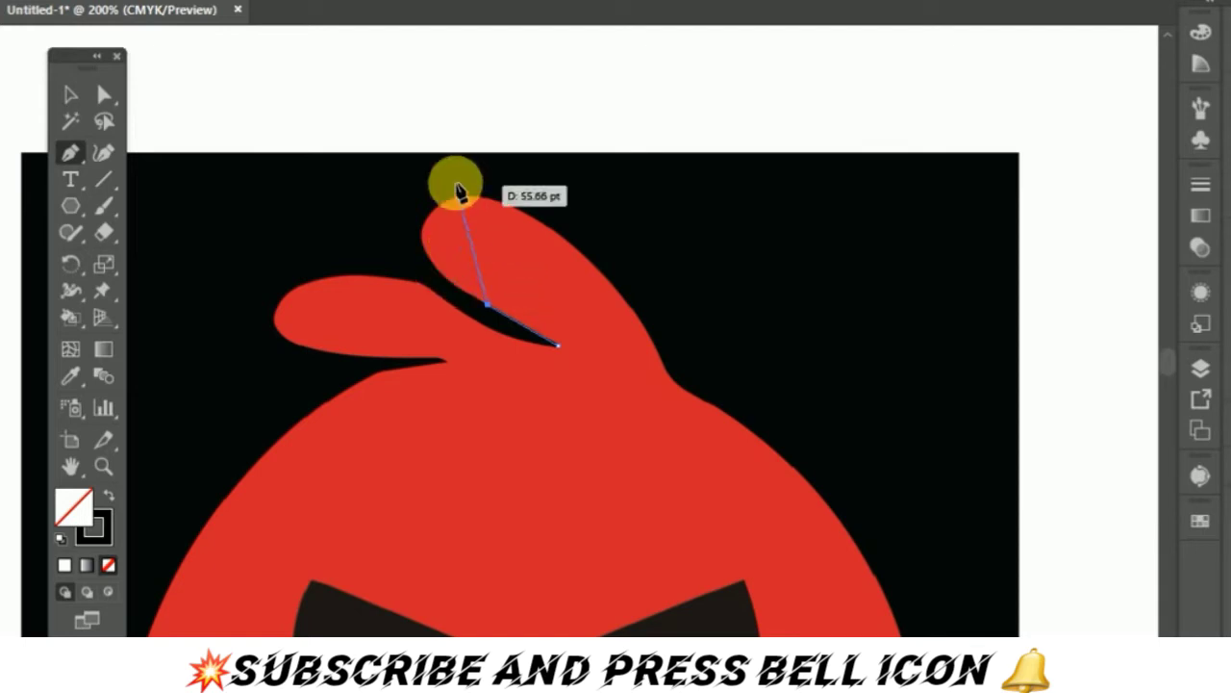
# - Curve the path around the top feather tip and down its outer edge to the head
pyautogui.moveTo(449, 202)
pyautogui.mouseDown()
pyautogui.moveTo(510, 183)
pyautogui.moveTo(522, 157)
pyautogui.mouseUp()
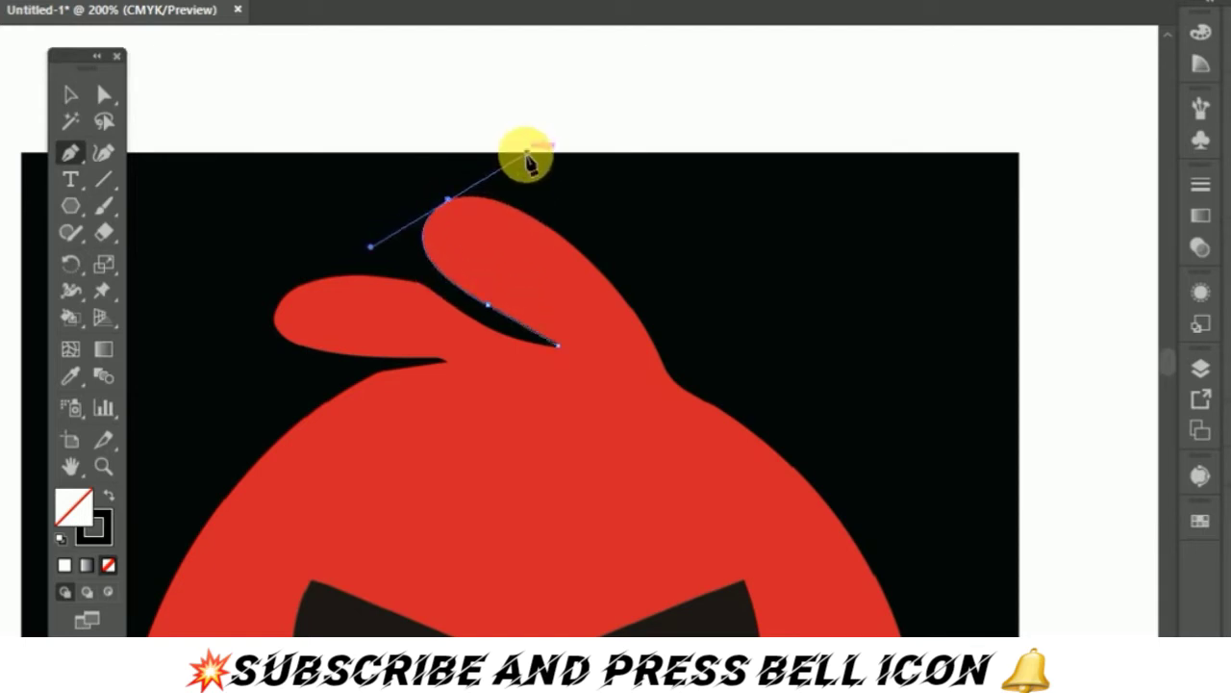
pyautogui.click(449, 199)
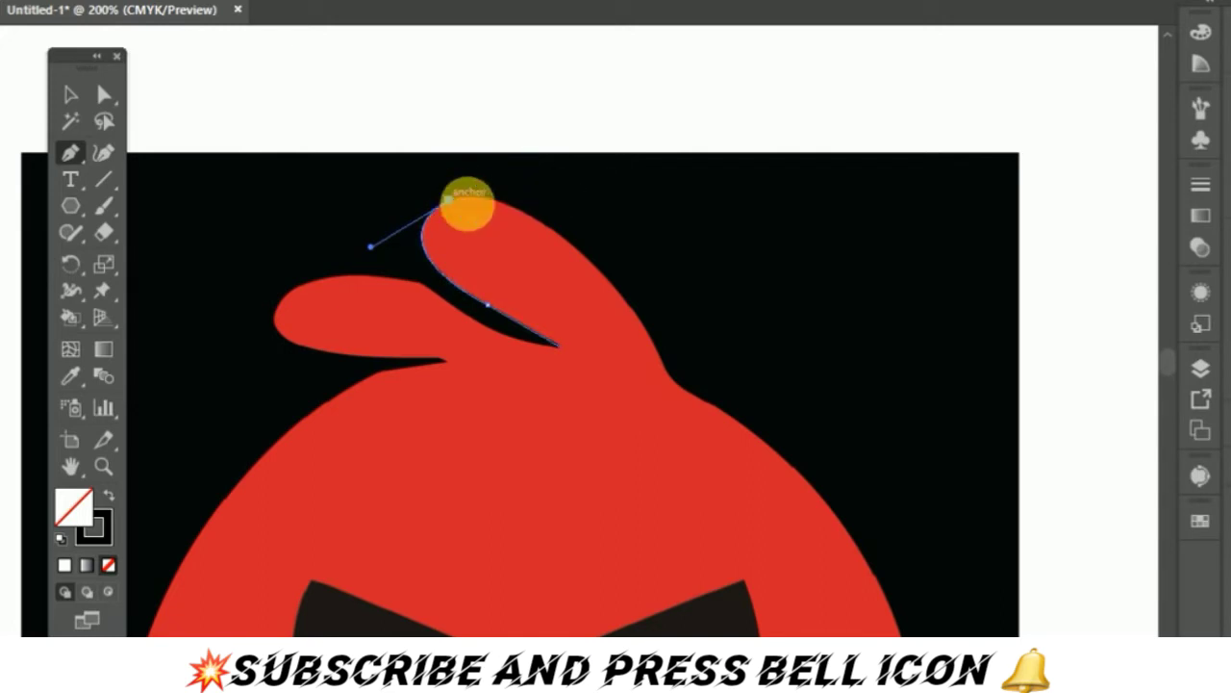
pyautogui.click(626, 306)
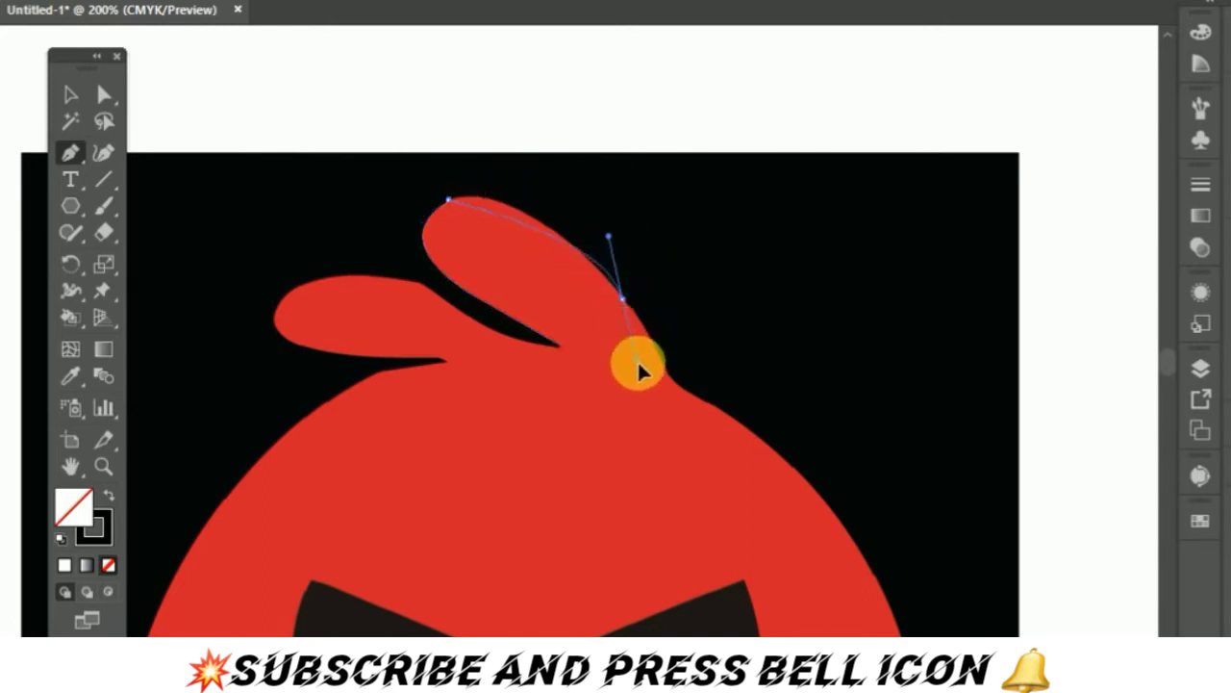
pyautogui.moveTo(635, 360); pyautogui.dragTo(728, 435)
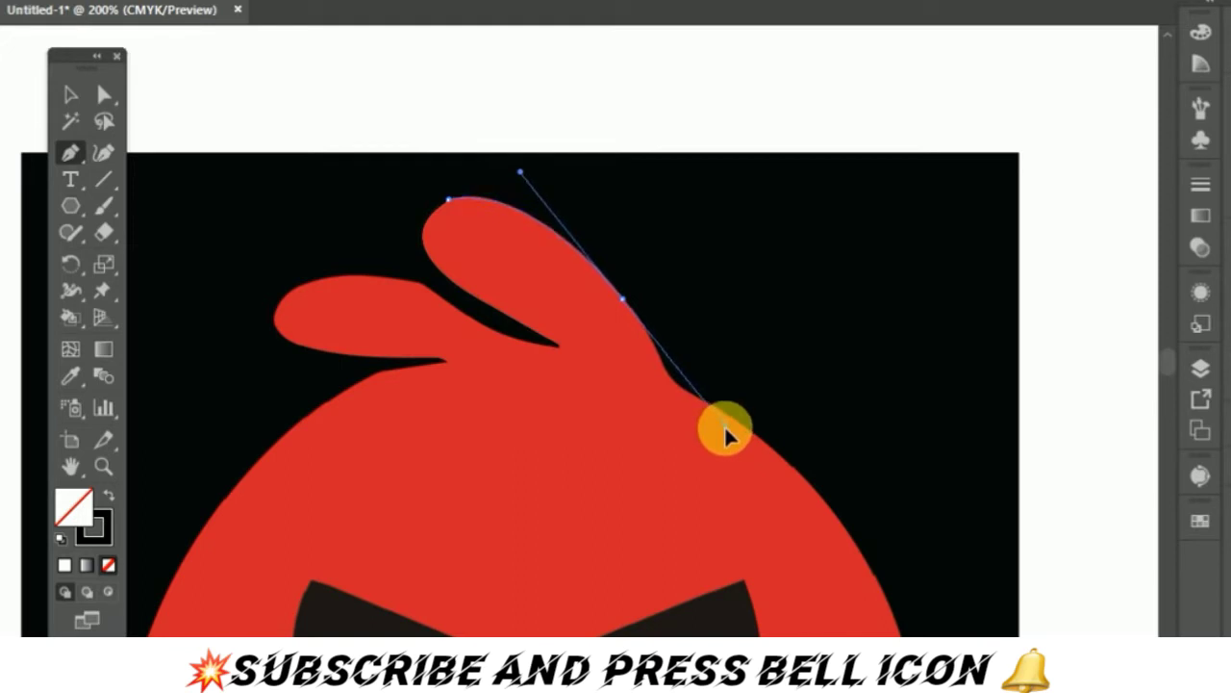
pyautogui.moveTo(625, 299); pyautogui.dragTo(670, 383)
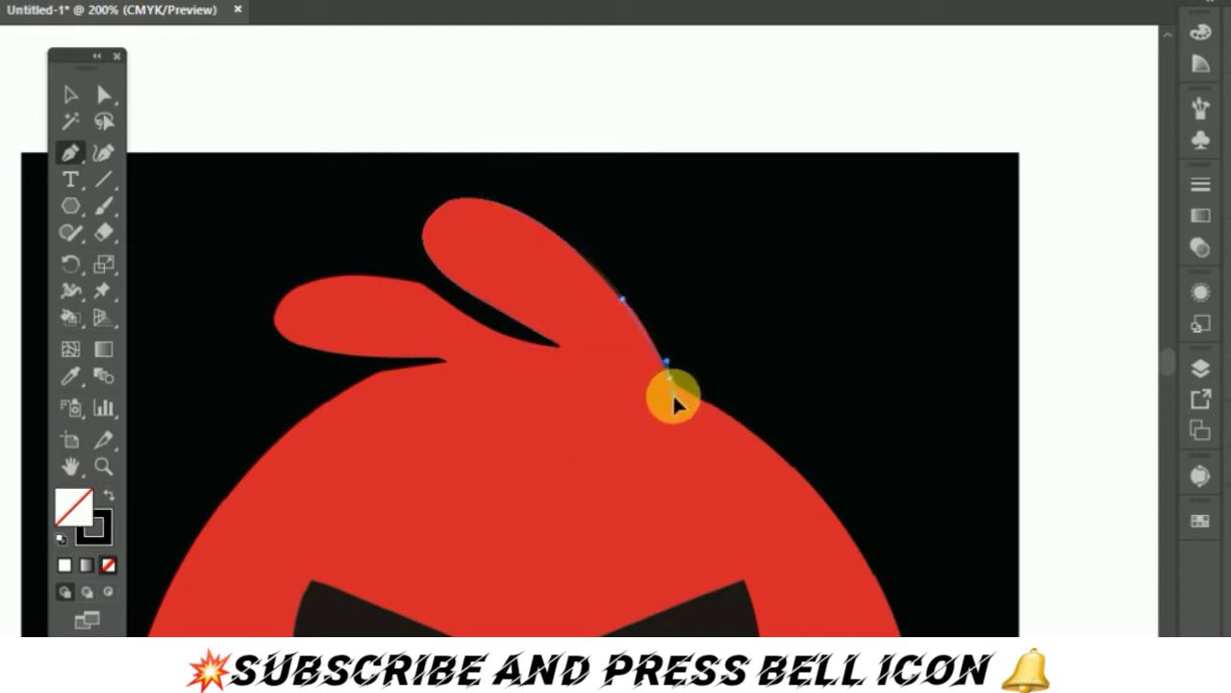
pyautogui.click(671, 376)
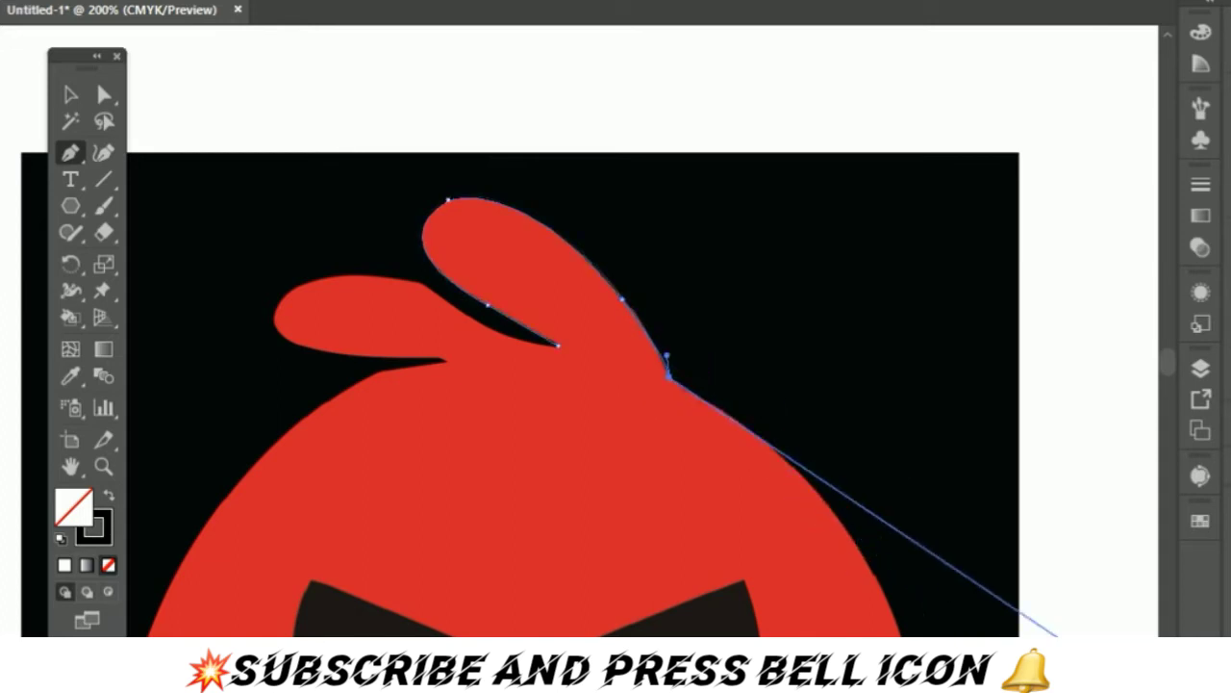
# - Continue curved anchors down the head's right edge and along the bird's right side
pyautogui.scroll(-2, 616, 347)
pyautogui.scroll(-3, 616, 347)
pyautogui.scroll(-3, 616, 347)
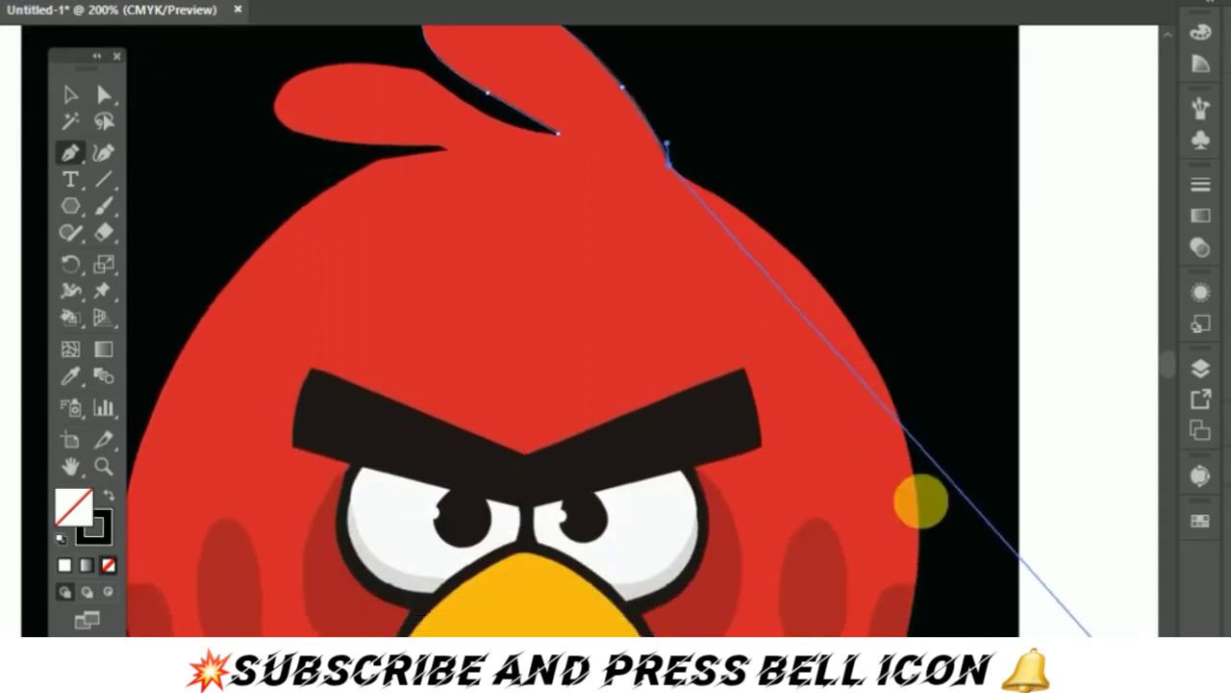
pyautogui.moveTo(885, 390)
pyautogui.mouseDown()
pyautogui.moveTo(890, 463)
pyautogui.moveTo(914, 505)
pyautogui.mouseUp()
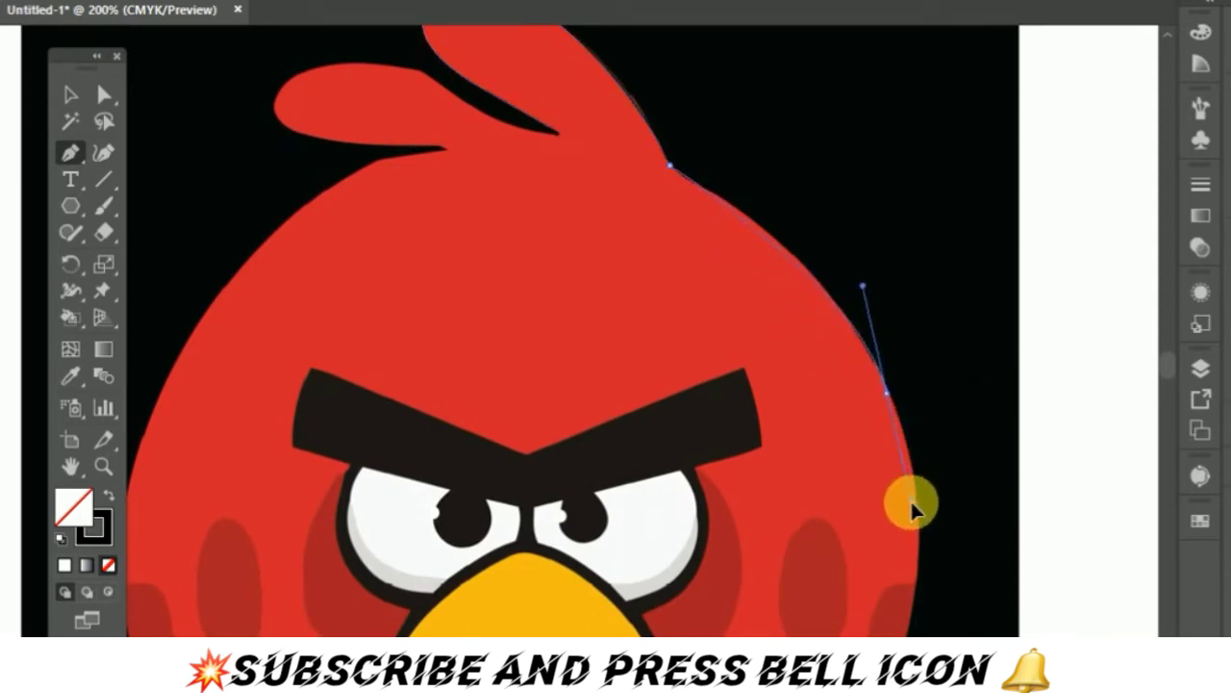
pyautogui.click(888, 394)
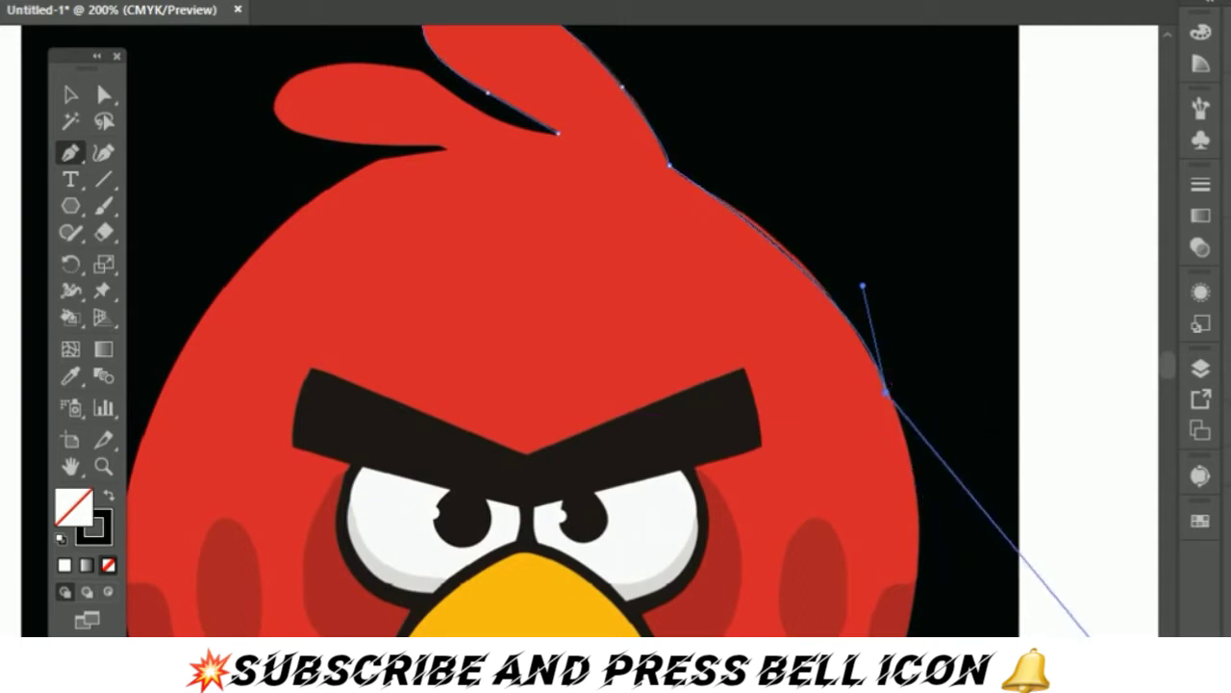
pyautogui.scroll(-3, 847, 616)
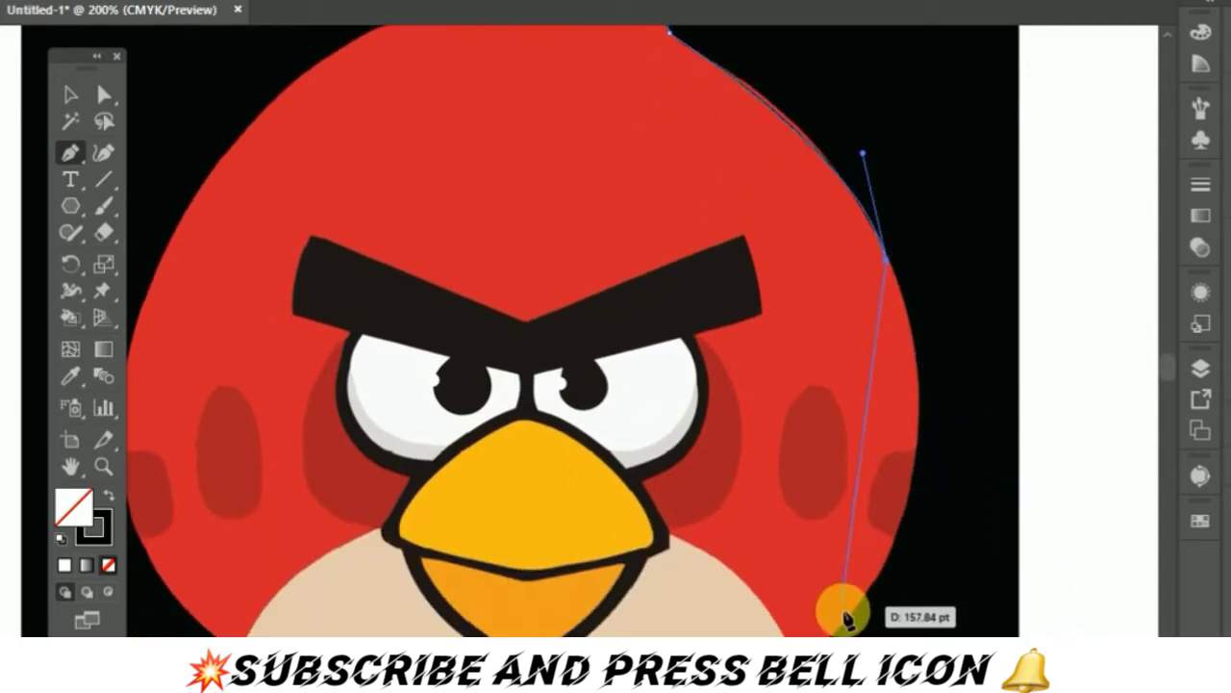
pyautogui.moveTo(847, 616); pyautogui.dragTo(779, 669)
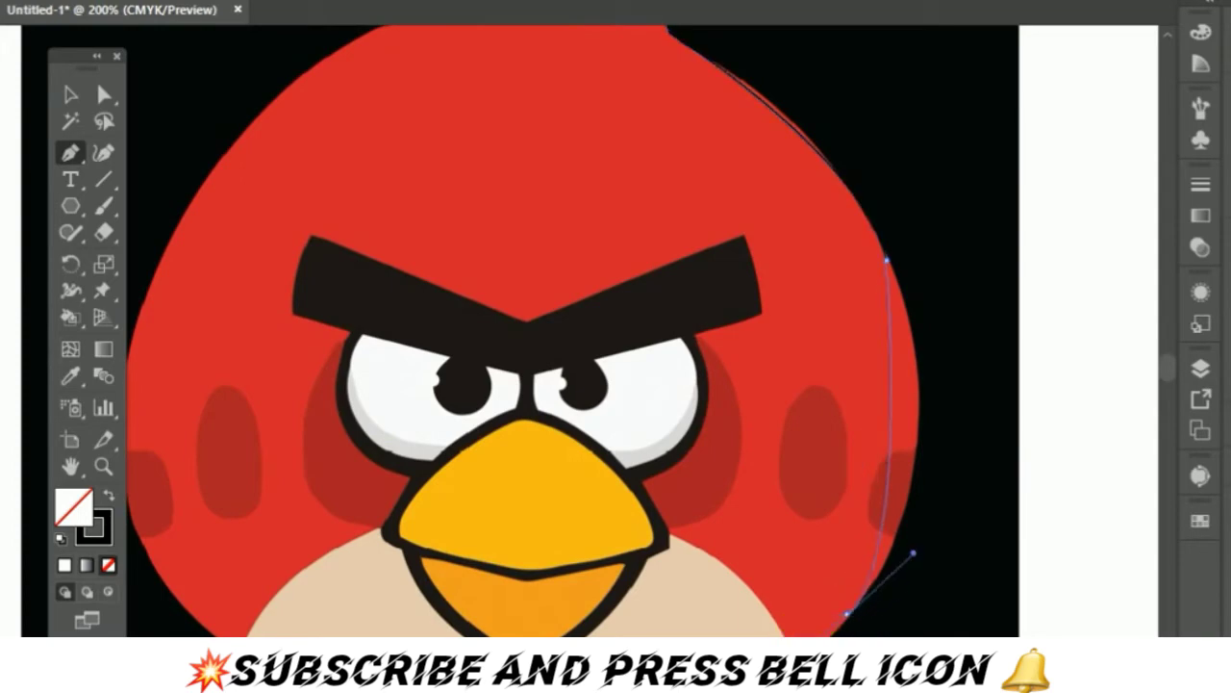
pyautogui.scroll(-3, 779, 635)
pyautogui.scroll(-3, 760, 596)
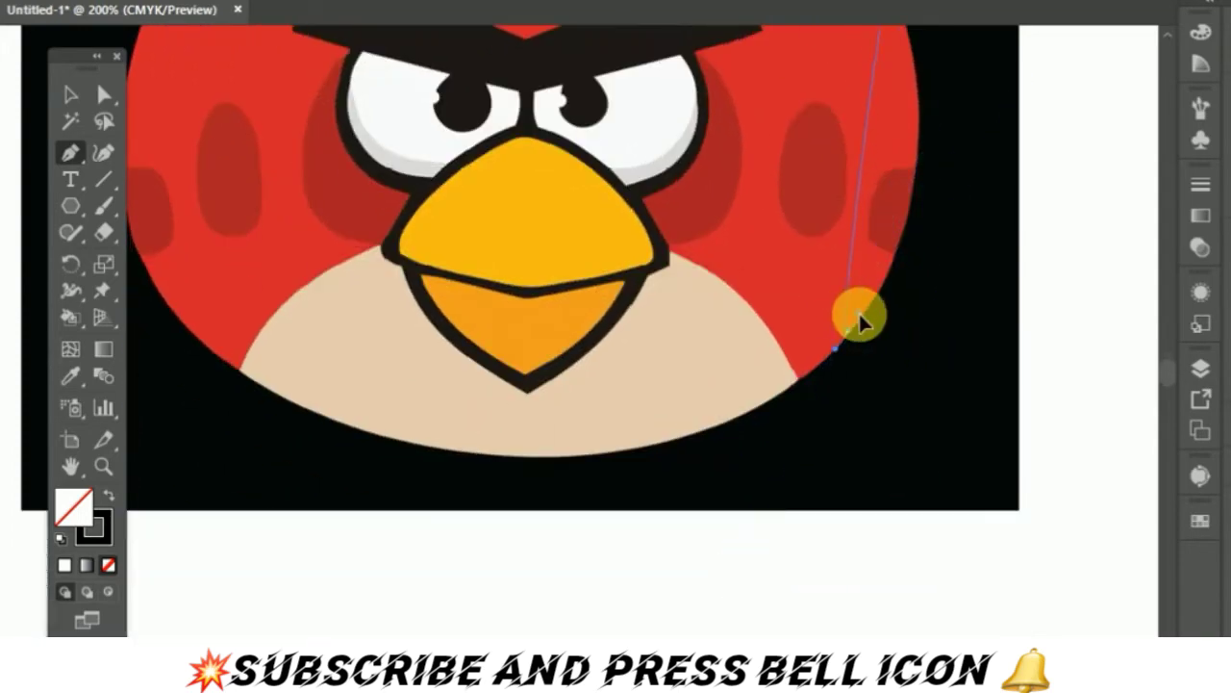
pyautogui.moveTo(847, 336); pyautogui.dragTo(175, 635)
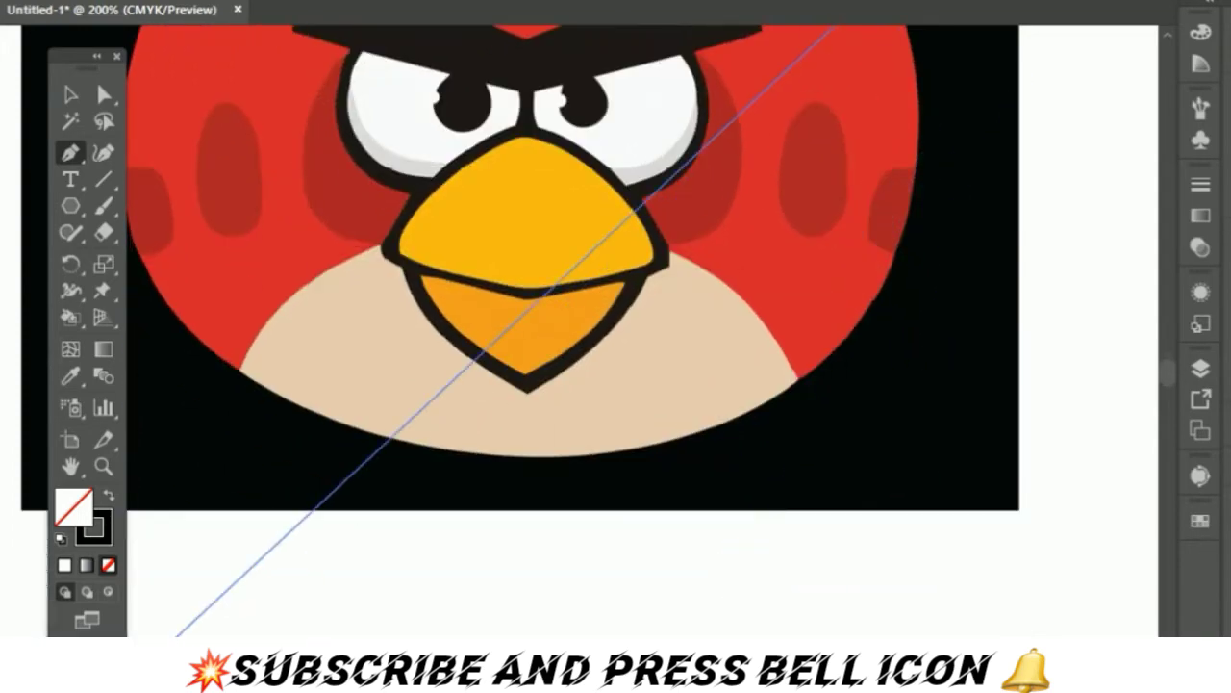
# - Zoom to 150% and shape the curve at the lower-right anchor
pyautogui.click(84, 643)
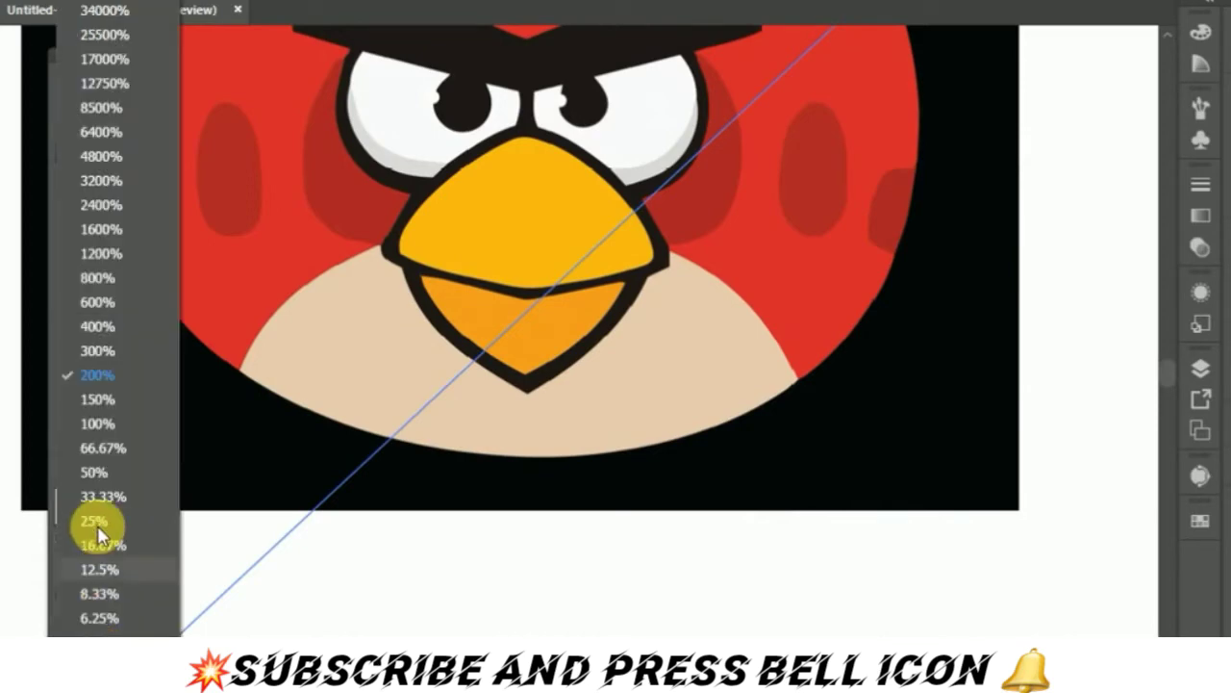
pyautogui.click(99, 400)
pyautogui.moveTo(577, 364)
pyautogui.mouseDown()
pyautogui.moveTo(582, 601)
pyautogui.moveTo(545, 629)
pyautogui.mouseUp()
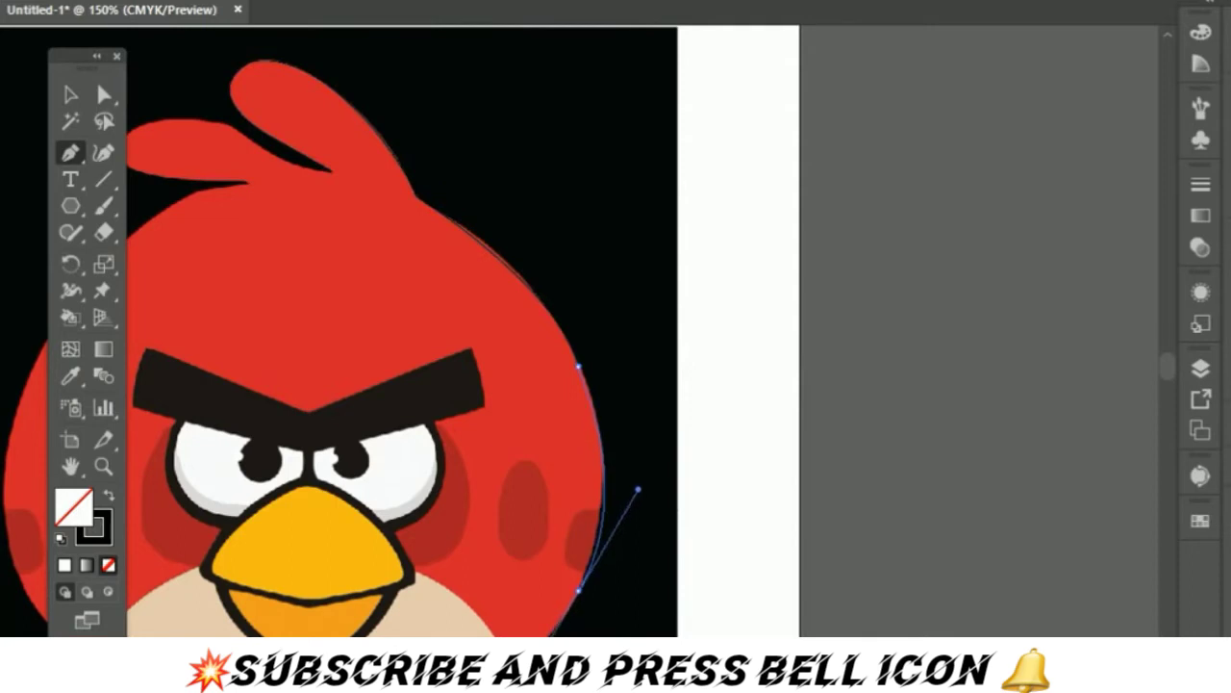
pyautogui.moveTo(521, 688); pyautogui.dragTo(530, 688)
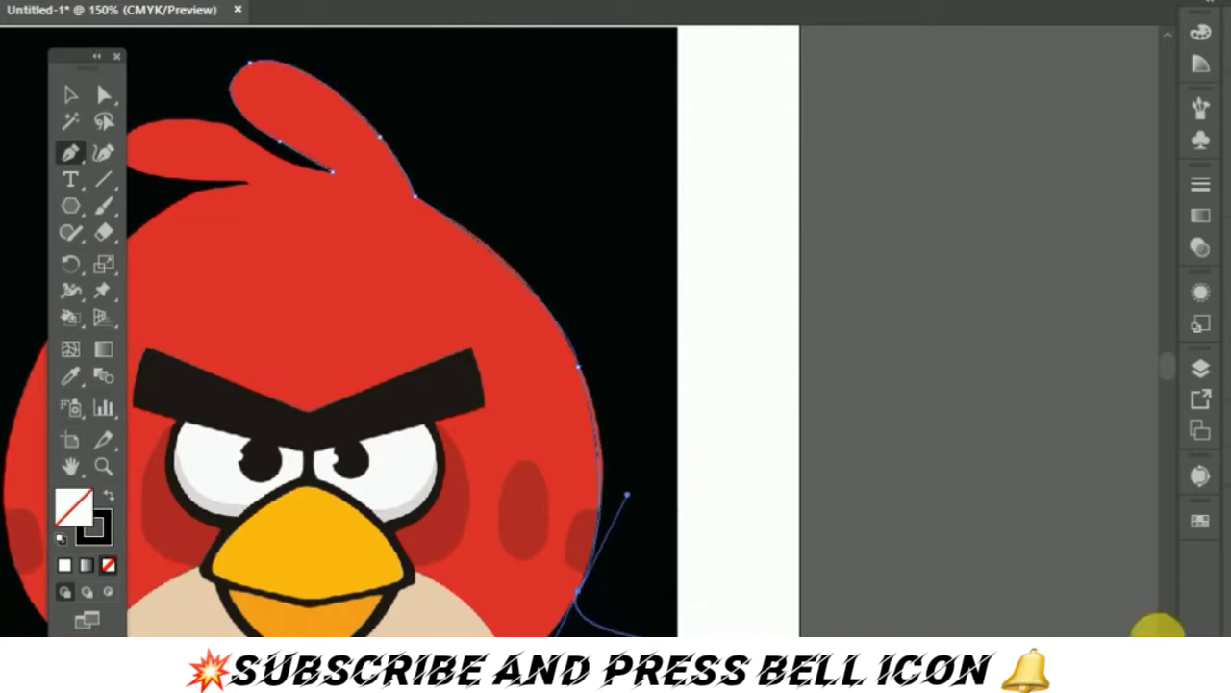
pyautogui.scroll(-5, 616, 519)
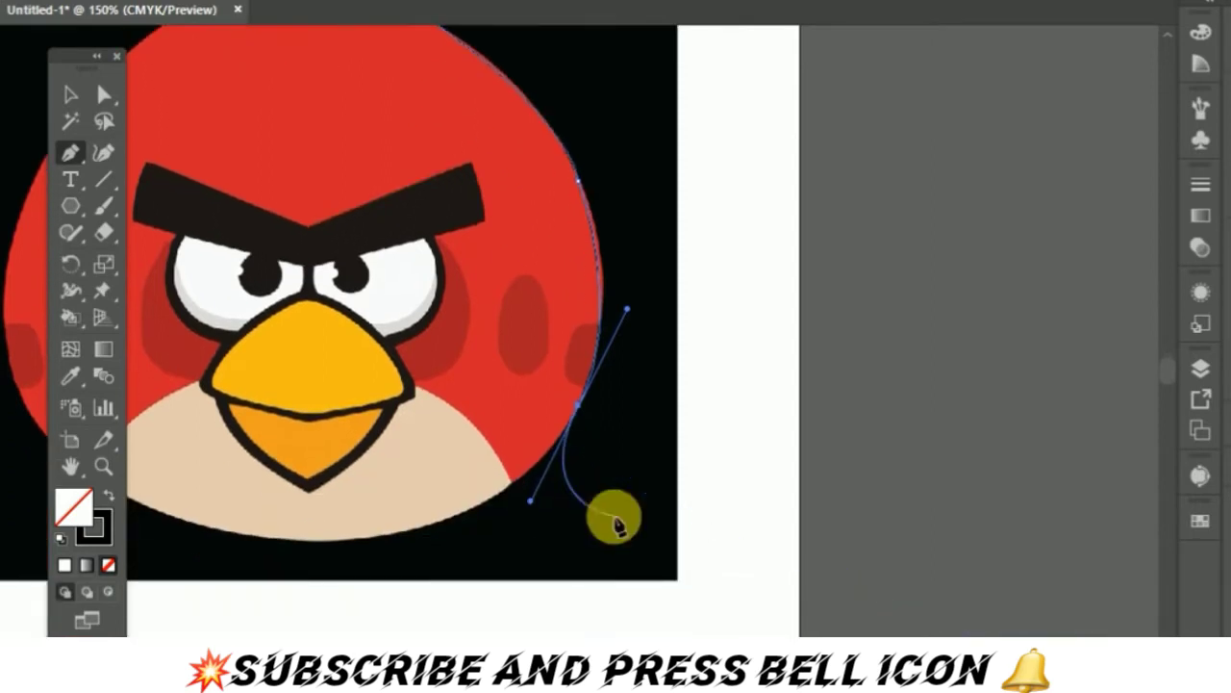
pyautogui.click(578, 405)
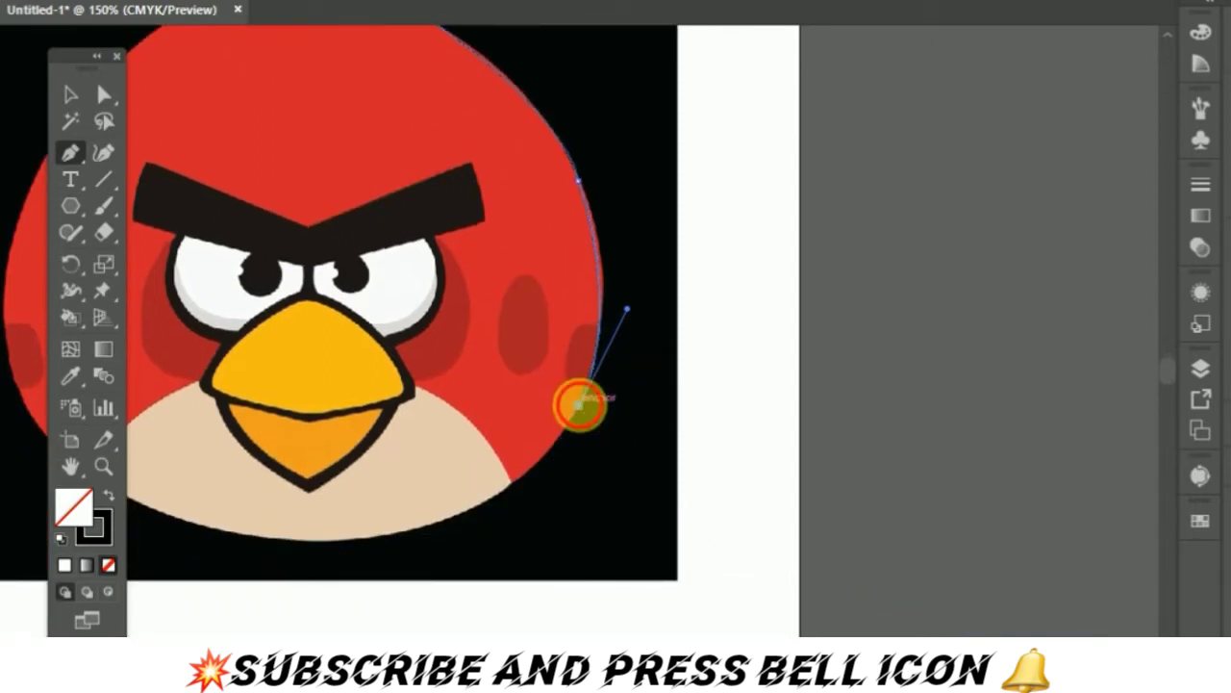
# - Trace curved anchors around the bird's bottom and up its lower-left side to a corner point
pyautogui.moveTo(270, 542)
pyautogui.mouseDown()
pyautogui.moveTo(62, 495)
pyautogui.moveTo(26, 519)
pyautogui.mouseUp()
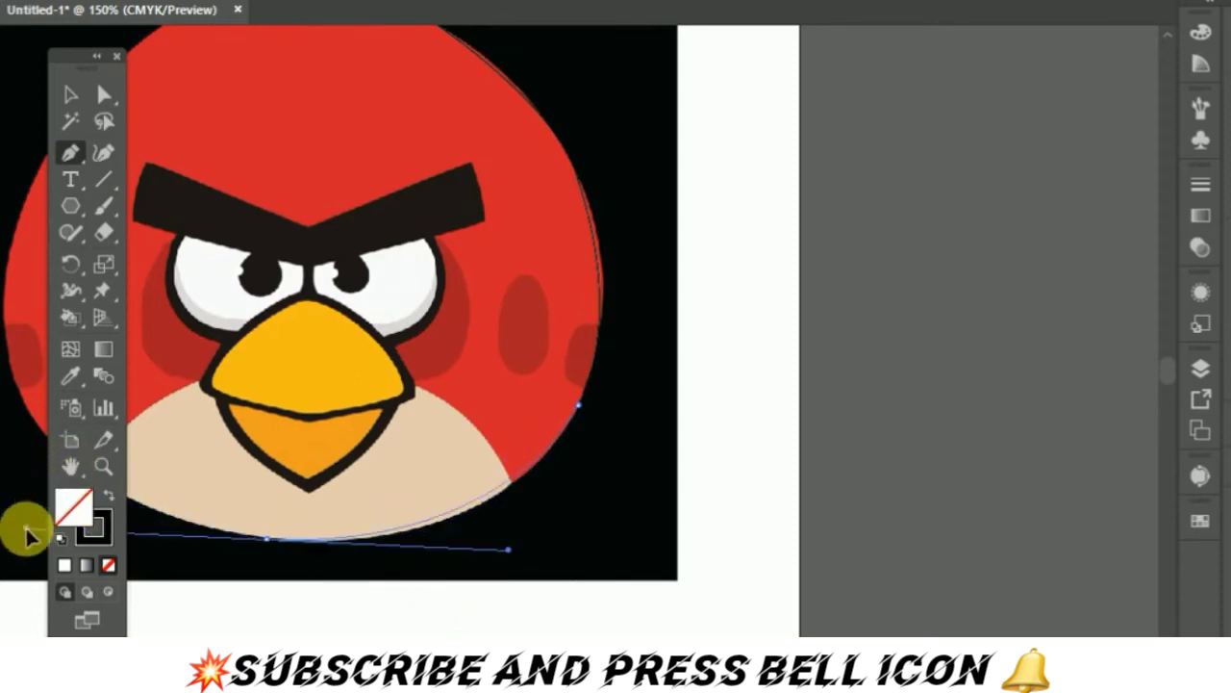
pyautogui.moveTo(263, 537); pyautogui.dragTo(103, 466)
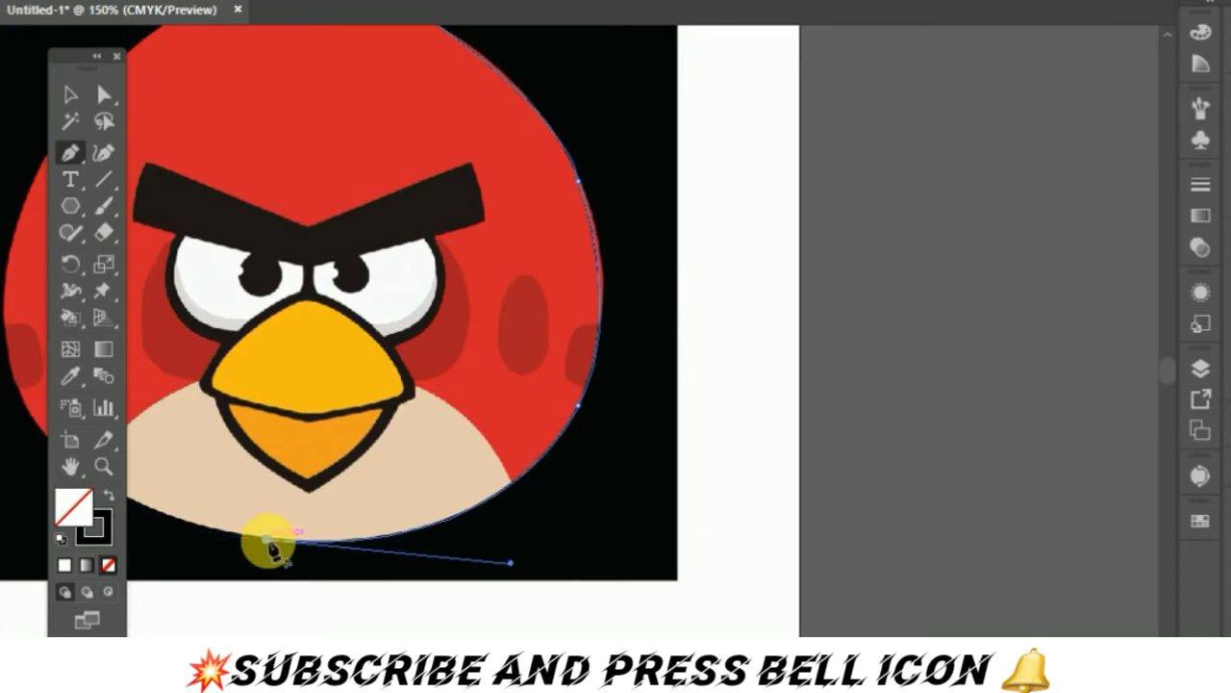
pyautogui.moveTo(268, 540); pyautogui.dragTo(335, 637)
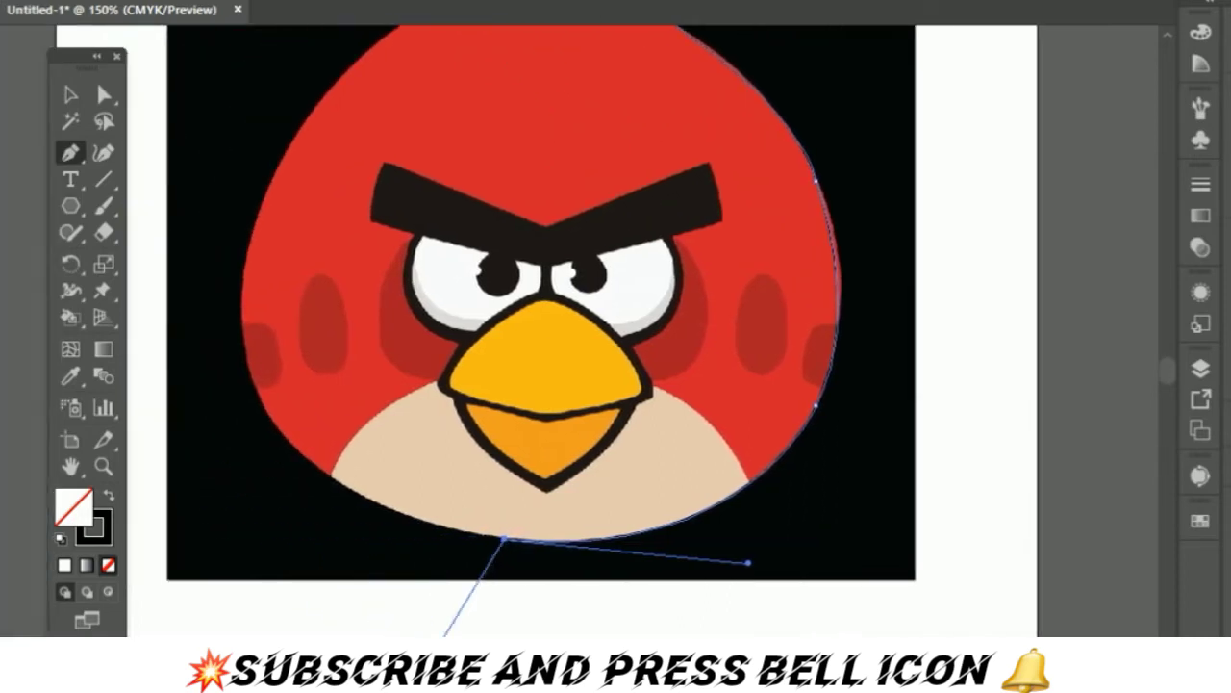
pyautogui.moveTo(335, 636)
pyautogui.mouseDown()
pyautogui.moveTo(192, 332)
pyautogui.moveTo(248, 336)
pyautogui.moveTo(257, 158)
pyautogui.moveTo(241, 151)
pyautogui.mouseUp()
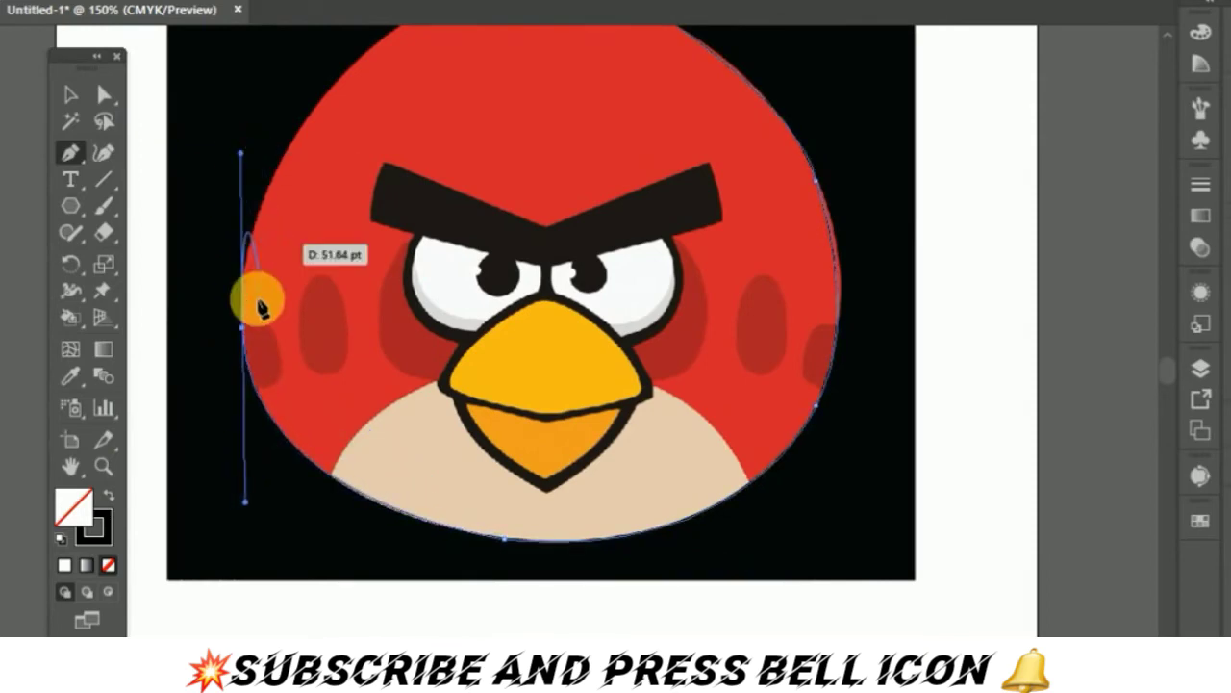
pyautogui.moveTo(261, 302); pyautogui.dragTo(252, 327)
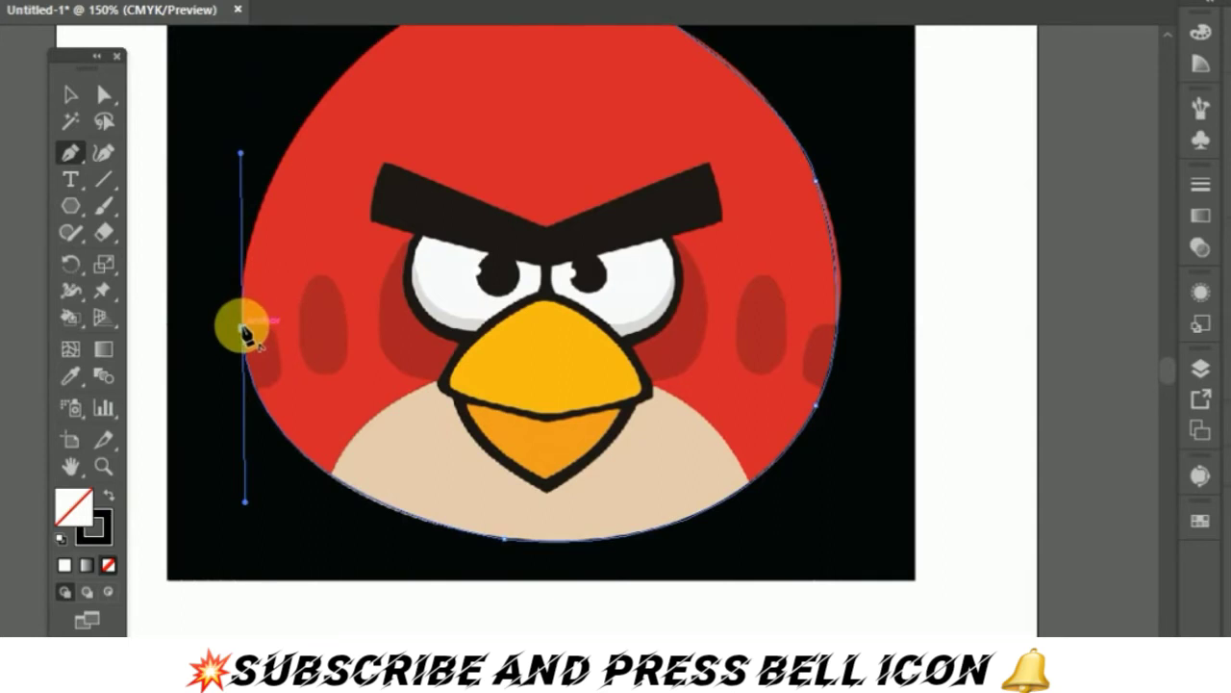
pyautogui.click(244, 329)
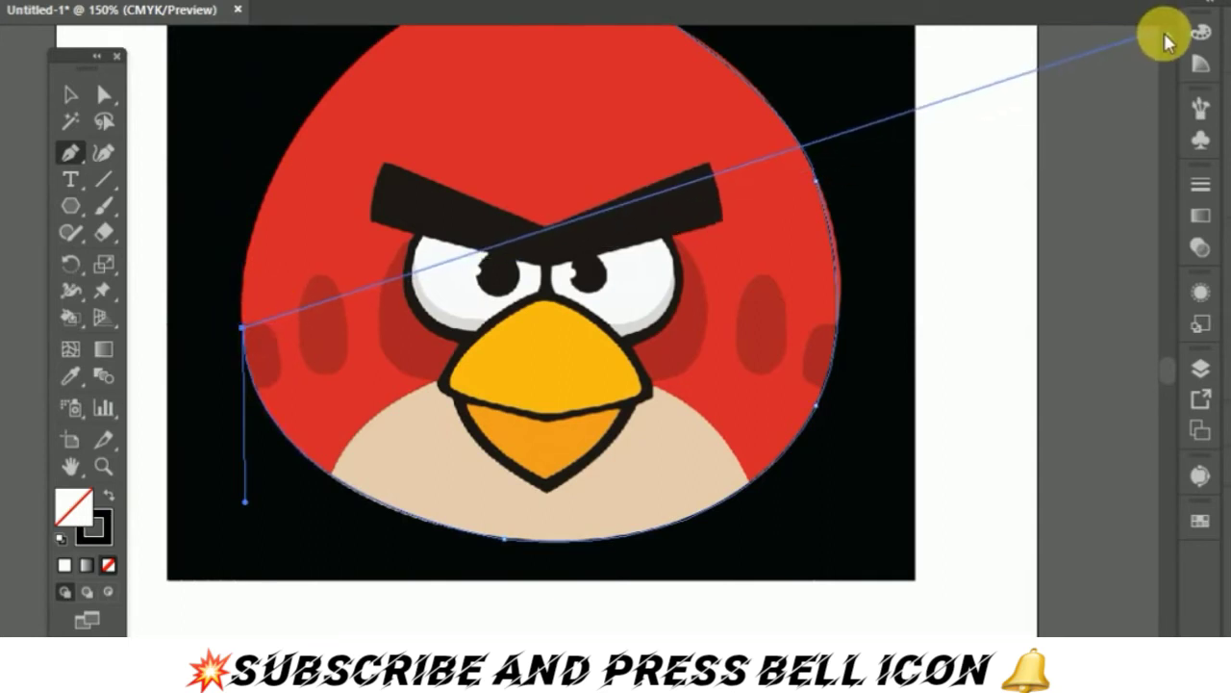
# - Extend the path over the upper-left head, bending it toward the small left feather
pyautogui.scroll(3, 1157, 43)
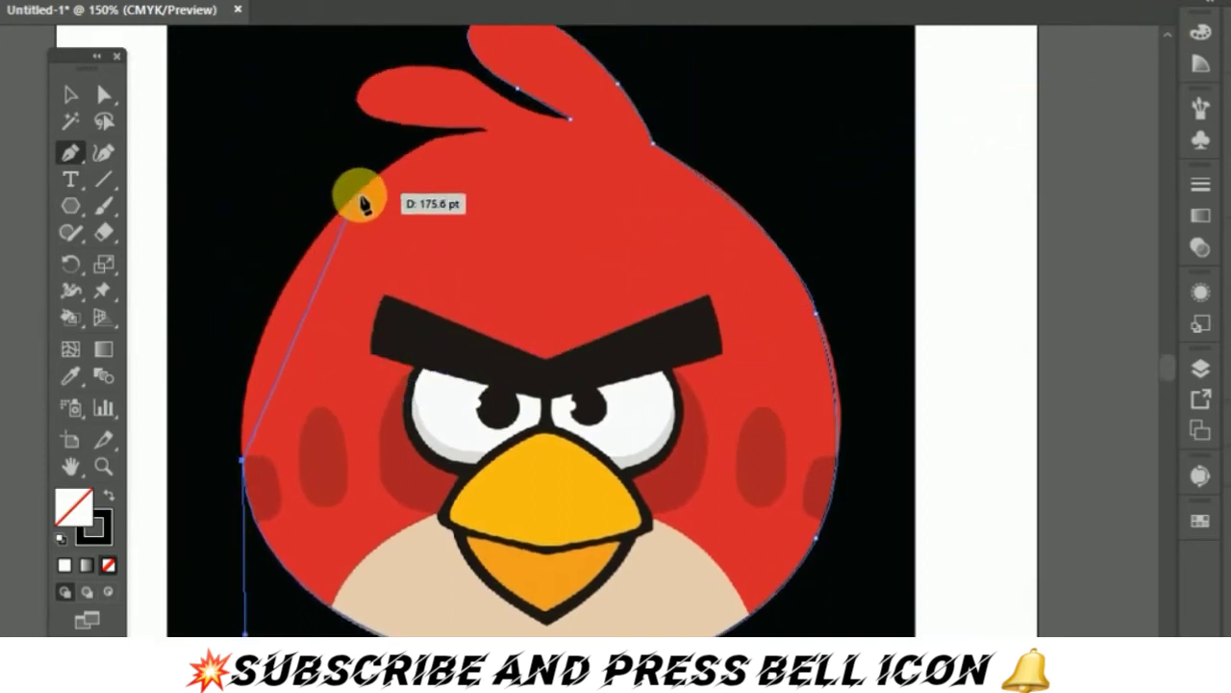
pyautogui.moveTo(359, 195); pyautogui.dragTo(489, 108)
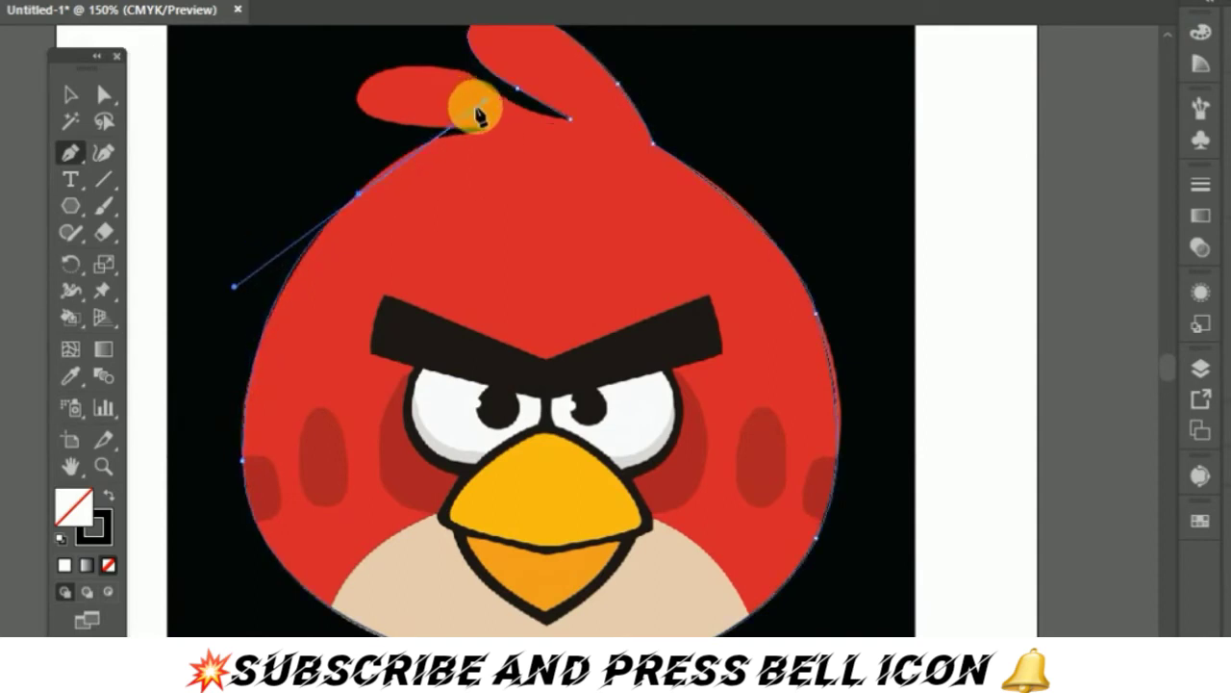
pyautogui.click(359, 194)
pyautogui.moveTo(413, 143)
pyautogui.mouseDown()
pyautogui.moveTo(454, 145)
pyautogui.moveTo(478, 126)
pyautogui.moveTo(454, 142)
pyautogui.moveTo(488, 142)
pyautogui.mouseUp()
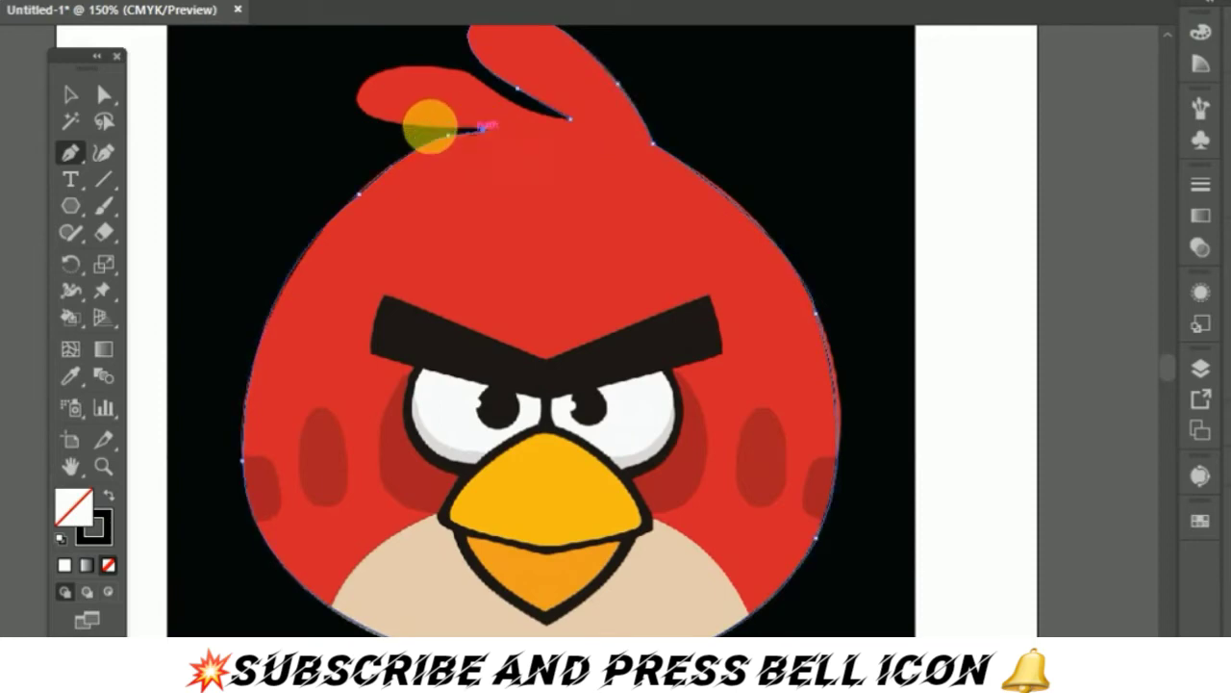
pyautogui.moveTo(488, 141); pyautogui.dragTo(357, 111)
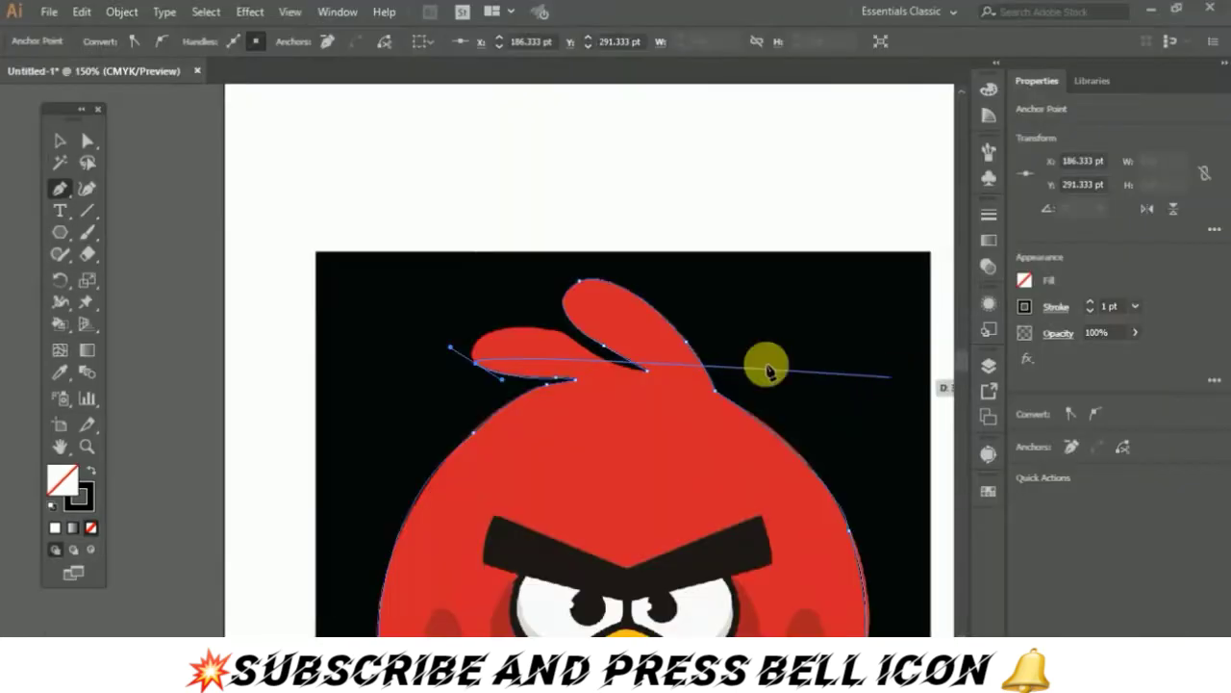
# - Refine the head feather curve and add broken-handle anchors at the tuft base
pyautogui.moveTo(770, 371)
pyautogui.mouseDown()
pyautogui.moveTo(549, 357)
pyautogui.moveTo(478, 339)
pyautogui.moveTo(502, 339)
pyautogui.moveTo(467, 349)
pyautogui.moveTo(481, 371)
pyautogui.moveTo(527, 339)
pyautogui.moveTo(594, 332)
pyautogui.mouseUp()
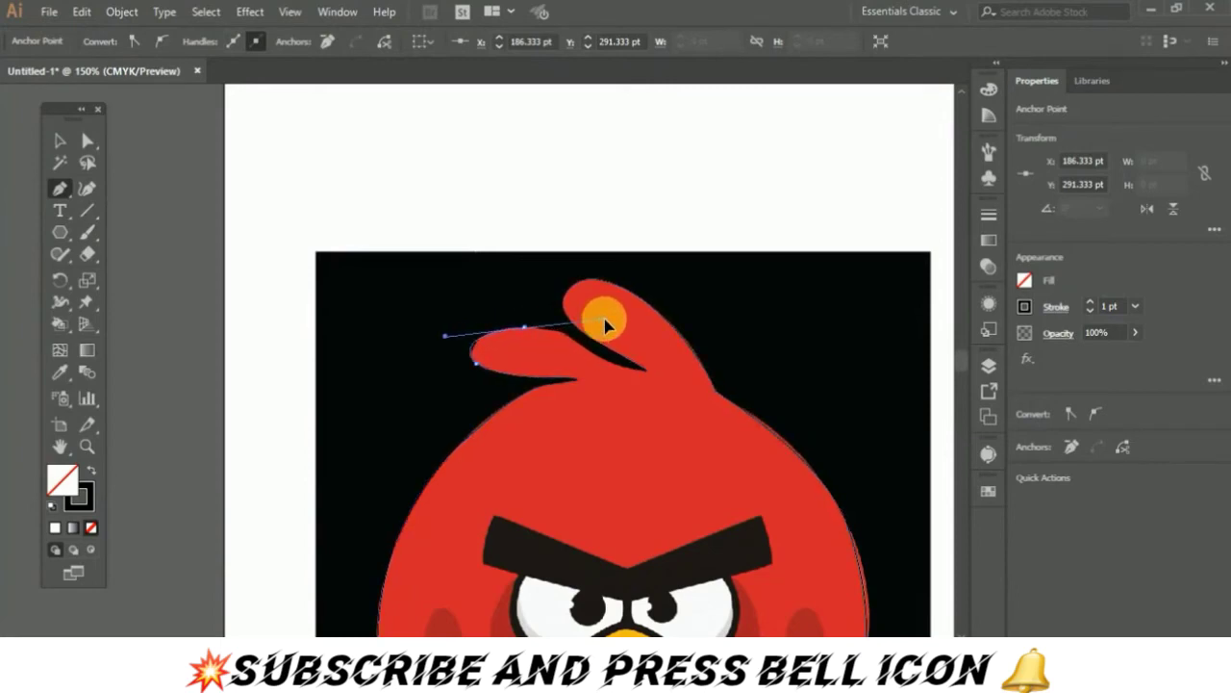
pyautogui.click(525, 329)
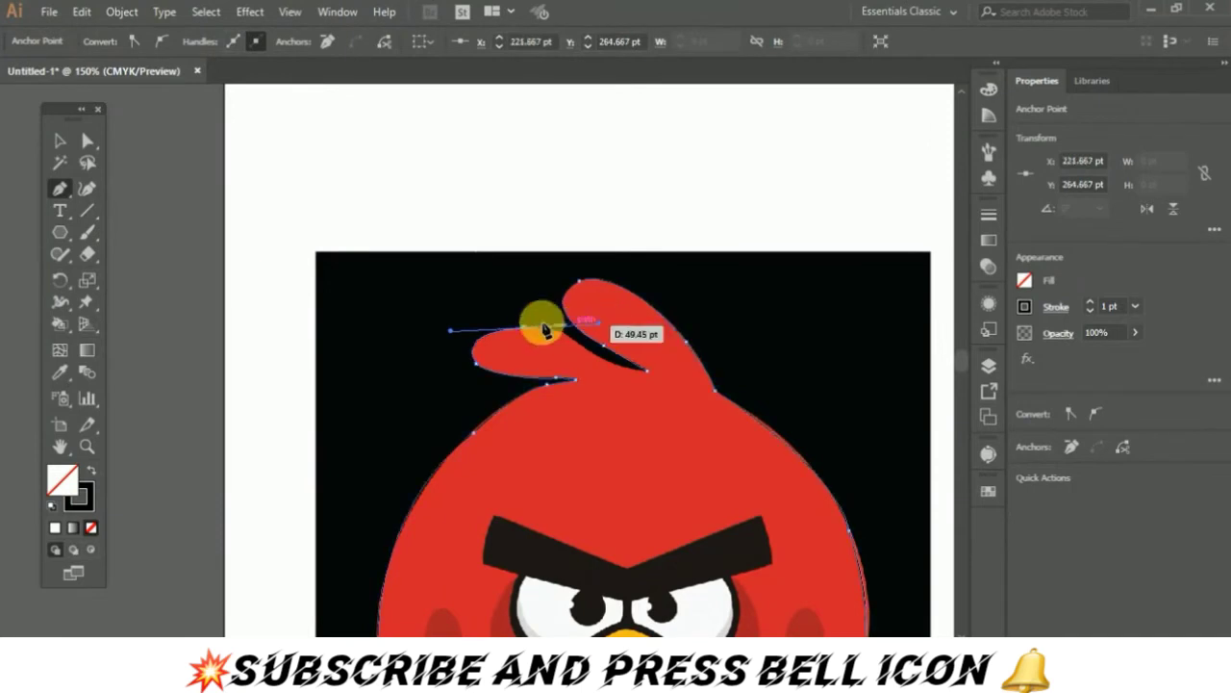
pyautogui.moveTo(588, 350); pyautogui.dragTo(582, 352)
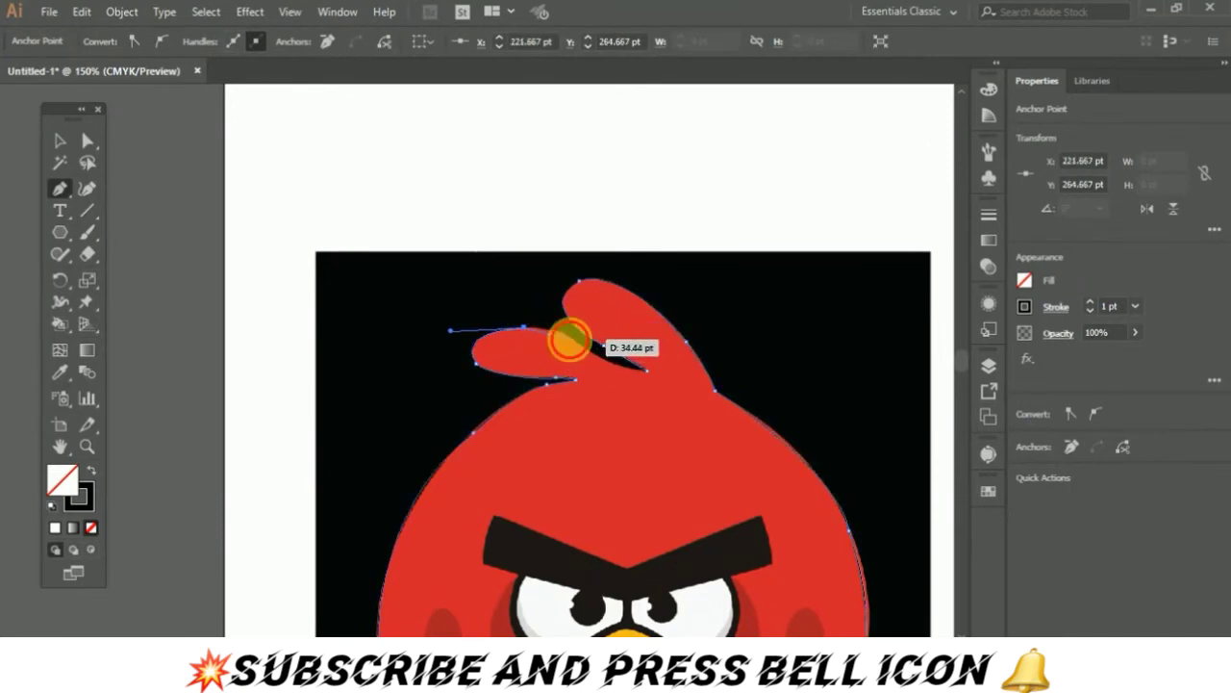
pyautogui.moveTo(570, 339); pyautogui.dragTo(574, 346)
pyautogui.keyDown('ctrl'); pyautogui.click(575, 352); pyautogui.keyUp('ctrl')
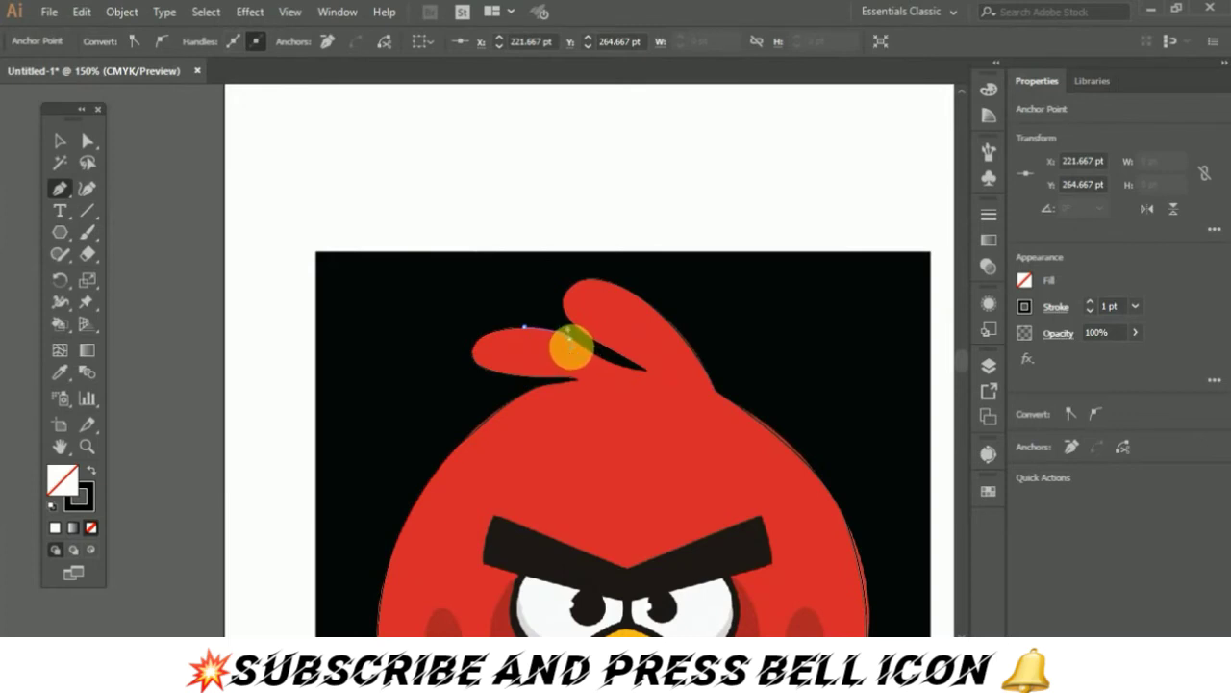
# - Continue the outline between the two feathers back toward the crest notch
pyautogui.click(575, 348)
pyautogui.moveTo(590, 358)
pyautogui.mouseDown()
pyautogui.moveTo(628, 375)
pyautogui.moveTo(575, 351)
pyautogui.moveTo(651, 379)
pyautogui.mouseUp()
pyautogui.click(626, 376)
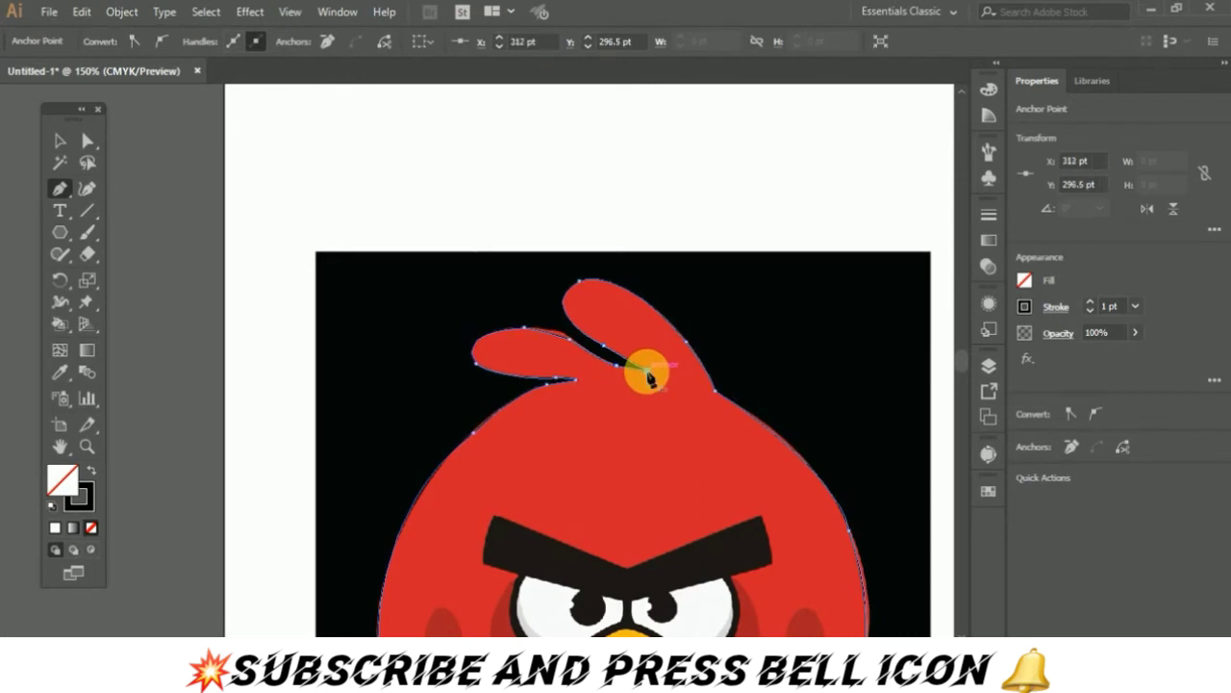
pyautogui.scroll(-2, 960, 630)
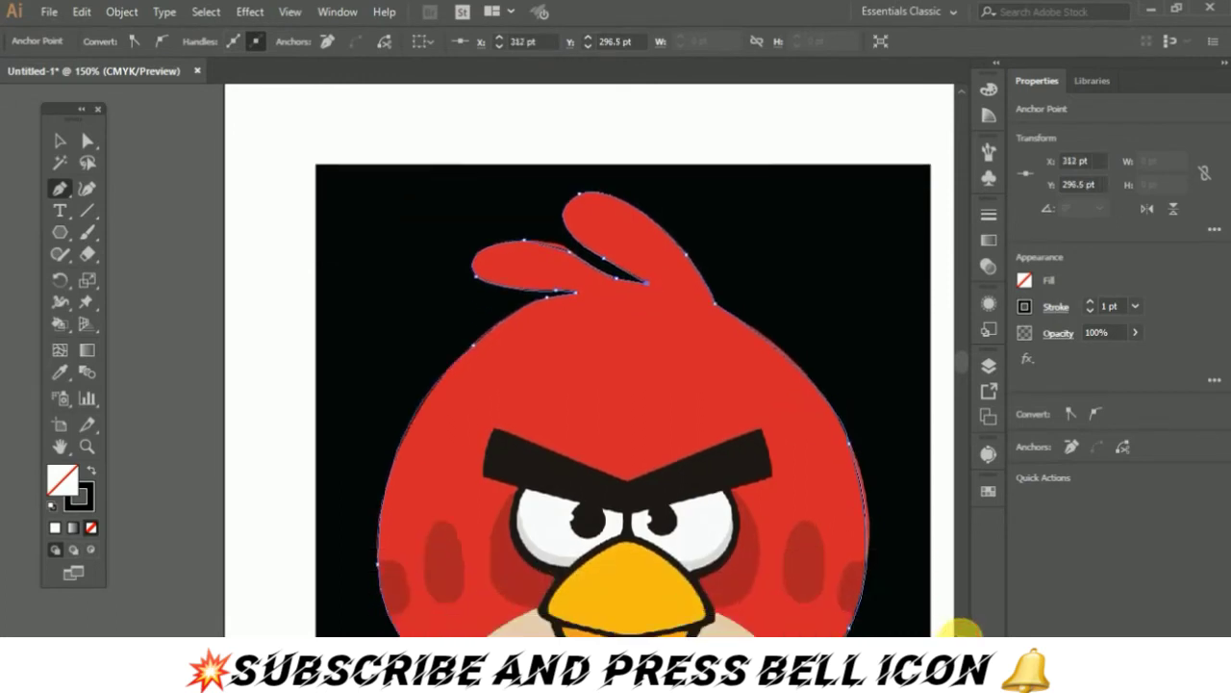
pyautogui.scroll(-2, 960, 631)
pyautogui.scroll(-2, 960, 630)
pyautogui.scroll(-1, 960, 630)
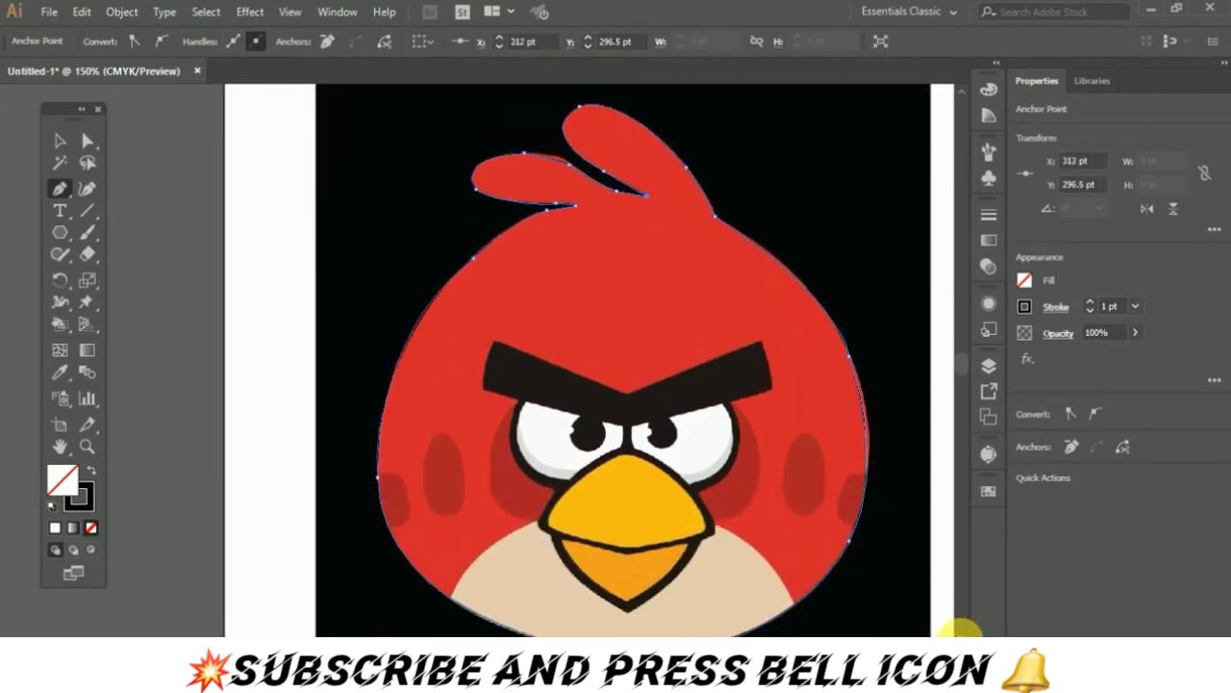
pyautogui.scroll(-1, 960, 630)
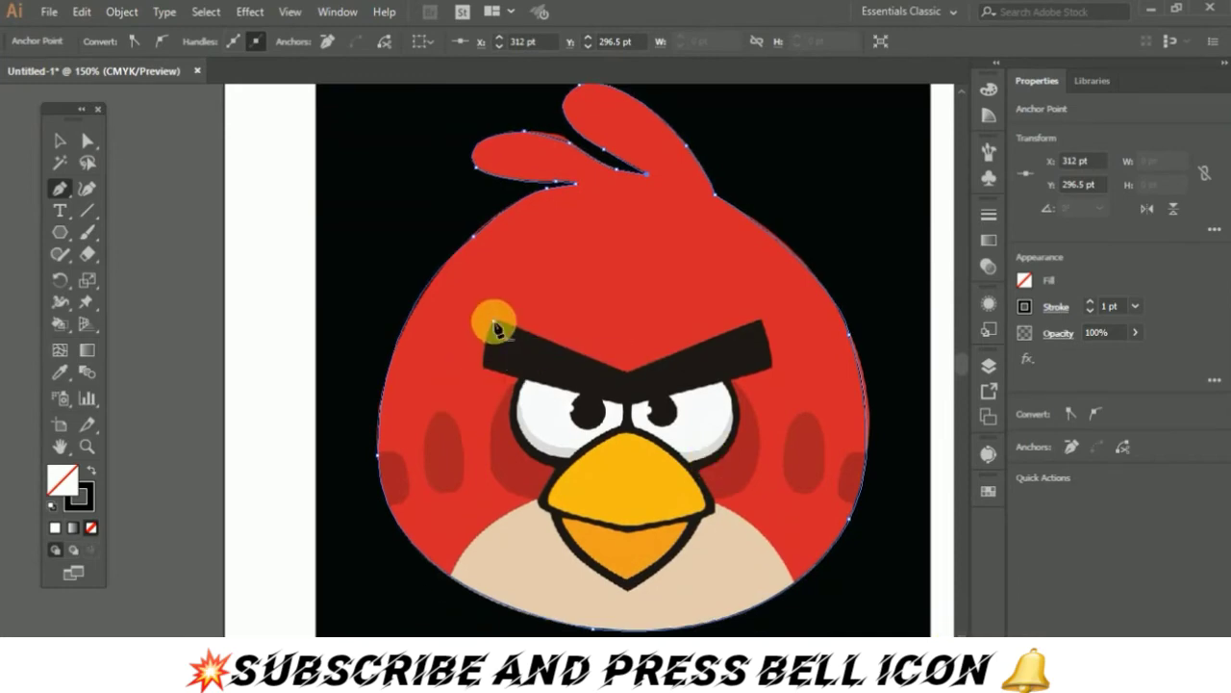
# - Close the bird outline, then trace the eyebrow as a closed path with a V-shaped centre notch
pyautogui.click(494, 323)
pyautogui.click(494, 323)
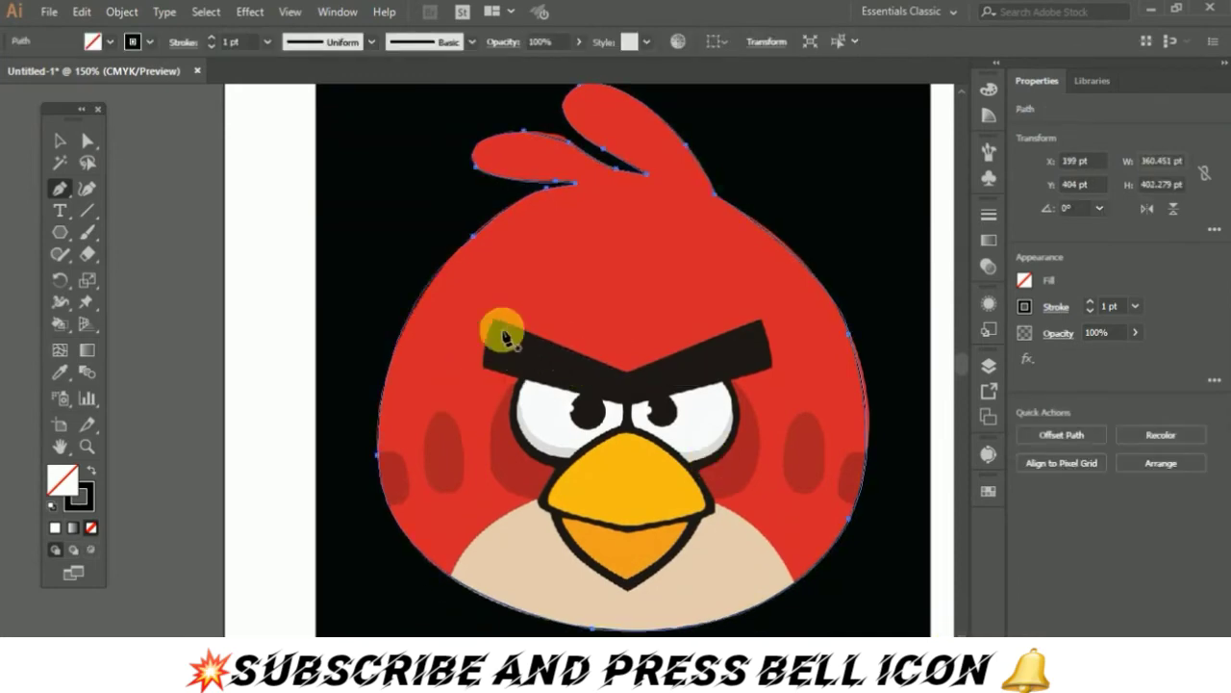
pyautogui.click(495, 320)
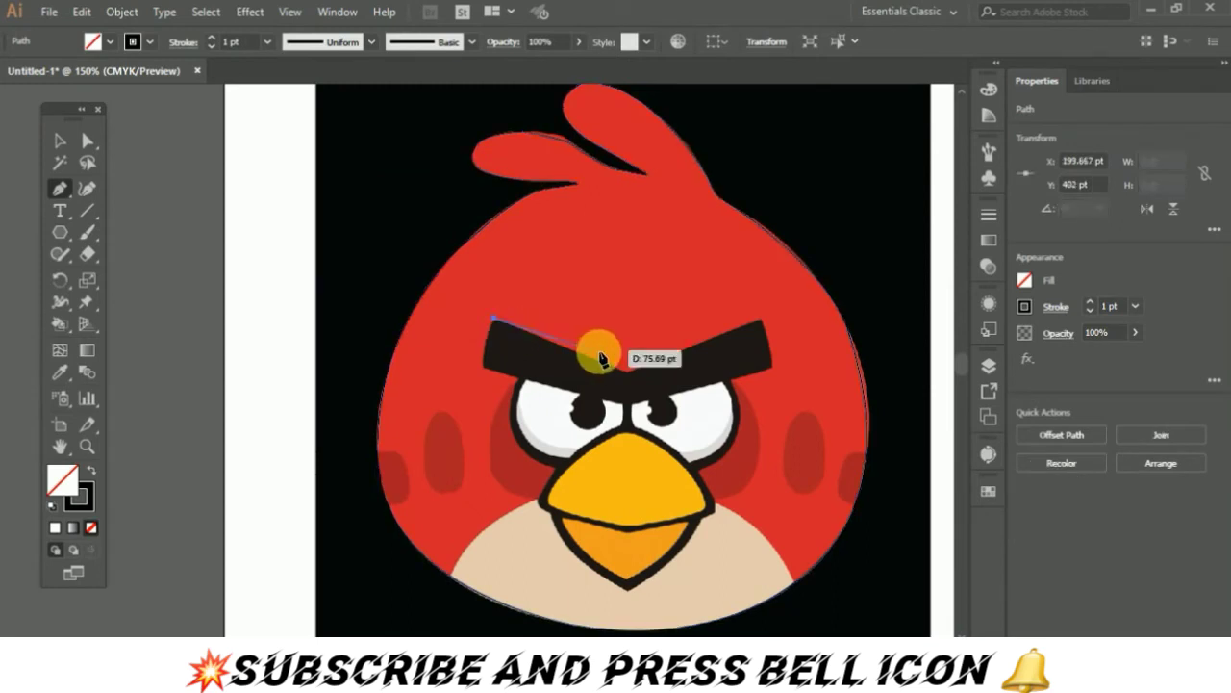
pyautogui.click(626, 371)
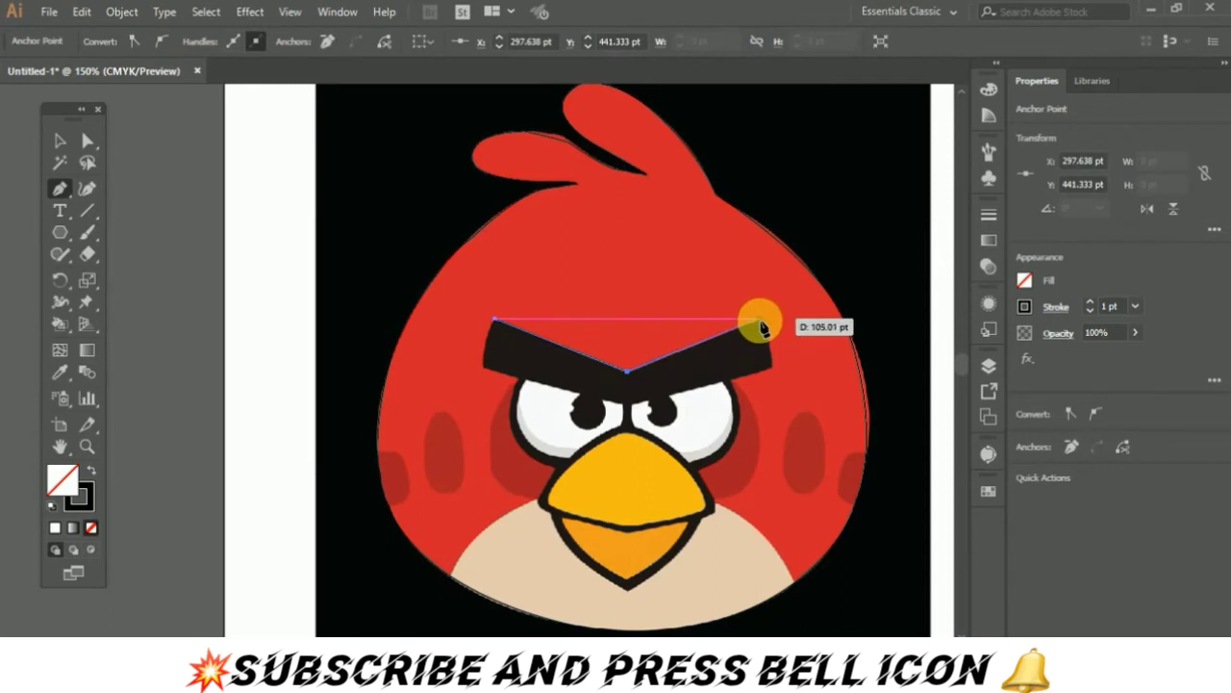
pyautogui.click(760, 320)
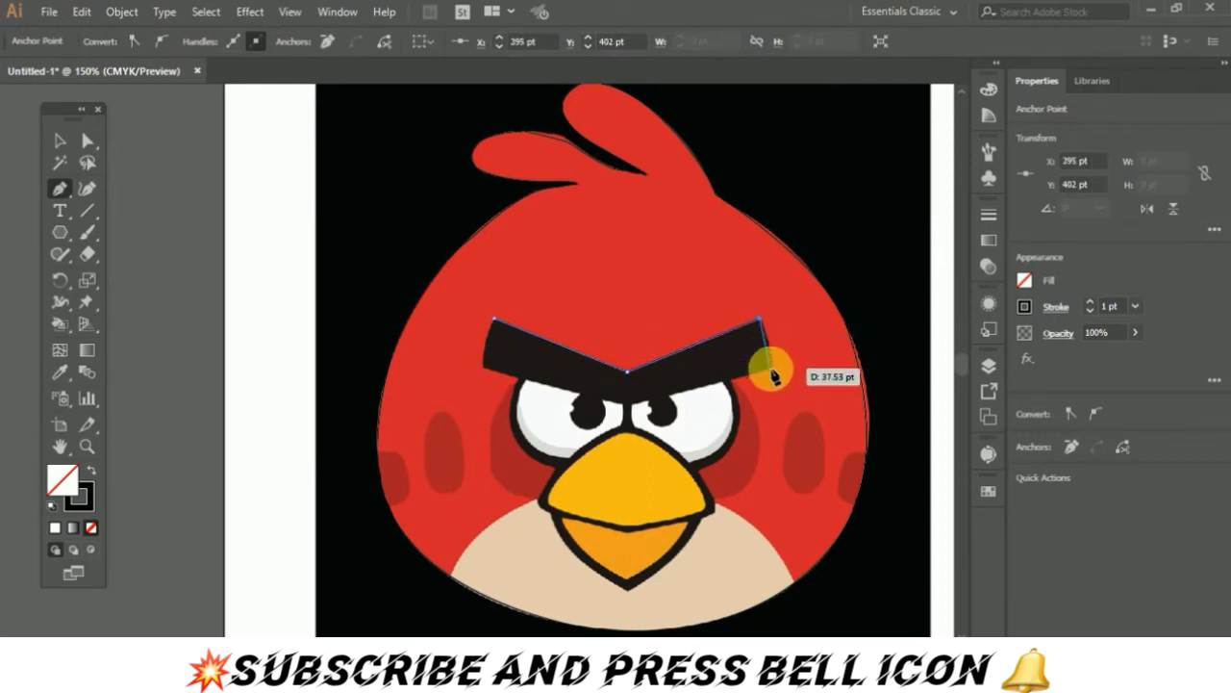
pyautogui.click(771, 373)
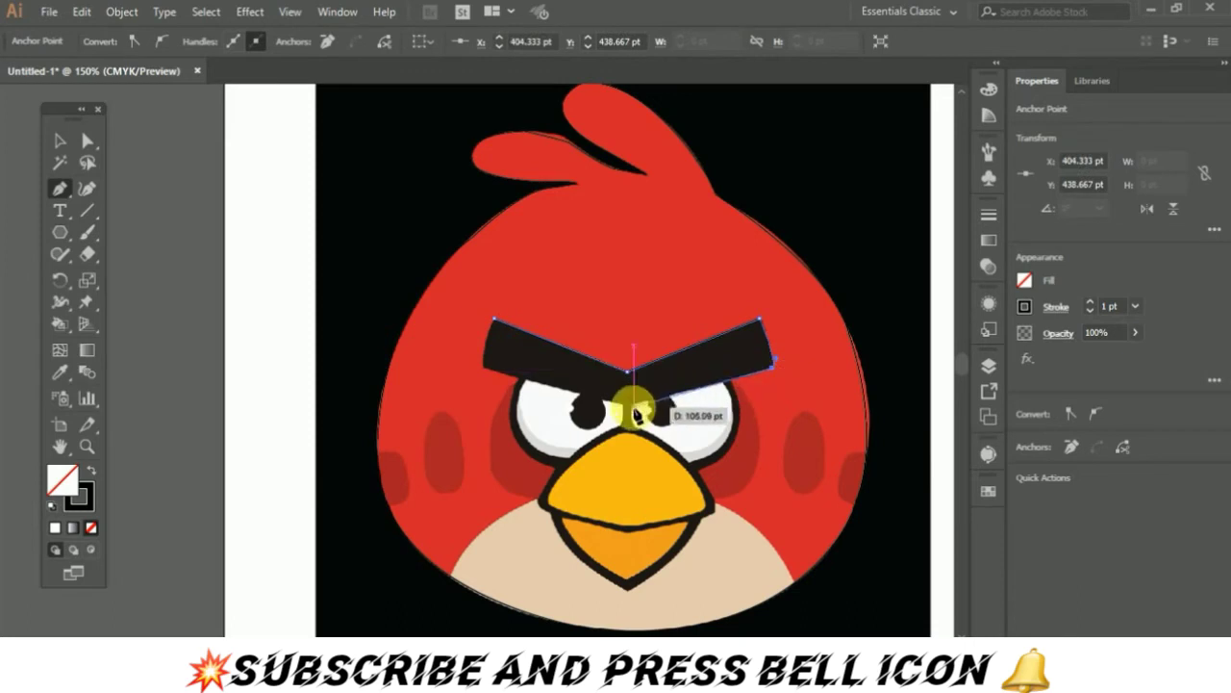
pyautogui.click(626, 405)
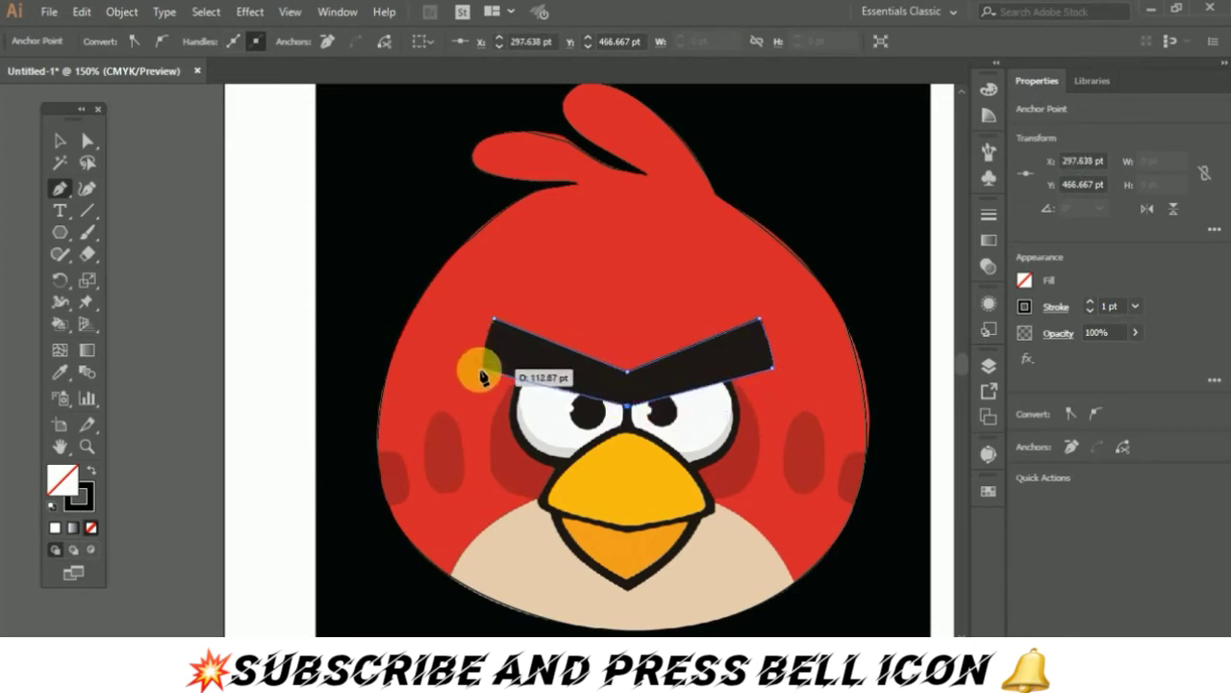
pyautogui.click(482, 367)
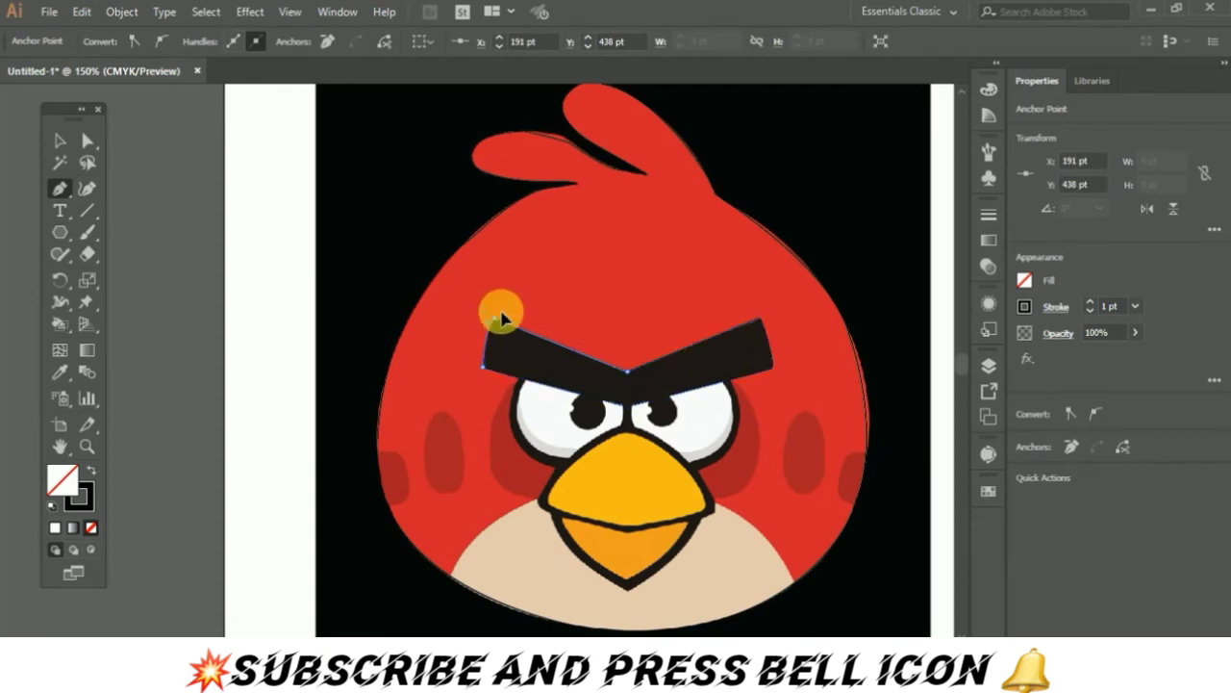
pyautogui.click(496, 317)
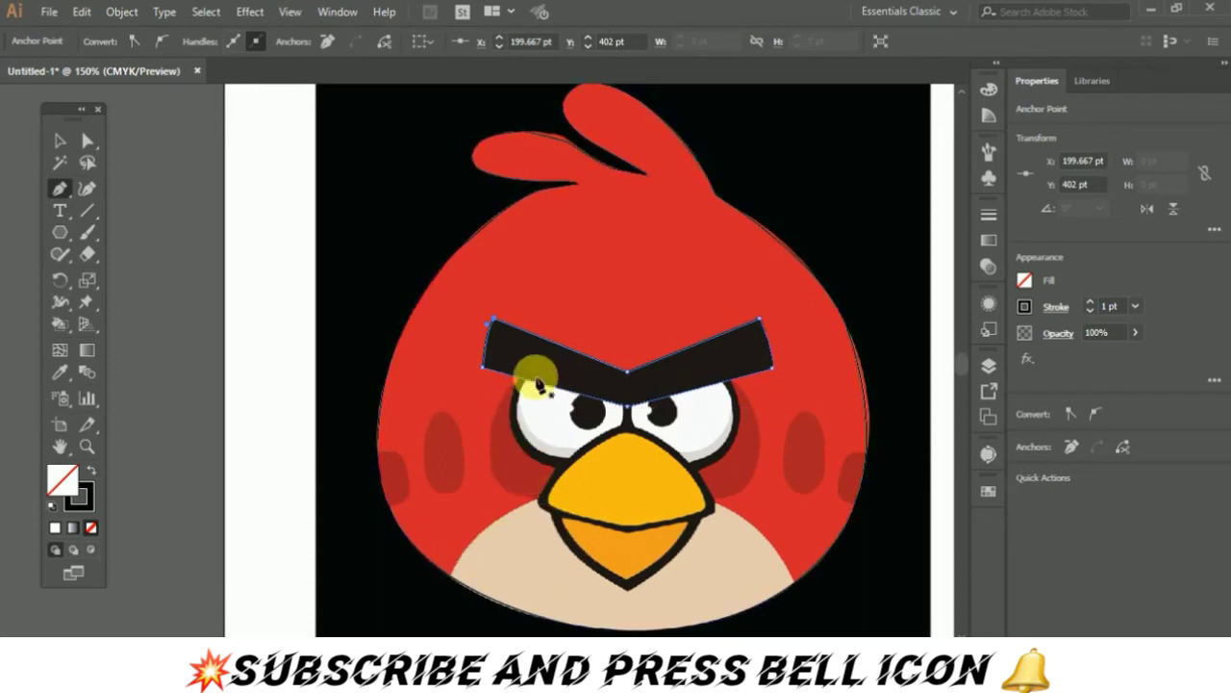
# - Zoom in to 300% on the bird's eyes with the Zoom tool
pyautogui.press('z')
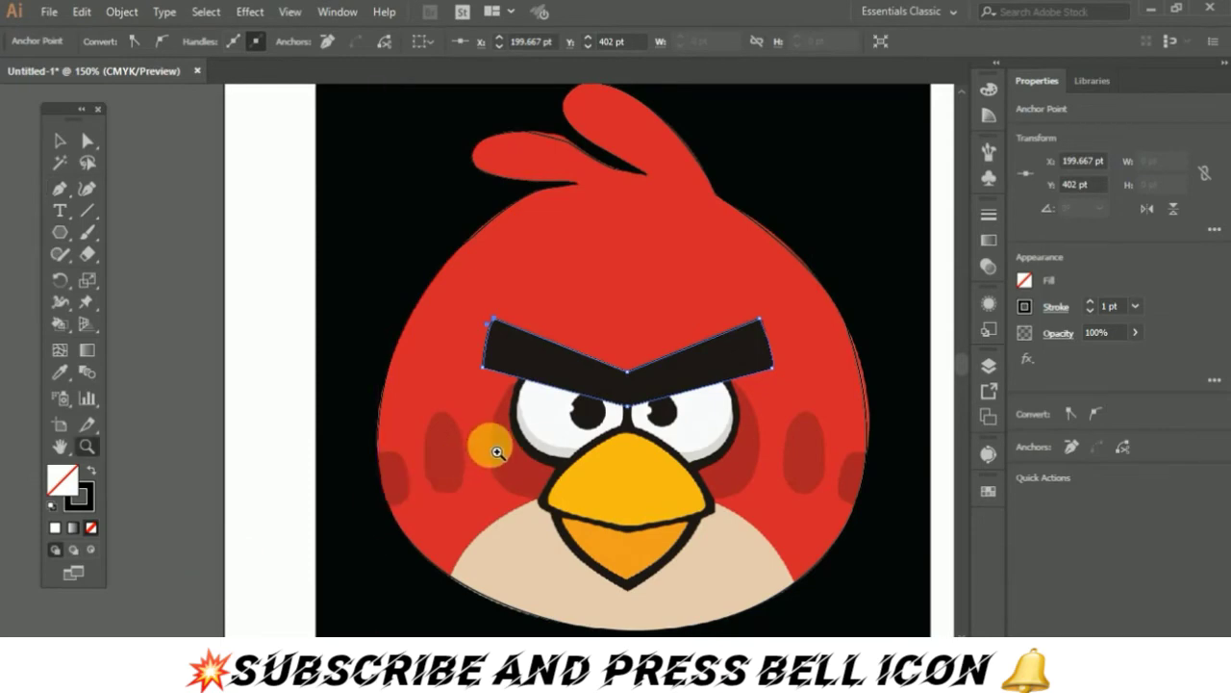
pyautogui.click(491, 441)
pyautogui.click(491, 424)
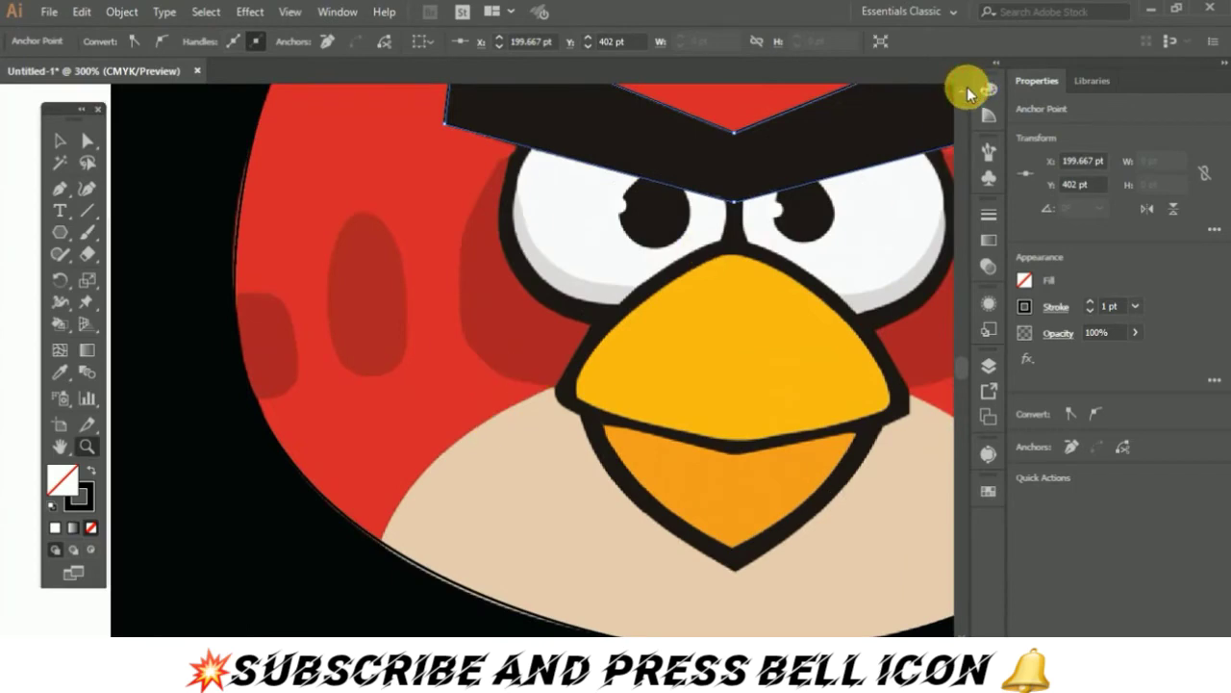
pyautogui.scroll(3, 960, 112)
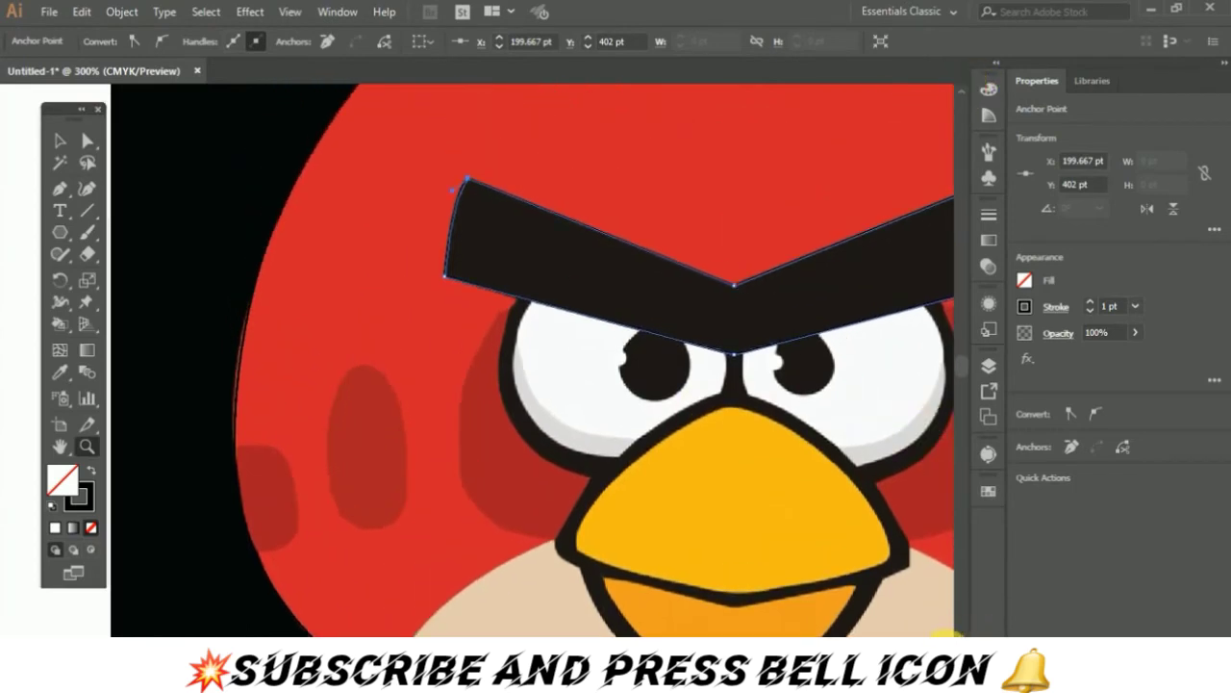
pyautogui.hscroll(4, 508, 472)
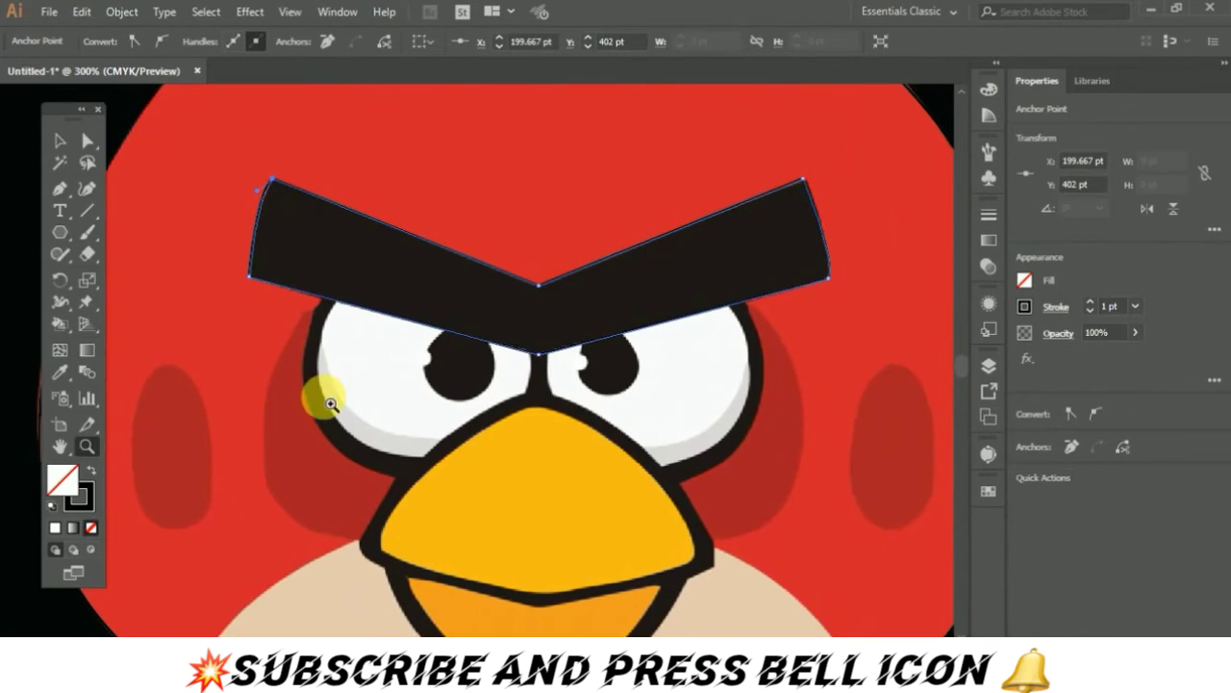
# - Trace a curved closed outline around the left eye white
pyautogui.click(336, 301)
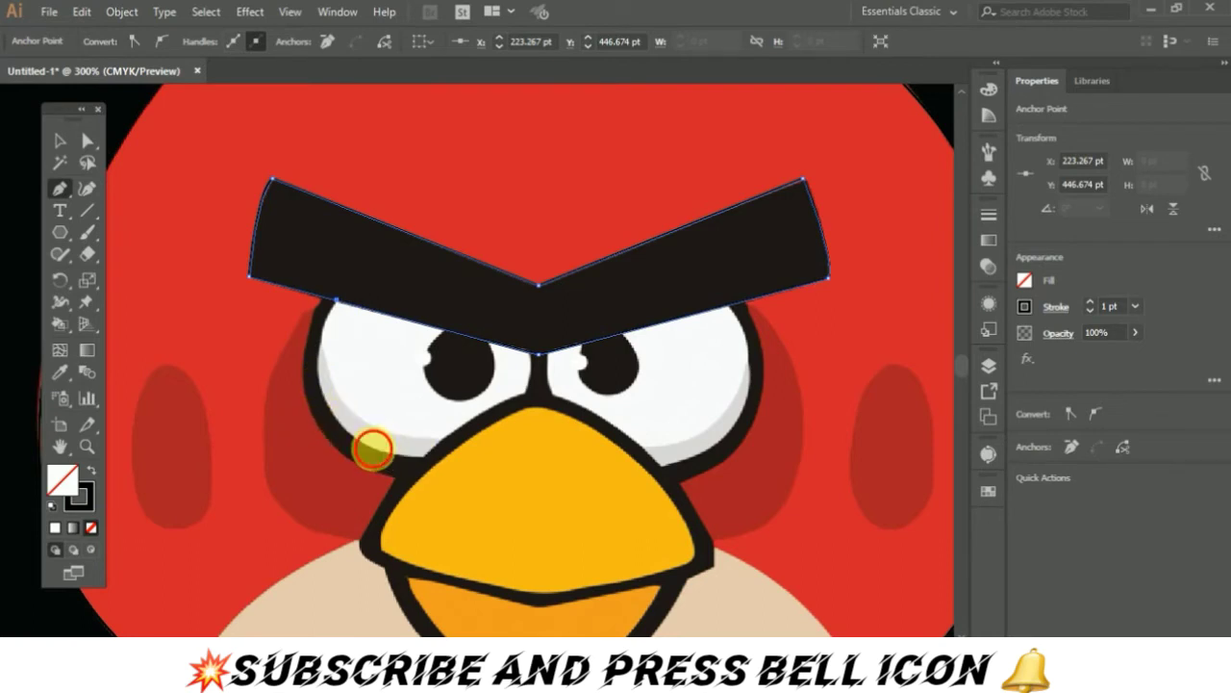
pyautogui.click(391, 453)
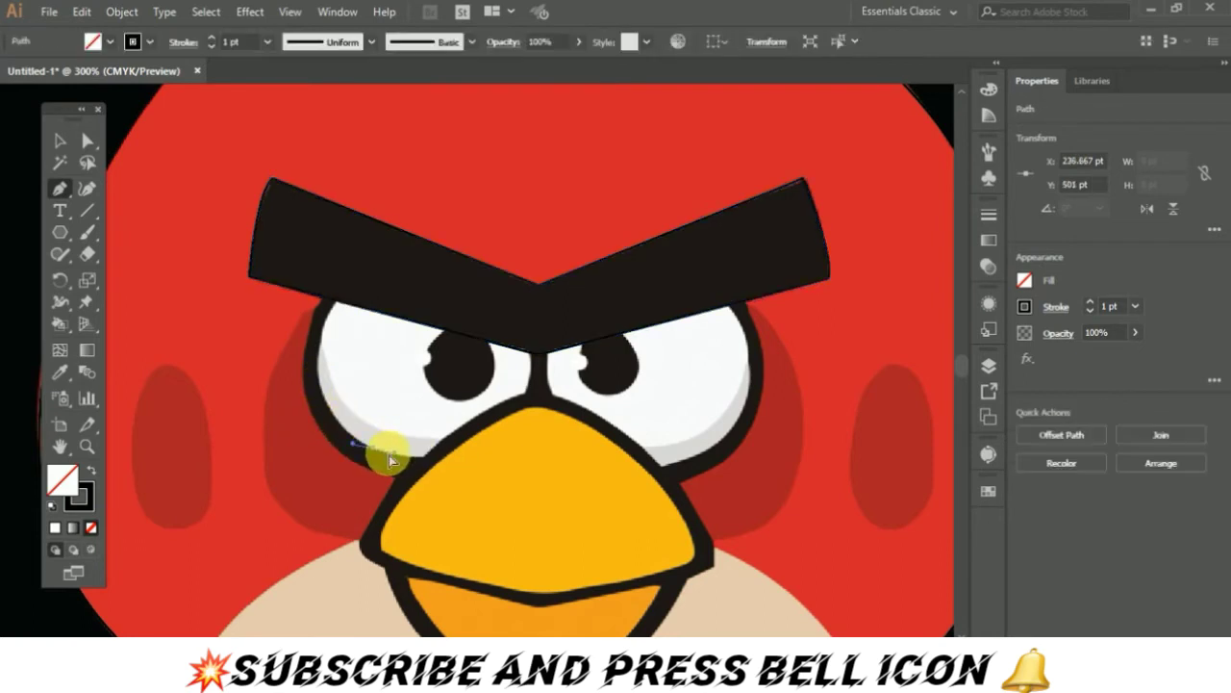
pyautogui.click(335, 306)
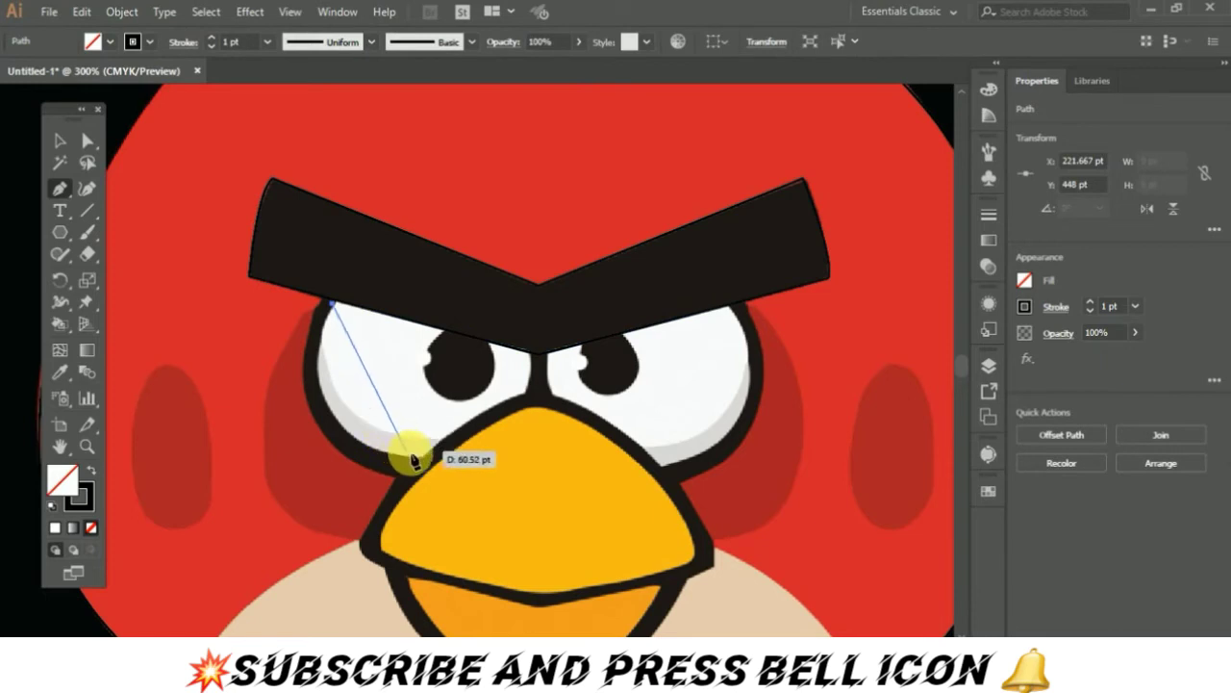
pyautogui.moveTo(388, 456); pyautogui.dragTo(549, 466)
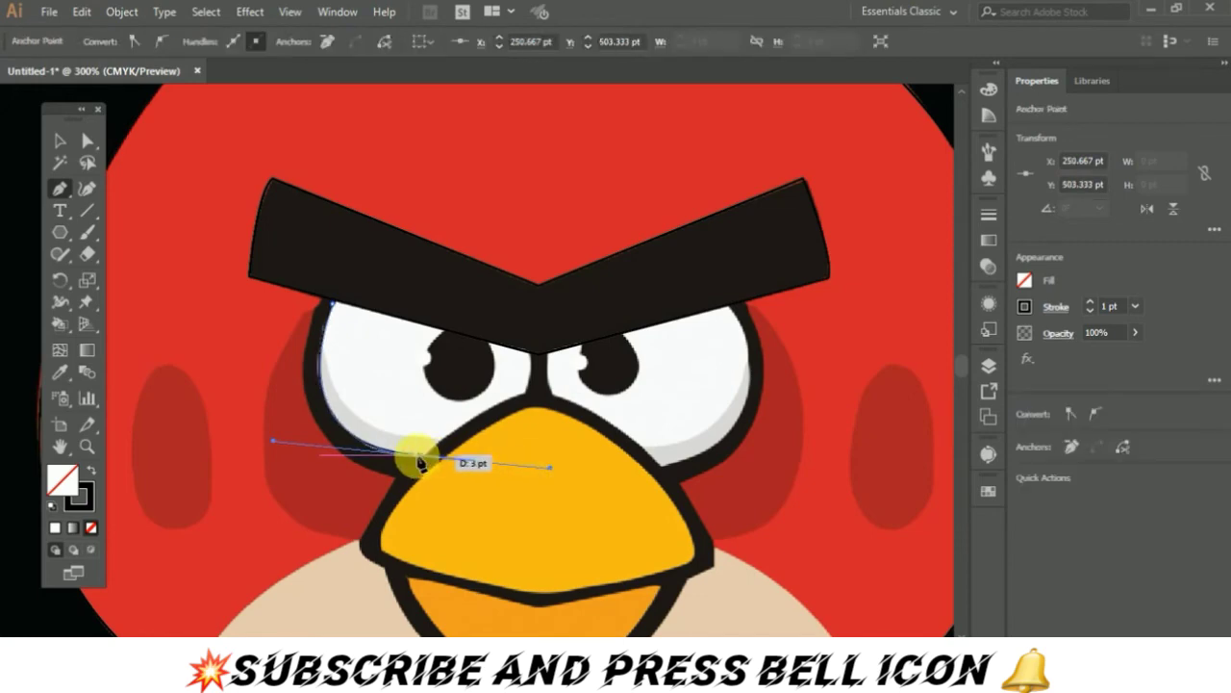
pyautogui.click(409, 452)
pyautogui.moveTo(429, 465); pyautogui.dragTo(458, 449)
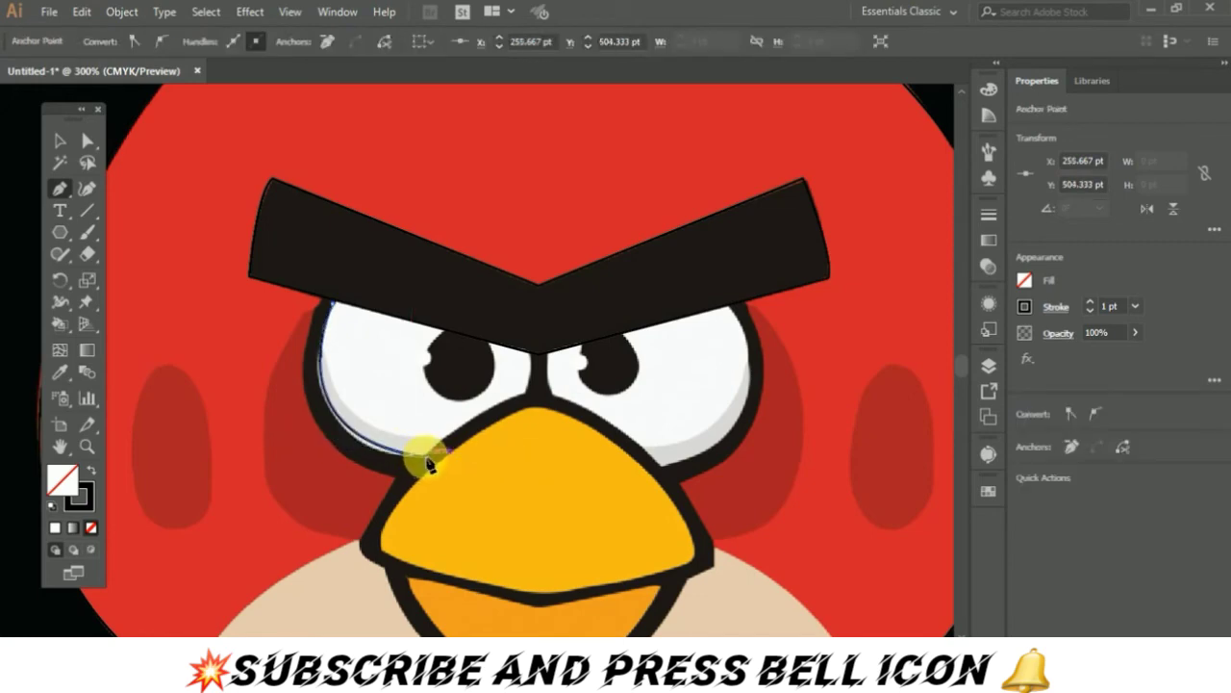
pyautogui.hotkey('ctrl', 'z')
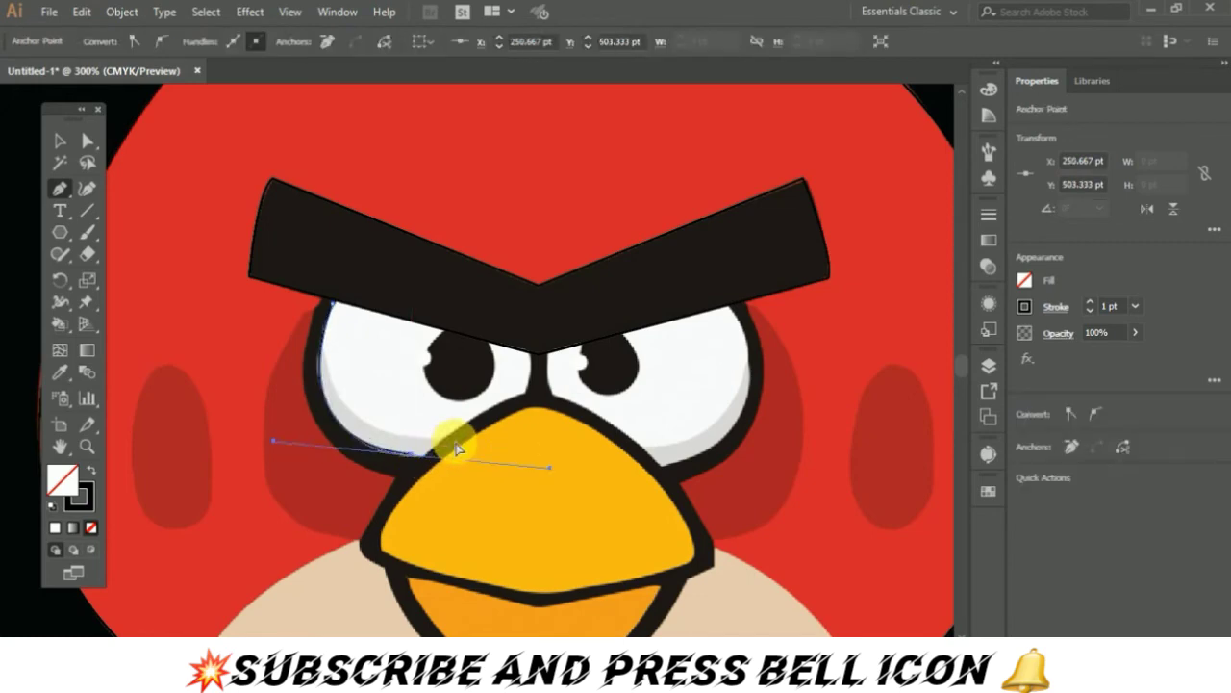
pyautogui.moveTo(420, 463)
pyautogui.mouseDown()
pyautogui.moveTo(550, 393)
pyautogui.moveTo(524, 394)
pyautogui.moveTo(527, 358)
pyautogui.mouseUp()
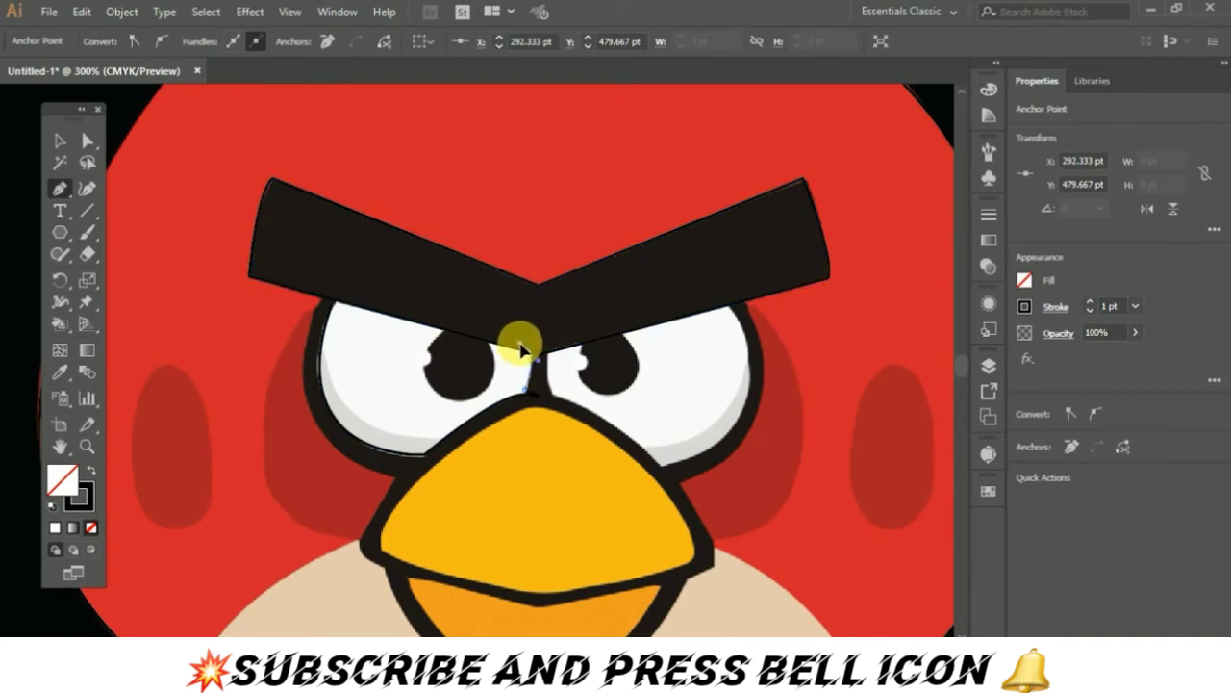
pyautogui.moveTo(525, 349)
pyautogui.mouseDown()
pyautogui.moveTo(402, 310)
pyautogui.moveTo(330, 306)
pyautogui.mouseUp()
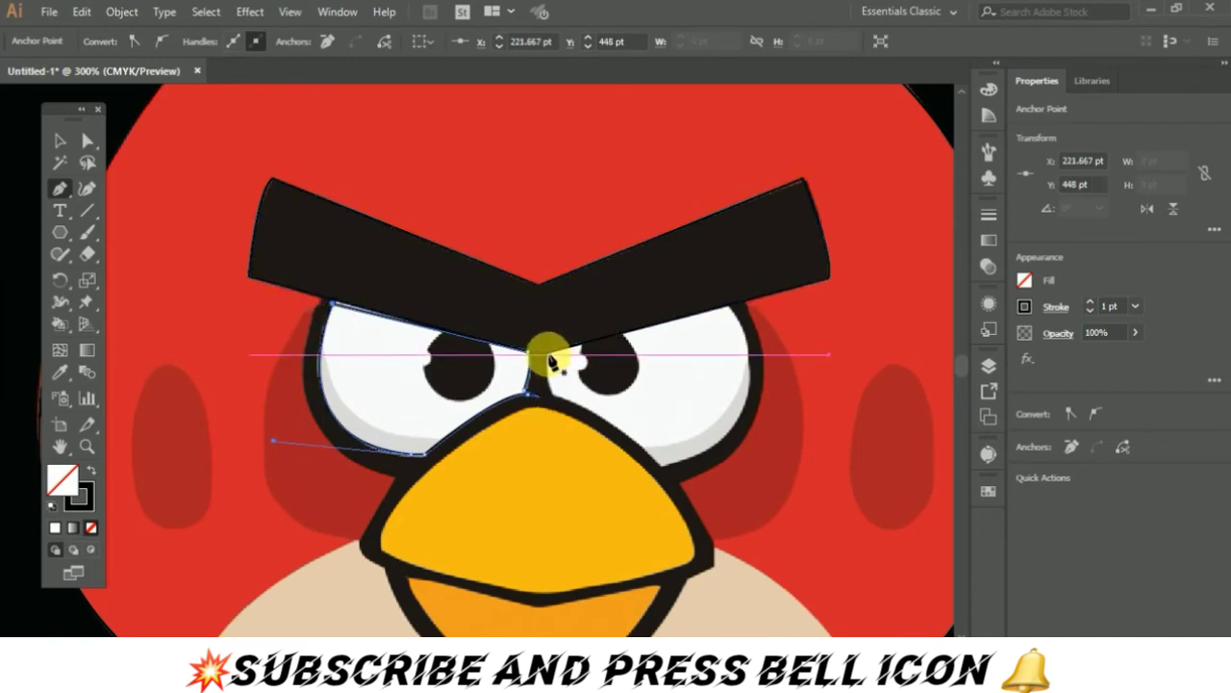
pyautogui.moveTo(550, 364); pyautogui.dragTo(556, 399)
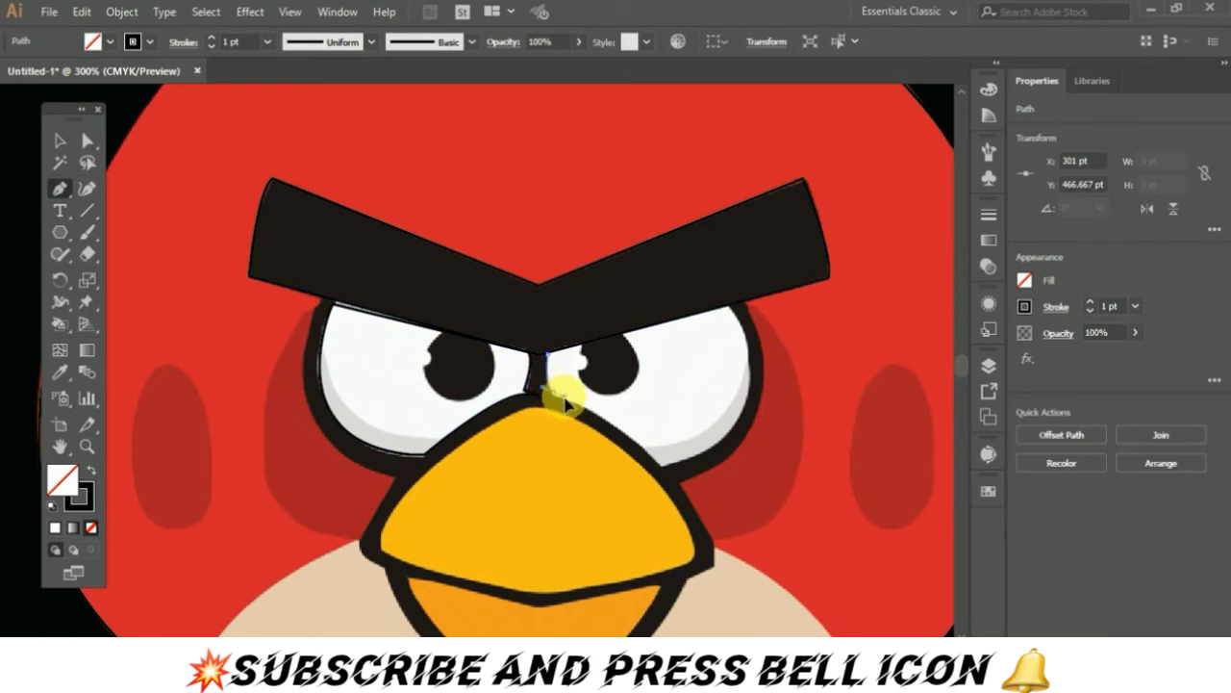
# - Trace the right eye white with curved anchors and begin a path at the left pupil
pyautogui.click(557, 397)
pyautogui.moveTo(555, 393)
pyautogui.mouseDown()
pyautogui.moveTo(662, 473)
pyautogui.moveTo(747, 353)
pyautogui.moveTo(748, 252)
pyautogui.mouseUp()
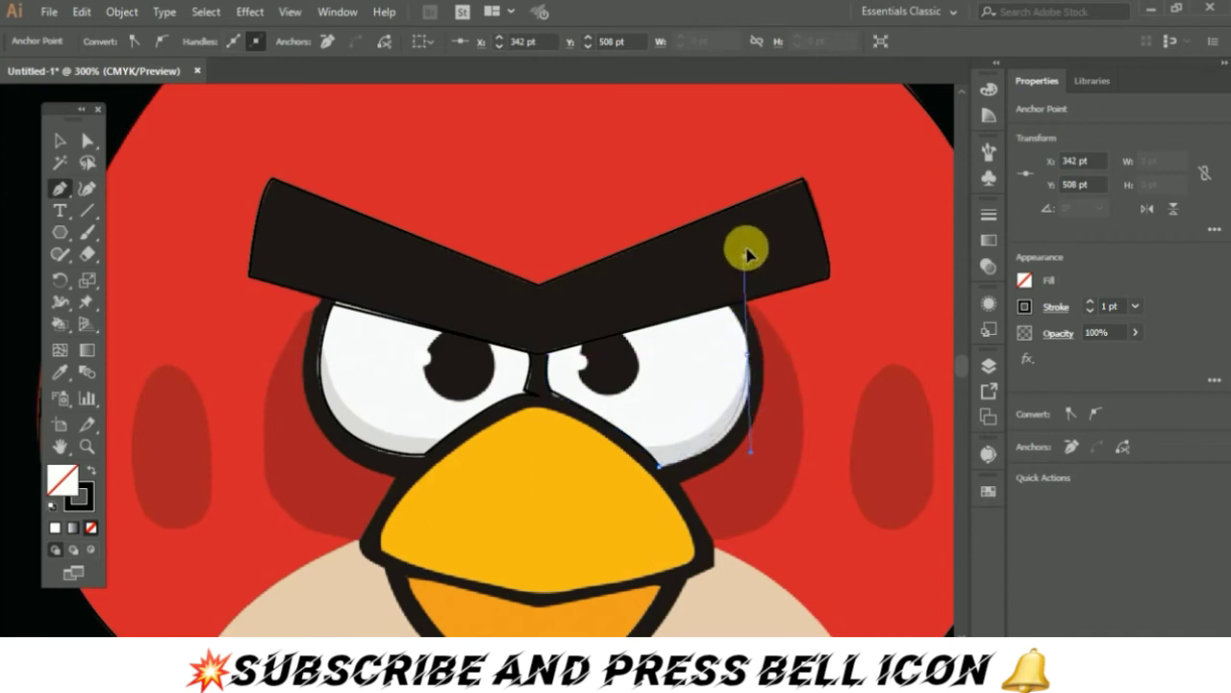
pyautogui.moveTo(749, 253); pyautogui.dragTo(734, 261)
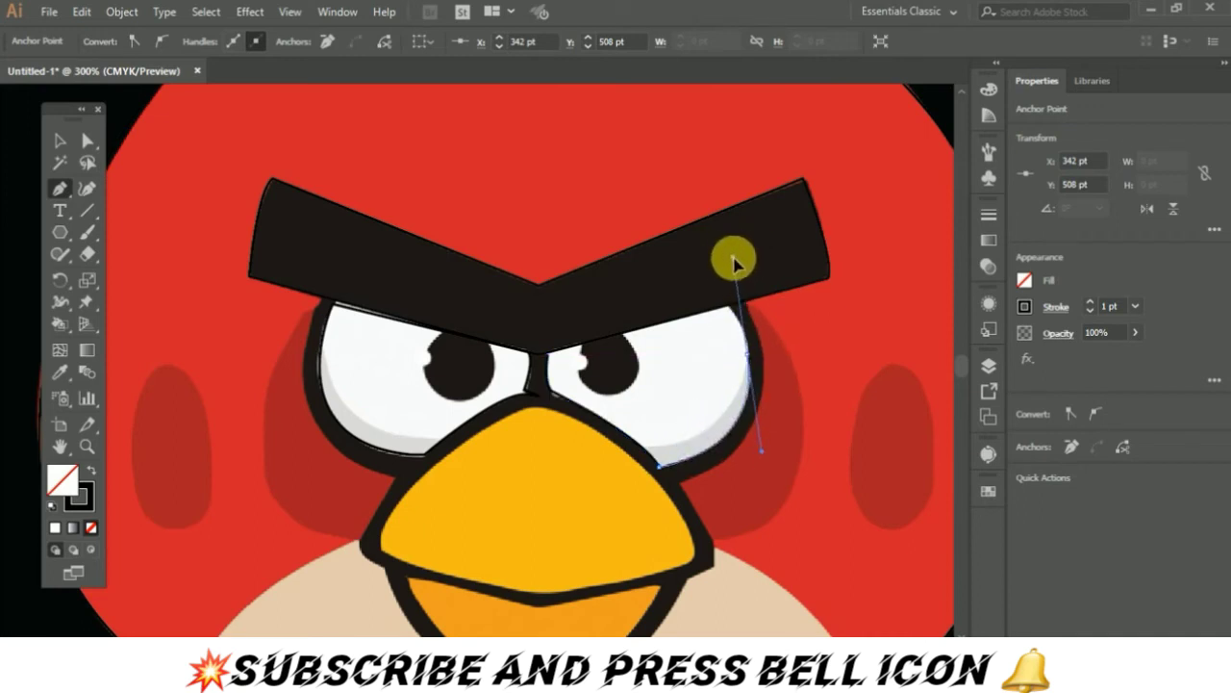
pyautogui.moveTo(745, 352); pyautogui.dragTo(722, 310)
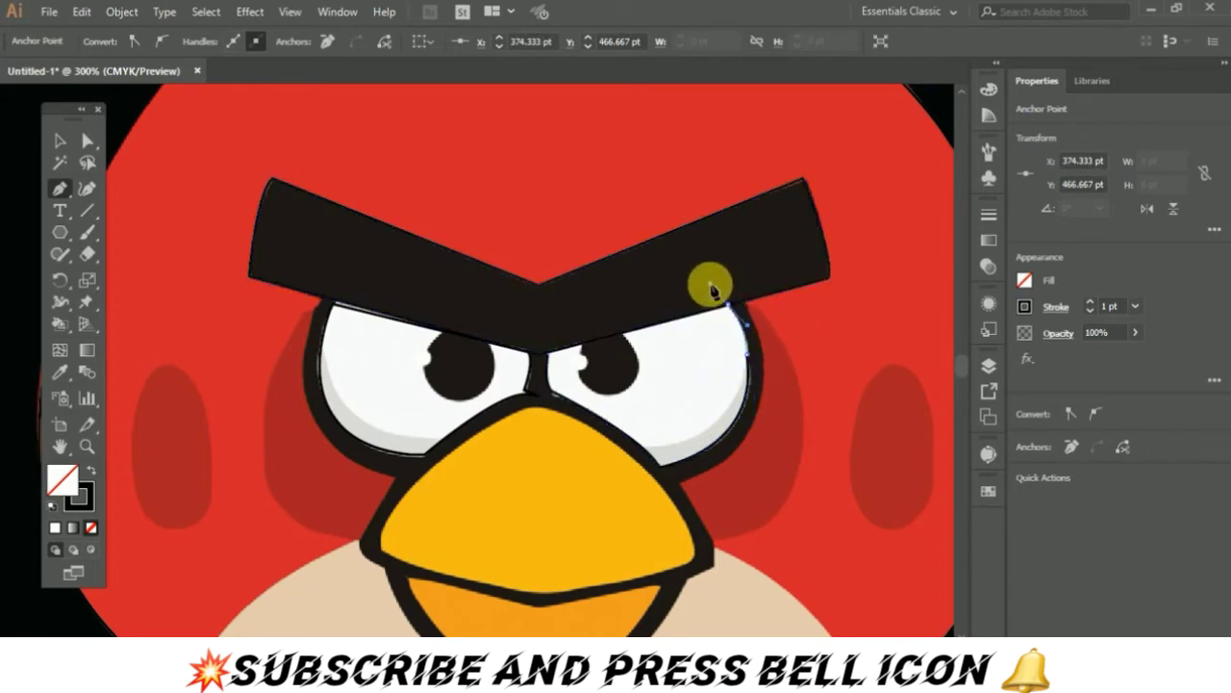
pyautogui.moveTo(712, 291); pyautogui.dragTo(730, 313)
pyautogui.moveTo(577, 352); pyautogui.dragTo(541, 357)
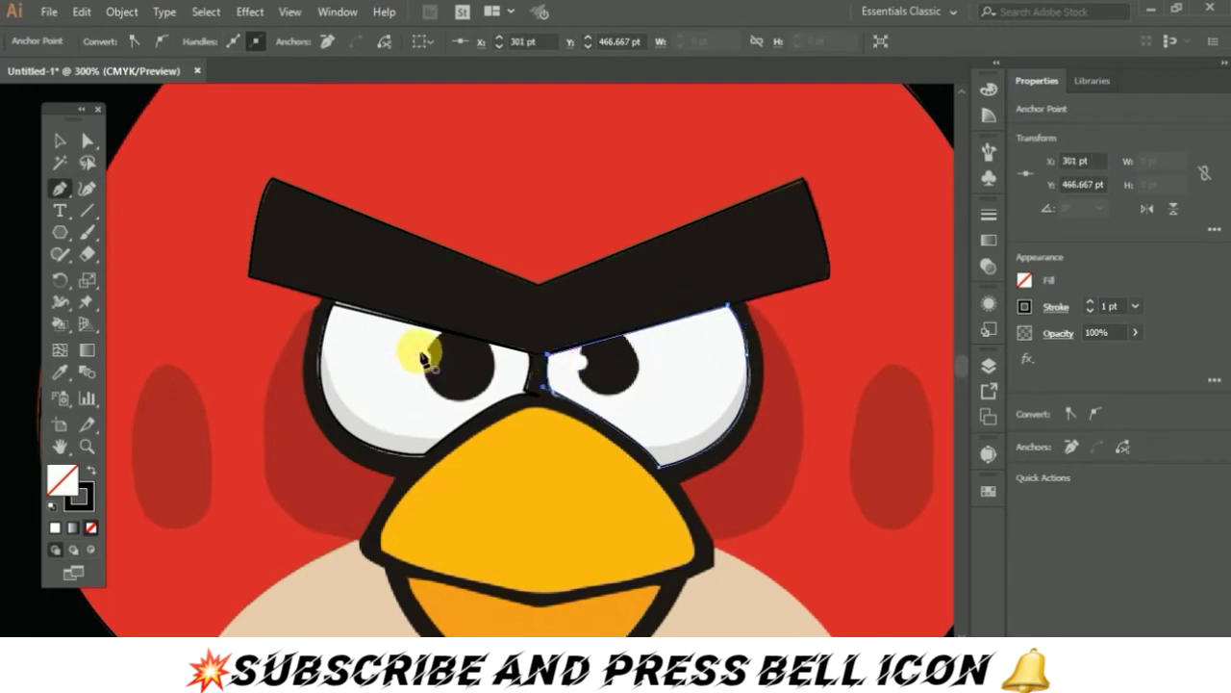
pyautogui.scroll(-1, 592, 373)
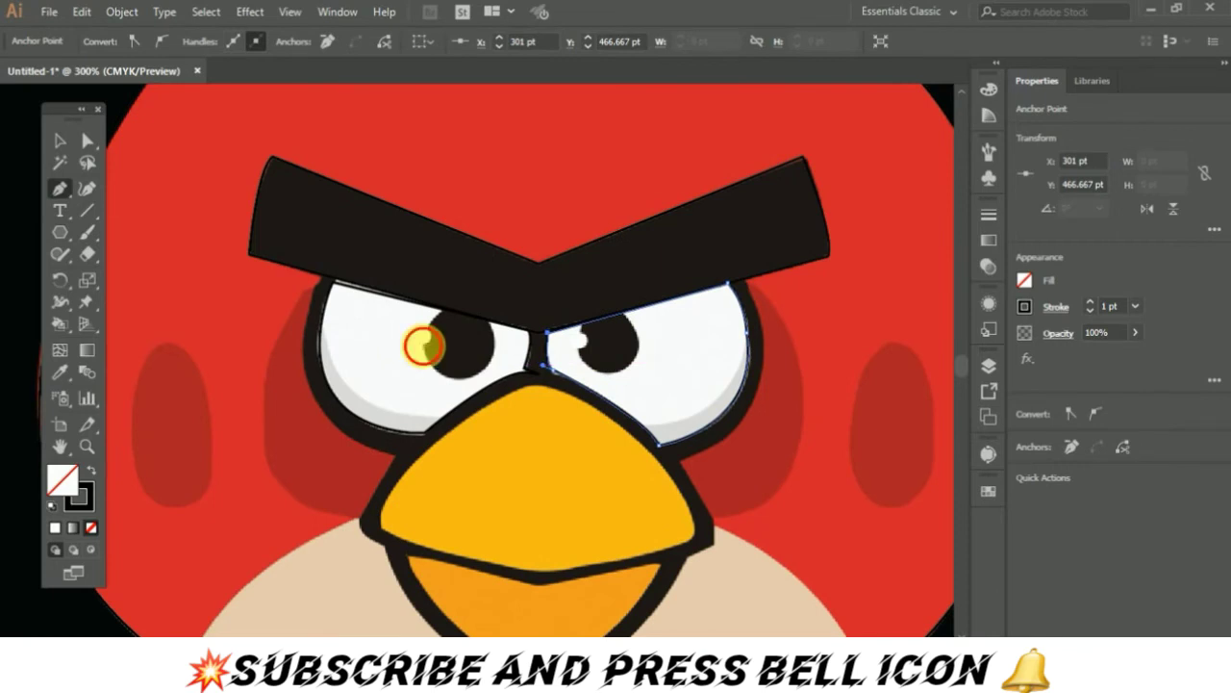
pyautogui.click(423, 345)
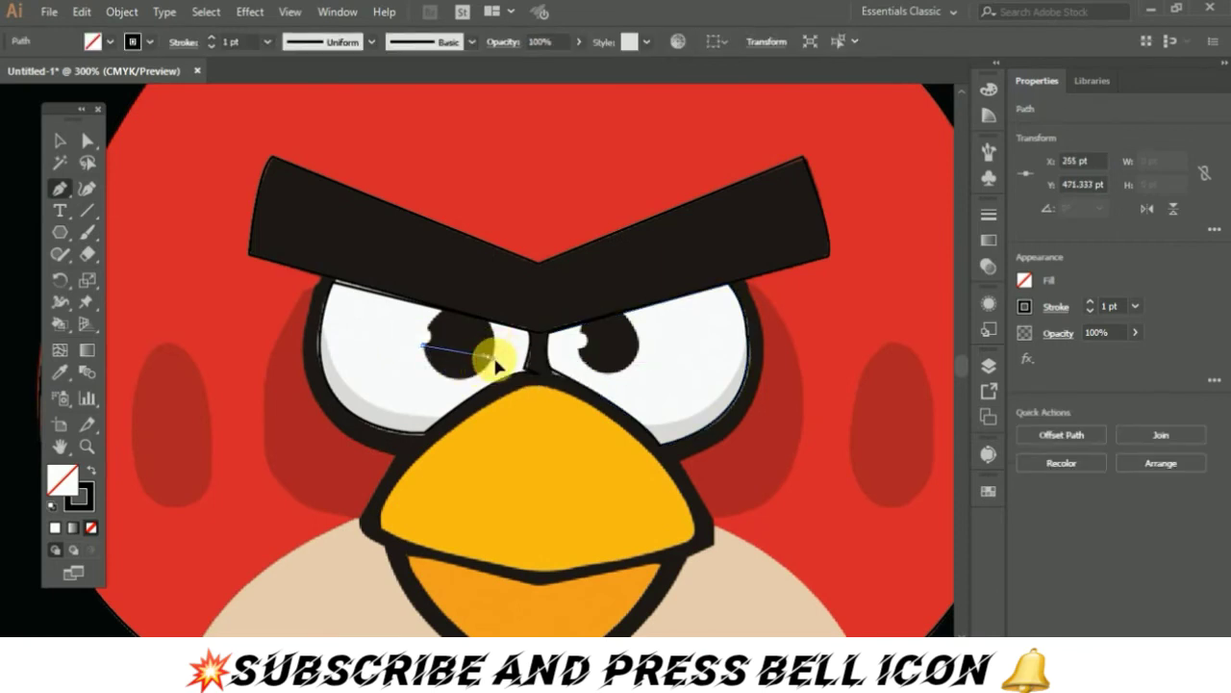
# - Outline the left pupil with curved anchors around its bottom and top
pyautogui.moveTo(490, 359); pyautogui.dragTo(529, 322)
pyautogui.hotkey('ctrl', 'z')
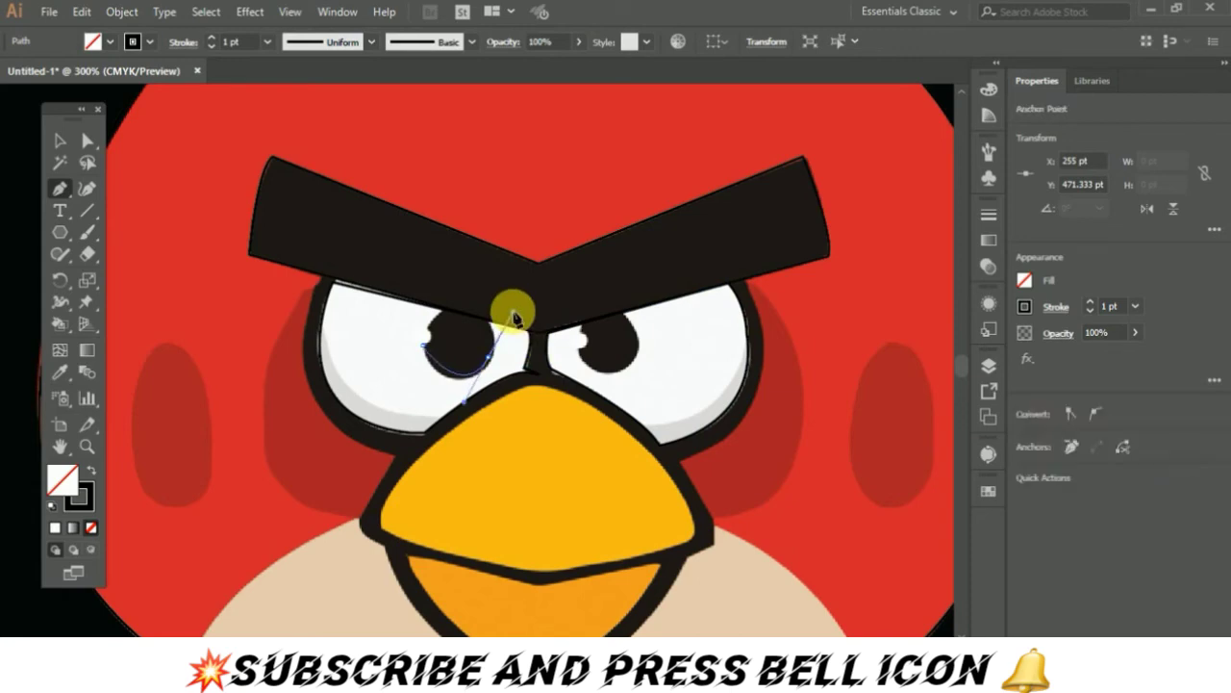
pyautogui.moveTo(435, 387)
pyautogui.mouseDown()
pyautogui.moveTo(510, 369)
pyautogui.moveTo(482, 325)
pyautogui.moveTo(496, 344)
pyautogui.mouseUp()
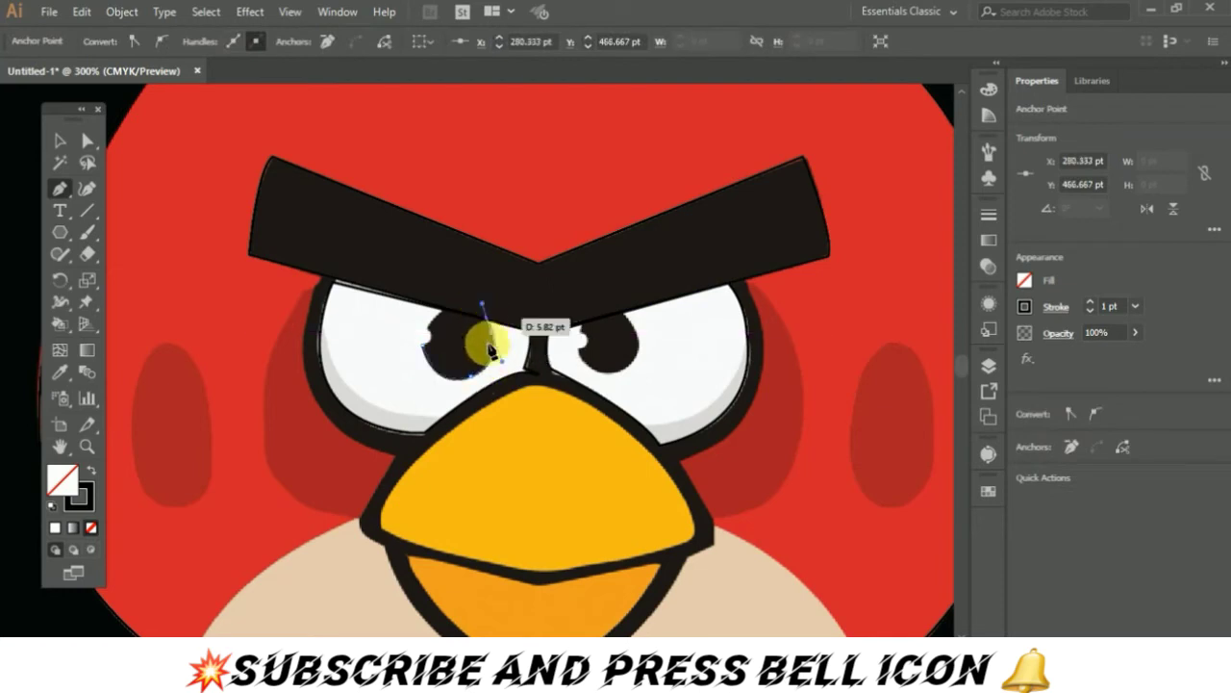
pyautogui.moveTo(438, 309); pyautogui.dragTo(395, 366)
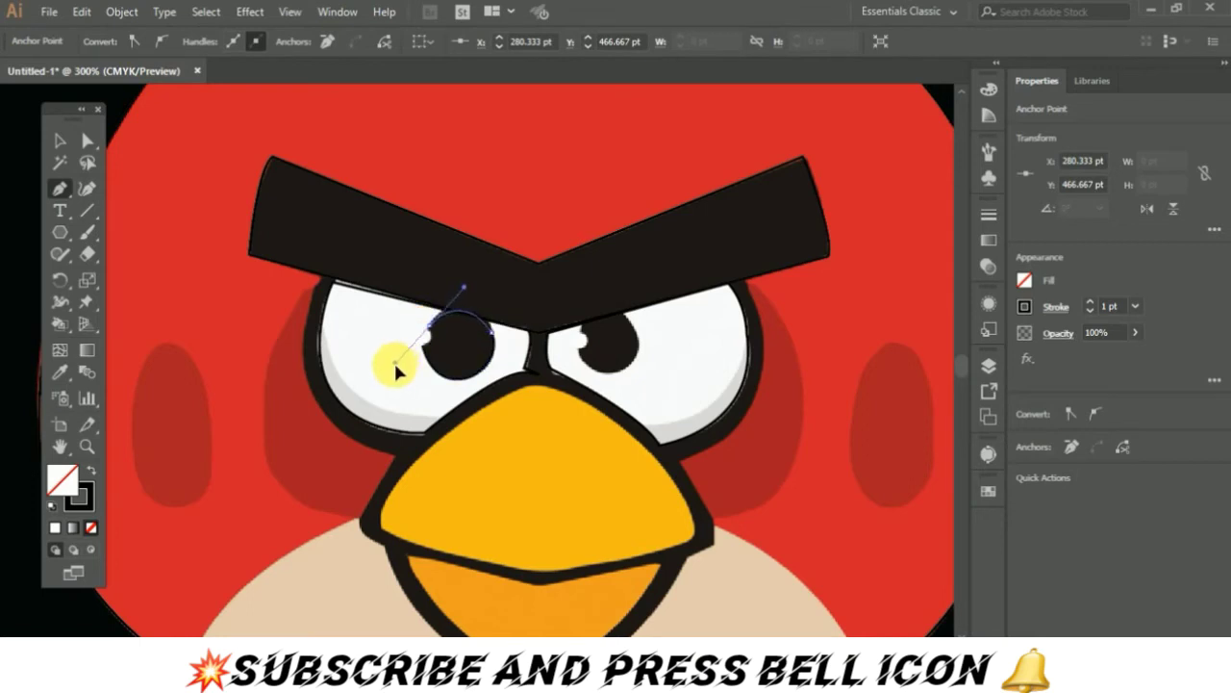
pyautogui.moveTo(440, 324)
pyautogui.mouseDown()
pyautogui.moveTo(416, 354)
pyautogui.moveTo(413, 336)
pyautogui.mouseUp()
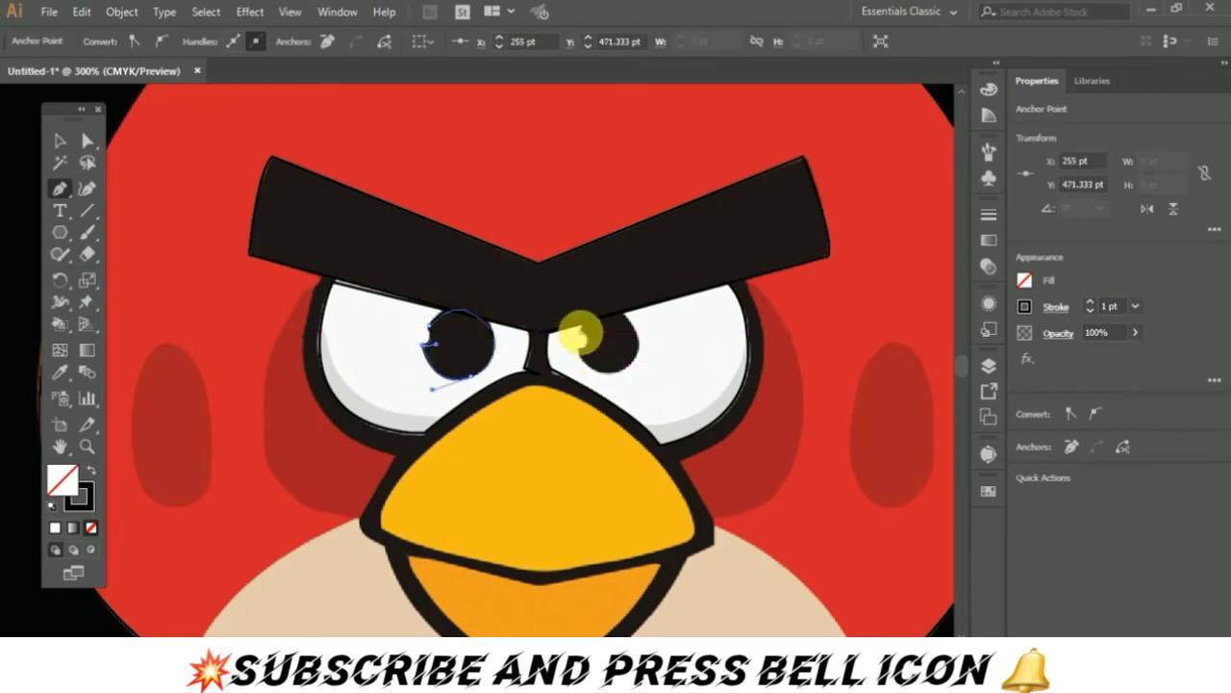
# - Trace a round closed path around the right pupil
pyautogui.moveTo(581, 333)
pyautogui.mouseDown()
pyautogui.moveTo(632, 334)
pyautogui.moveTo(655, 356)
pyautogui.mouseUp()
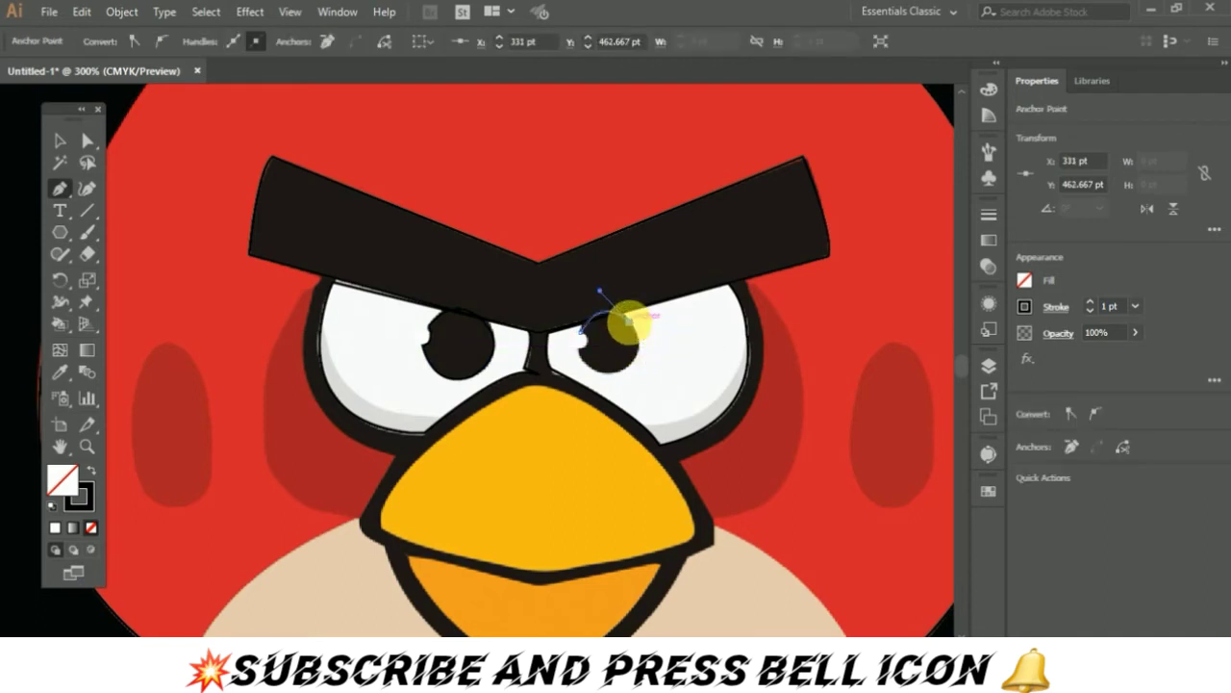
pyautogui.moveTo(628, 323)
pyautogui.mouseDown()
pyautogui.moveTo(654, 375)
pyautogui.moveTo(619, 380)
pyautogui.moveTo(601, 352)
pyautogui.moveTo(578, 390)
pyautogui.mouseUp()
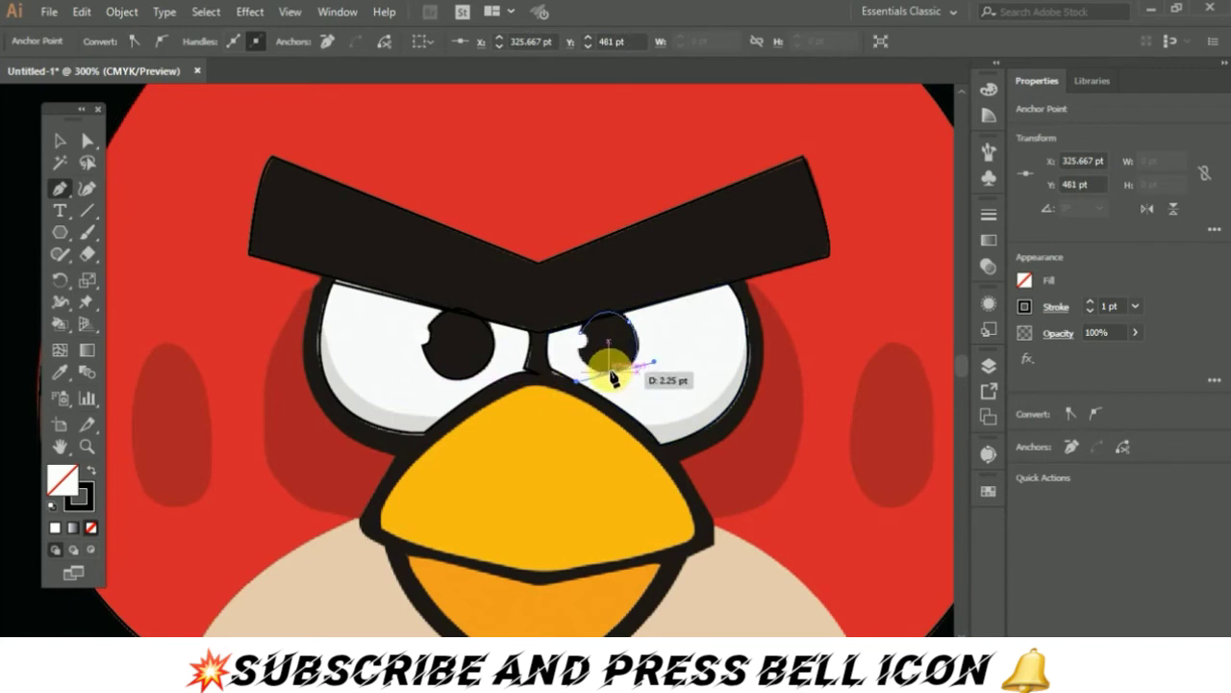
pyautogui.moveTo(580, 356); pyautogui.dragTo(581, 358)
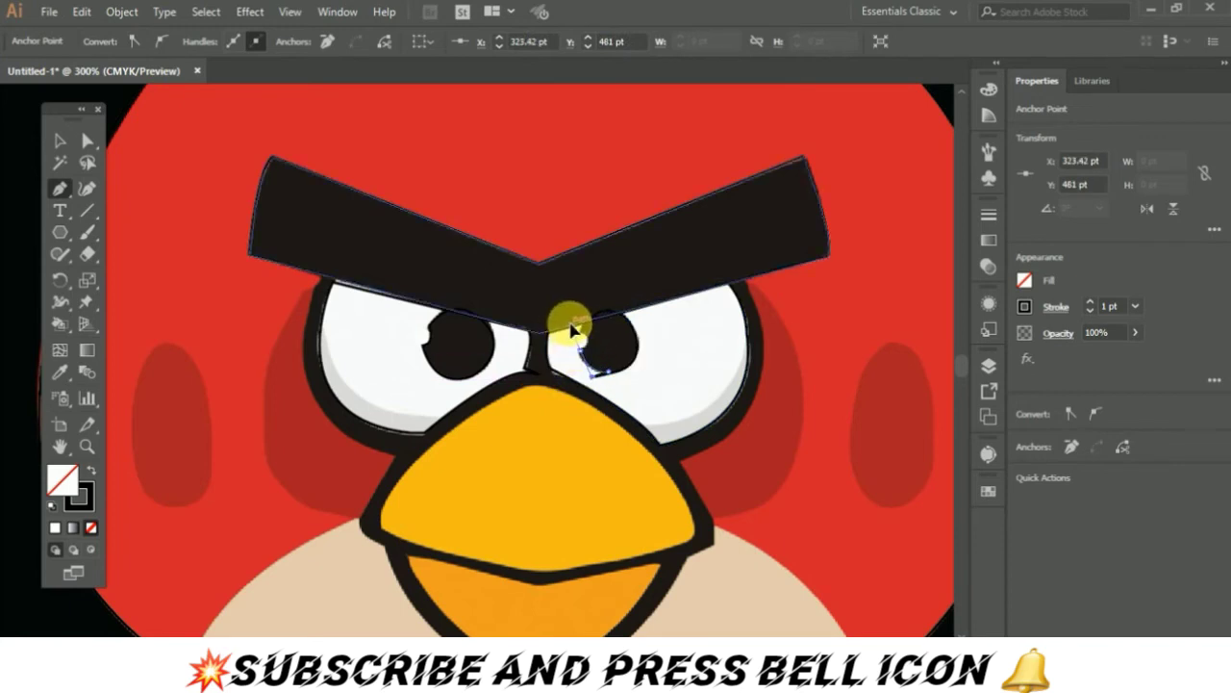
pyautogui.click(582, 357)
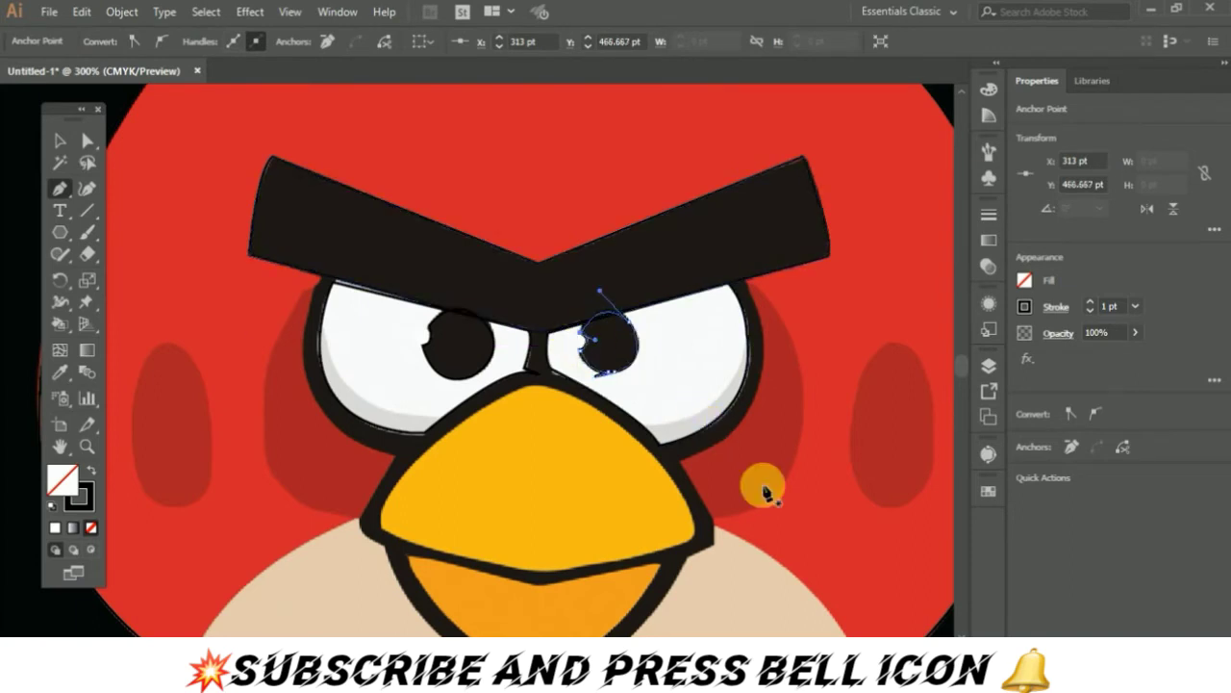
pyautogui.moveTo(765, 493); pyautogui.dragTo(1133, 498)
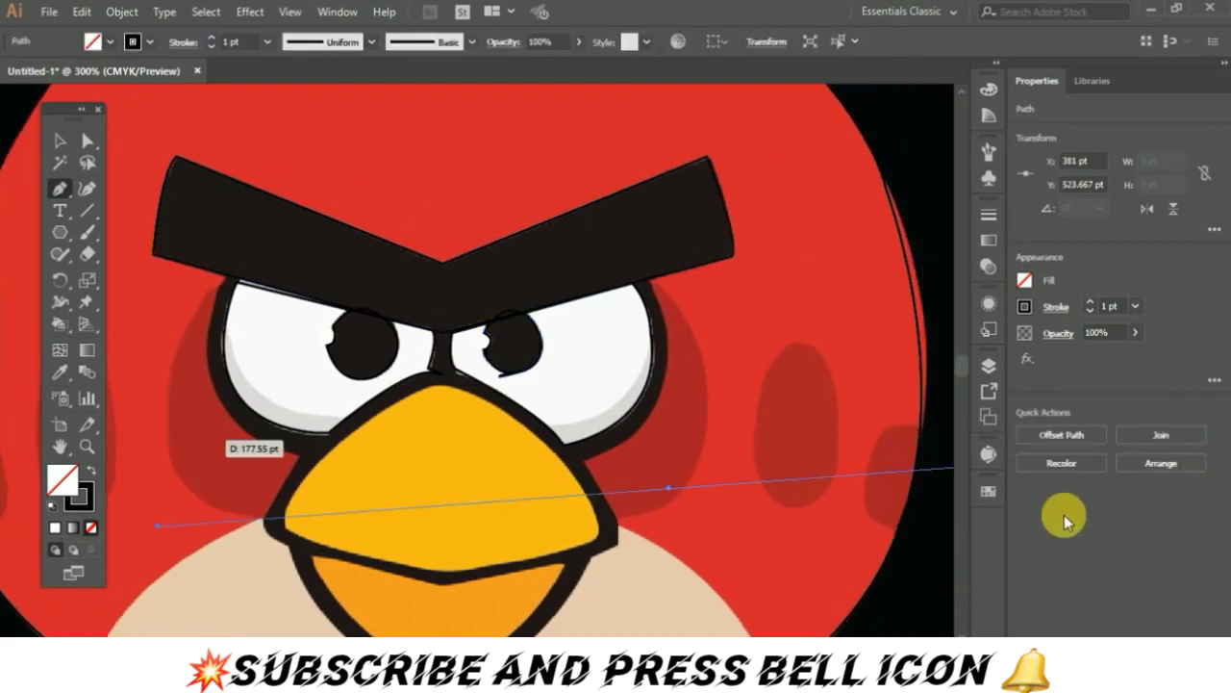
# - Undo the stray line across the beak and return to the Pen tool
pyautogui.hotkey('ctrl', 'z')
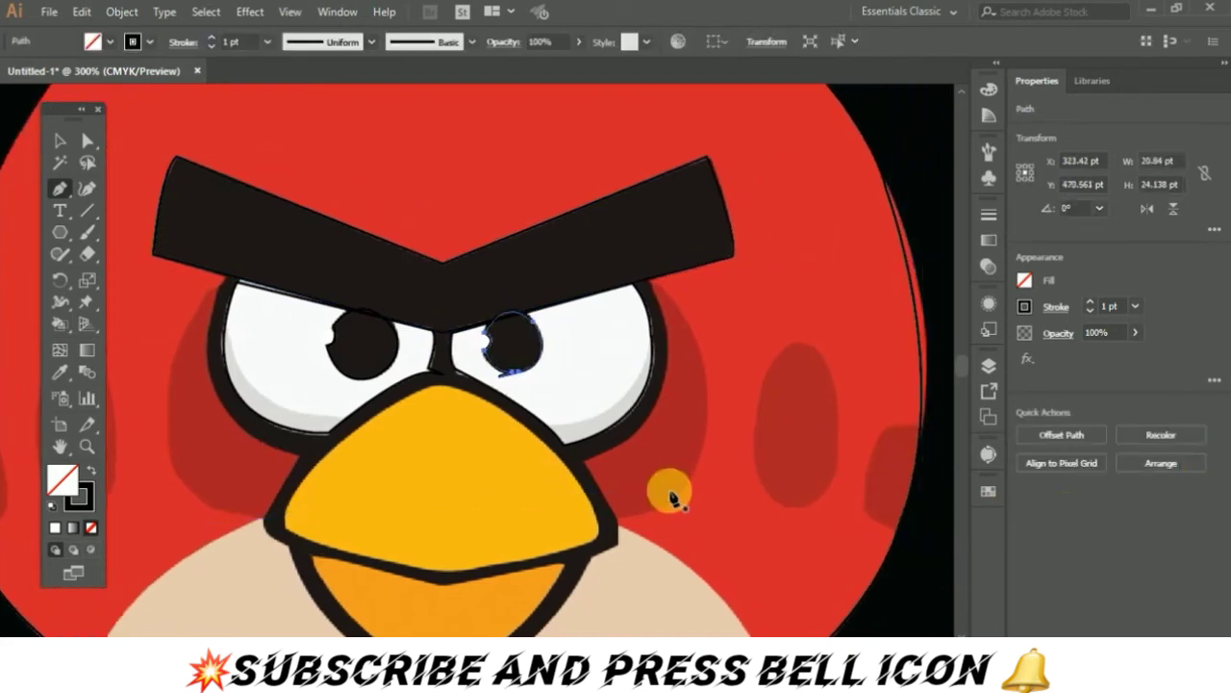
pyautogui.press('v')
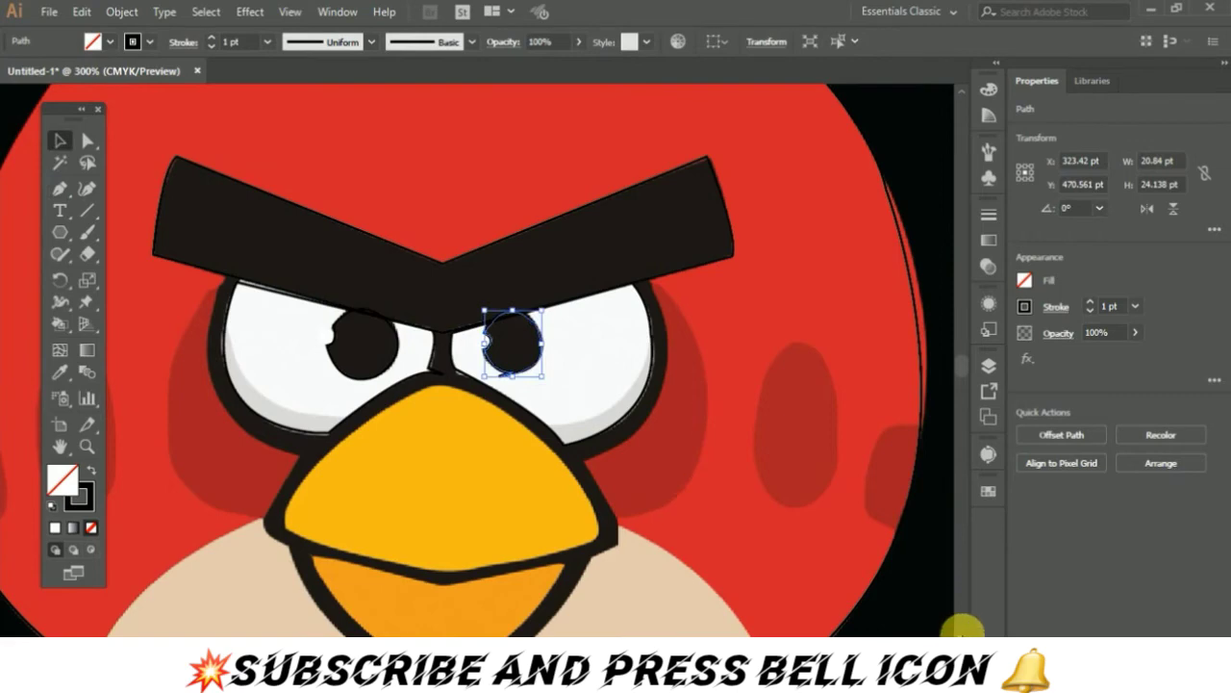
pyautogui.scroll(-3, 522, 462)
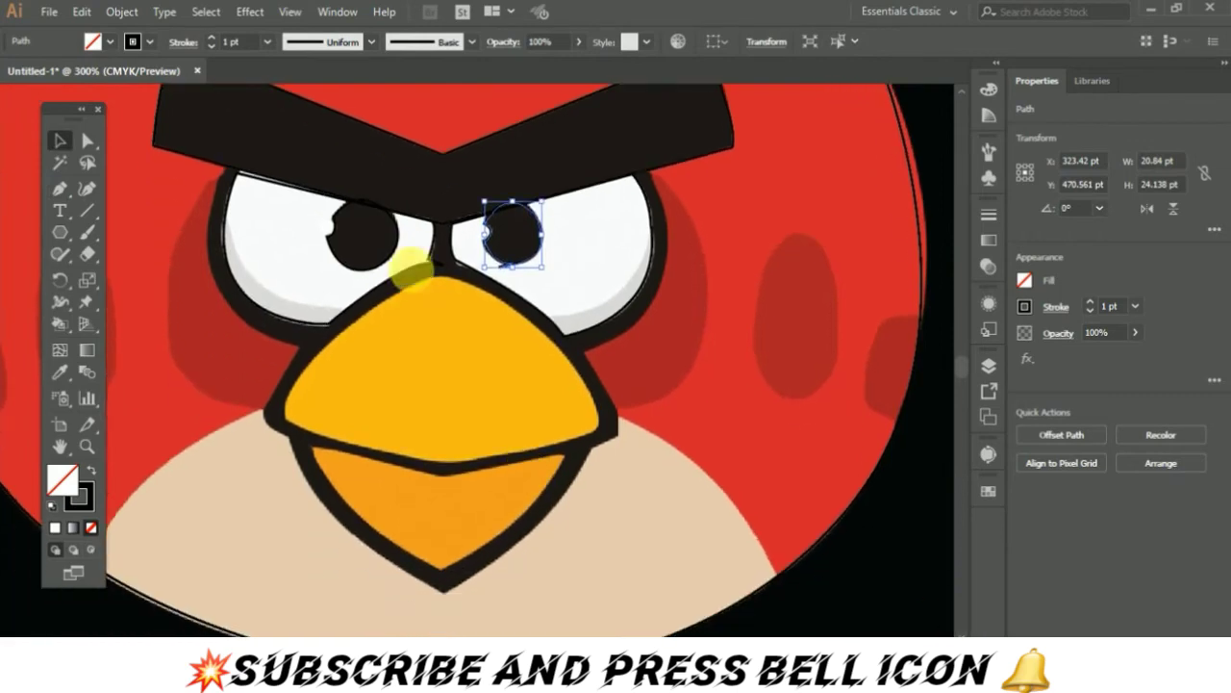
pyautogui.press('p')
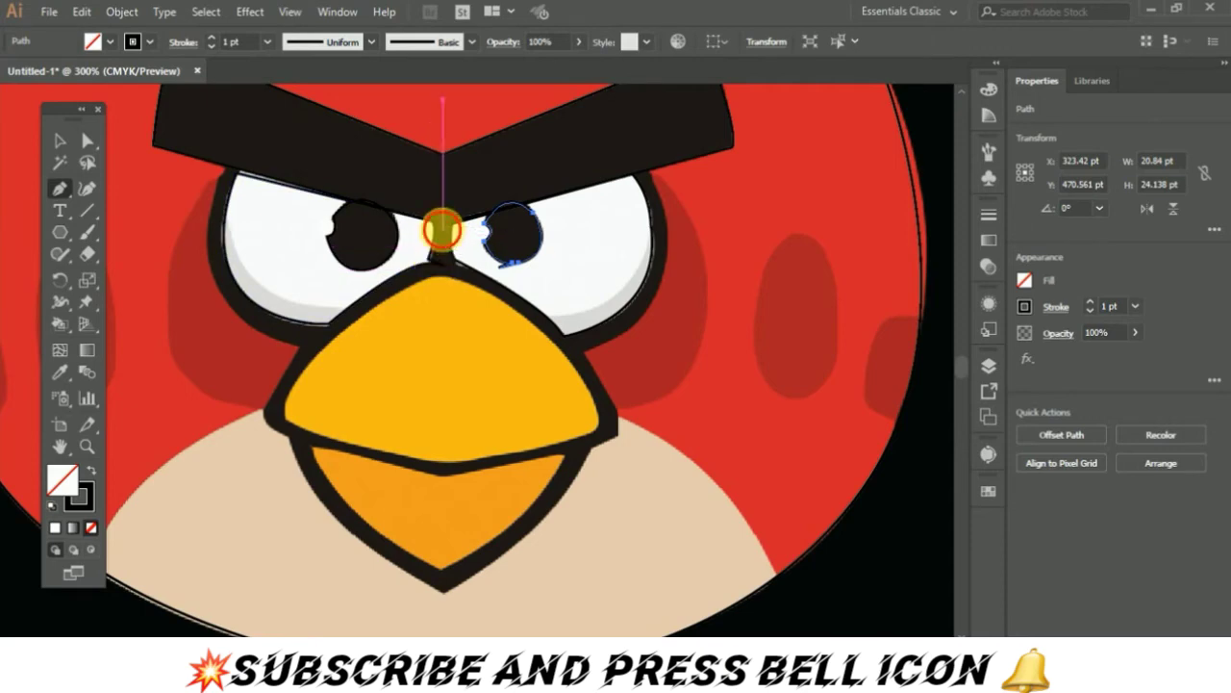
# - Trace the upper beak from between the eyes through its left, middle and right points
pyautogui.moveTo(442, 230); pyautogui.dragTo(443, 268)
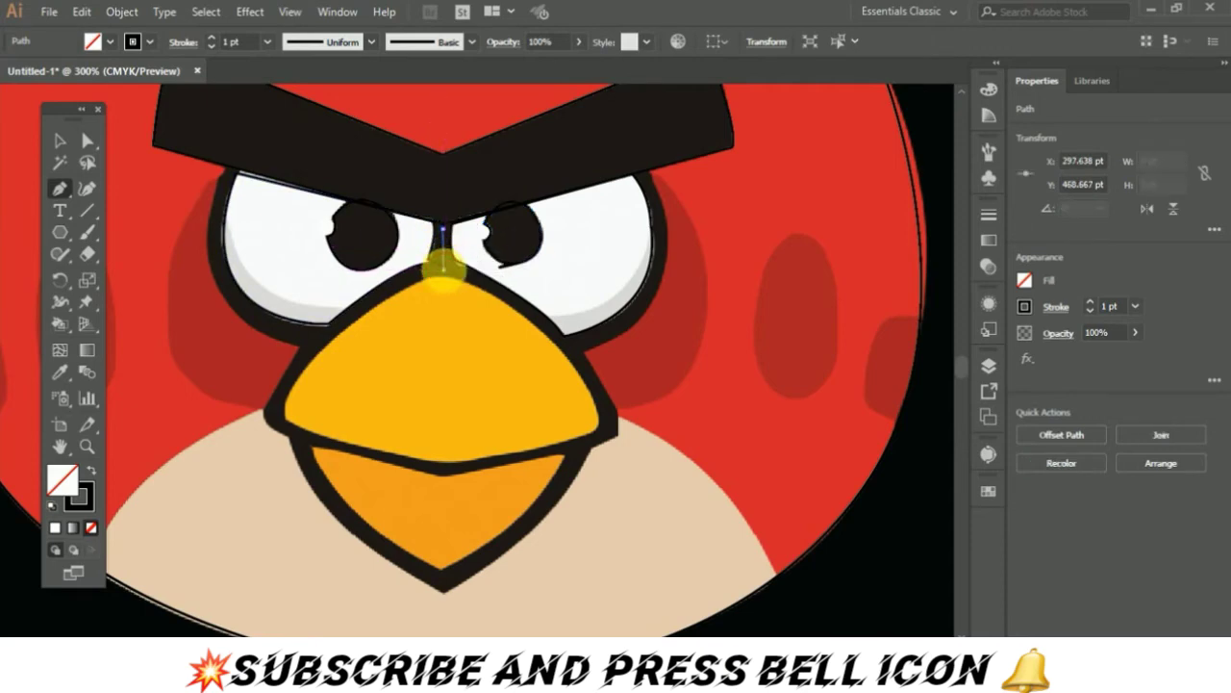
pyautogui.moveTo(273, 411)
pyautogui.mouseDown()
pyautogui.moveTo(284, 460)
pyautogui.moveTo(234, 542)
pyautogui.mouseUp()
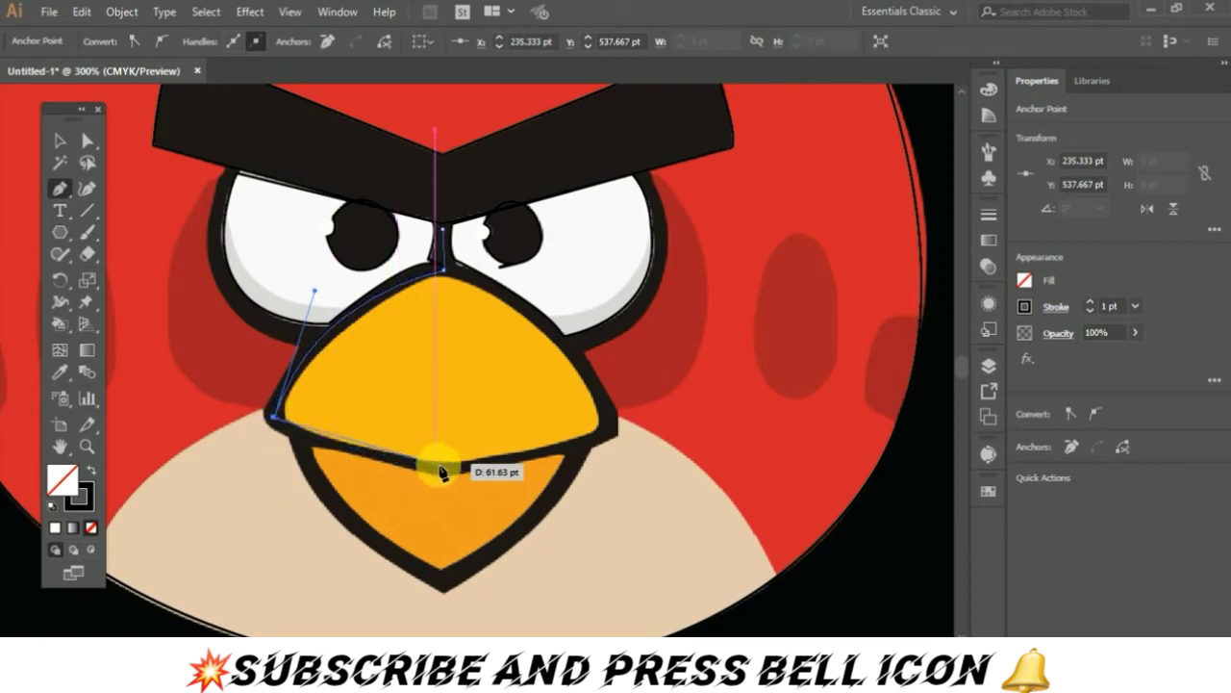
pyautogui.moveTo(439, 467)
pyautogui.mouseDown()
pyautogui.moveTo(515, 468)
pyautogui.moveTo(539, 454)
pyautogui.mouseUp()
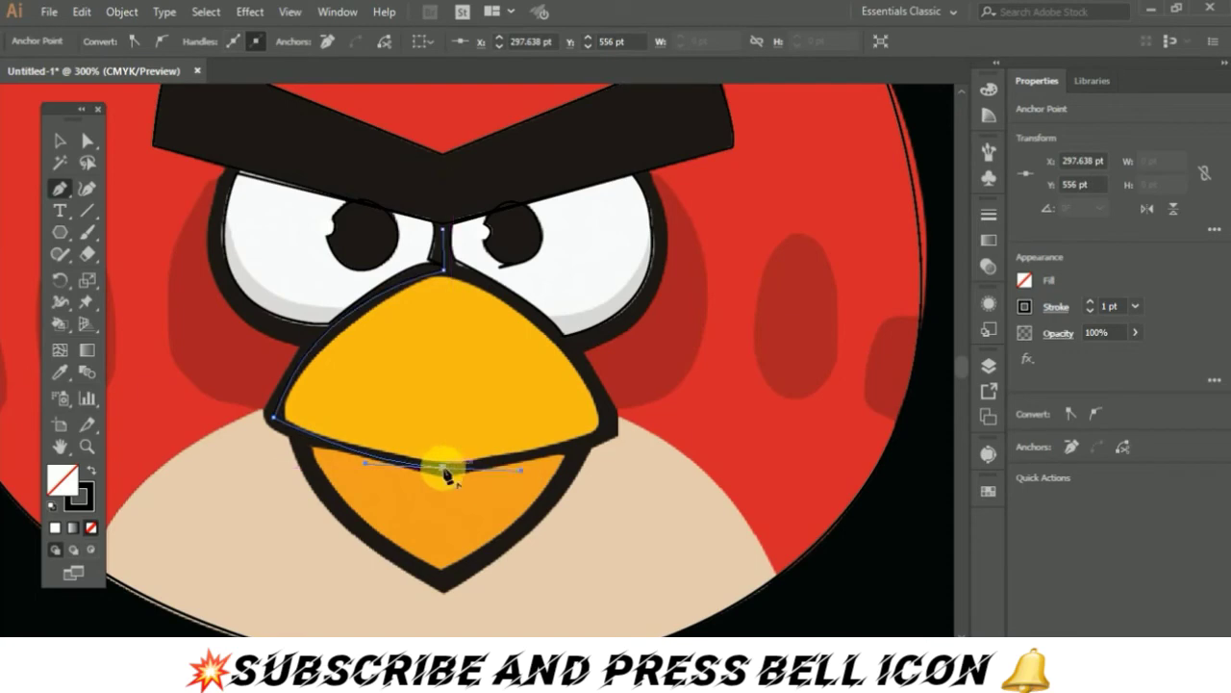
pyautogui.moveTo(612, 424); pyautogui.dragTo(635, 392)
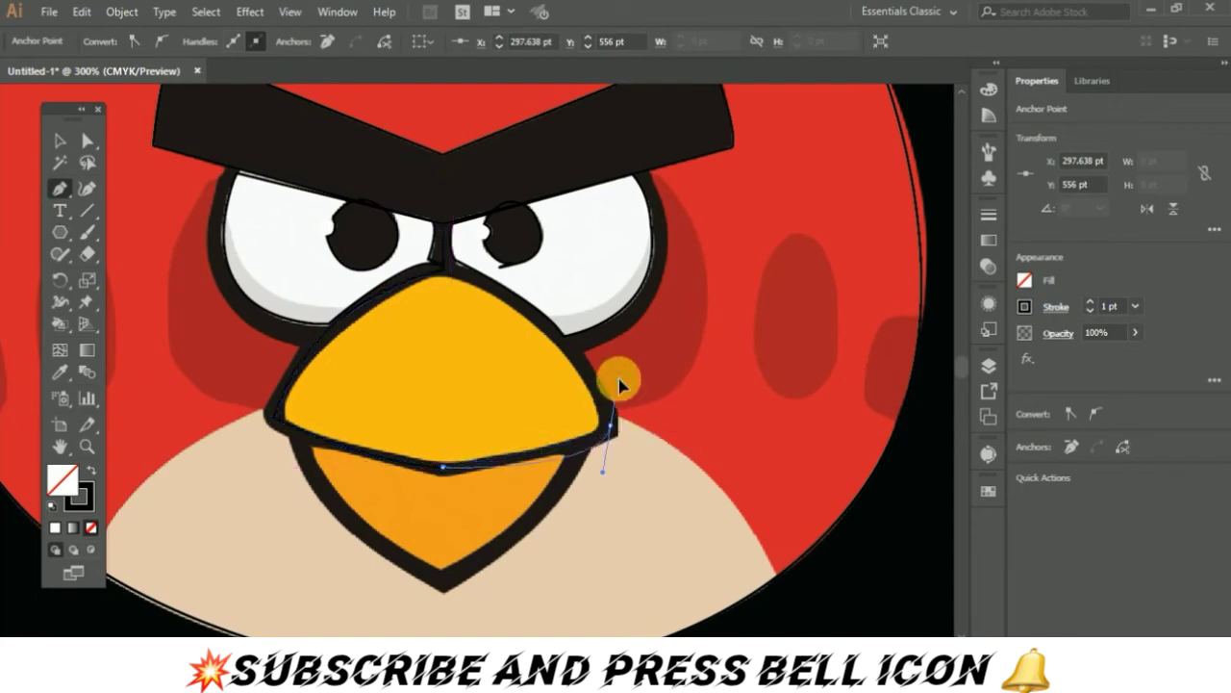
pyautogui.click(612, 423)
pyautogui.scroll(-3, 347, 465)
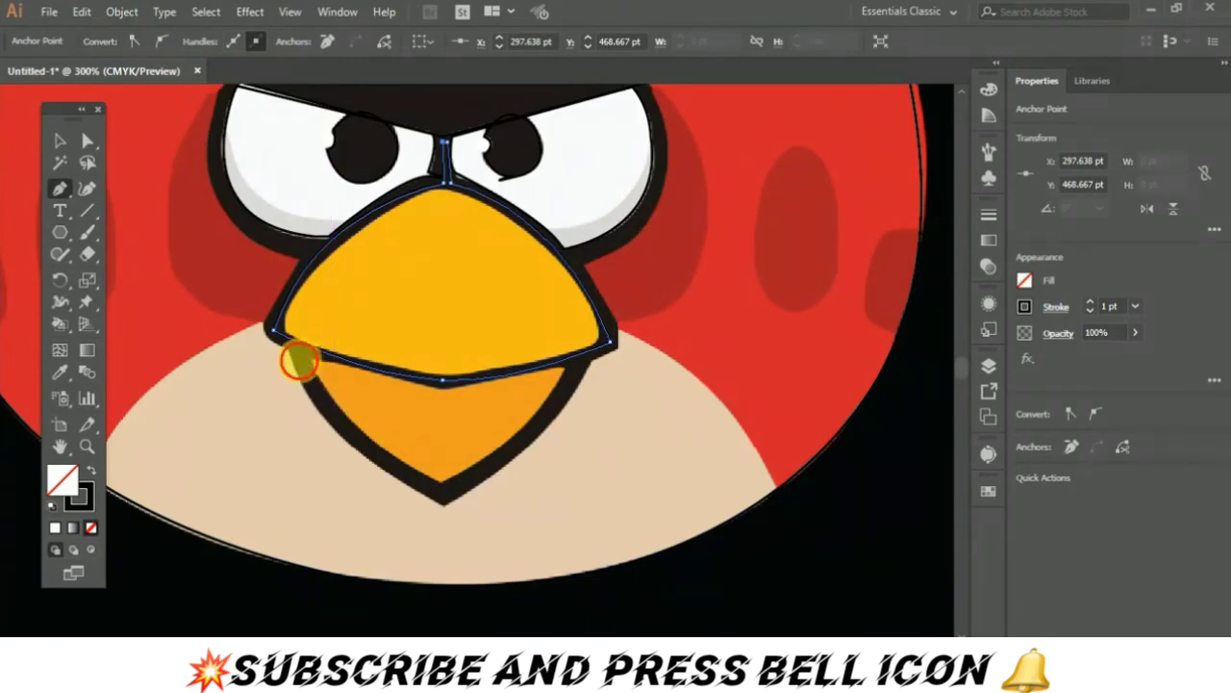
# - Start the lower beak outline at its left corner, through the bottom tip to the right corner
pyautogui.click(299, 361)
pyautogui.moveTo(440, 492); pyautogui.dragTo(475, 510)
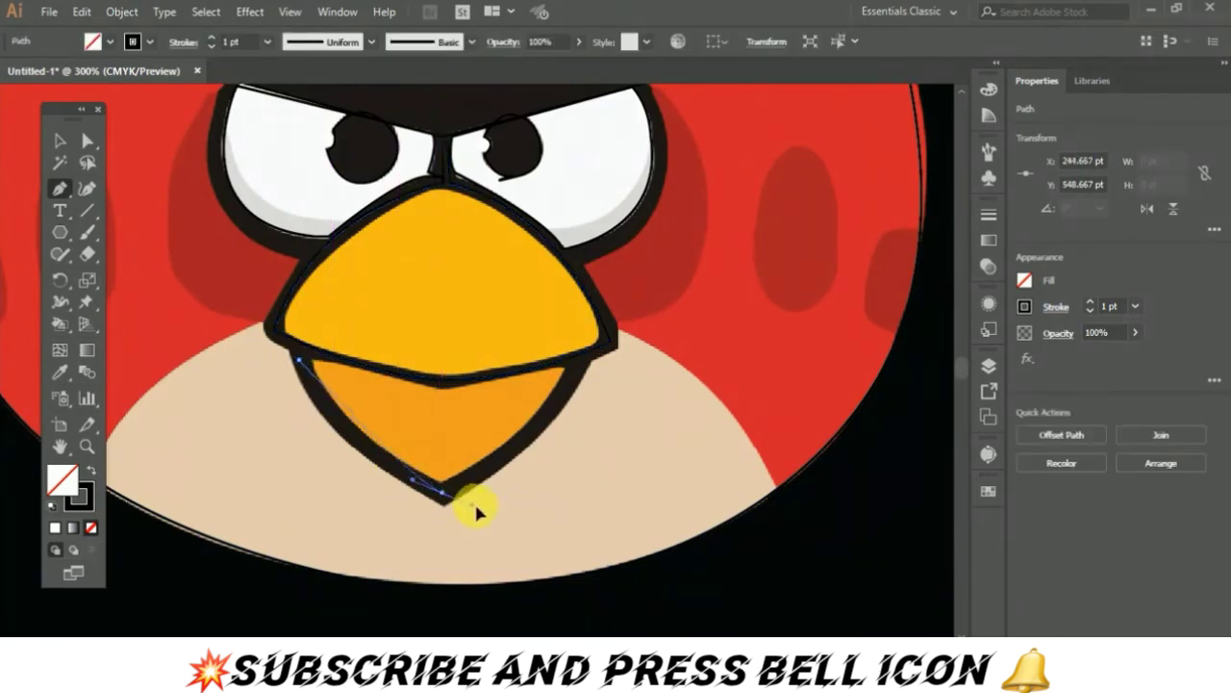
pyautogui.click(442, 494)
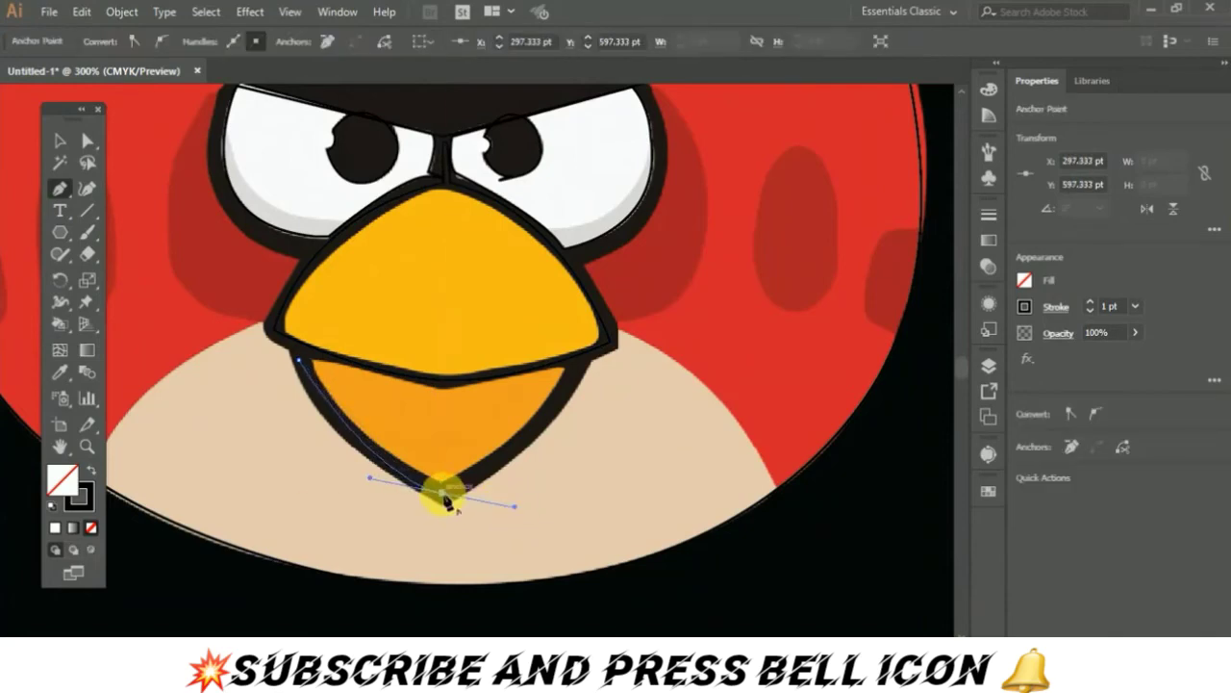
pyautogui.click(442, 493)
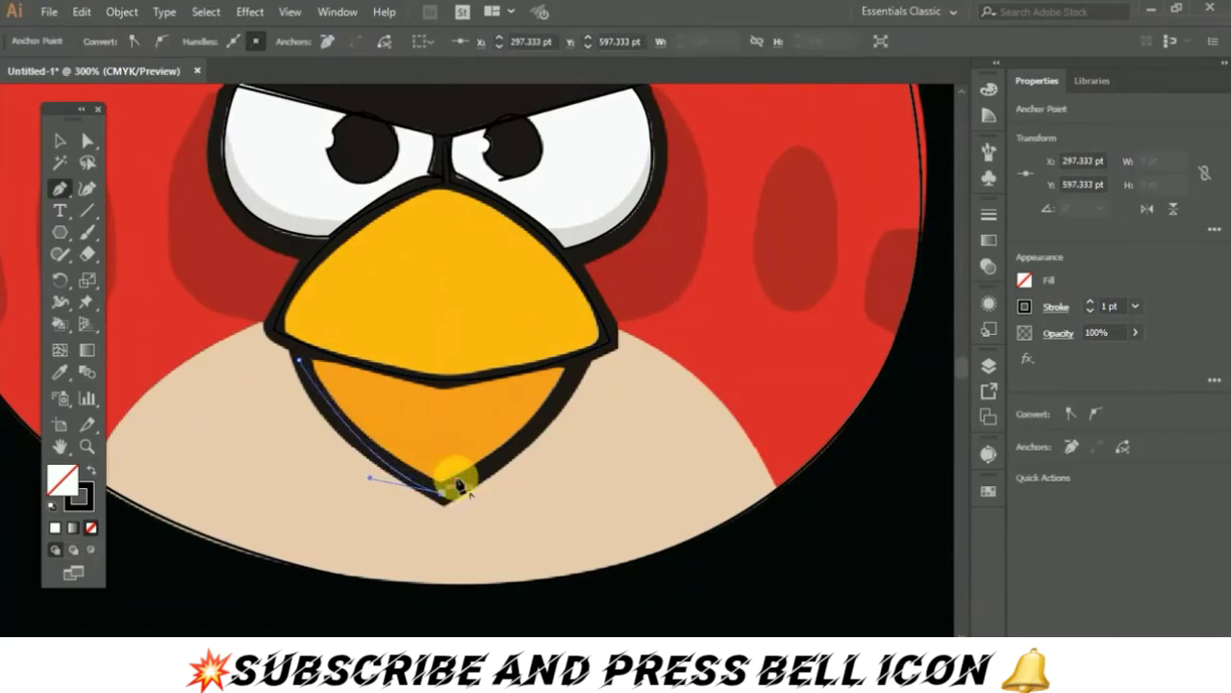
pyautogui.click(583, 369)
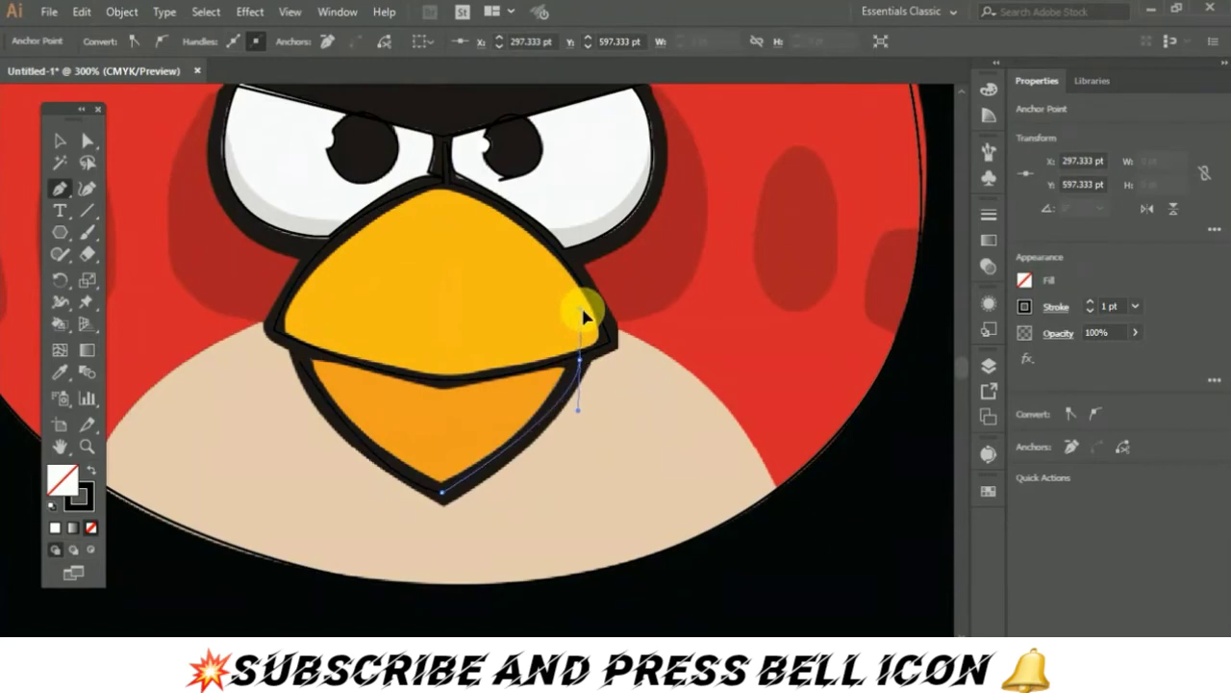
pyautogui.moveTo(580, 363); pyautogui.dragTo(586, 372)
# - Reshape the right corner and close the lower beak along its upper edge
pyautogui.click(448, 373)
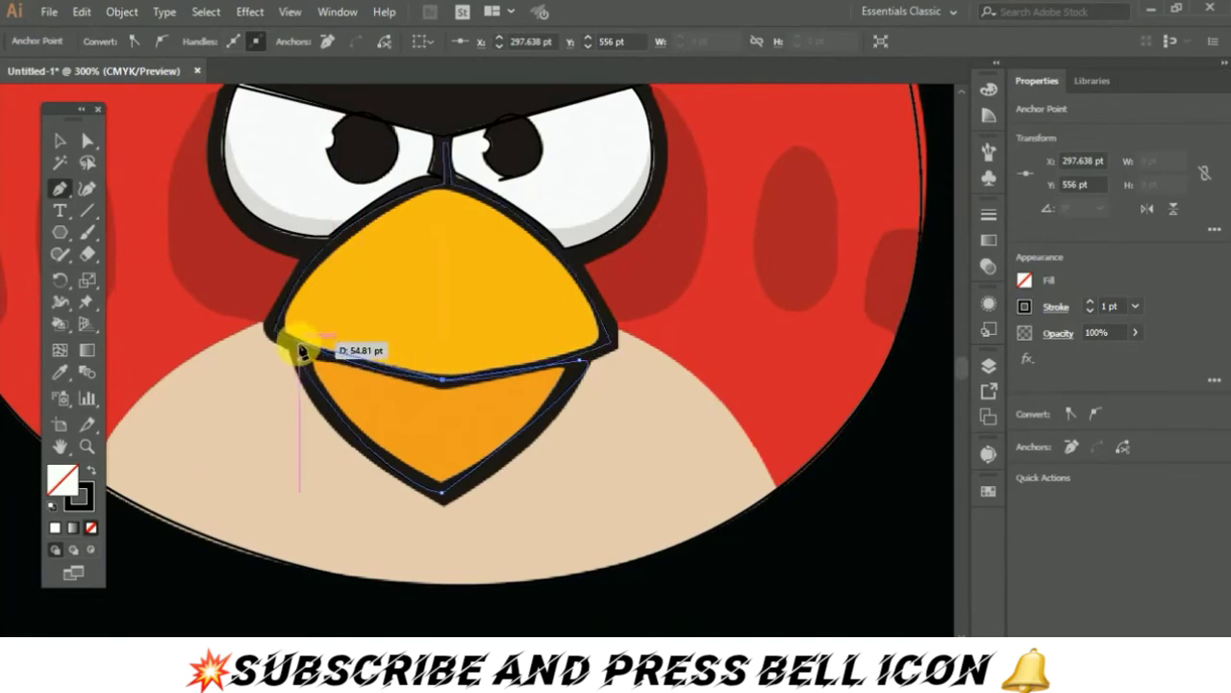
pyautogui.click(301, 354)
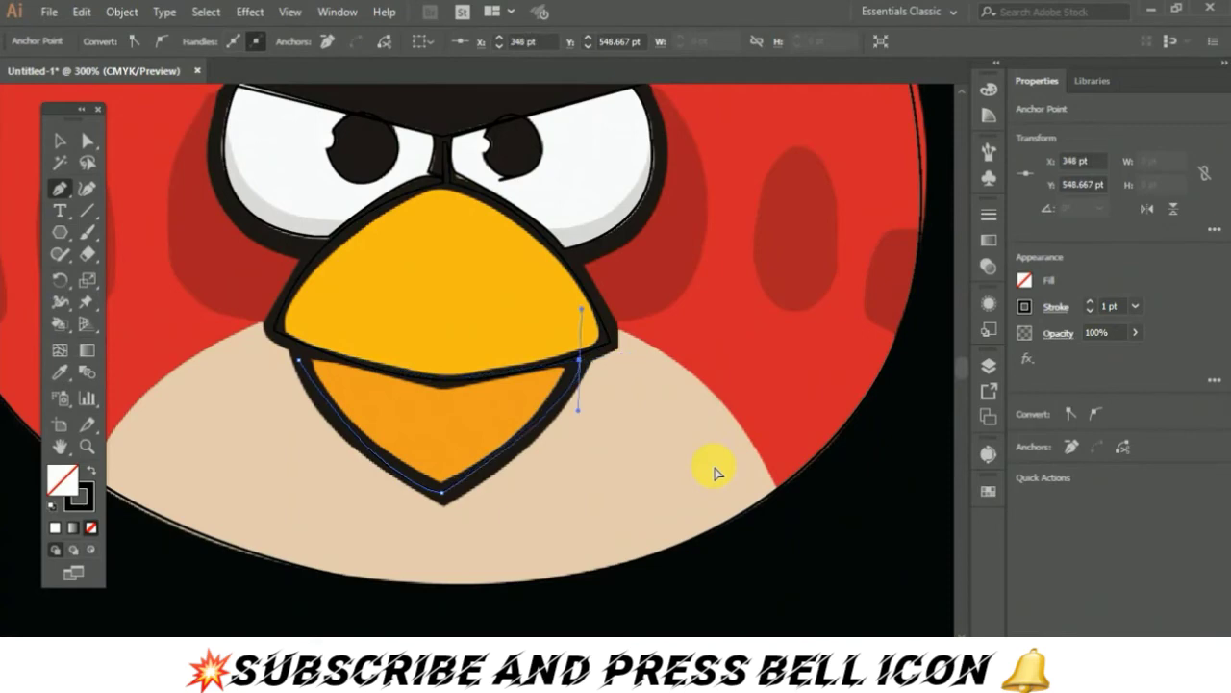
pyautogui.moveTo(581, 360); pyautogui.dragTo(577, 410)
pyautogui.click(581, 363)
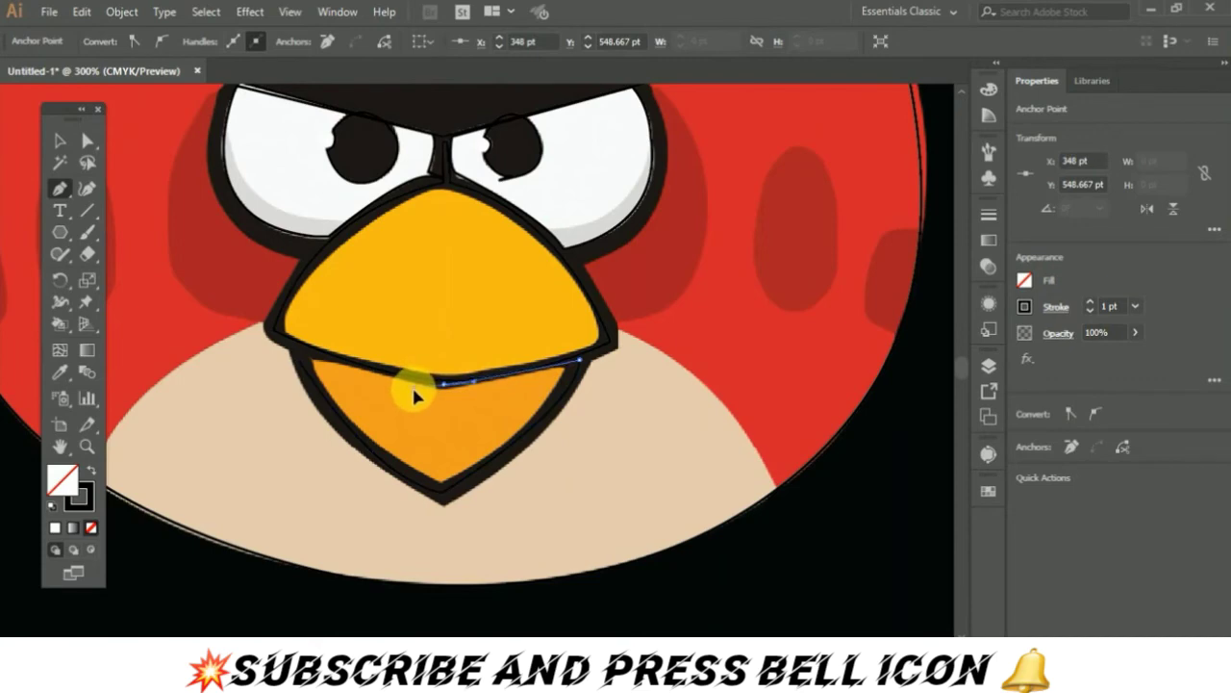
pyautogui.moveTo(412, 387); pyautogui.dragTo(442, 386)
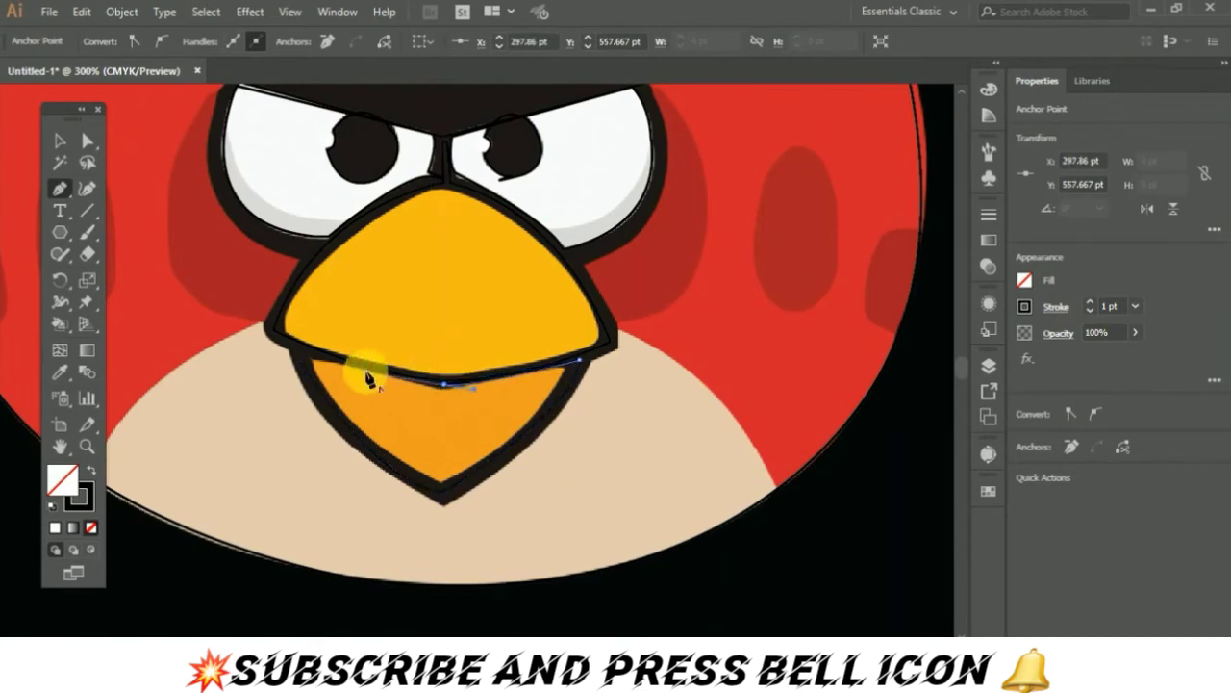
pyautogui.moveTo(320, 362)
pyautogui.mouseDown()
pyautogui.moveTo(299, 364)
pyautogui.moveTo(299, 380)
pyautogui.moveTo(275, 371)
pyautogui.mouseUp()
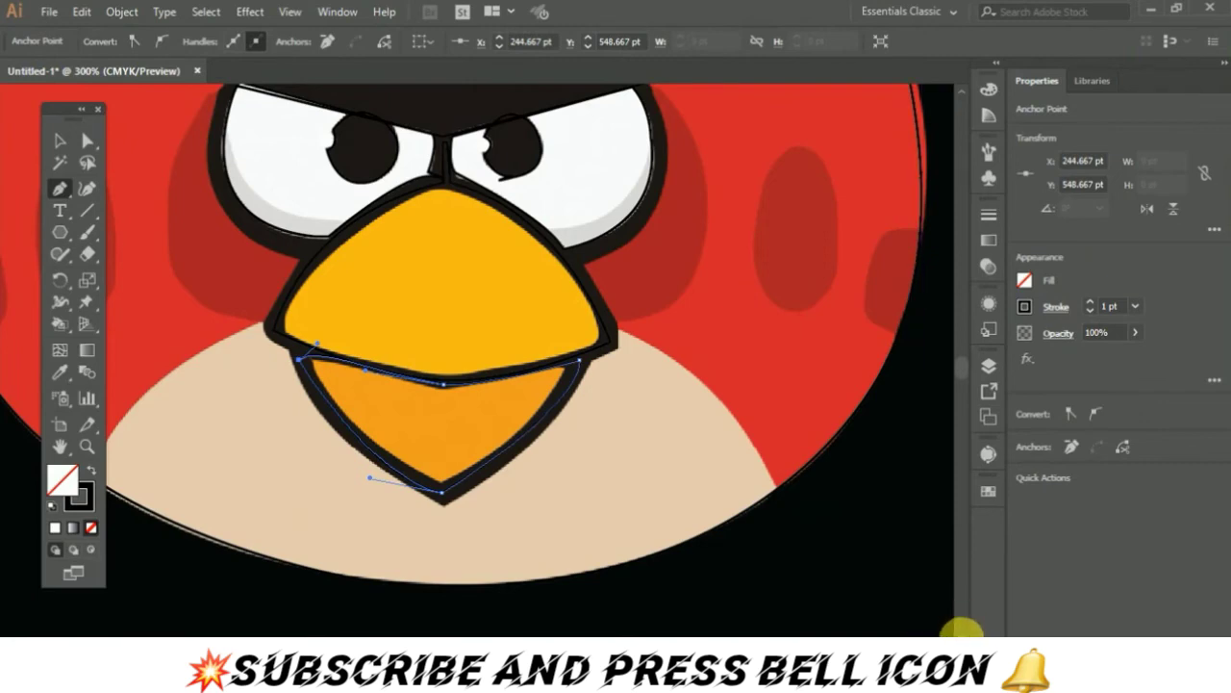
# - Begin the cream chest path at its left edge and trace along the beak's left edge
pyautogui.scroll(-1, 962, 630)
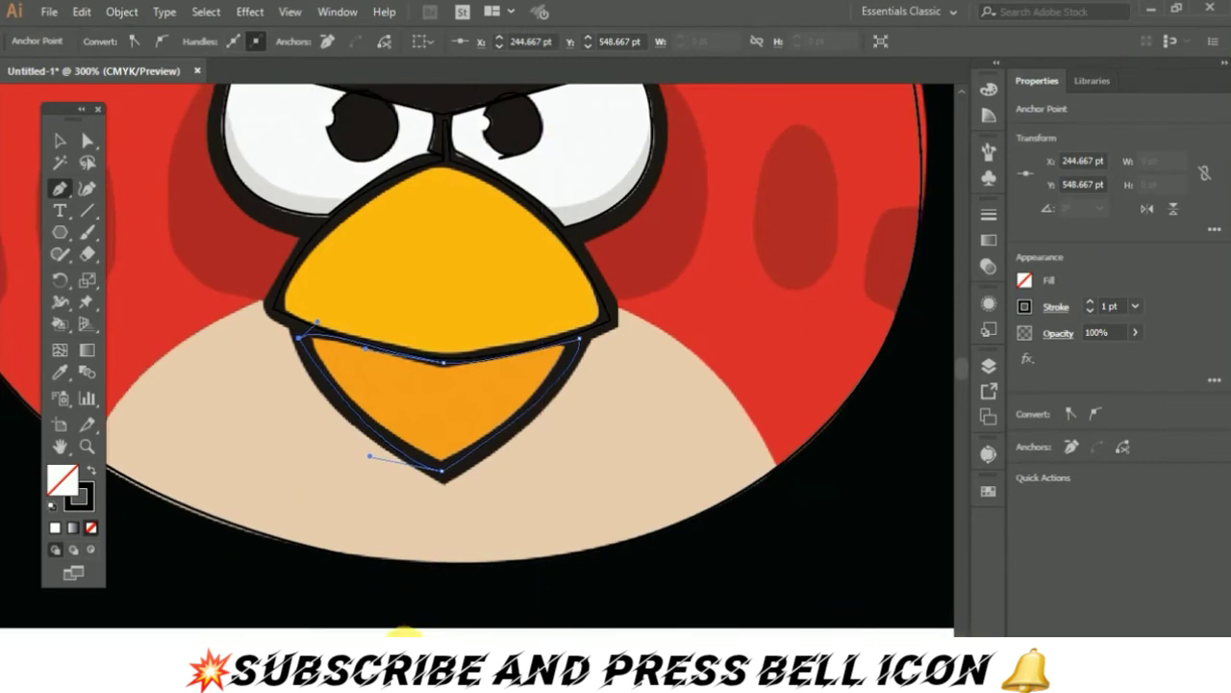
pyautogui.hscroll(-5, 396, 632)
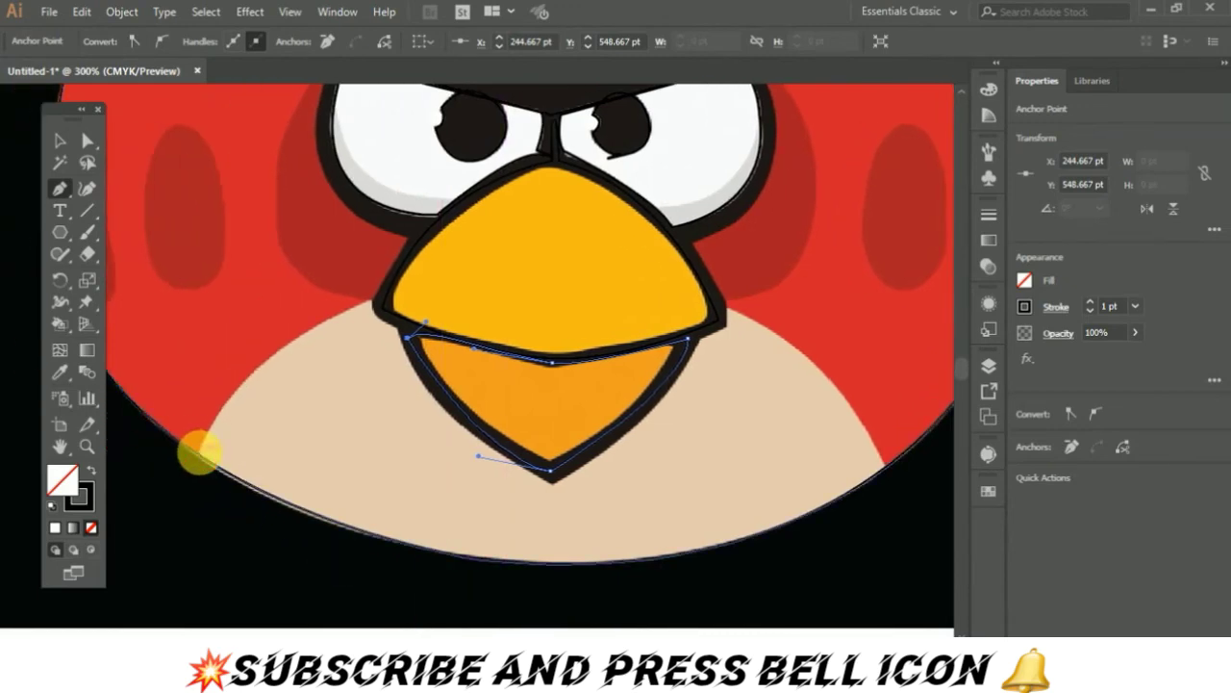
pyautogui.click(199, 452)
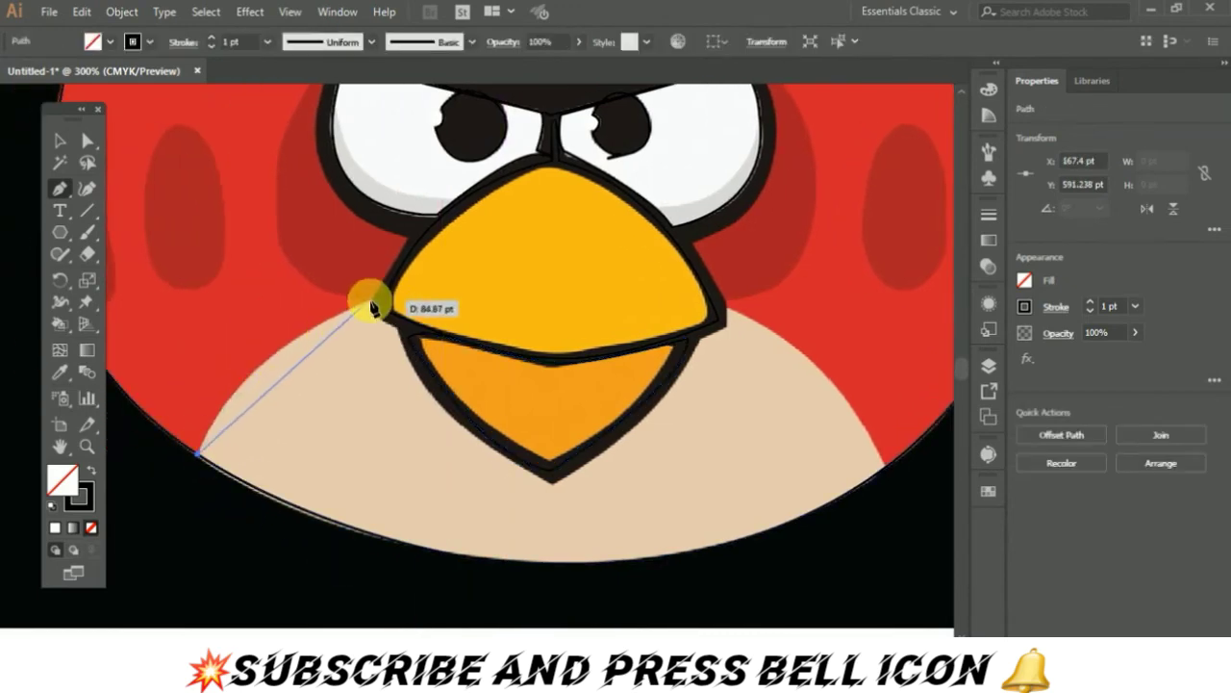
pyautogui.moveTo(370, 304); pyautogui.dragTo(477, 254)
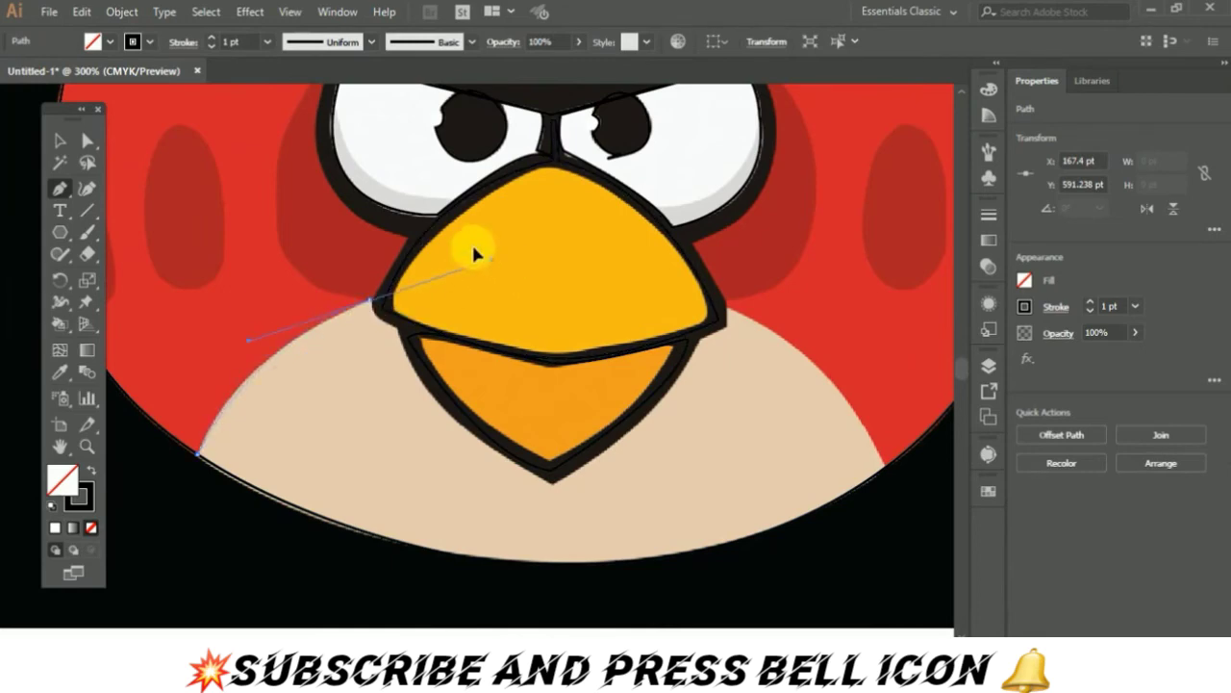
pyautogui.click(373, 306)
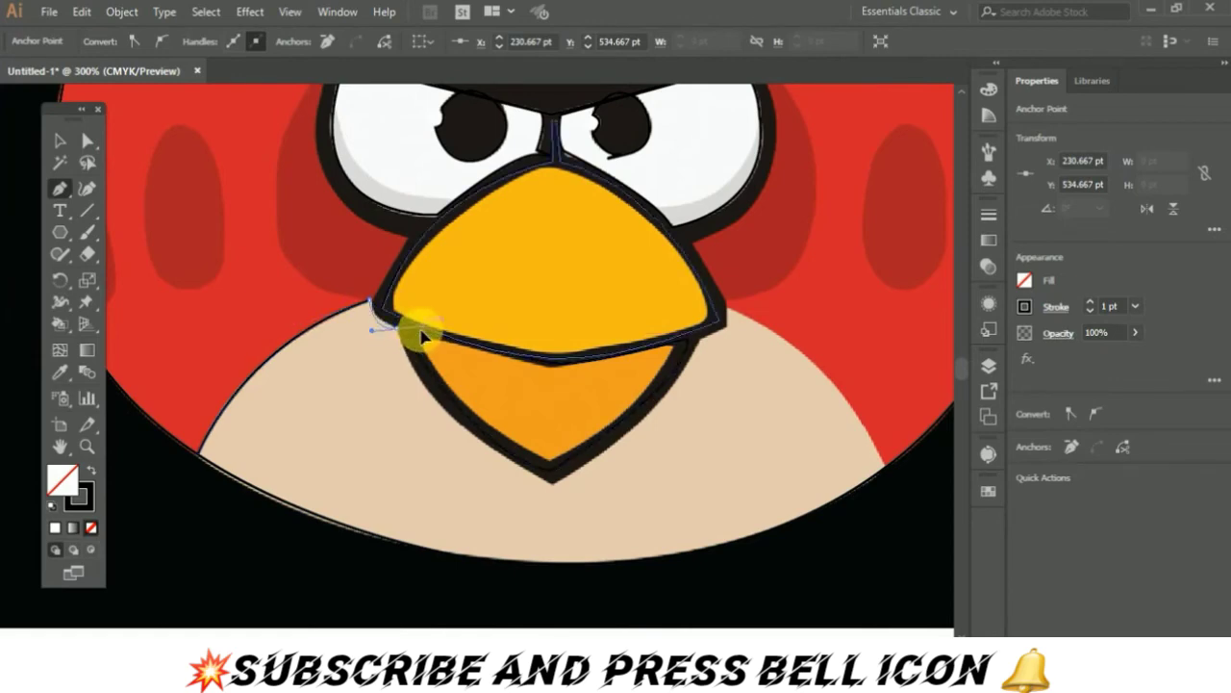
pyautogui.click(402, 337)
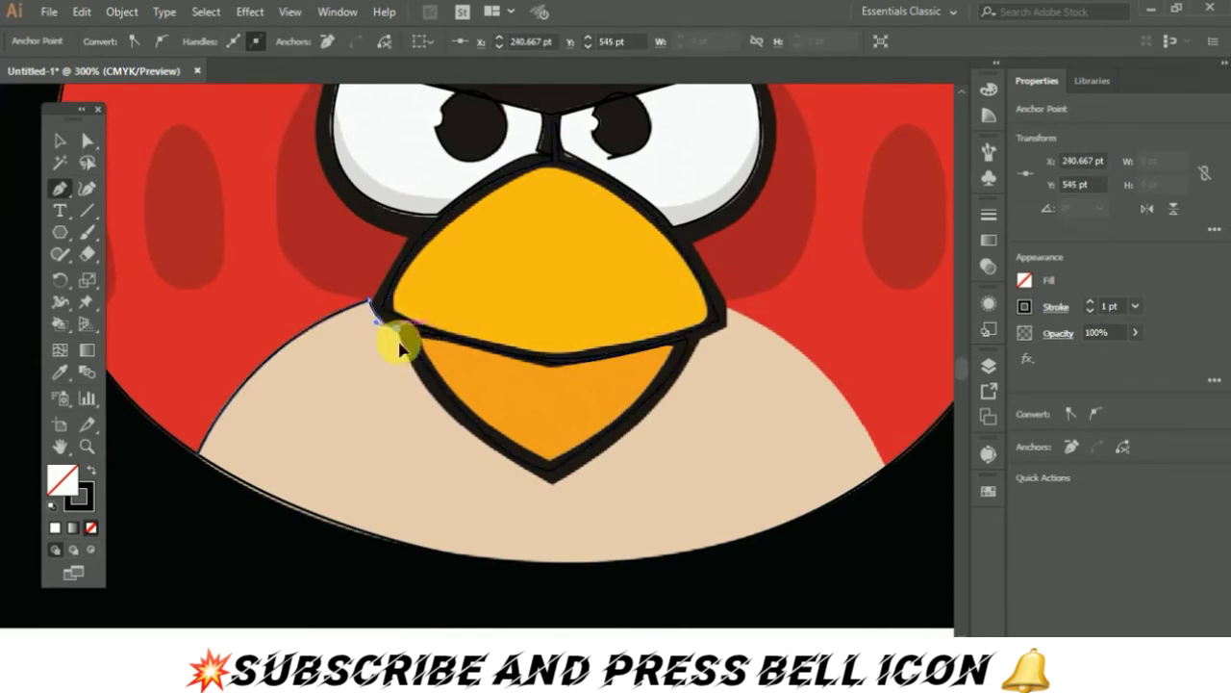
pyautogui.moveTo(403, 348)
pyautogui.mouseDown()
pyautogui.moveTo(433, 399)
pyautogui.moveTo(400, 334)
pyautogui.mouseUp()
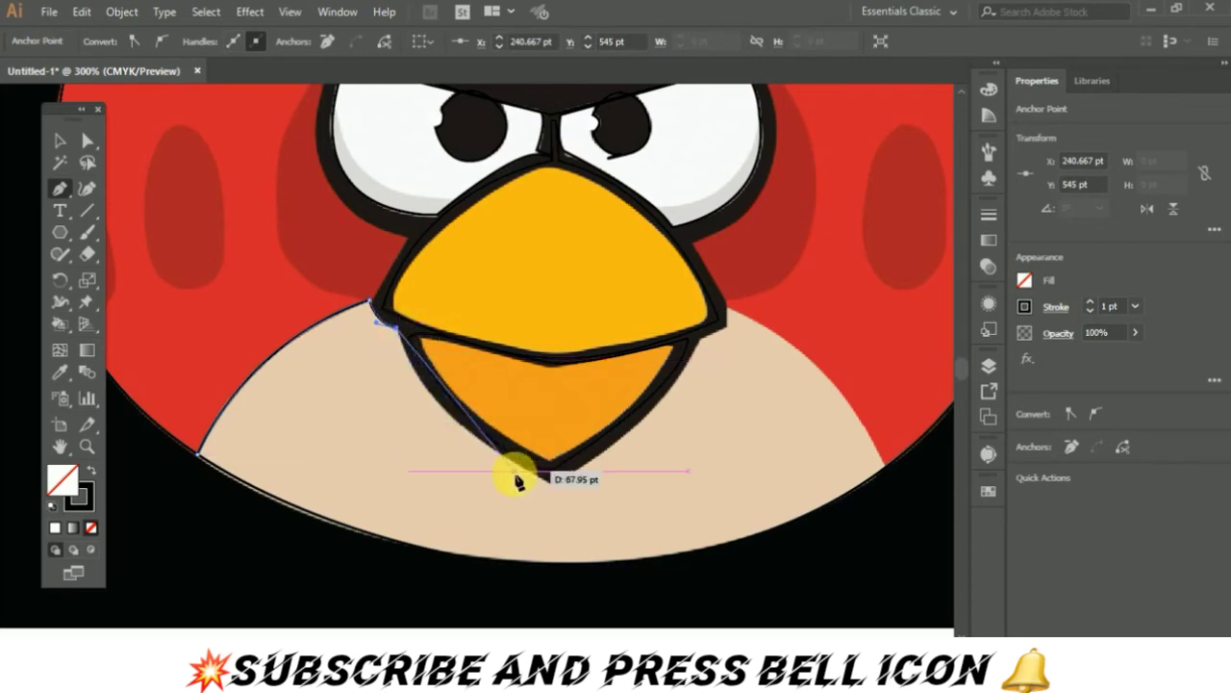
# - Continue around the beak tip and right corner, then close the chest with a curved bottom
pyautogui.moveTo(552, 483)
pyautogui.mouseDown()
pyautogui.moveTo(604, 518)
pyautogui.moveTo(660, 530)
pyautogui.mouseUp()
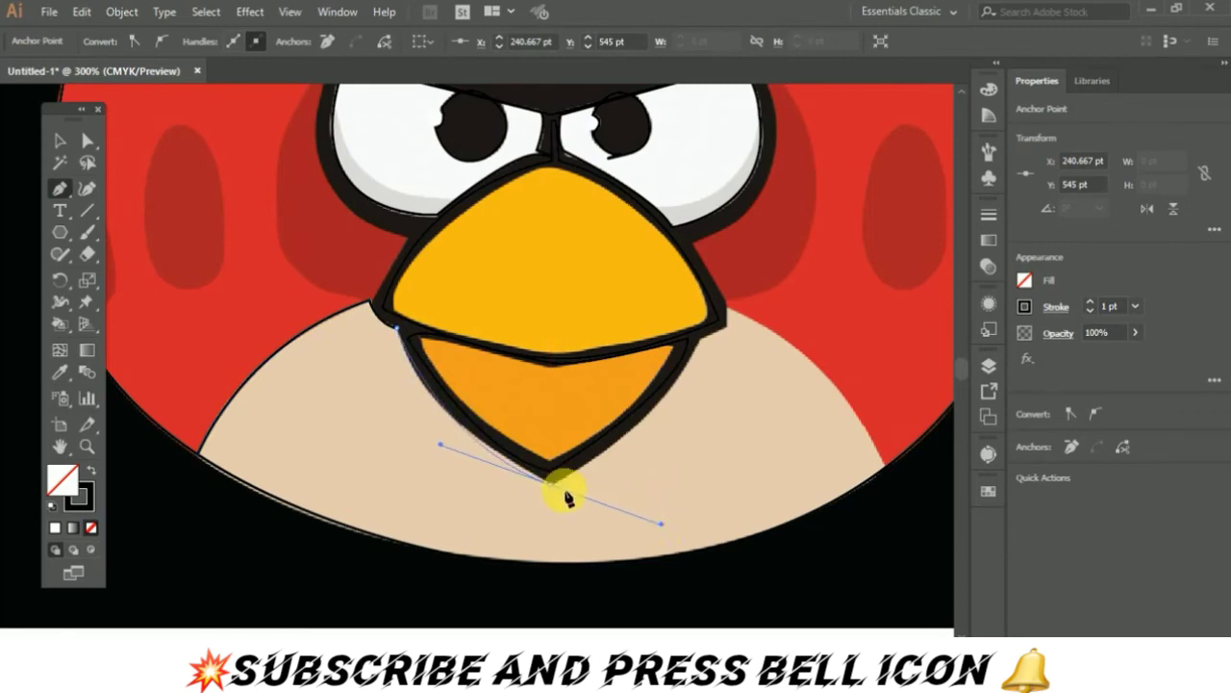
pyautogui.moveTo(699, 332)
pyautogui.mouseDown()
pyautogui.moveTo(689, 300)
pyautogui.moveTo(702, 347)
pyautogui.mouseUp()
pyautogui.click(701, 335)
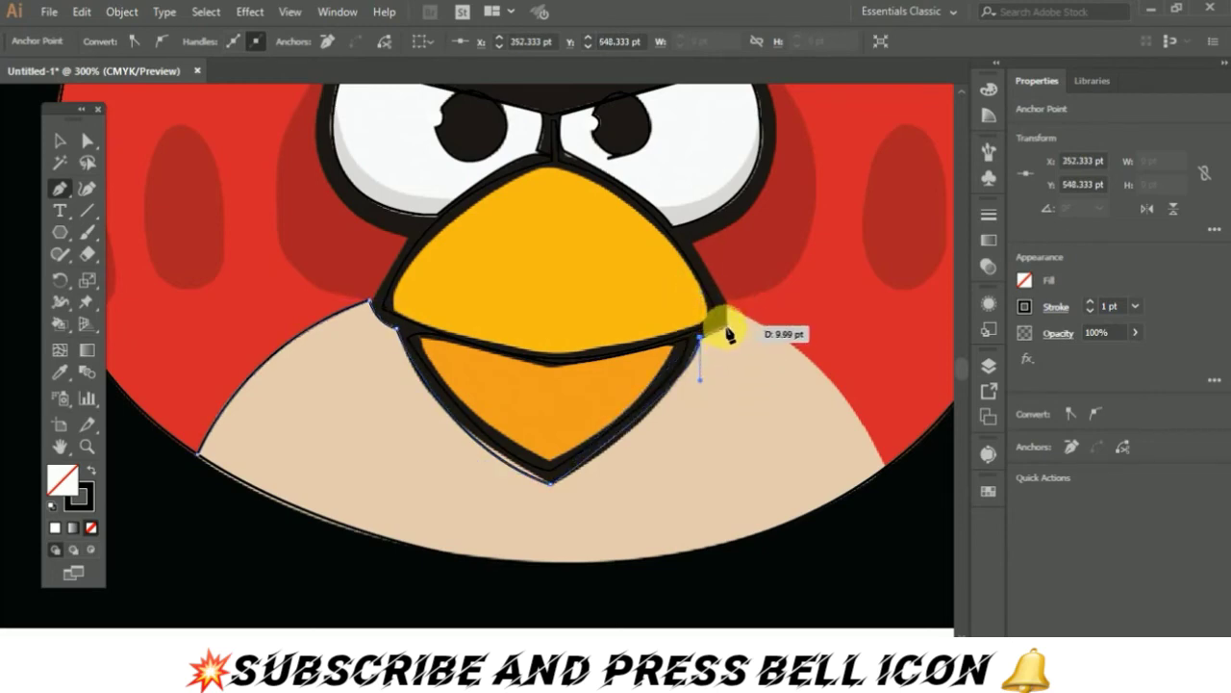
pyautogui.click(724, 308)
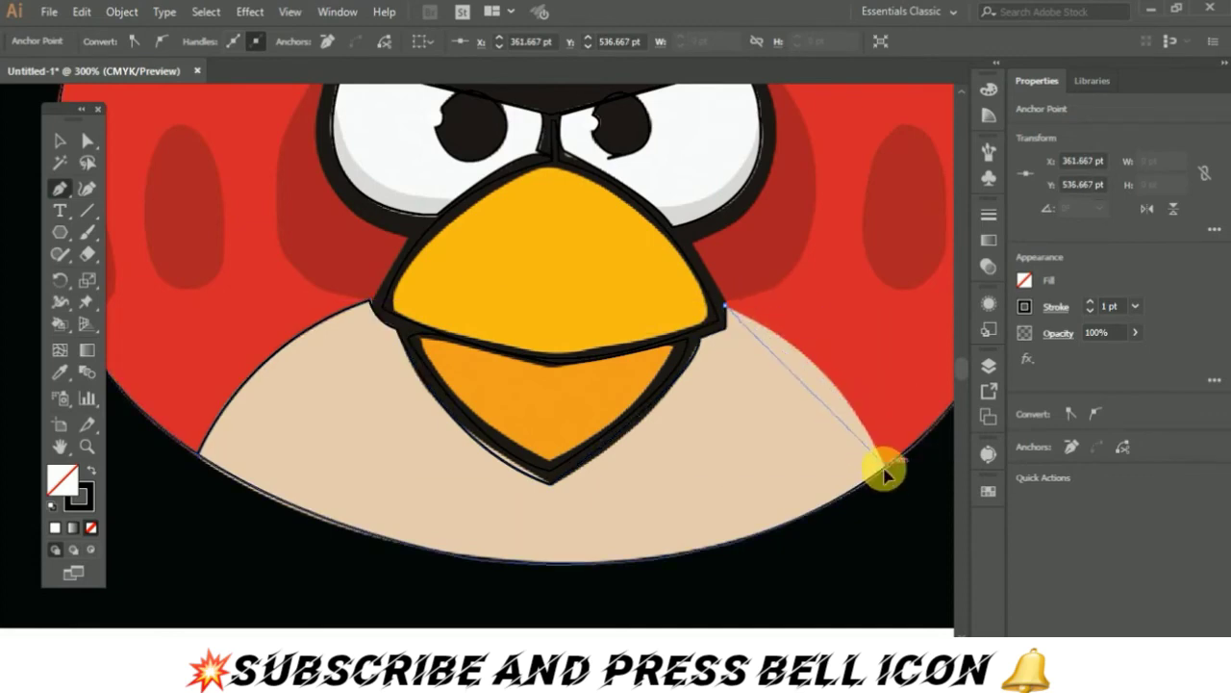
pyautogui.moveTo(885, 466)
pyautogui.mouseDown()
pyautogui.moveTo(885, 533)
pyautogui.moveTo(934, 522)
pyautogui.moveTo(908, 551)
pyautogui.mouseUp()
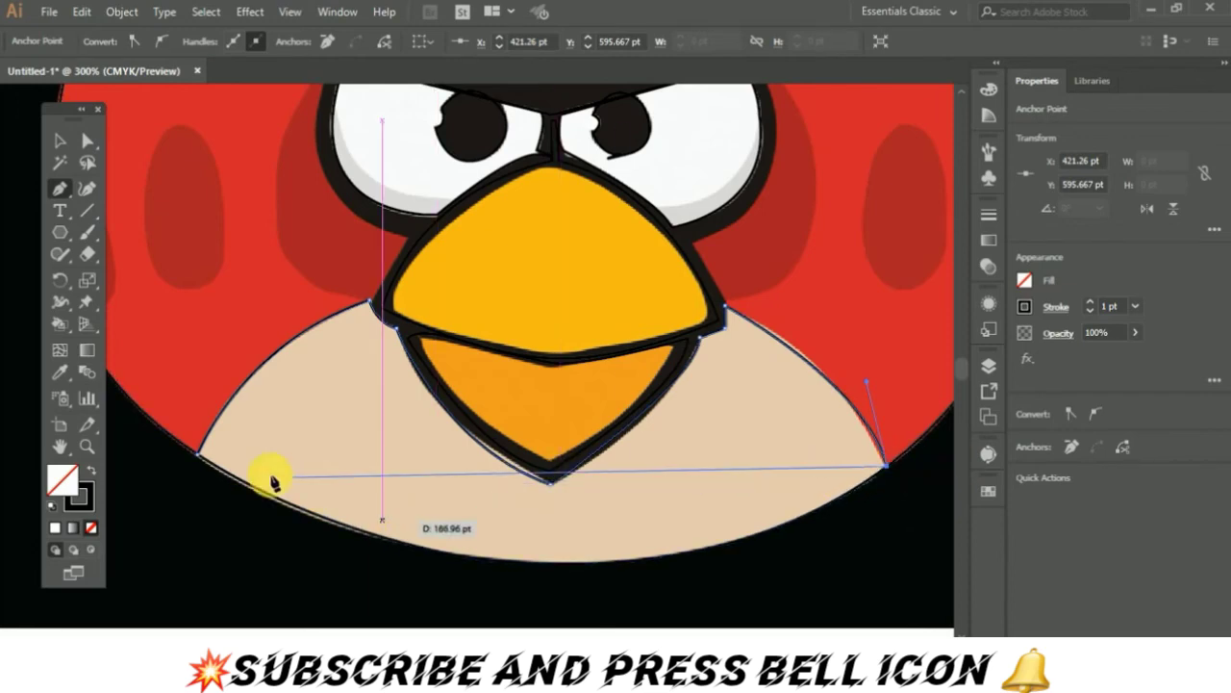
pyautogui.moveTo(200, 458); pyautogui.dragTo(96, 311)
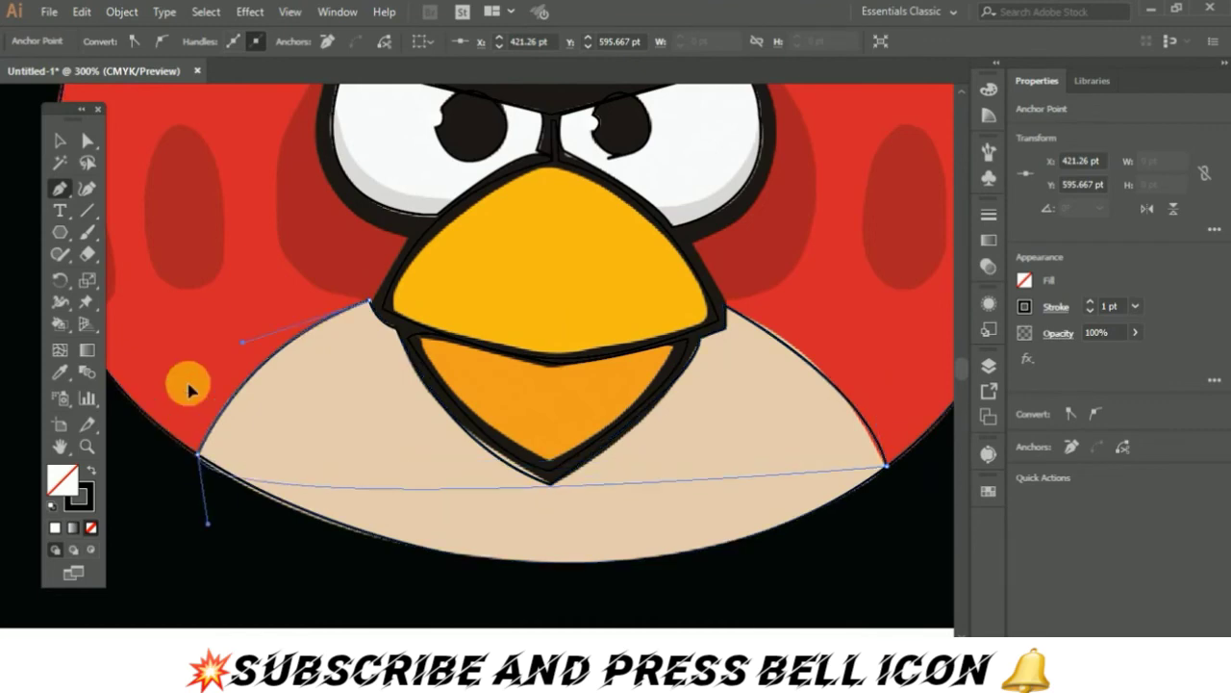
pyautogui.hscroll(-5, 29, 274)
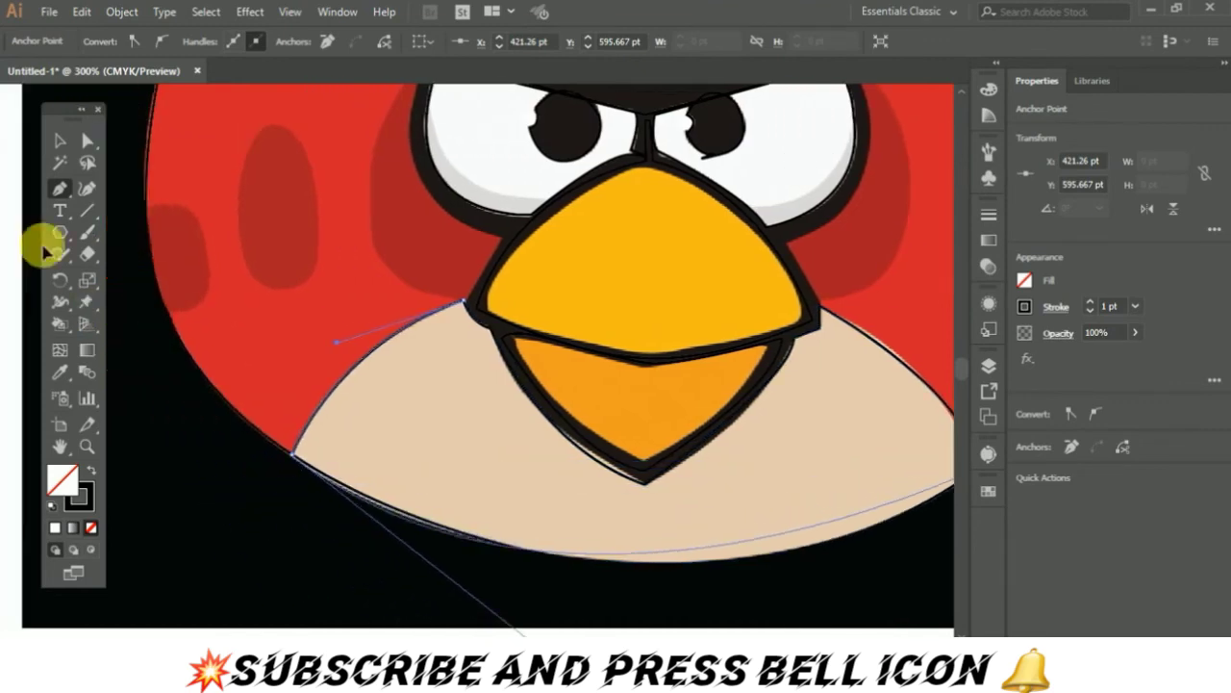
pyautogui.hscroll(-6, 19, 260)
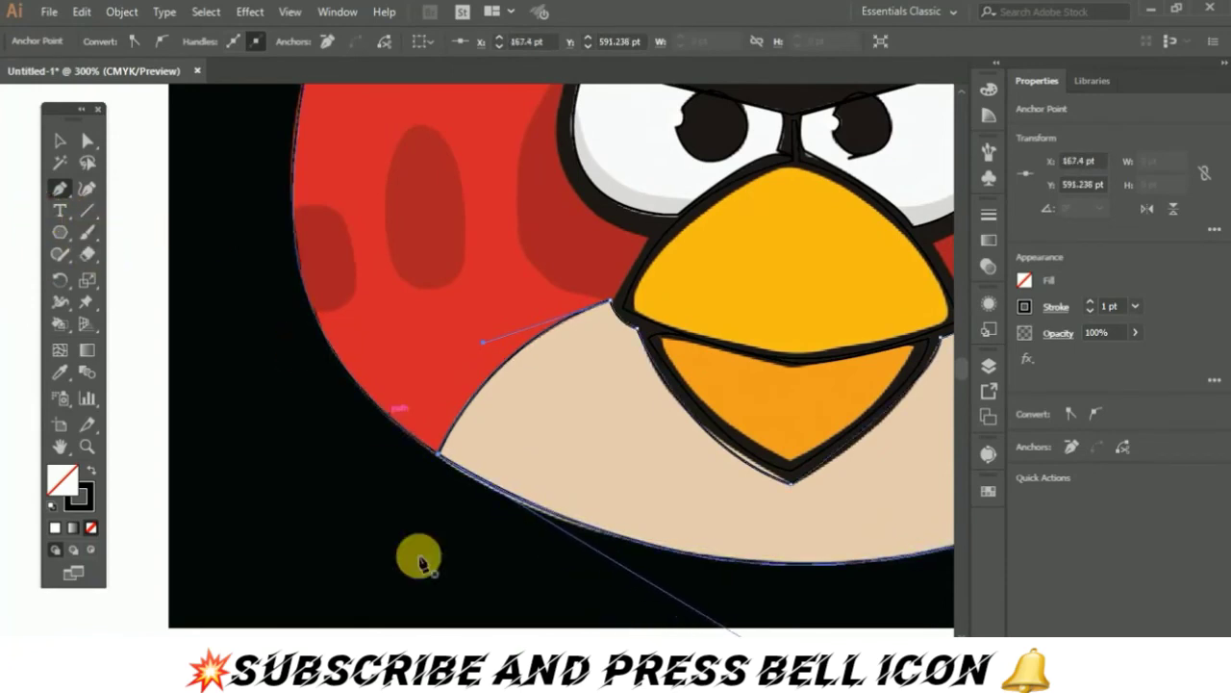
# - Zoom out to 150% from the status bar to see the whole bird
pyautogui.click(60, 631)
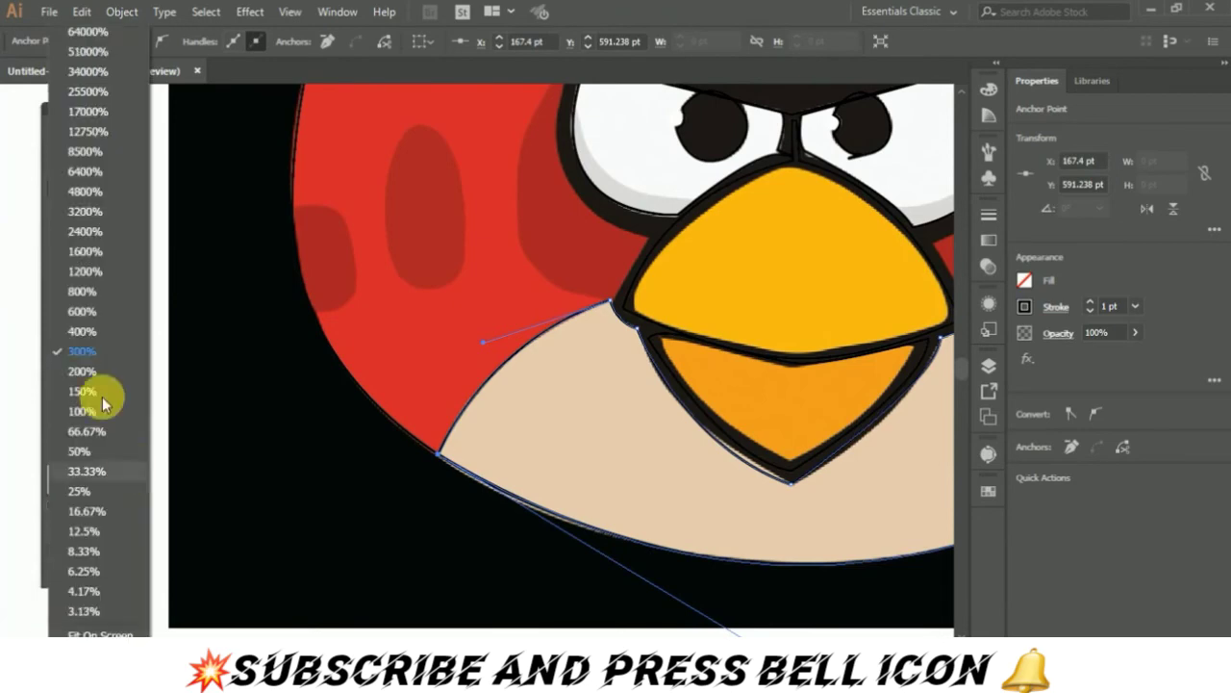
pyautogui.click(86, 390)
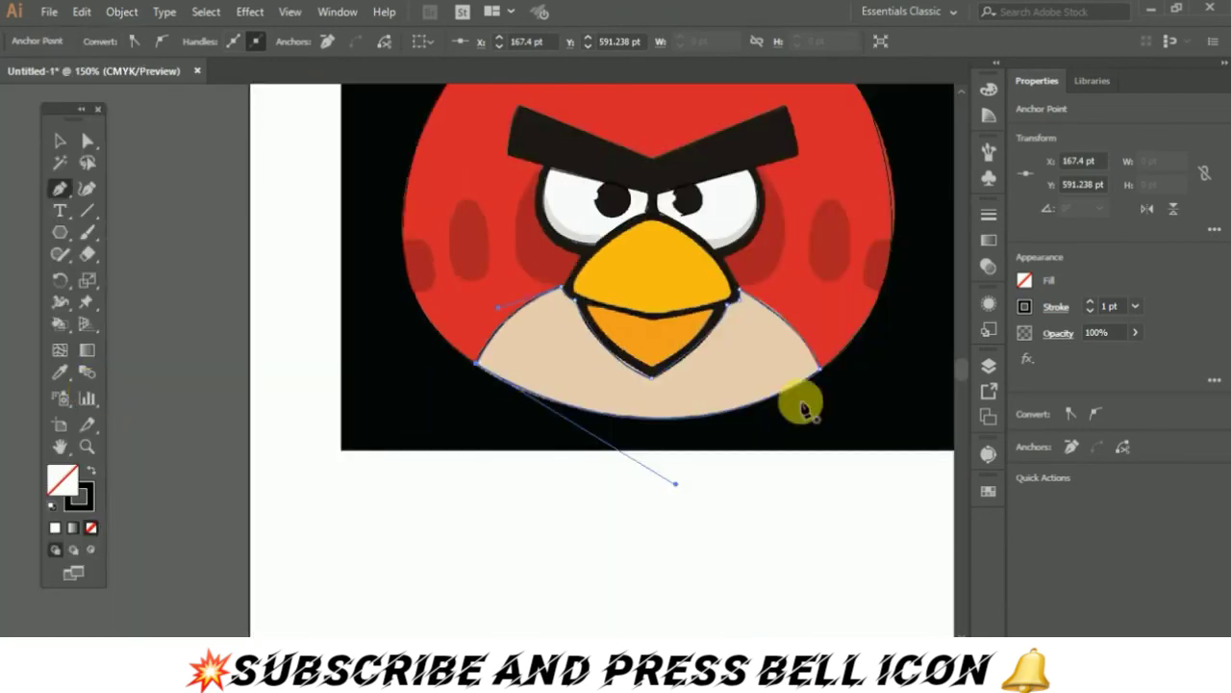
pyautogui.scroll(2, 965, 93)
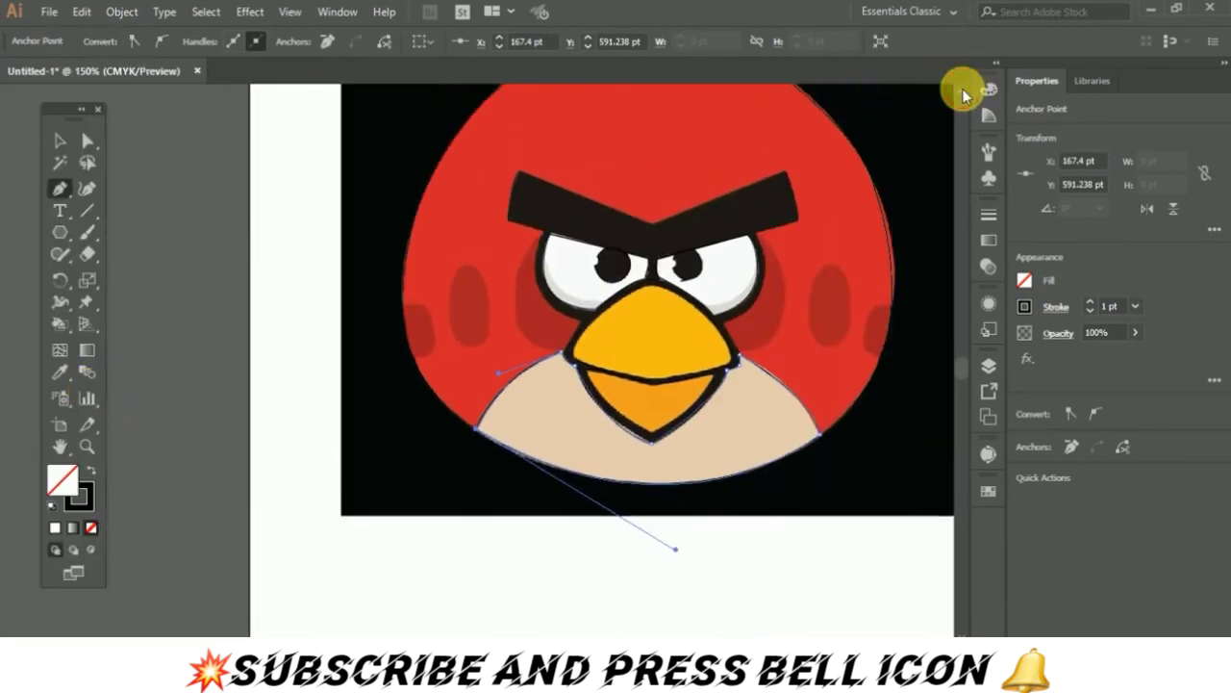
pyautogui.scroll(2, 965, 93)
pyautogui.scroll(2, 965, 93)
pyautogui.scroll(1, 965, 94)
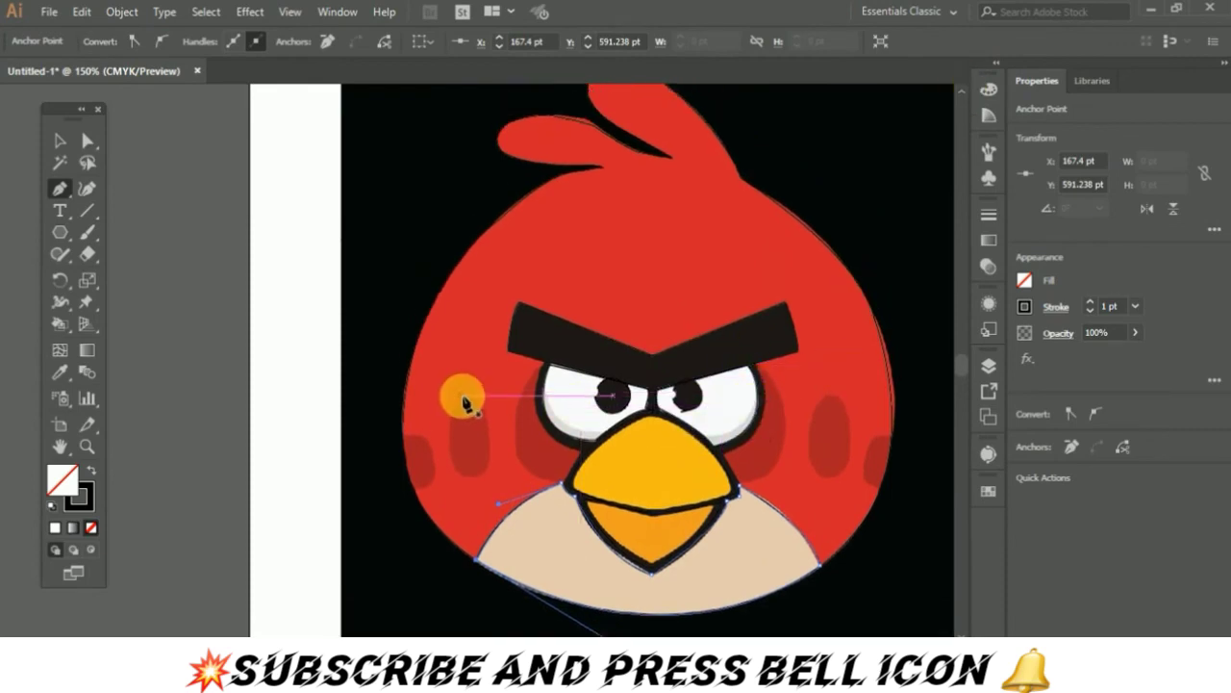
# - Trace the inner left cheek patch as a closed leaf-shaped path, adjusting its bottom point
pyautogui.moveTo(462, 396); pyautogui.dragTo(469, 486)
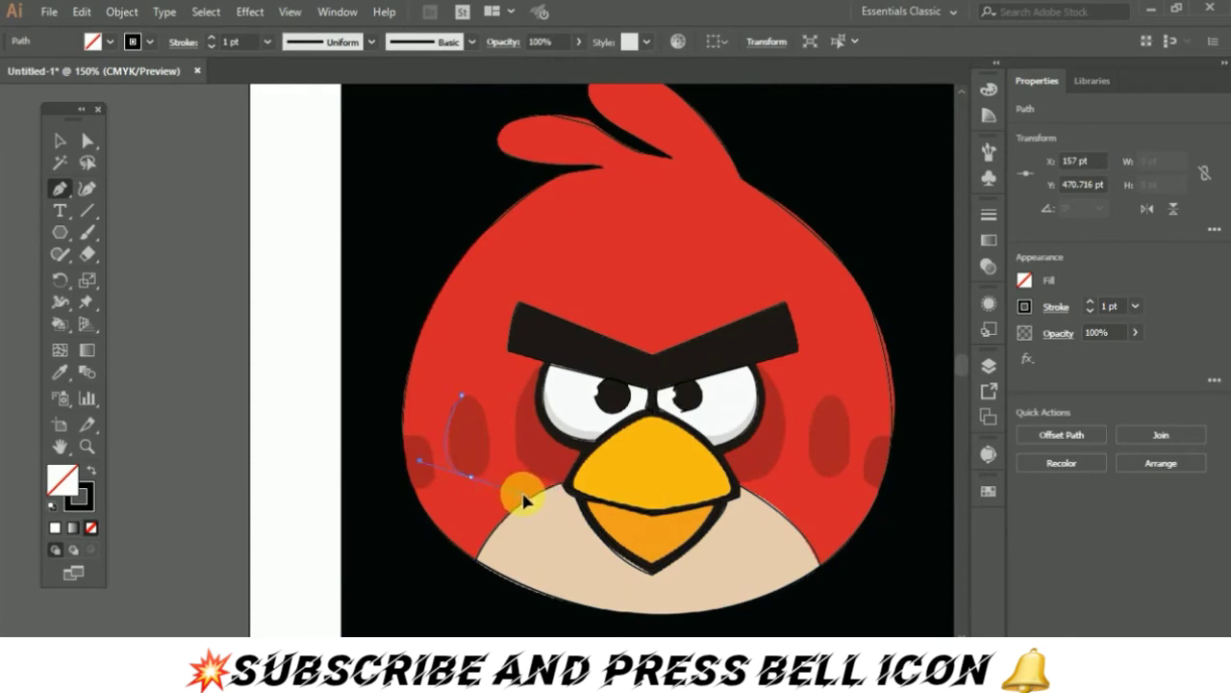
pyautogui.moveTo(497, 493)
pyautogui.mouseDown()
pyautogui.moveTo(474, 481)
pyautogui.moveTo(510, 466)
pyautogui.moveTo(470, 475)
pyautogui.moveTo(481, 407)
pyautogui.moveTo(462, 395)
pyautogui.mouseUp()
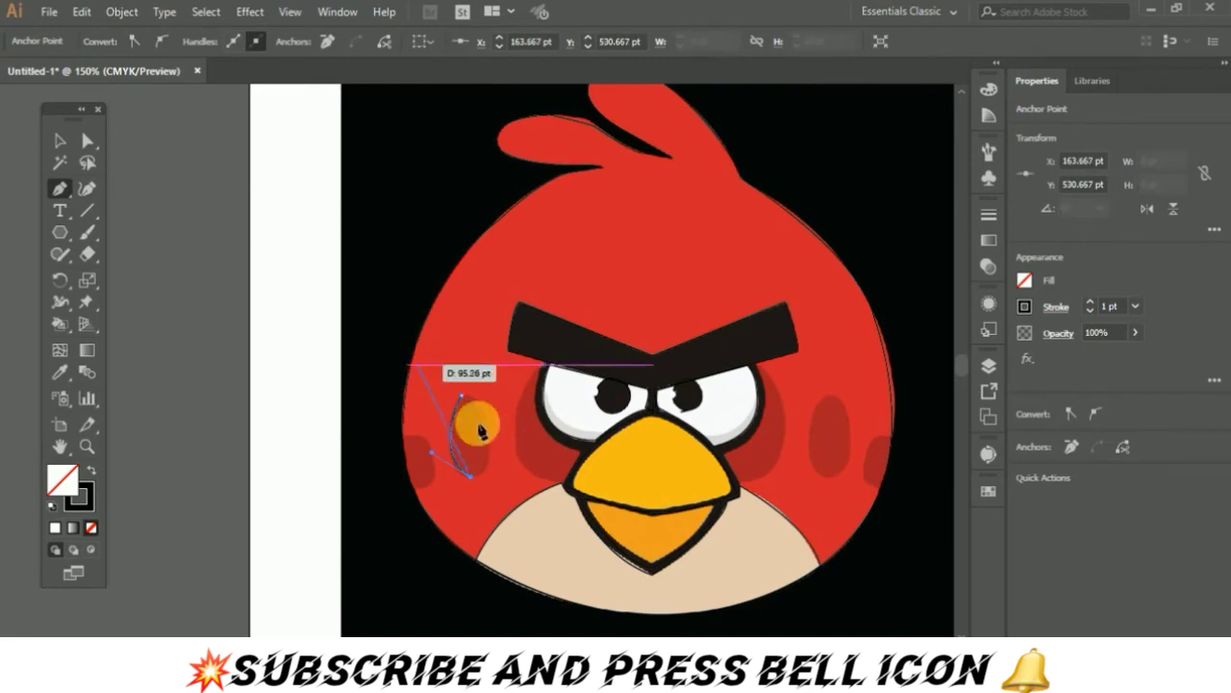
pyautogui.moveTo(471, 413)
pyautogui.mouseDown()
pyautogui.moveTo(481, 489)
pyautogui.moveTo(449, 447)
pyautogui.moveTo(473, 481)
pyautogui.mouseUp()
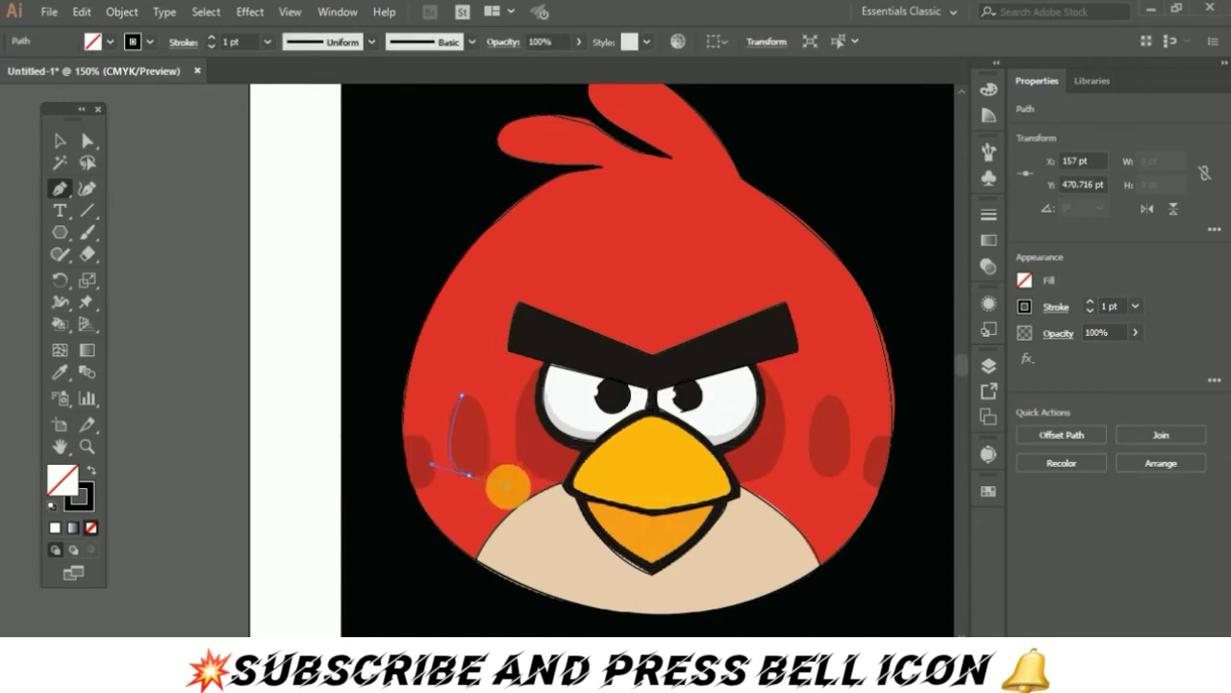
pyautogui.moveTo(462, 396); pyautogui.dragTo(463, 397)
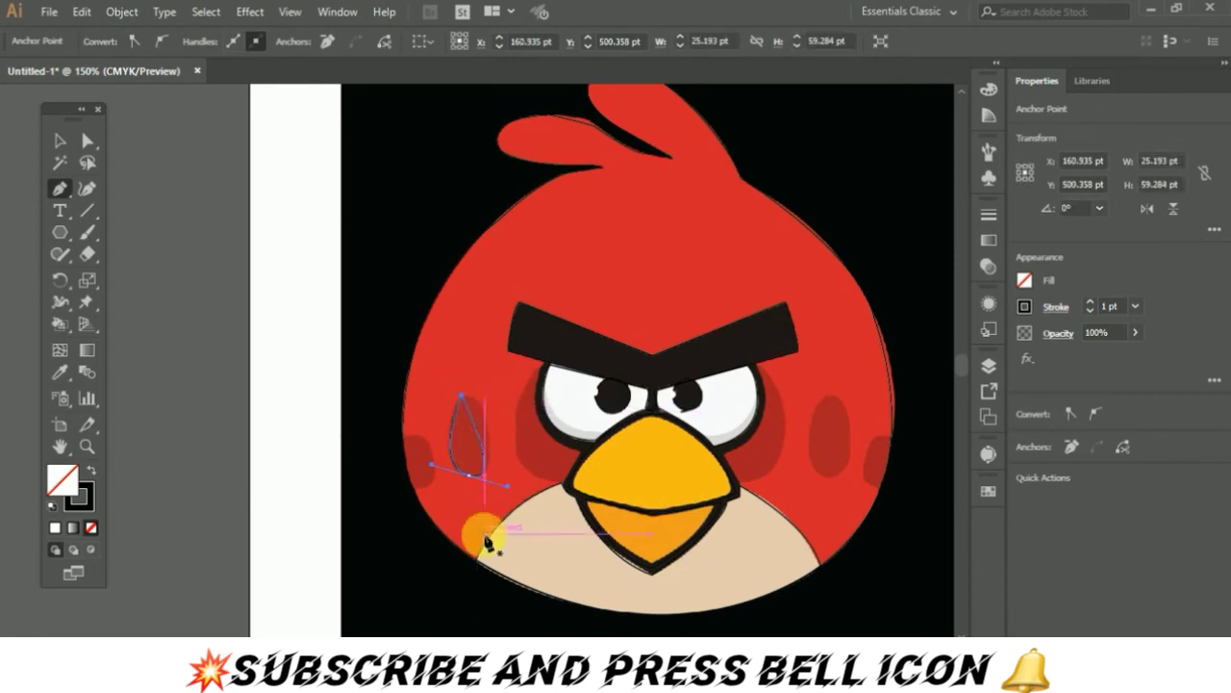
pyautogui.press('v')
pyautogui.click(486, 543)
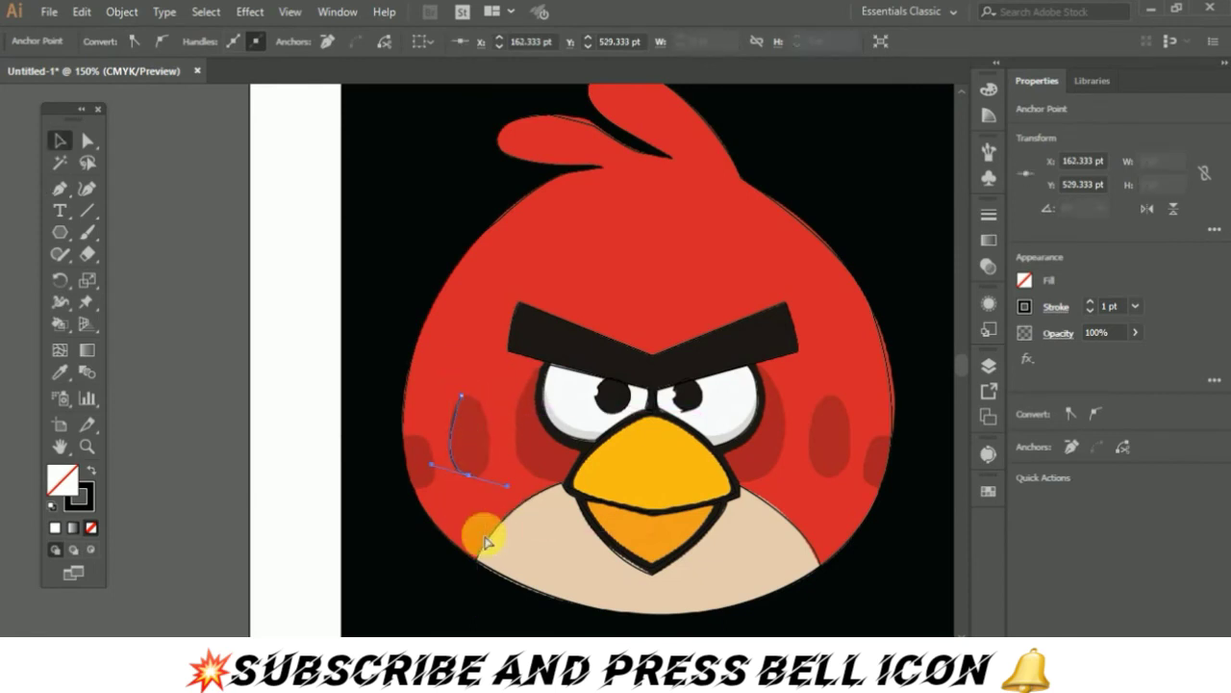
pyautogui.moveTo(485, 543); pyautogui.dragTo(479, 486)
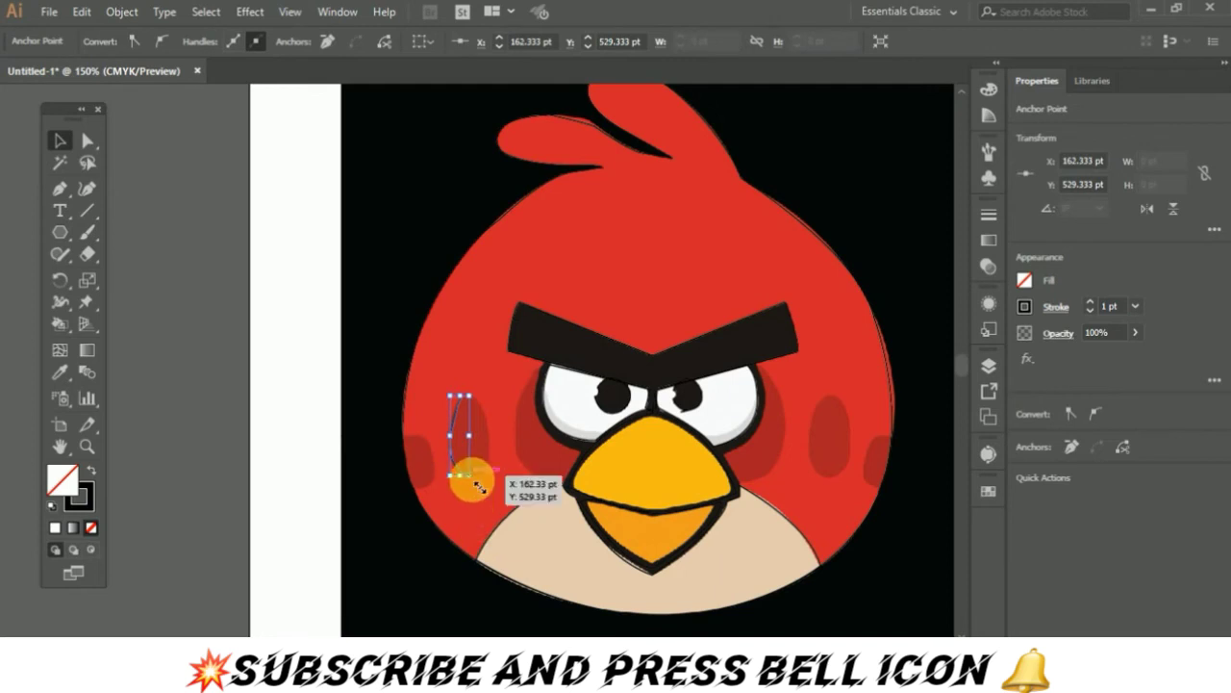
pyautogui.press('p')
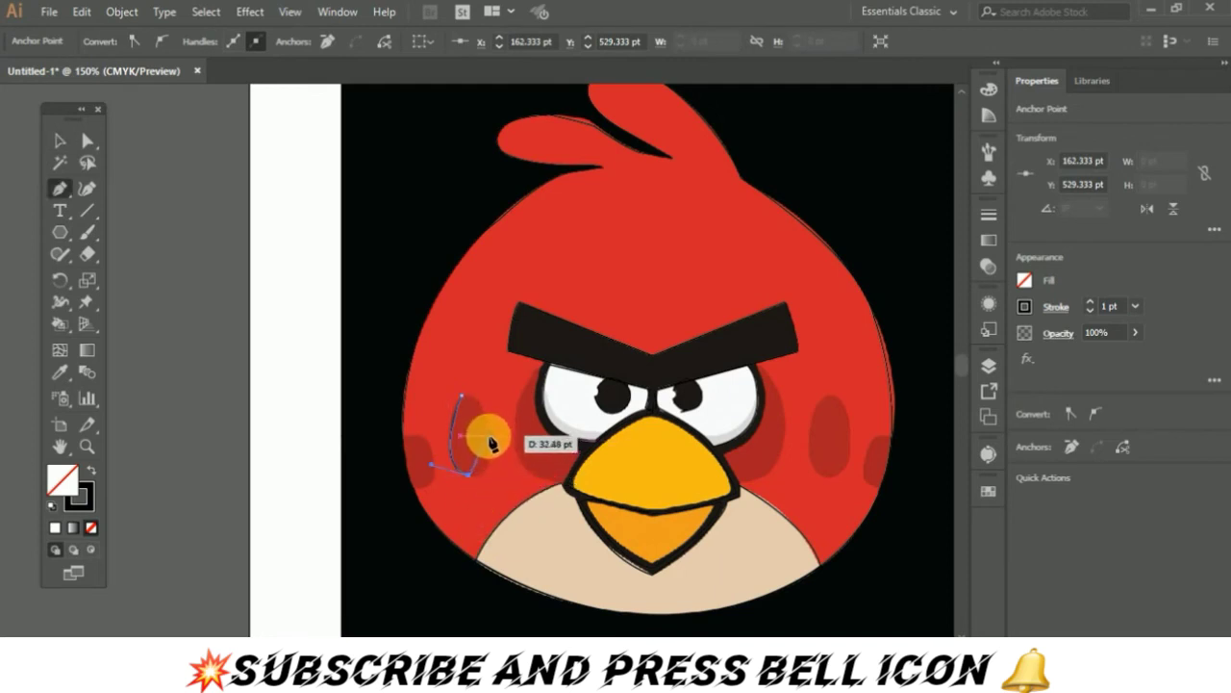
pyautogui.moveTo(489, 474)
pyautogui.mouseDown()
pyautogui.moveTo(483, 411)
pyautogui.moveTo(491, 439)
pyautogui.mouseUp()
pyautogui.click(462, 398)
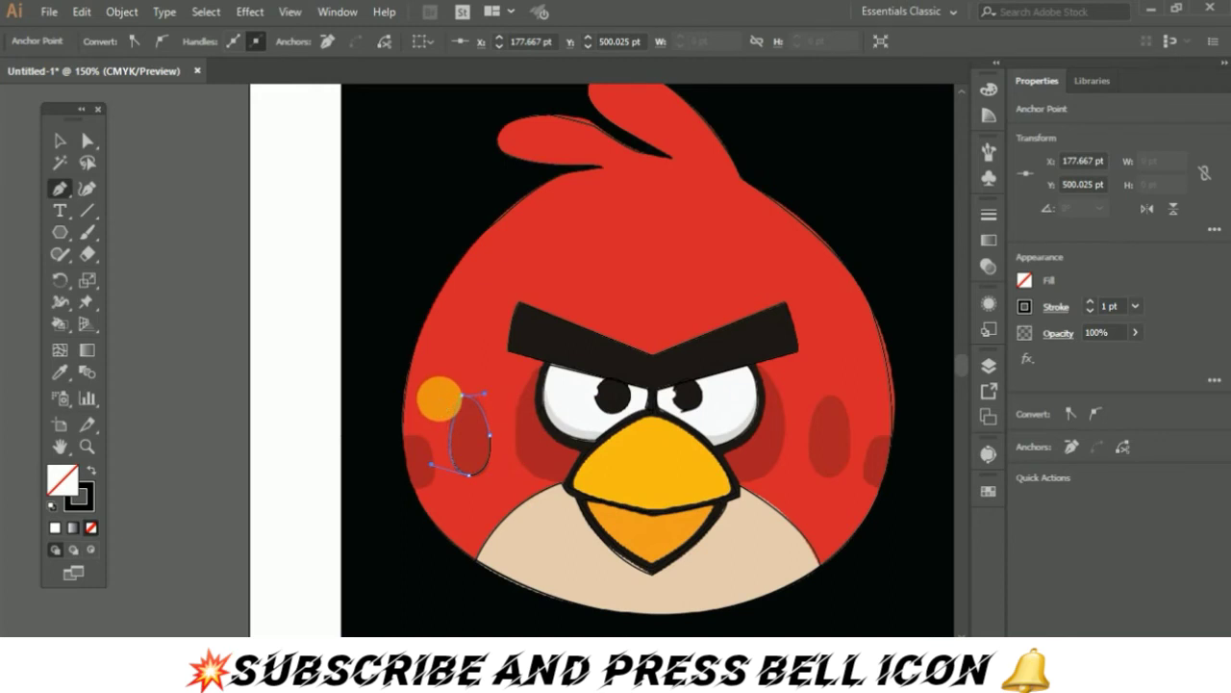
# - Trace the outer left cheek patch as a closed path and select the body outline
pyautogui.moveTo(449, 434)
pyautogui.mouseDown()
pyautogui.moveTo(407, 434)
pyautogui.moveTo(432, 453)
pyautogui.moveTo(432, 491)
pyautogui.moveTo(420, 494)
pyautogui.moveTo(405, 435)
pyautogui.mouseUp()
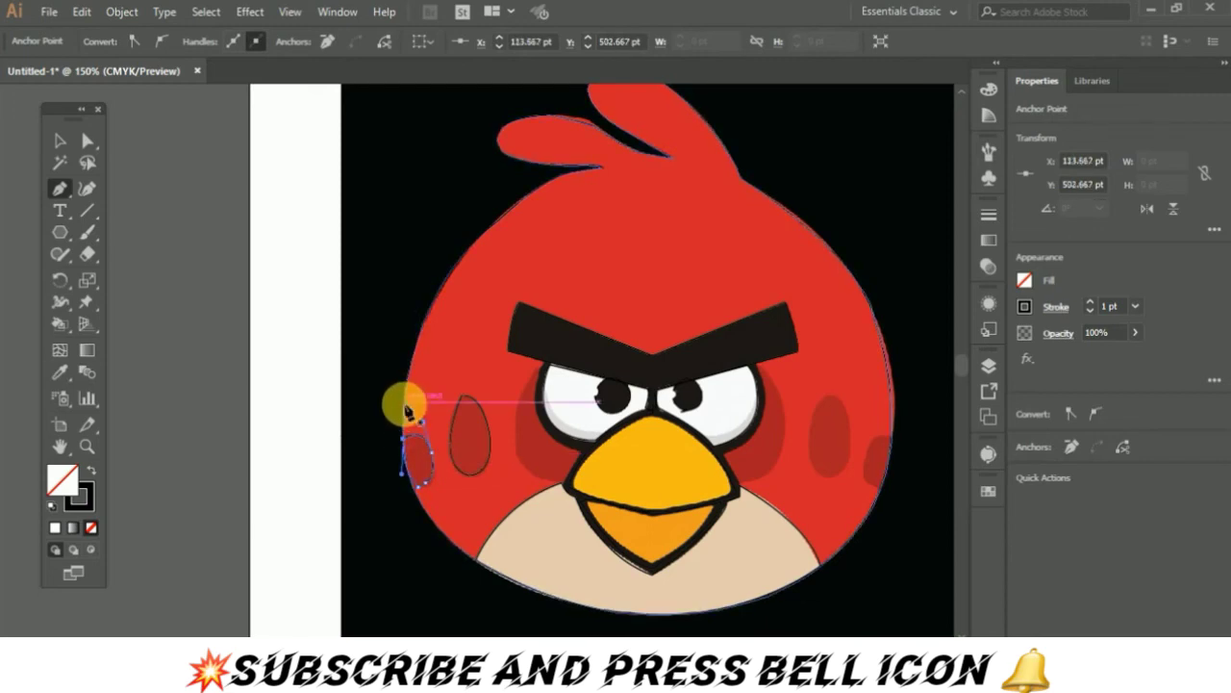
pyautogui.click(406, 409)
pyautogui.press('v')
pyautogui.click(861, 583)
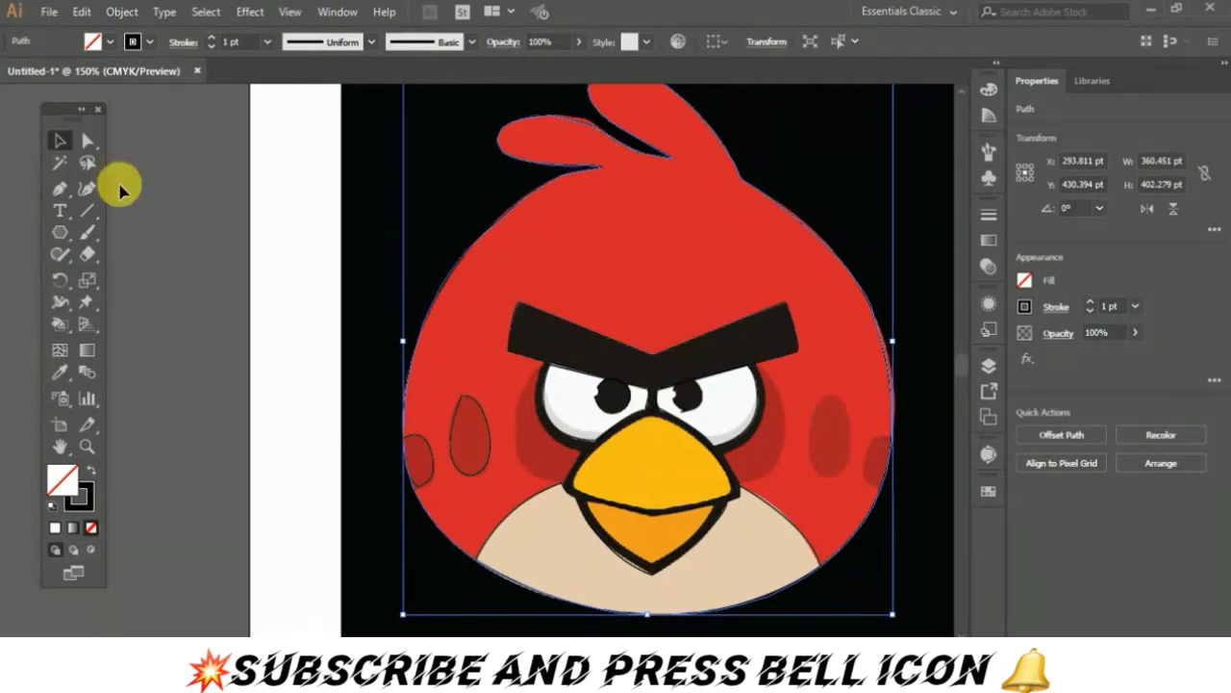
# - Fill the body outline with the head's red via Eyedropper and send it to the back
pyautogui.click(60, 376)
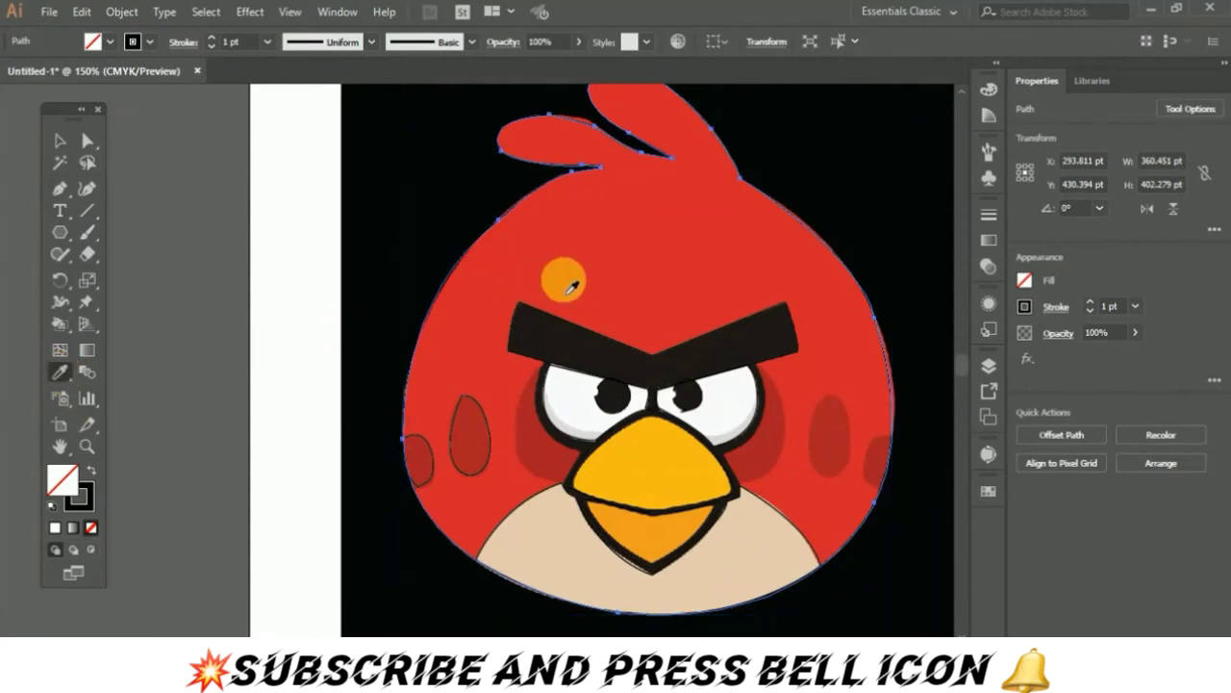
pyautogui.click(569, 288)
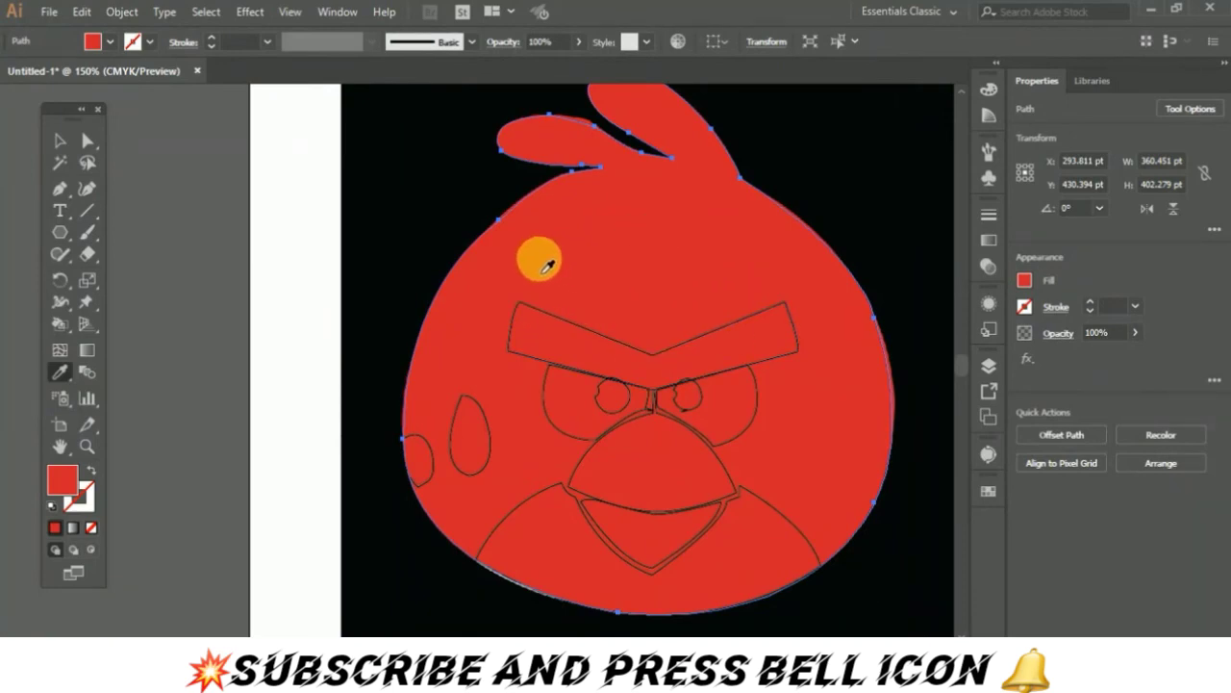
pyautogui.press('v')
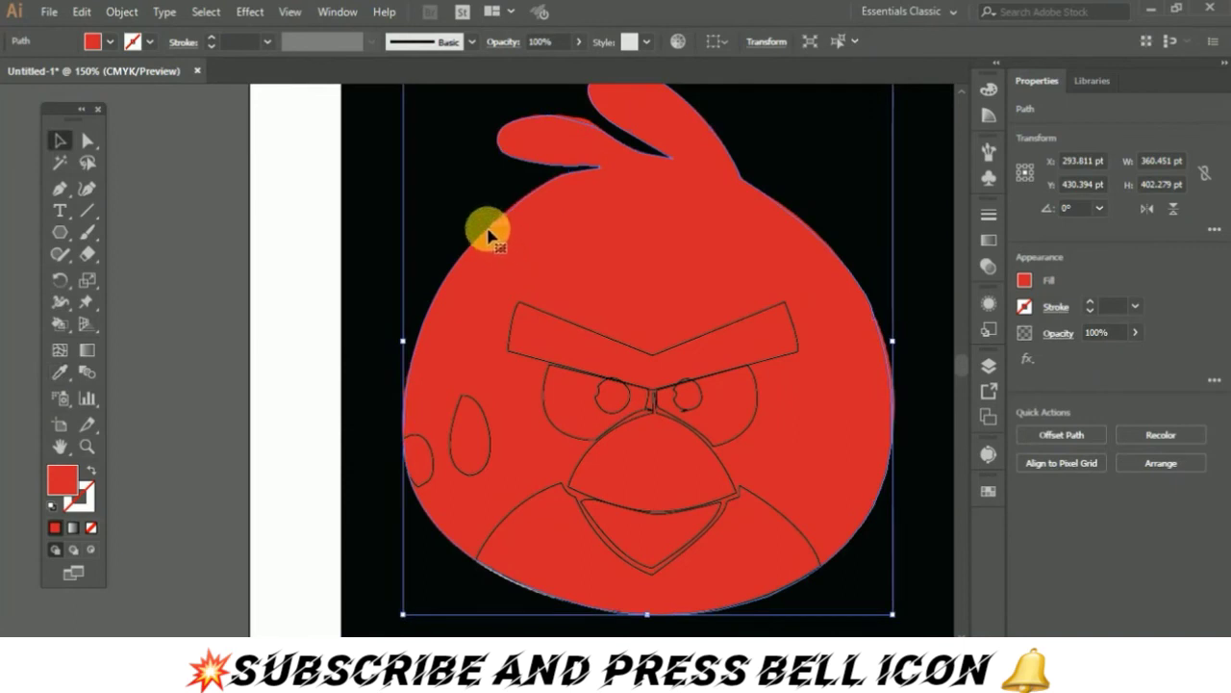
pyautogui.rightClick(488, 229)
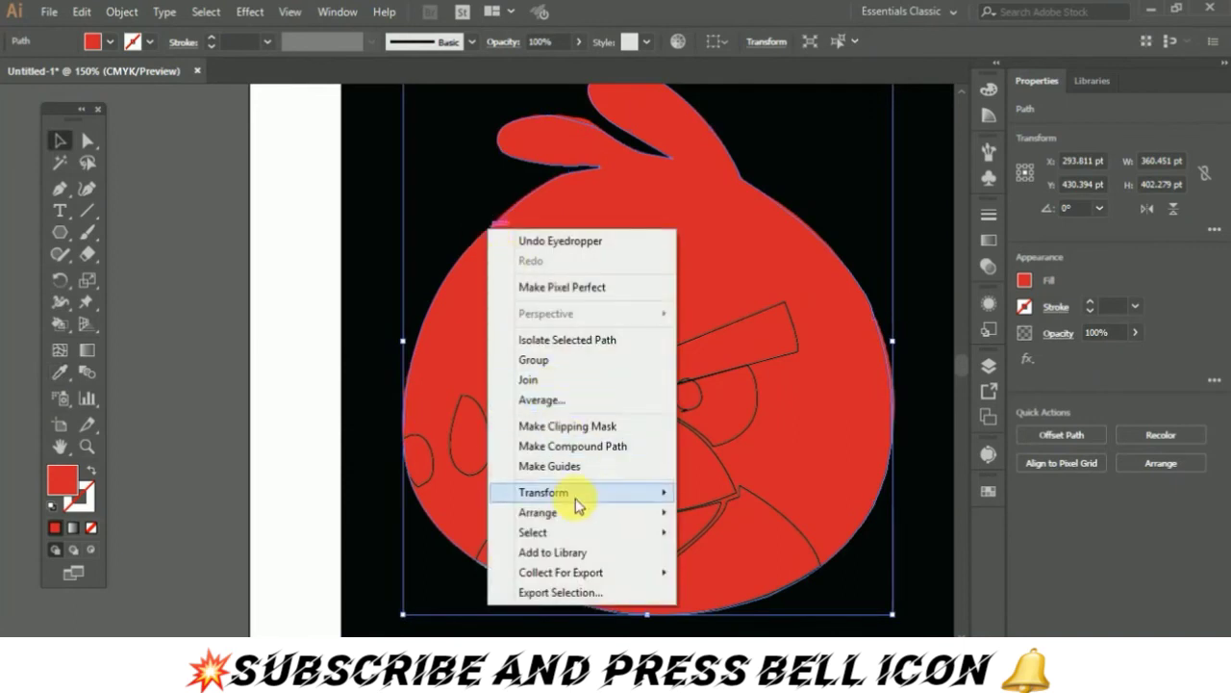
pyautogui.moveTo(577, 511)
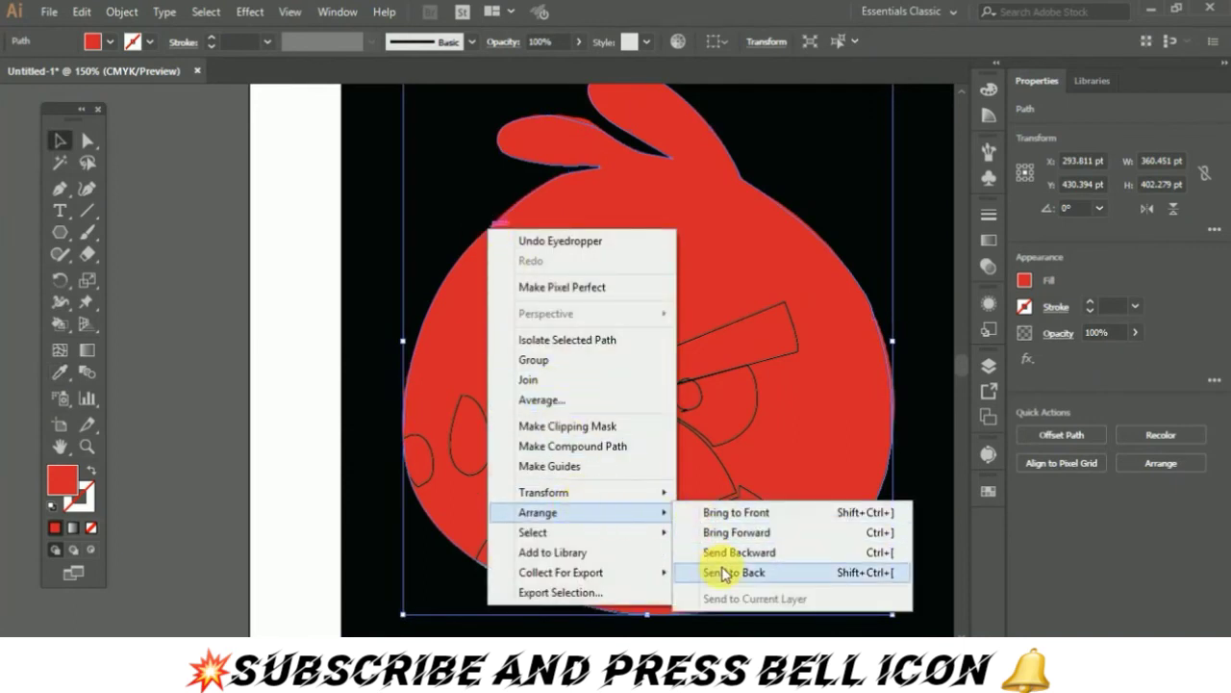
pyautogui.click(730, 571)
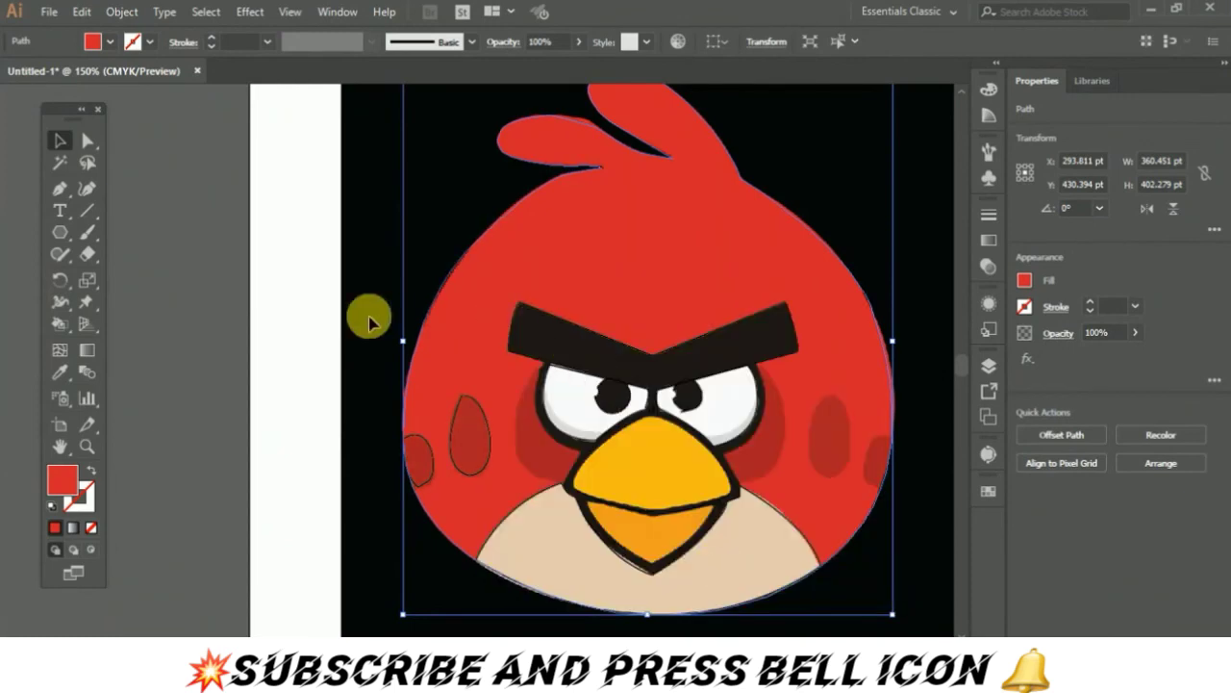
# - Fill the eyebrow with sampled black and the left eye with sampled white
pyautogui.click(531, 311)
pyautogui.click(60, 371)
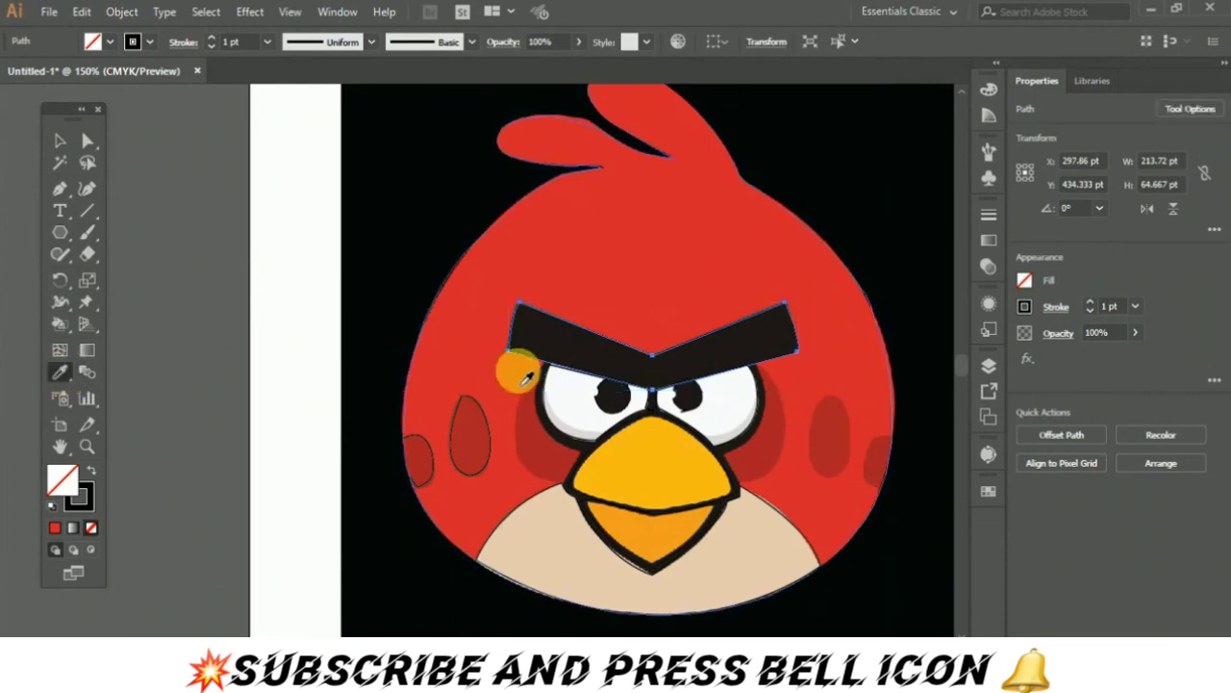
pyautogui.click(564, 343)
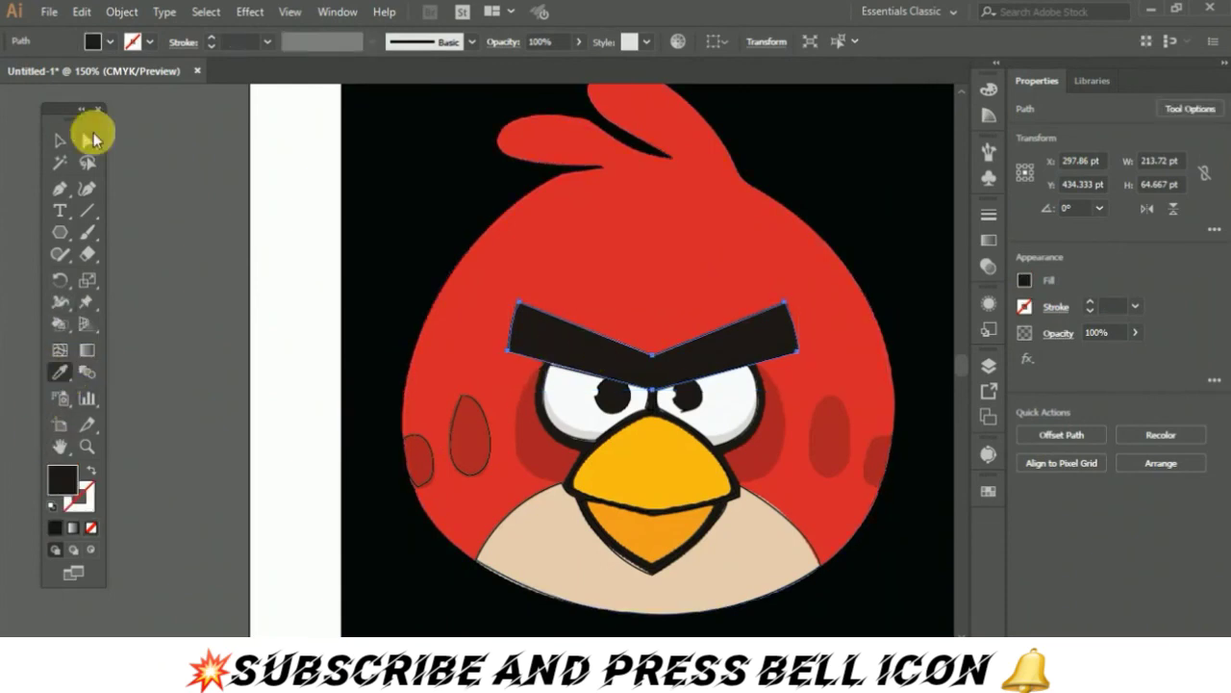
pyautogui.press('v')
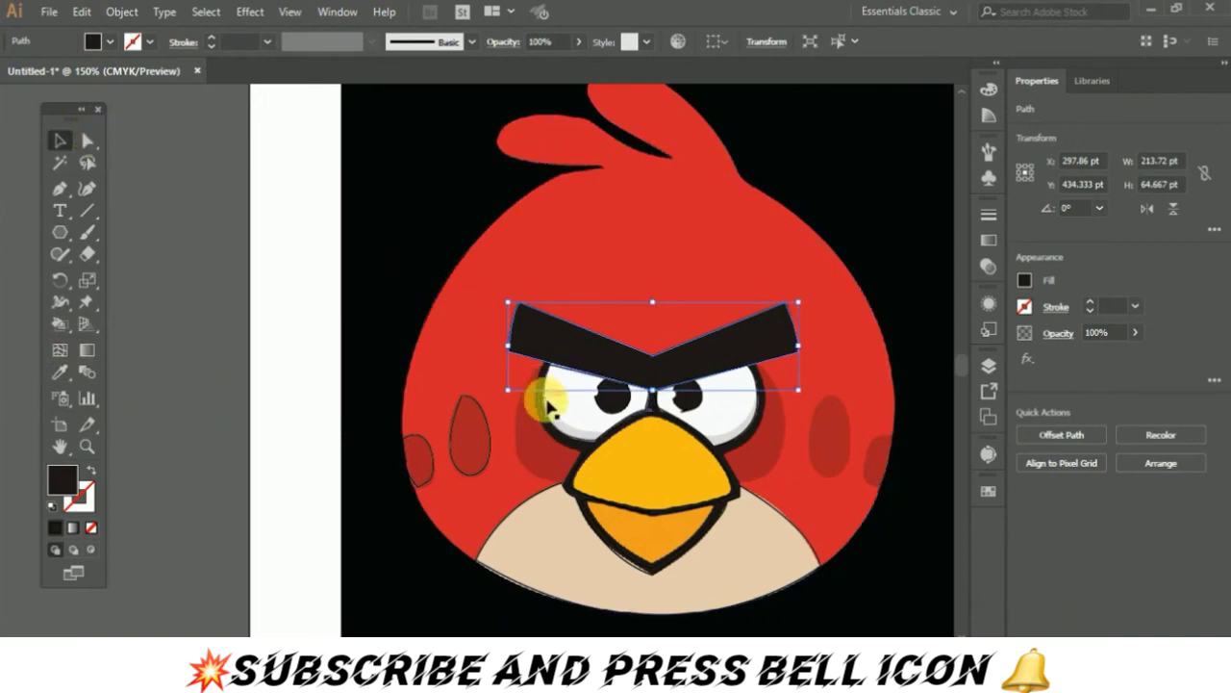
pyautogui.click(544, 398)
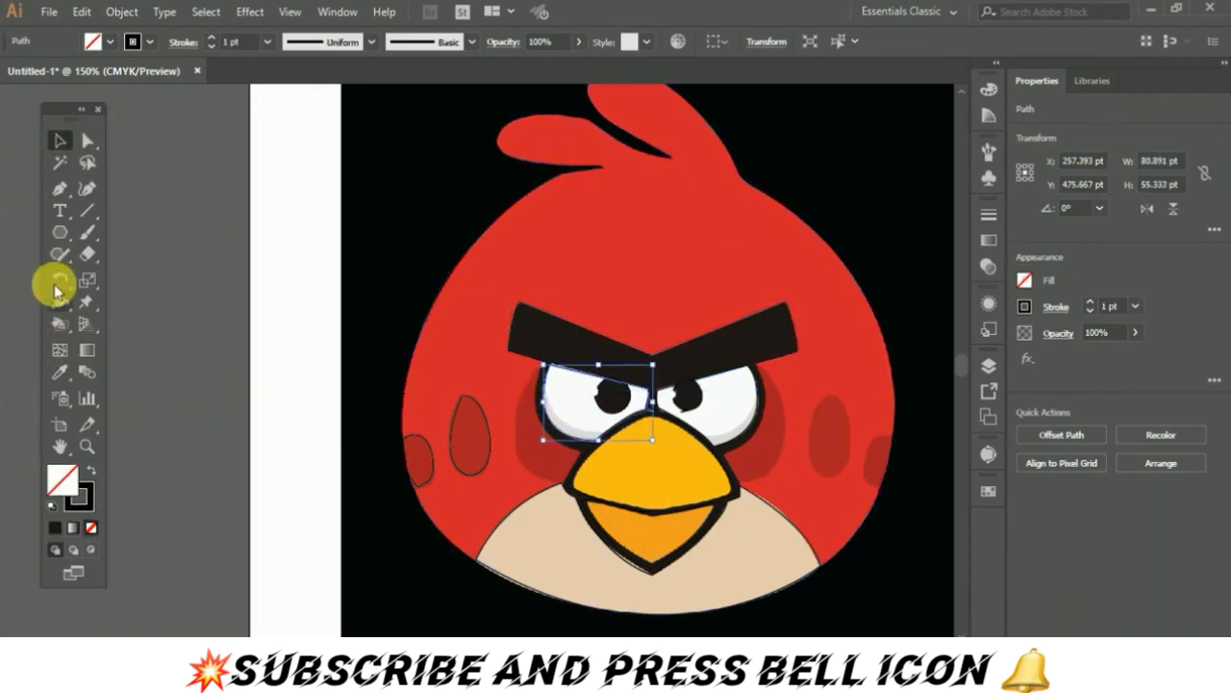
pyautogui.click(58, 378)
pyautogui.click(571, 416)
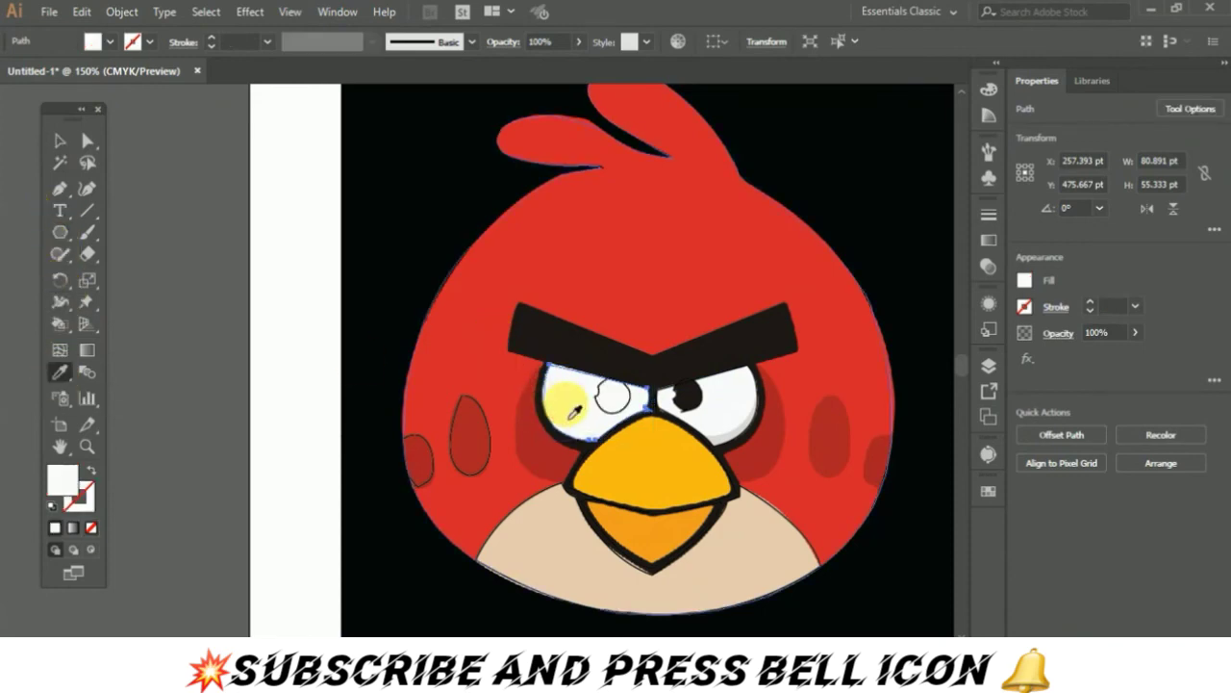
# - Fill both the left and right pupils with sampled black
pyautogui.press('v')
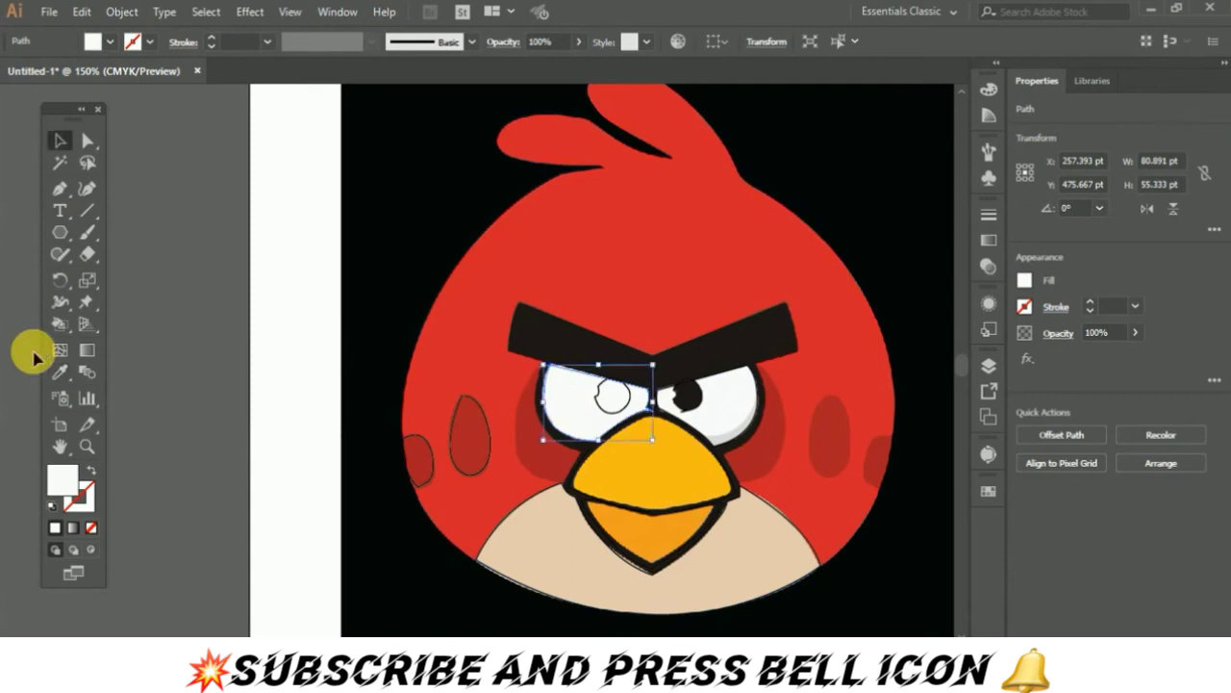
pyautogui.click(601, 395)
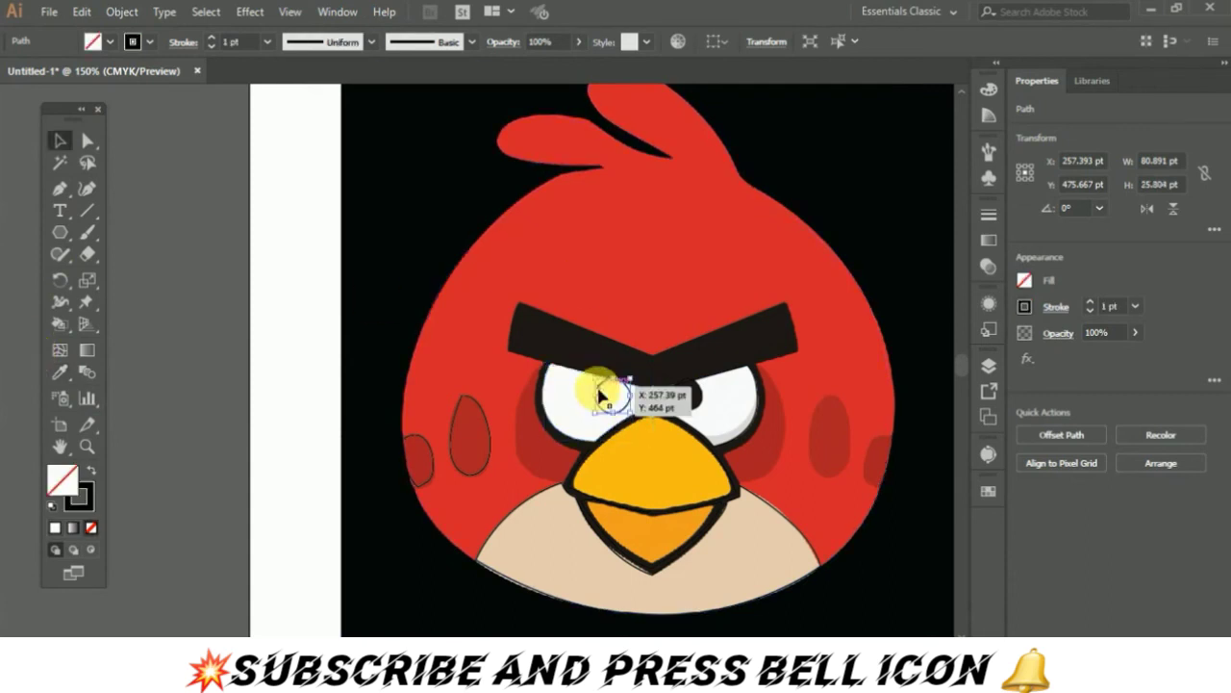
pyautogui.click(60, 373)
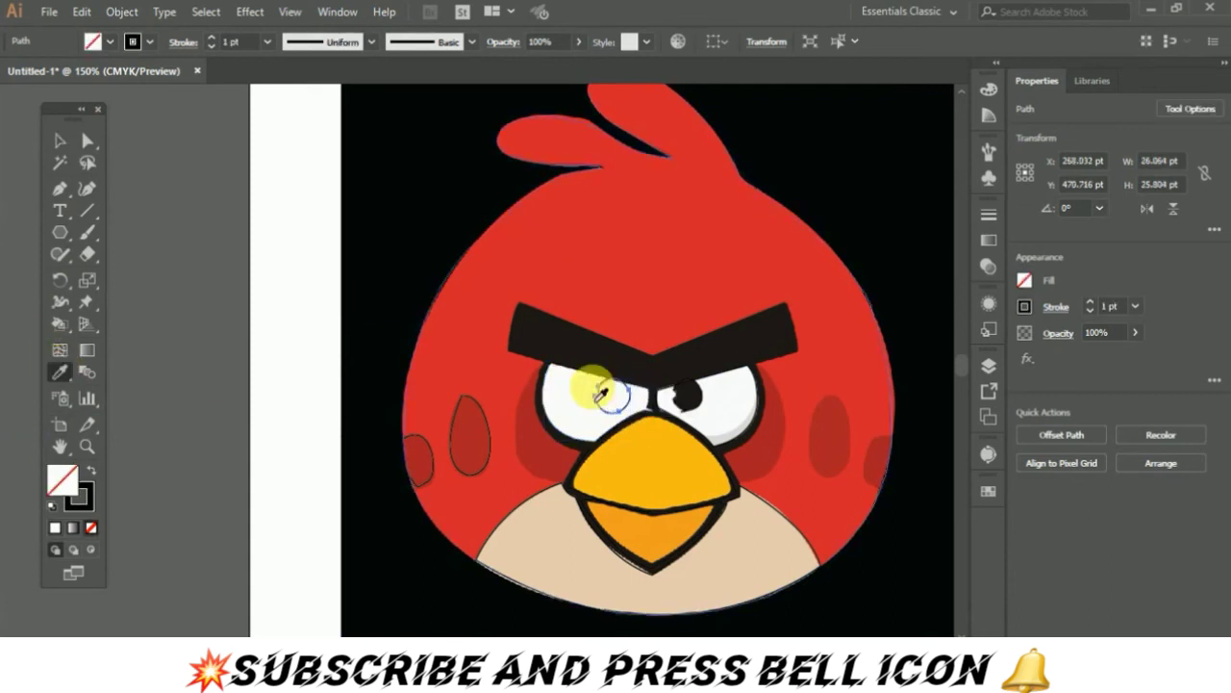
pyautogui.click(683, 391)
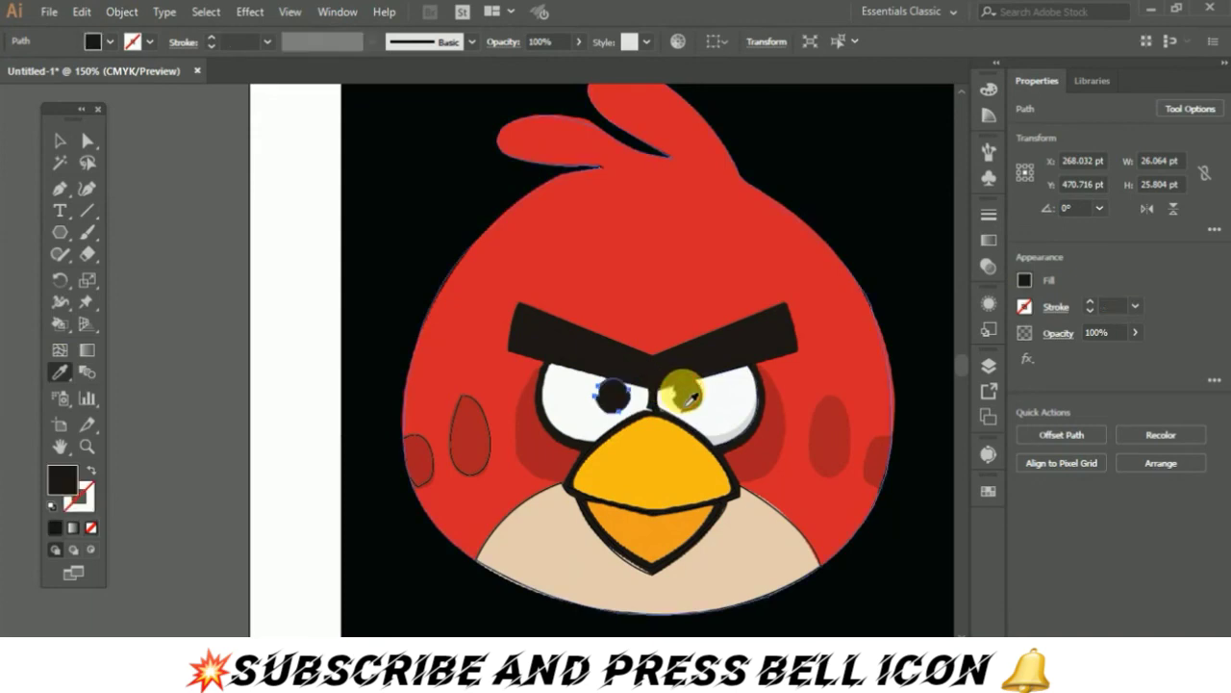
pyautogui.press('v')
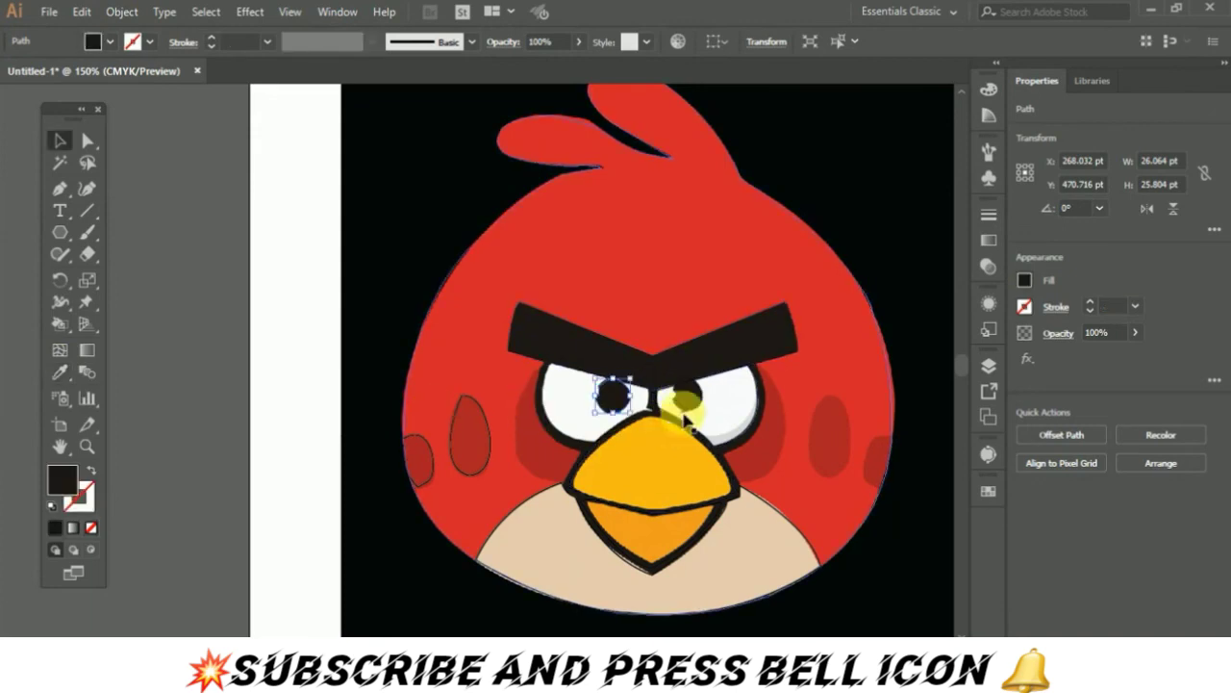
pyautogui.click(696, 388)
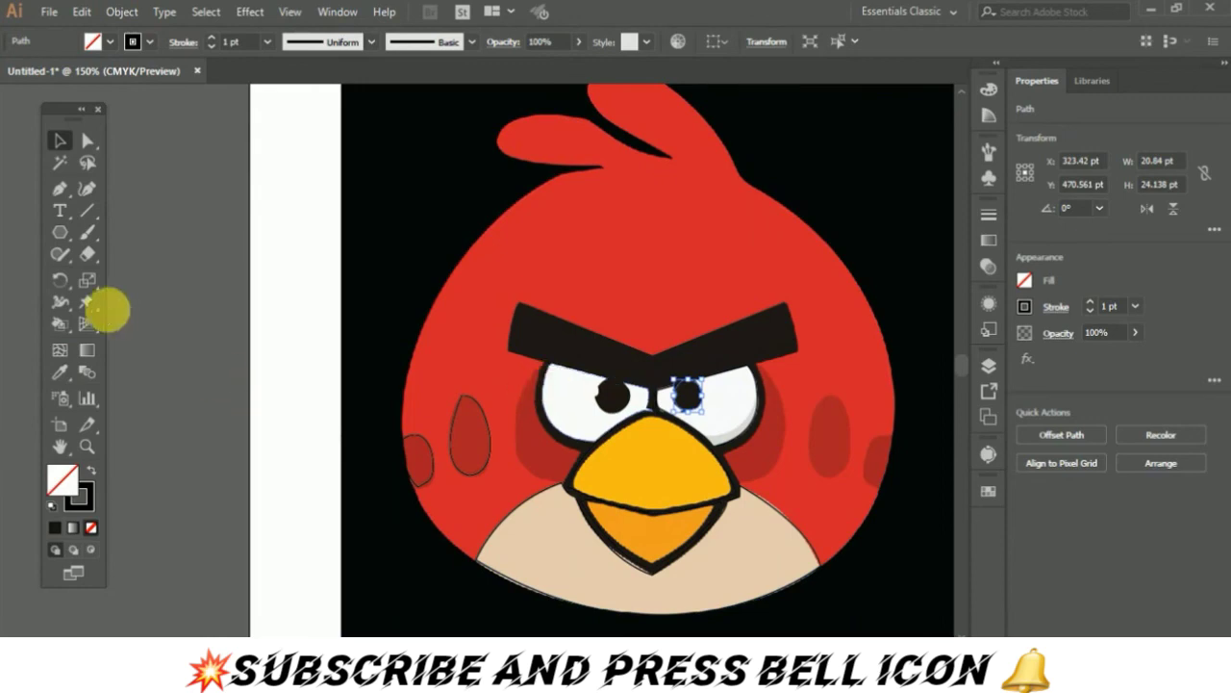
pyautogui.click(57, 371)
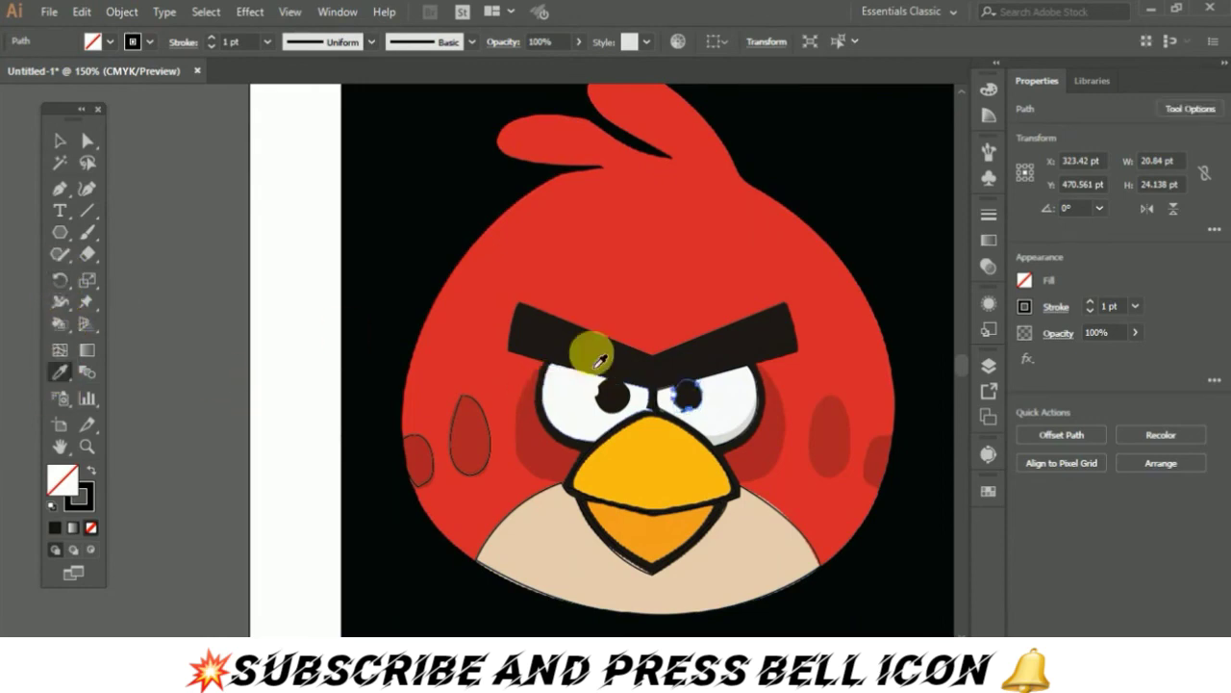
pyautogui.click(688, 395)
pyautogui.click(779, 446)
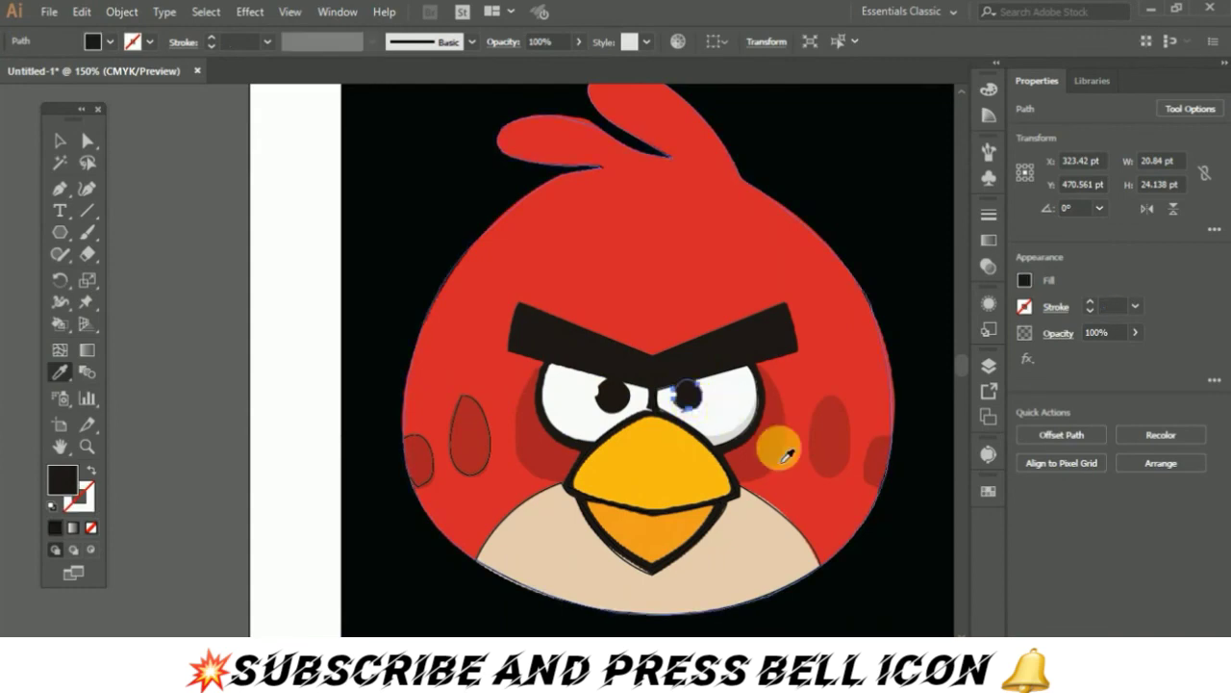
pyautogui.click(687, 391)
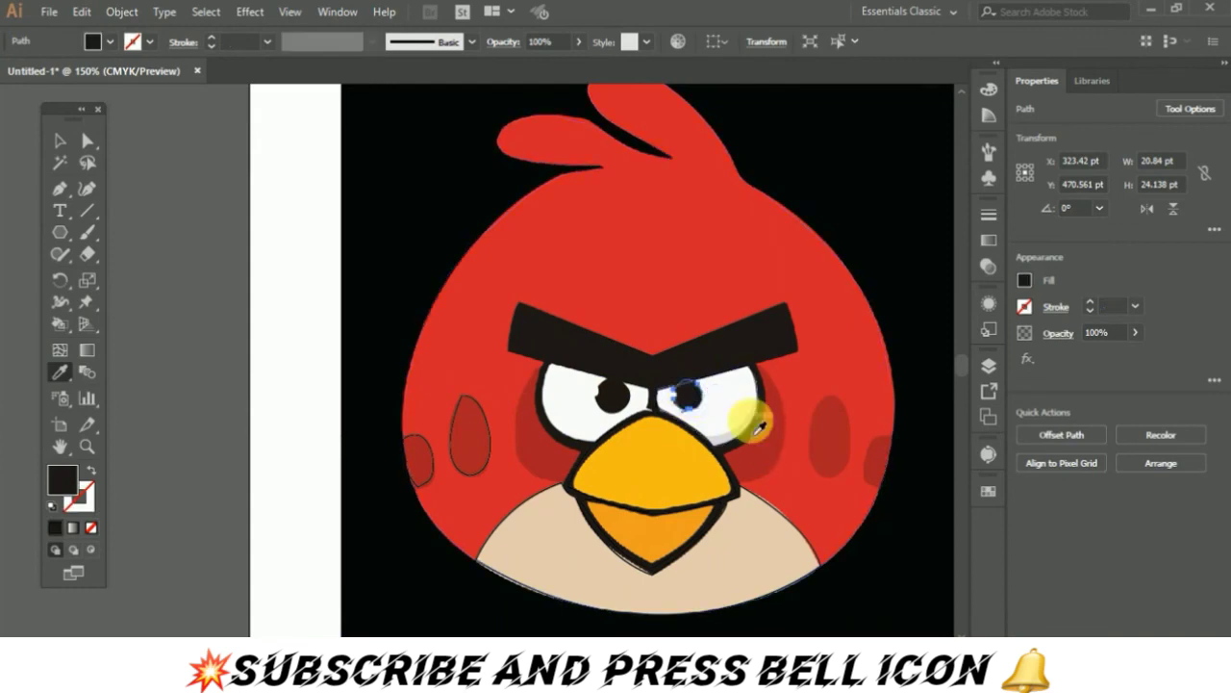
# - Fill the right eye with white and the upper beak with sampled orange
pyautogui.press('v')
pyautogui.click(756, 424)
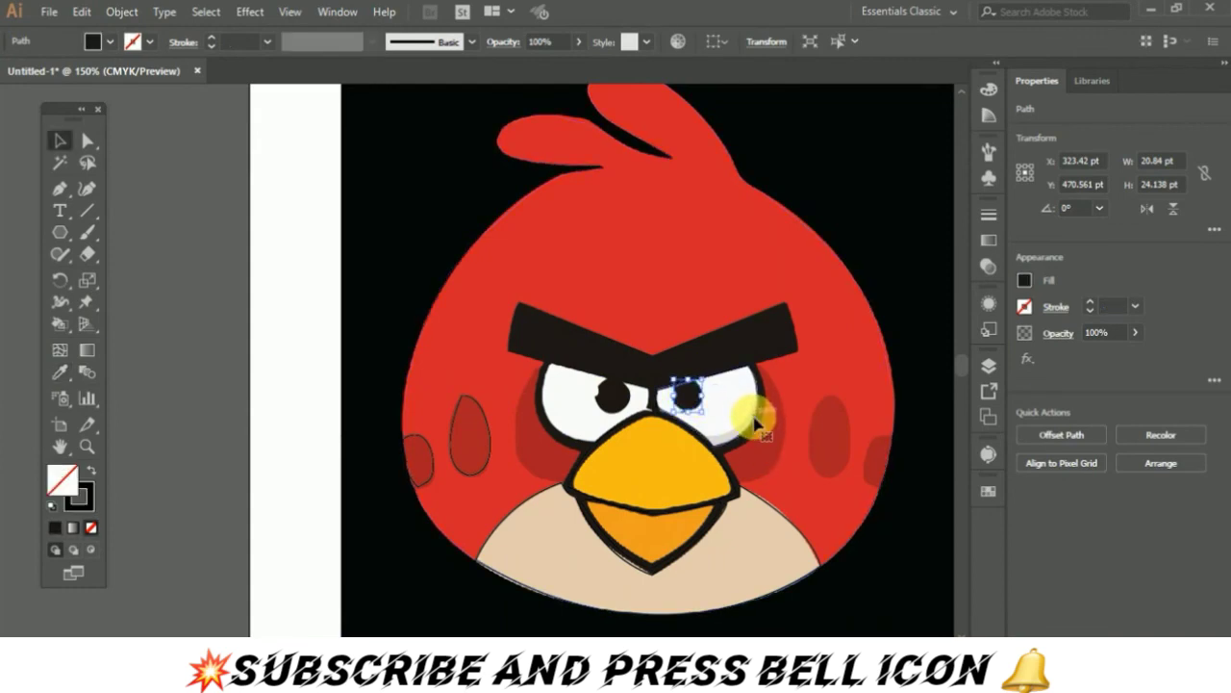
pyautogui.click(56, 378)
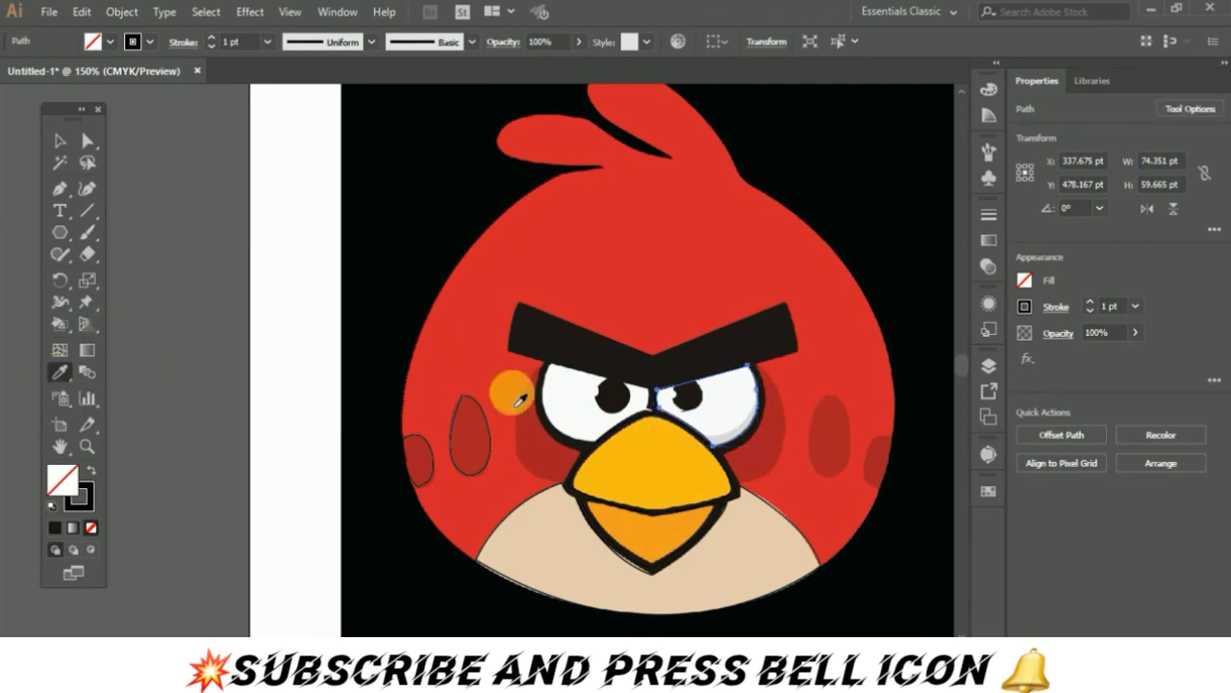
pyautogui.click(745, 412)
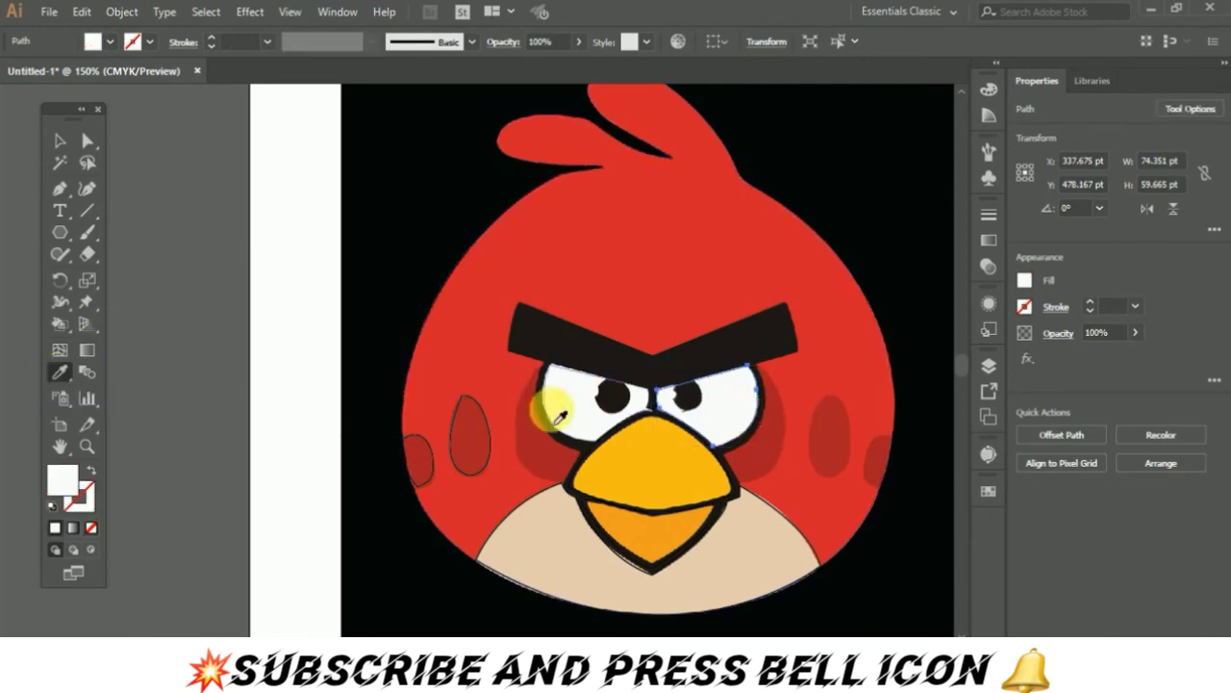
pyautogui.press('v')
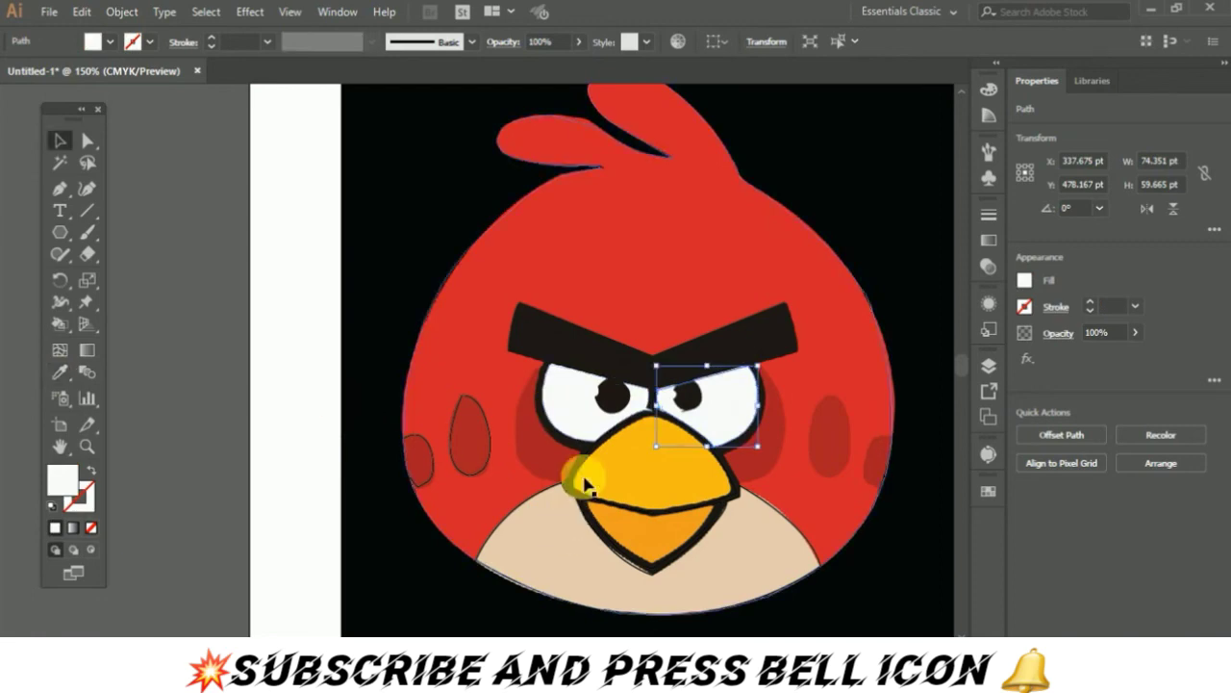
pyautogui.click(581, 471)
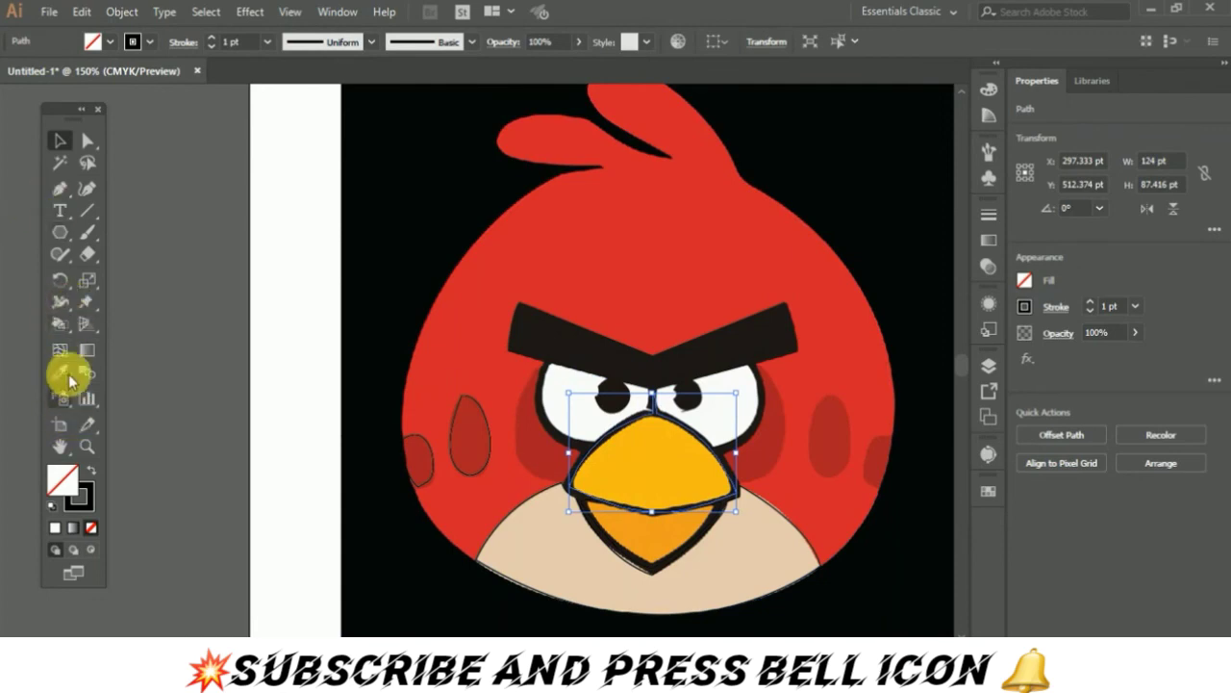
pyautogui.press('i')
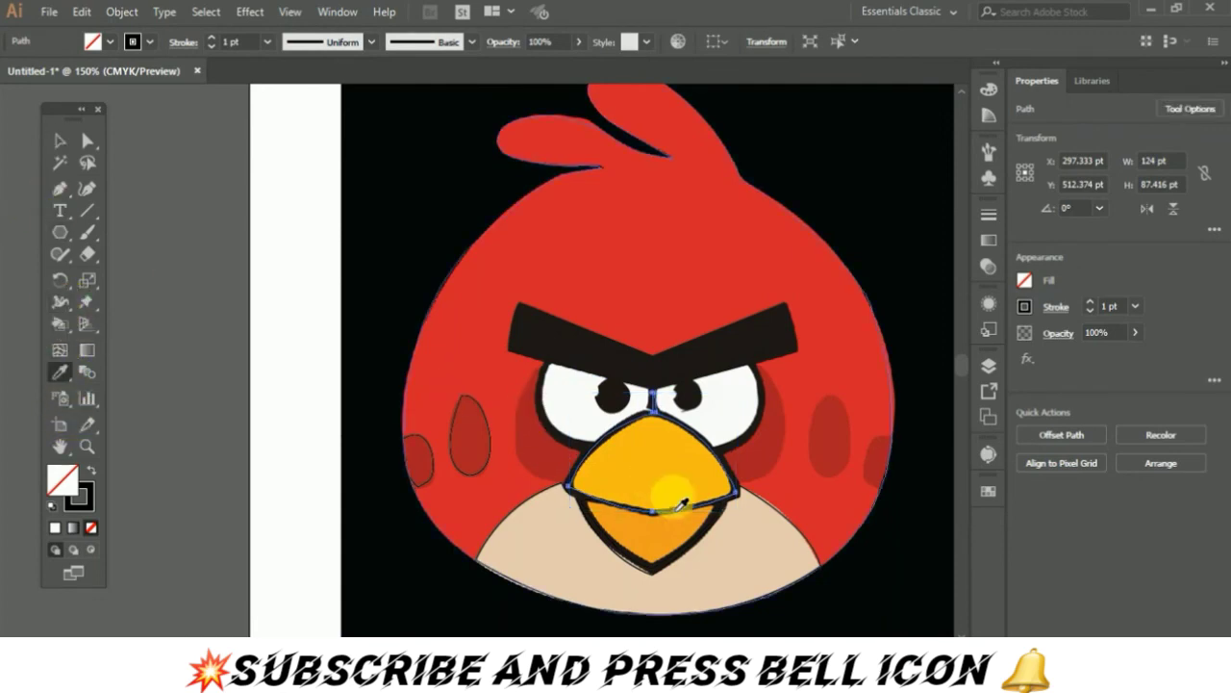
pyautogui.click(677, 498)
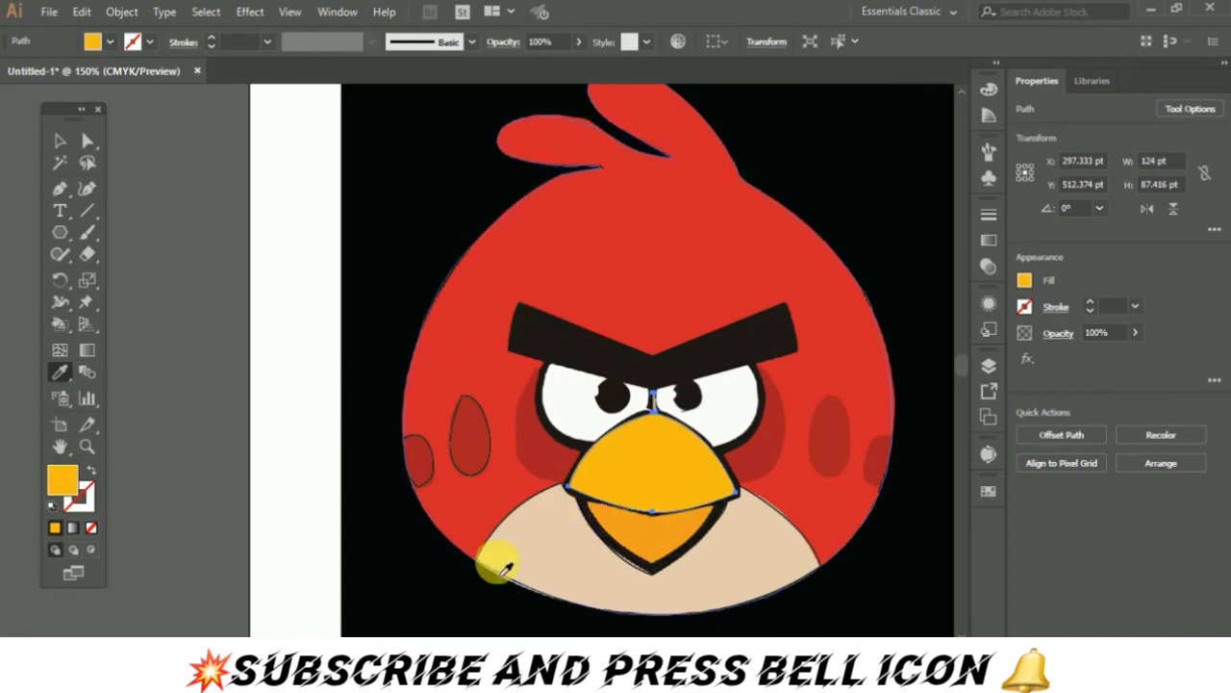
# - Fill the lower beak with darker orange and the chest with sampled beige
pyautogui.press('v')
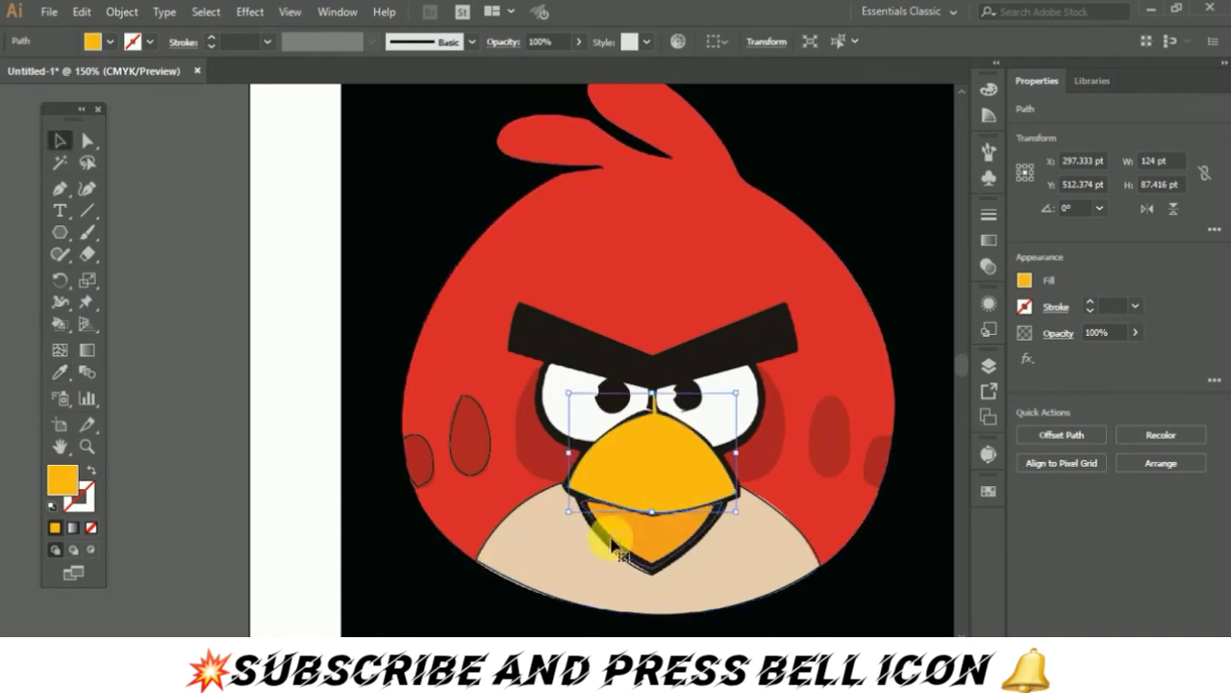
pyautogui.click(617, 549)
pyautogui.press('i')
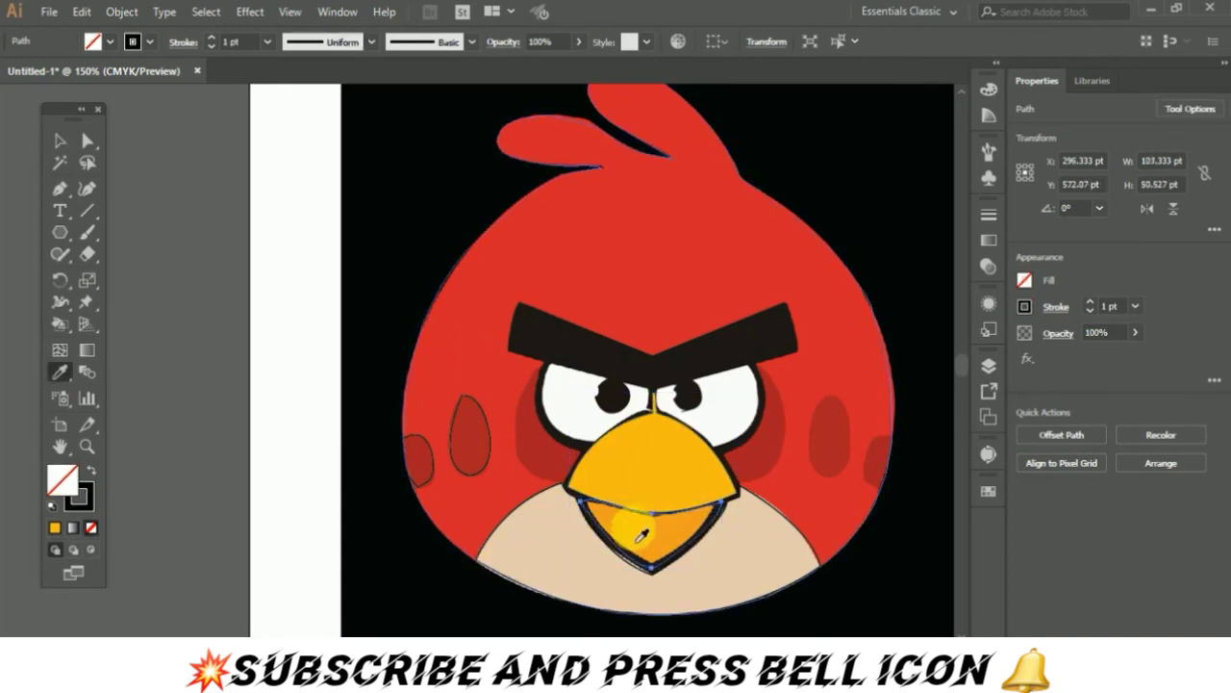
pyautogui.click(640, 536)
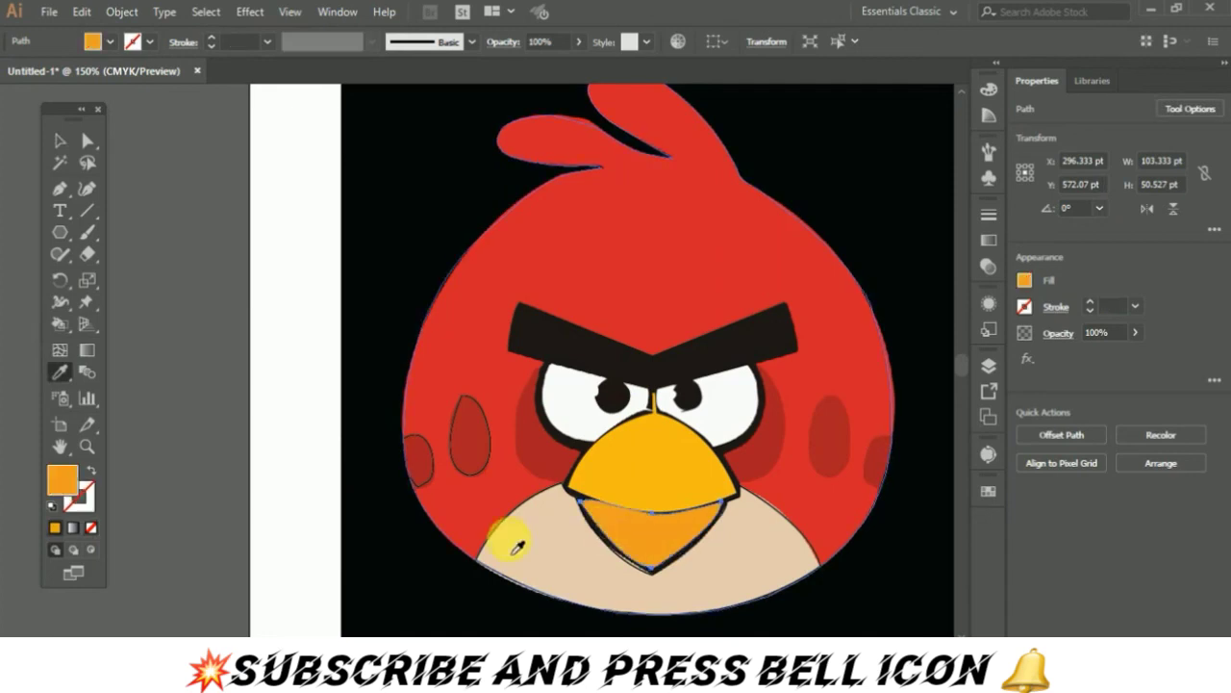
pyautogui.press('v')
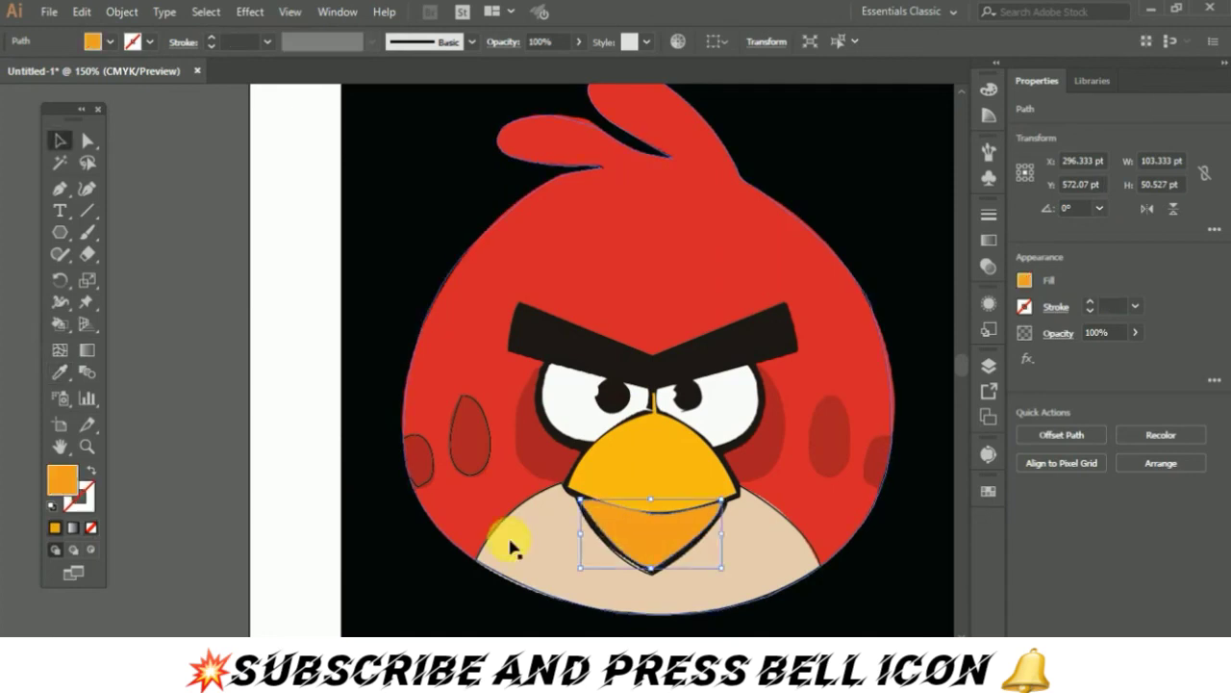
pyautogui.click(508, 524)
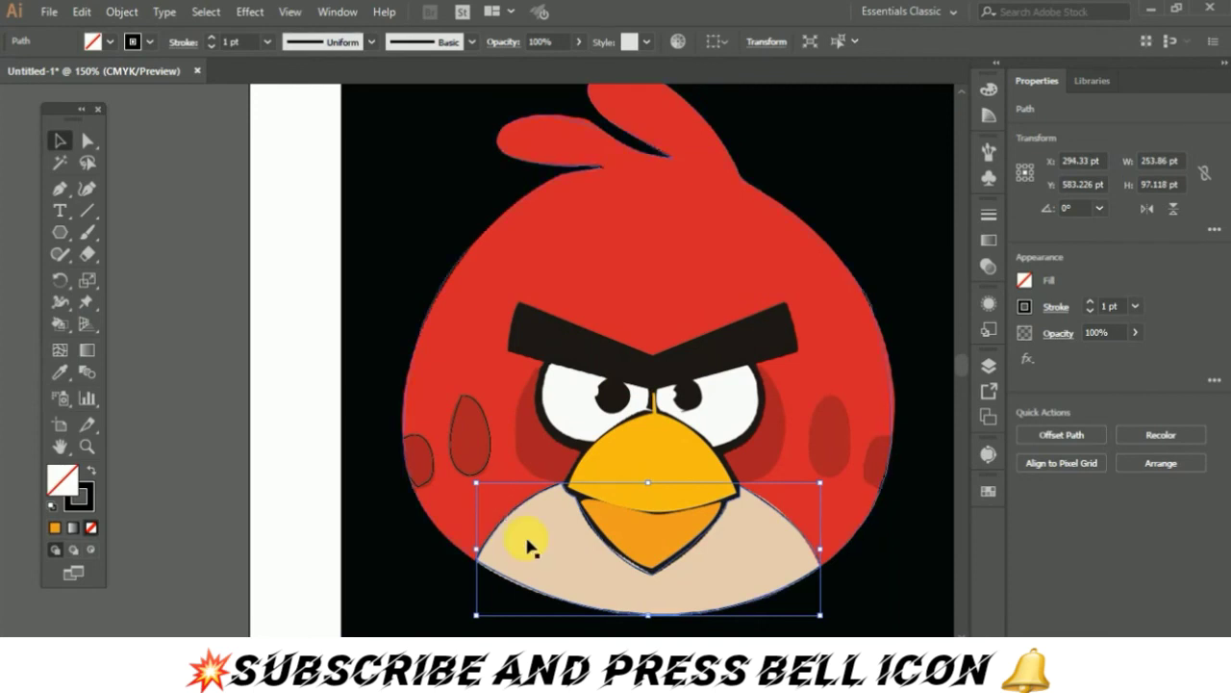
pyautogui.press('i')
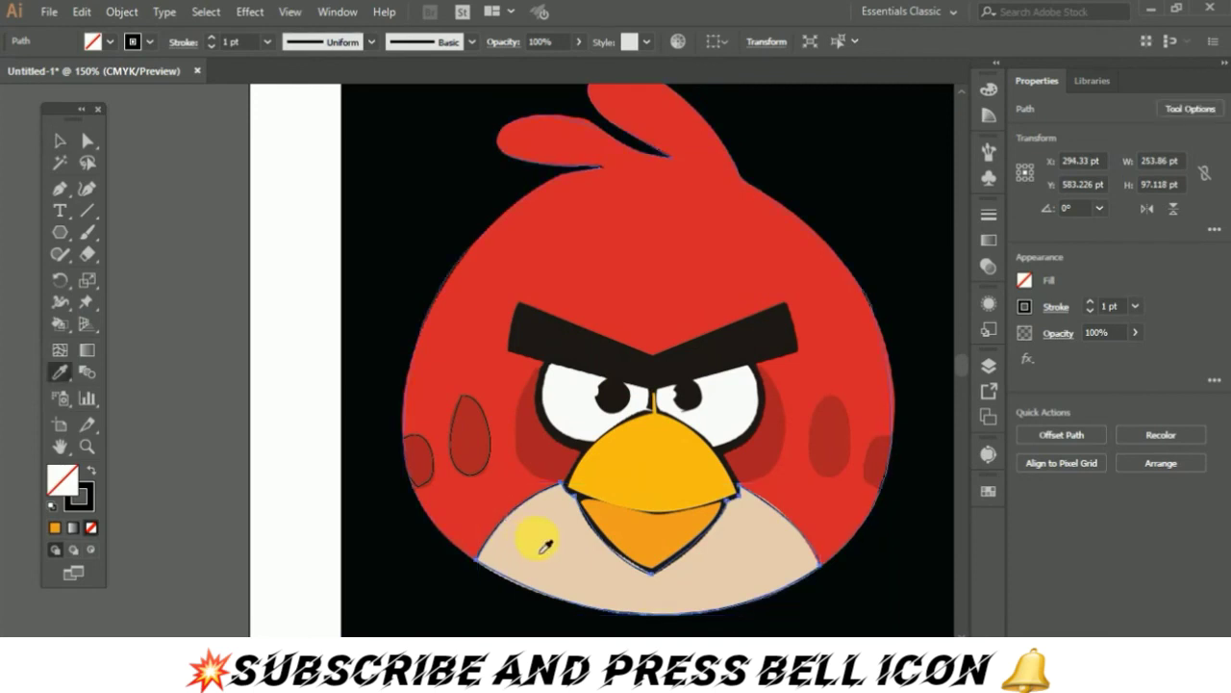
pyautogui.click(537, 539)
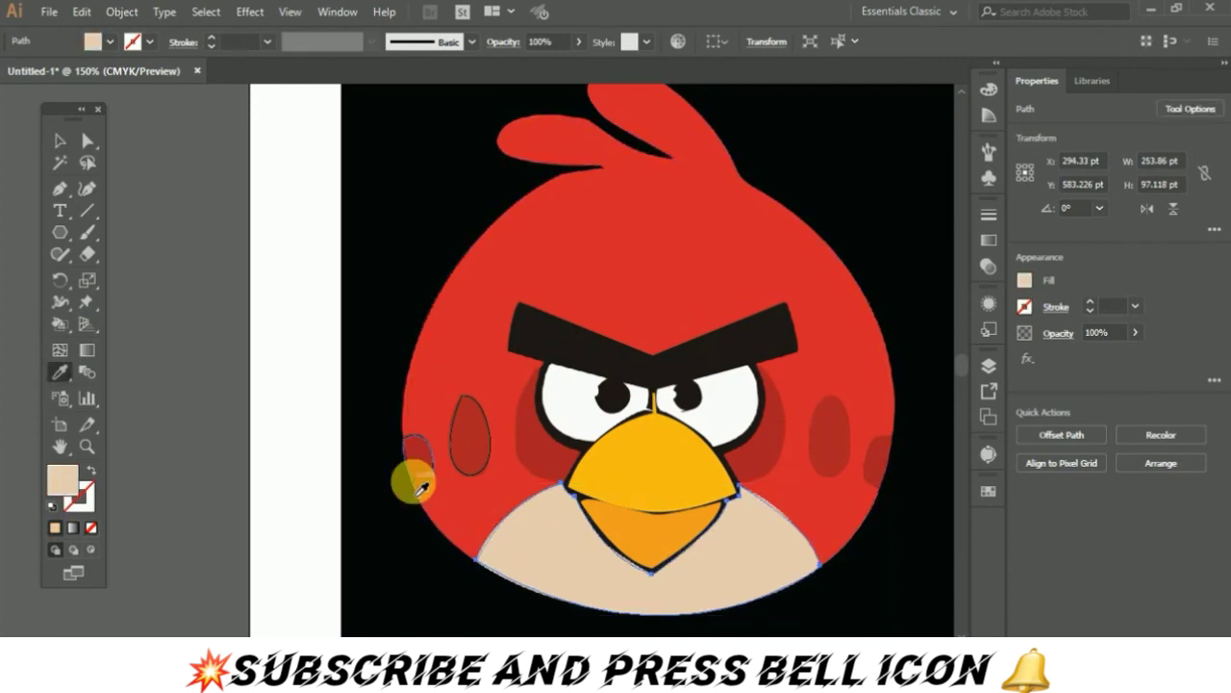
# - Fill the left cheek oval and the small cheek shape at the face edge with dark red
pyautogui.press('v')
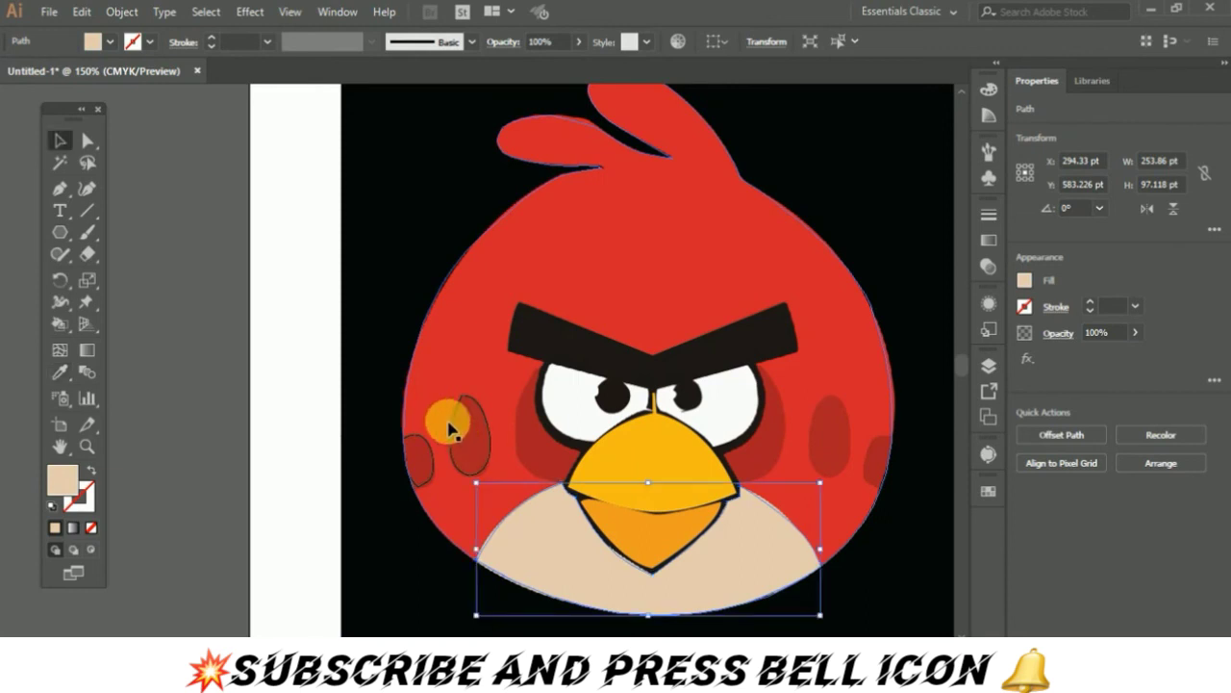
pyautogui.click(477, 440)
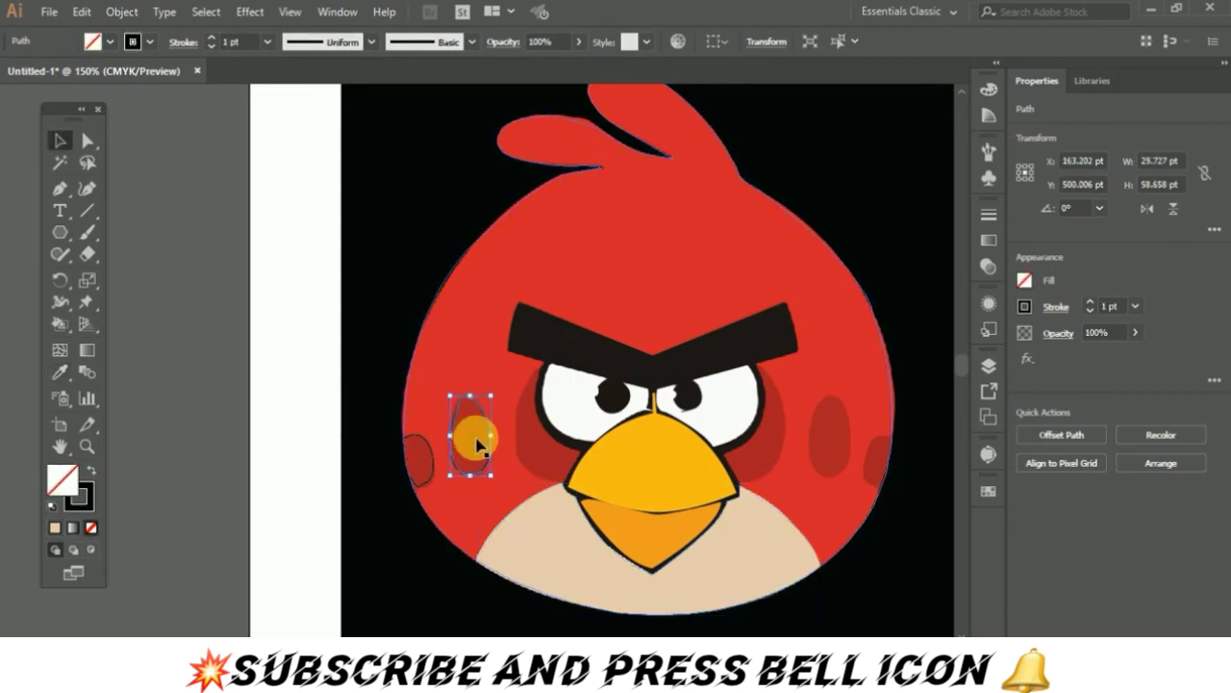
pyautogui.press('o')
pyautogui.press('i')
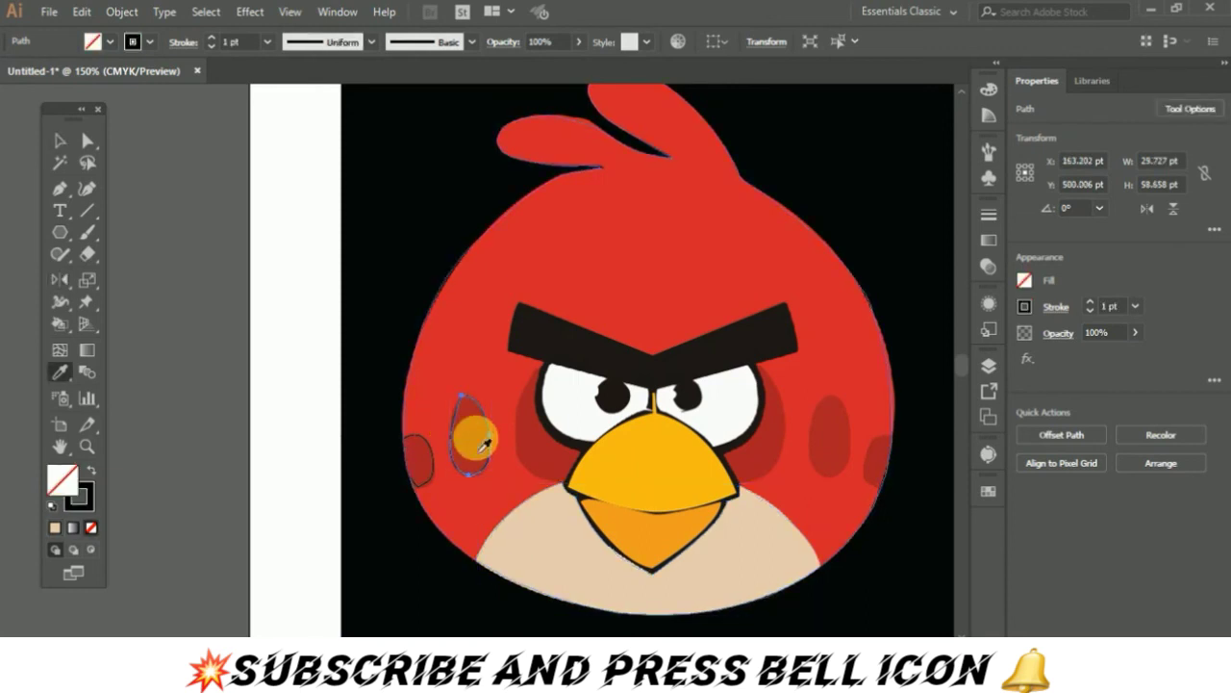
pyautogui.click(475, 438)
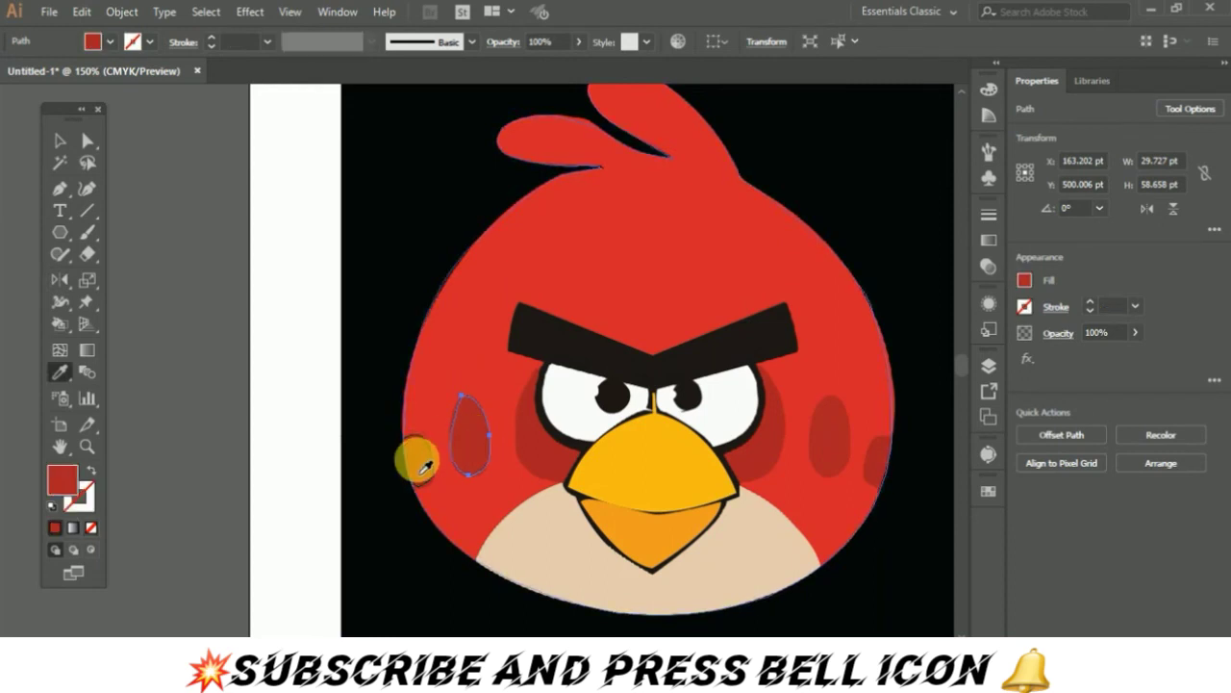
pyautogui.press('v')
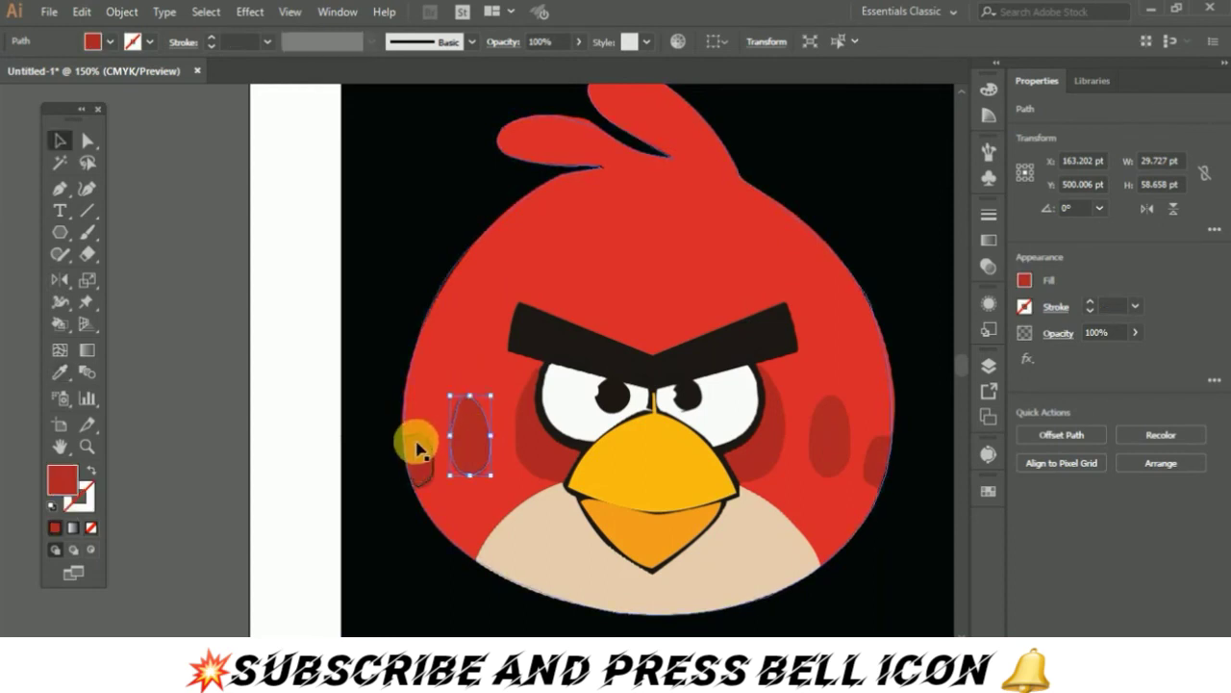
pyautogui.moveTo(412, 431); pyautogui.dragTo(429, 479)
pyautogui.press('i')
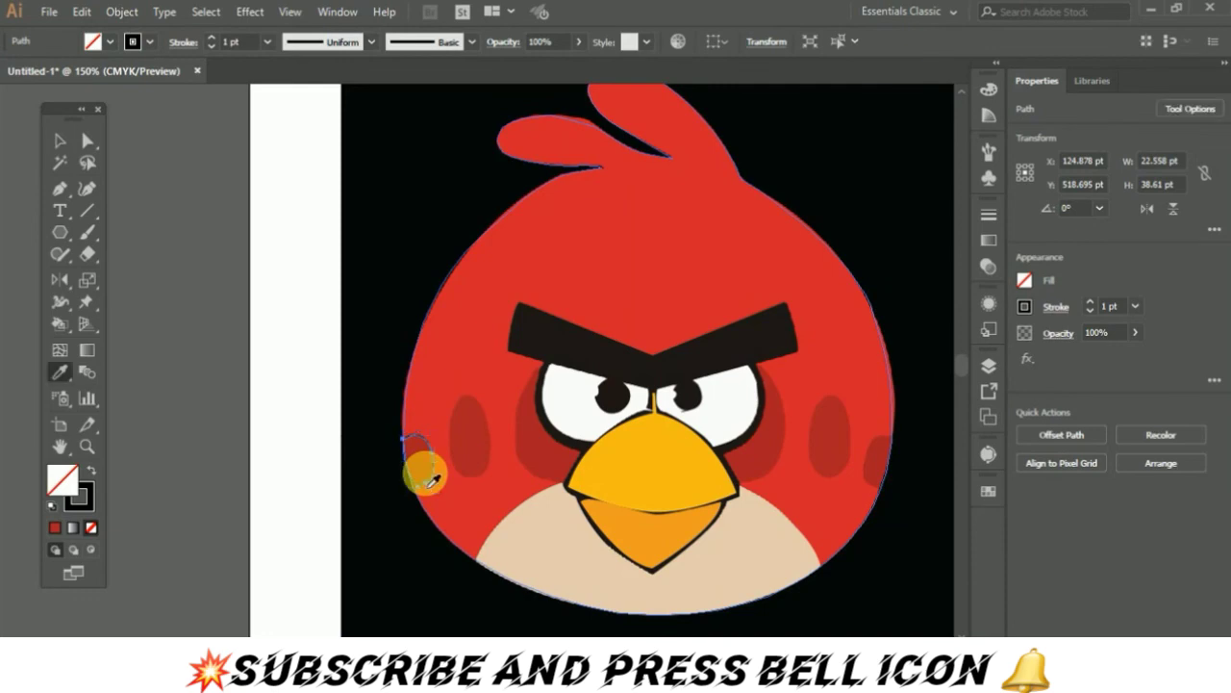
pyautogui.click(429, 478)
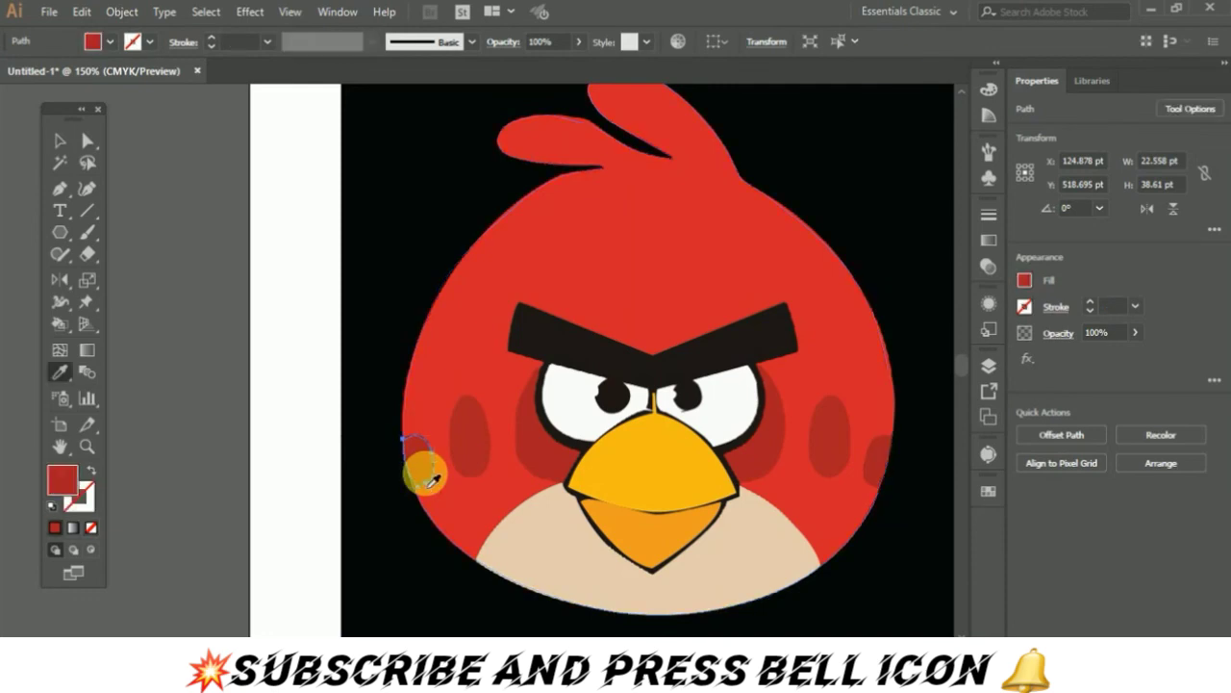
pyautogui.press('v')
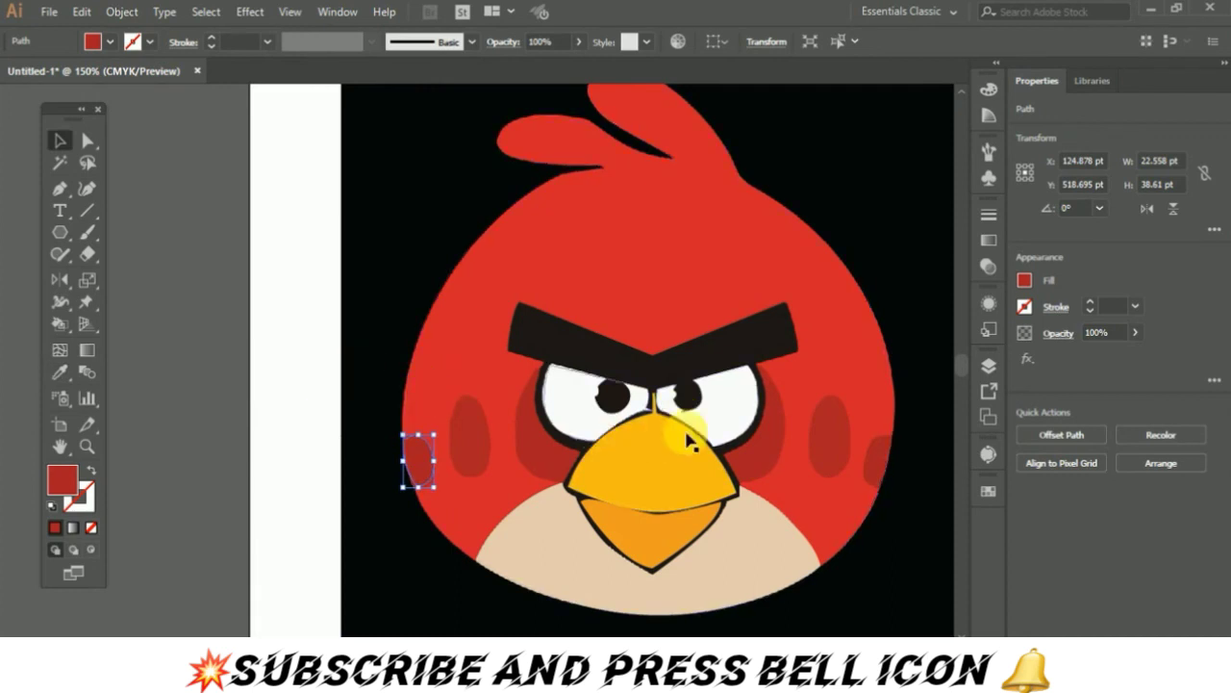
# - Try a 2 pt black outline on the beige belly, then set its stroke to None
pyautogui.click(592, 462)
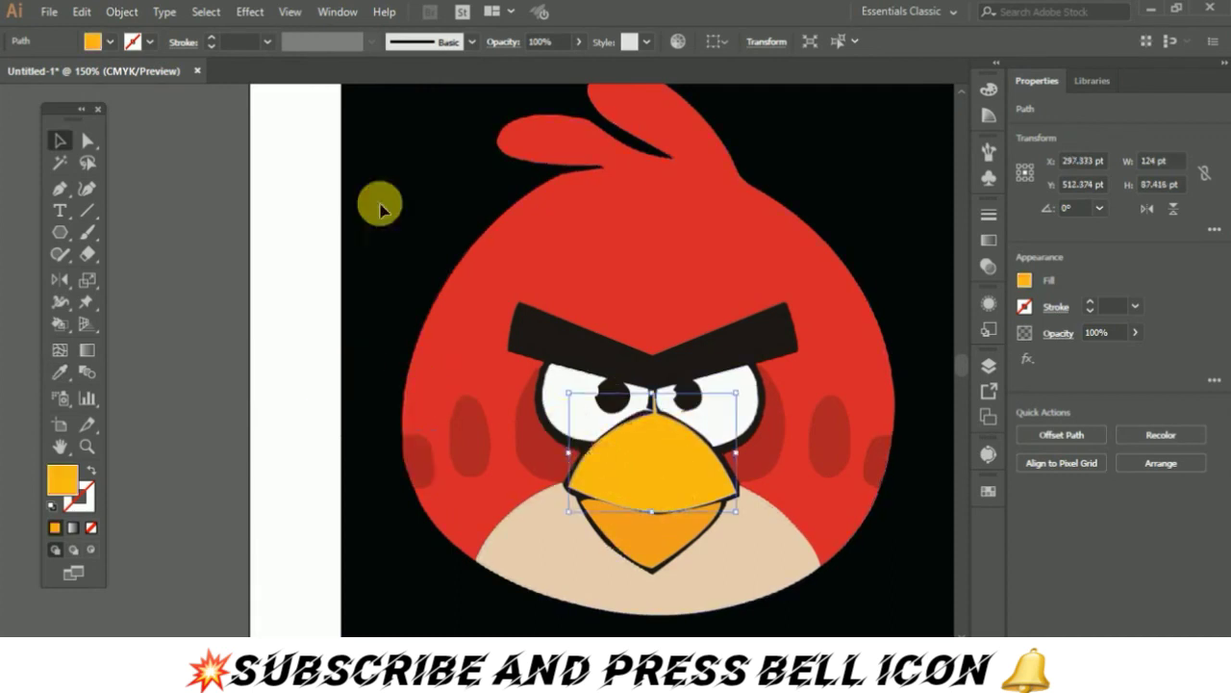
pyautogui.click(149, 42)
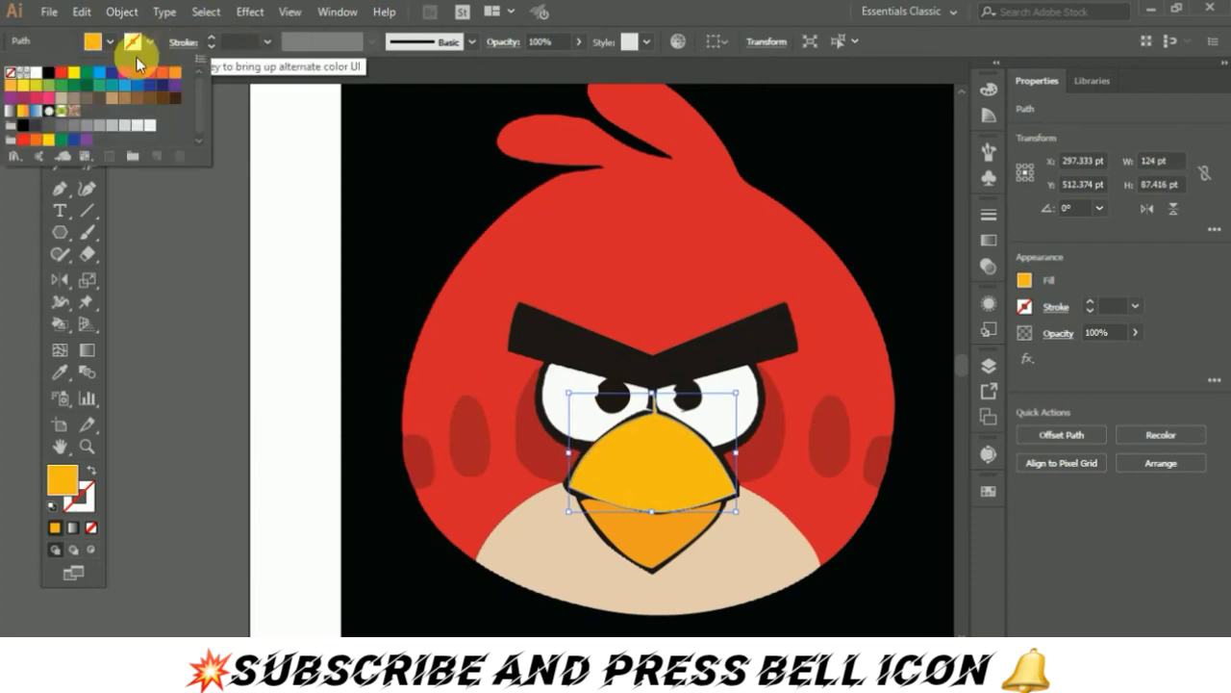
pyautogui.click(843, 416)
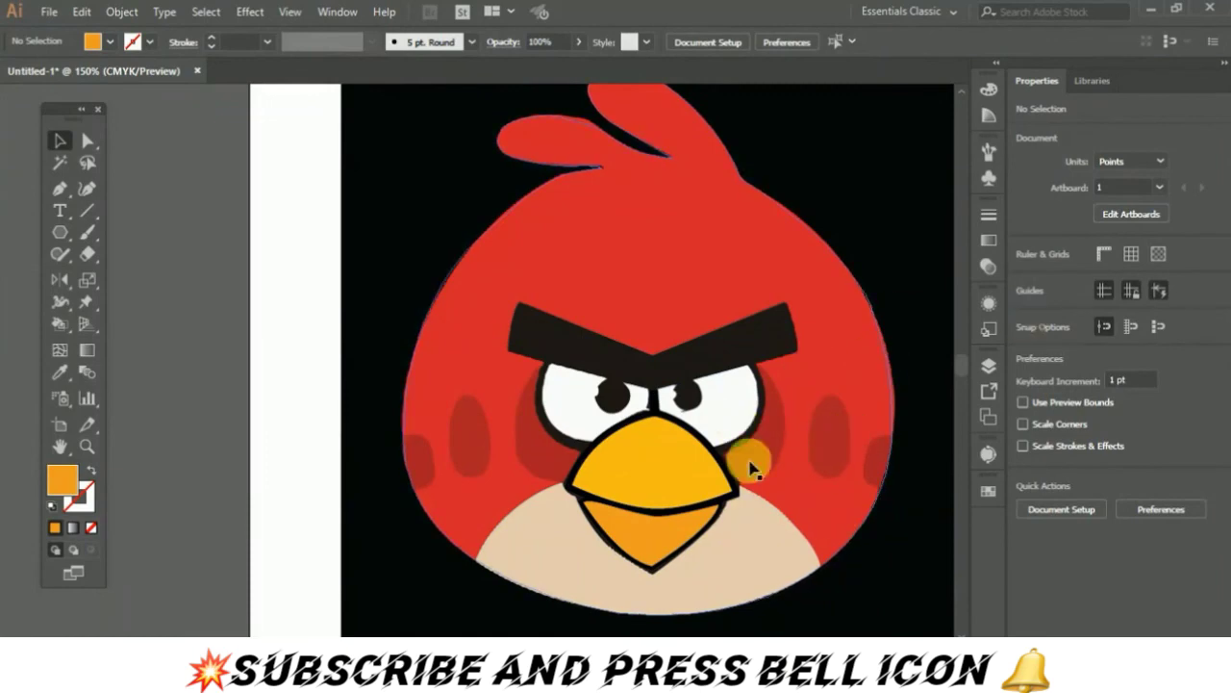
pyautogui.click(582, 513)
pyautogui.click(584, 515)
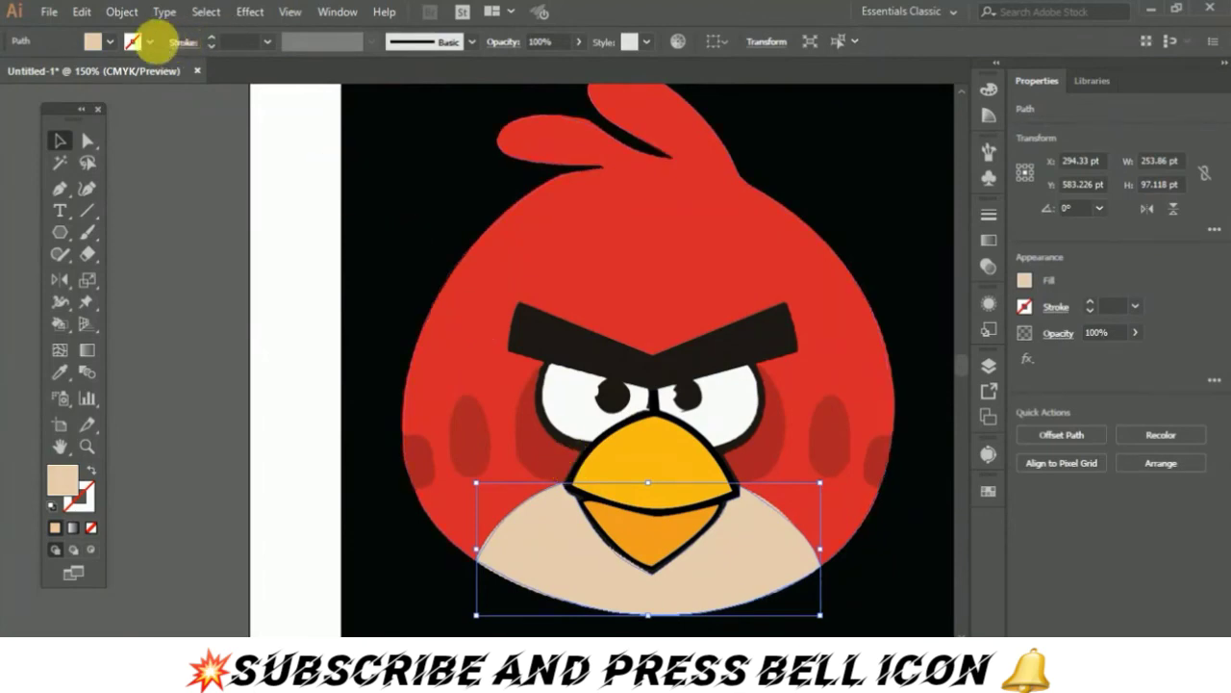
pyautogui.click(152, 42)
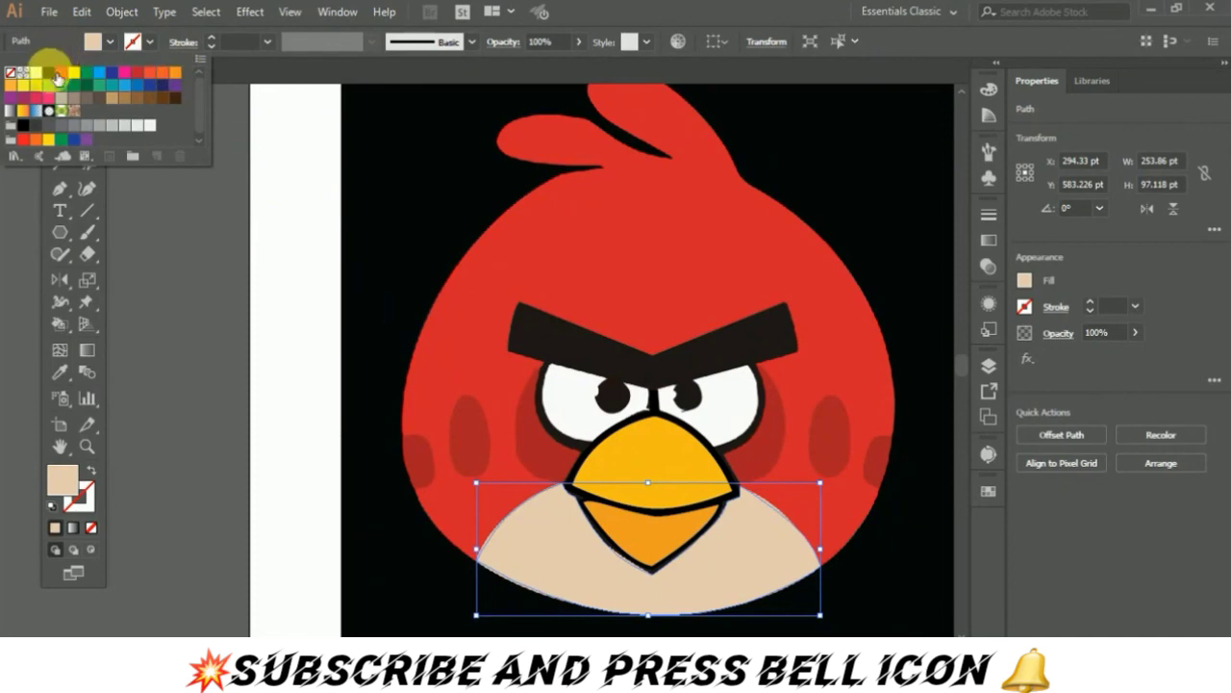
pyautogui.click(49, 72)
pyautogui.click(213, 41)
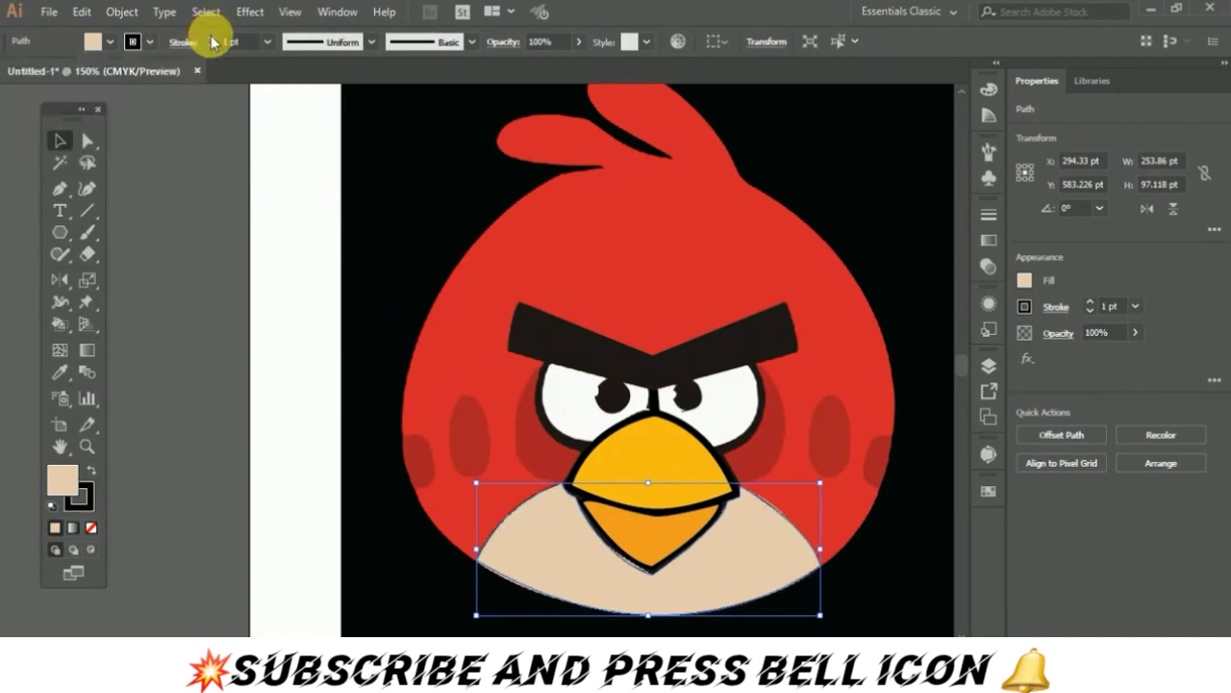
pyautogui.click(212, 42)
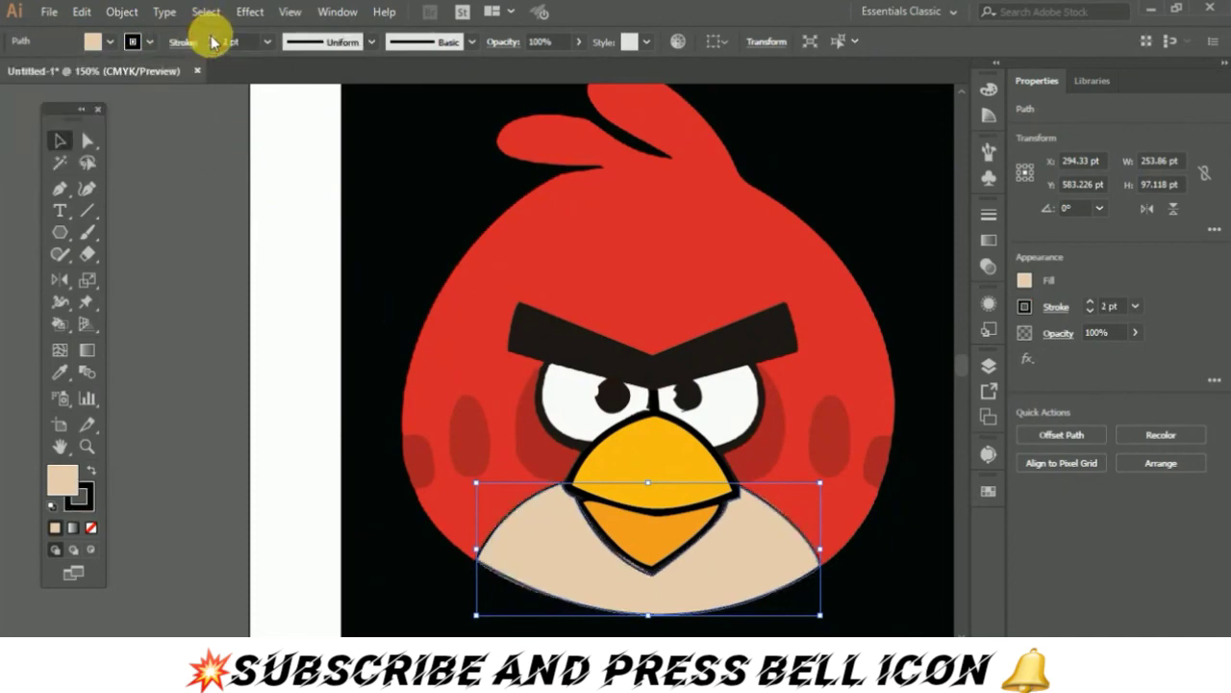
pyautogui.click(150, 42)
pyautogui.click(10, 72)
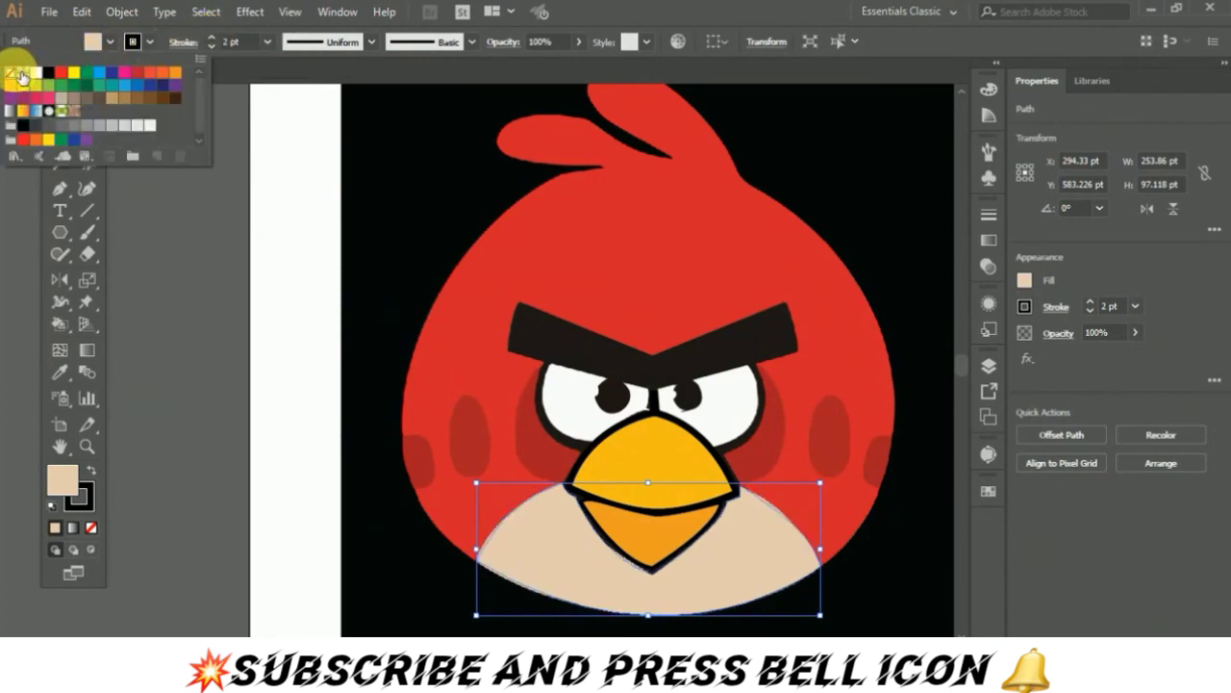
pyautogui.click(590, 469)
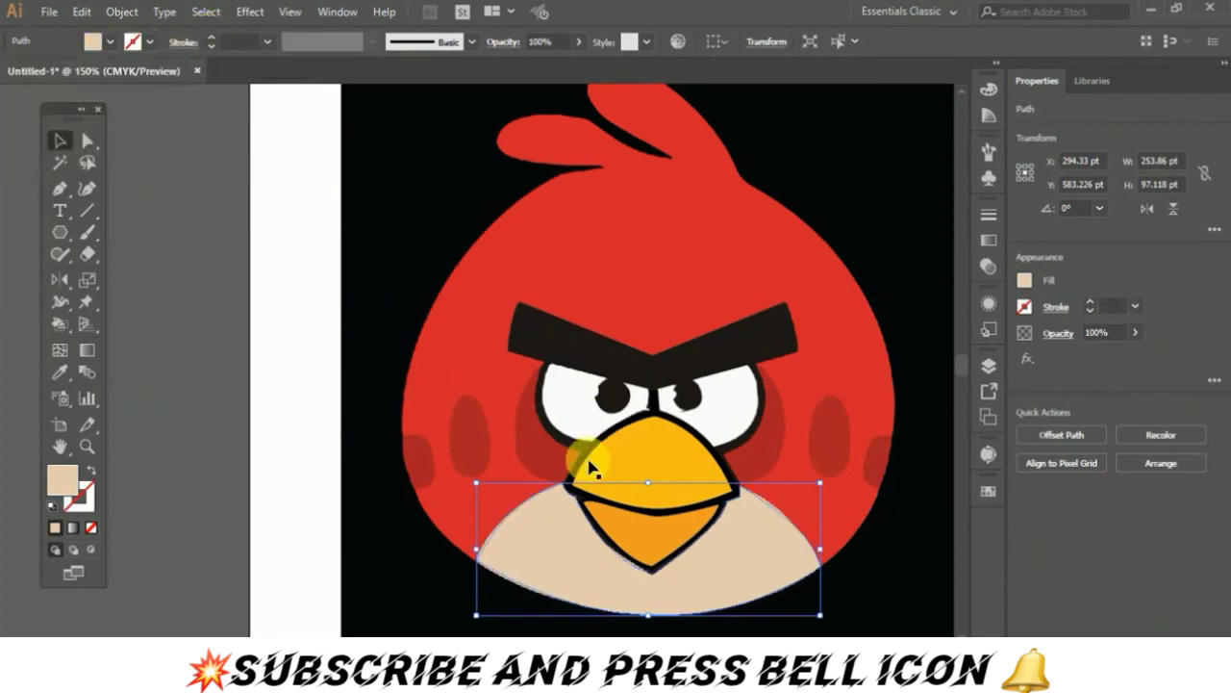
# - Raise the lower beak outline to 6 pt and the upper beak outline to 7 pt
pyautogui.click(583, 502)
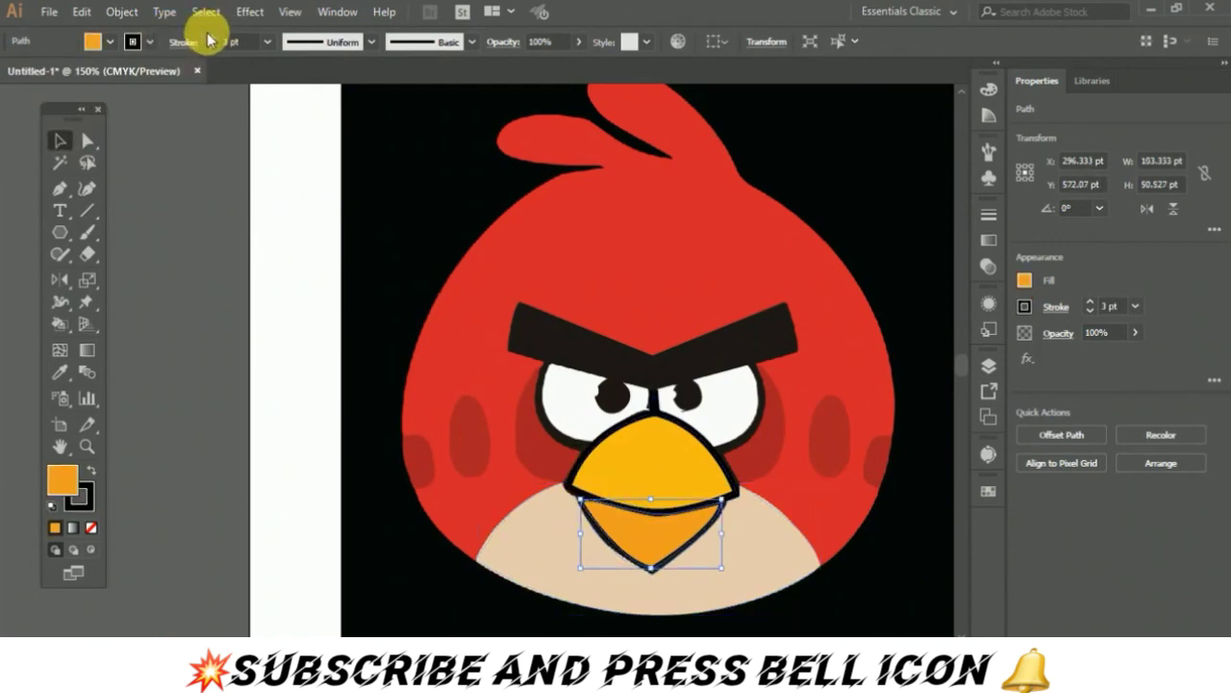
pyautogui.click(210, 37)
pyautogui.click(210, 37)
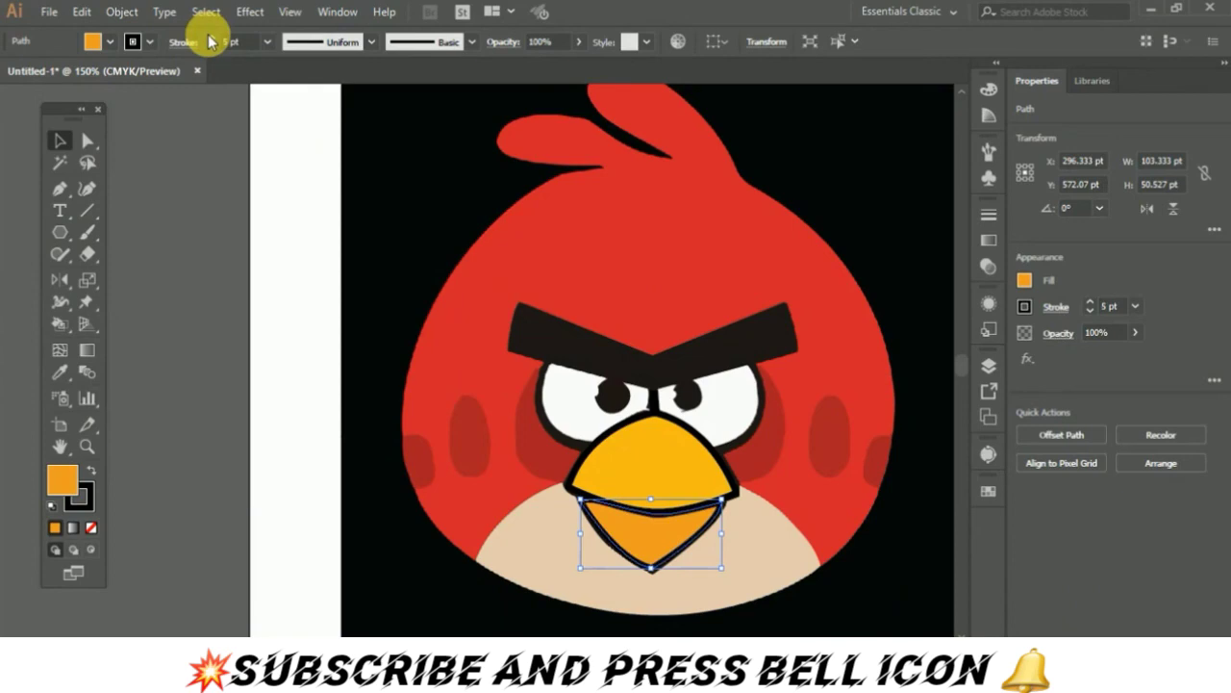
pyautogui.click(211, 38)
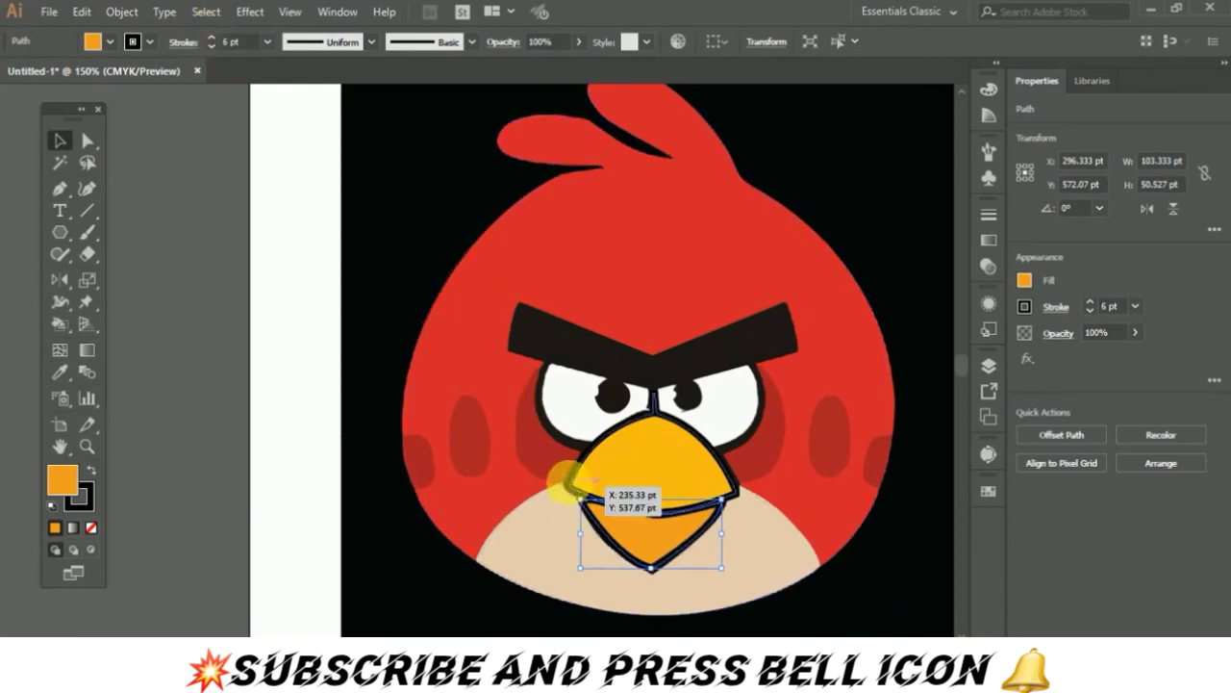
pyautogui.click(568, 479)
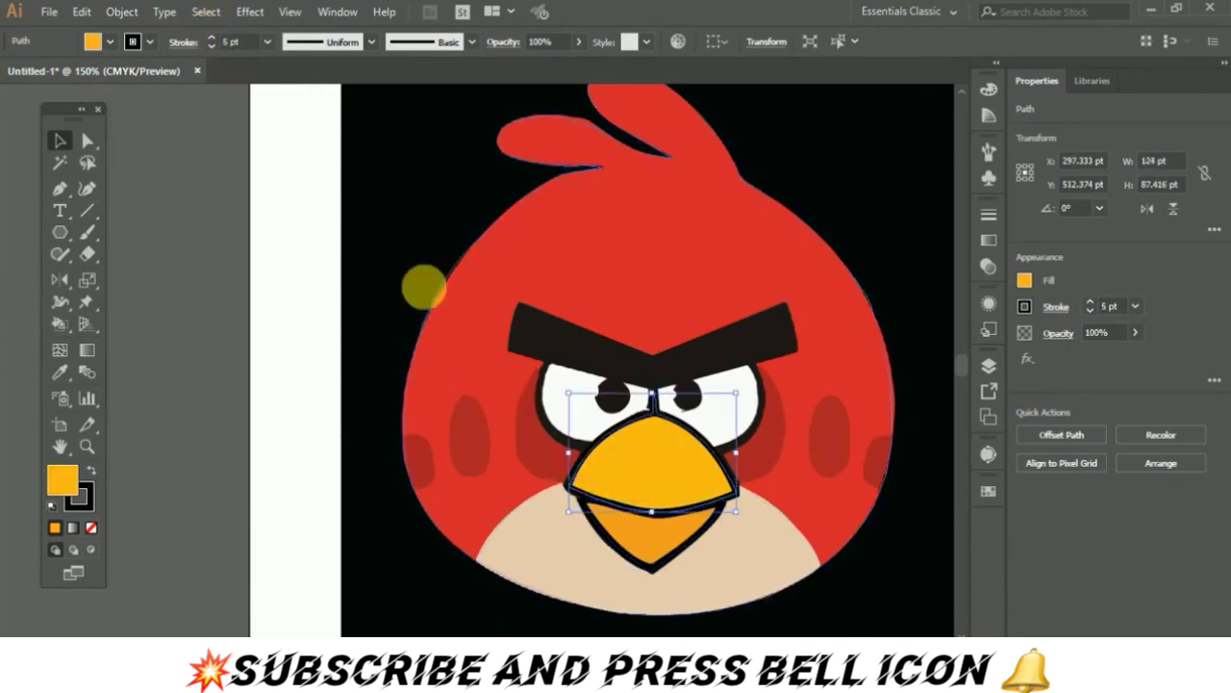
pyautogui.click(211, 37)
pyautogui.click(211, 38)
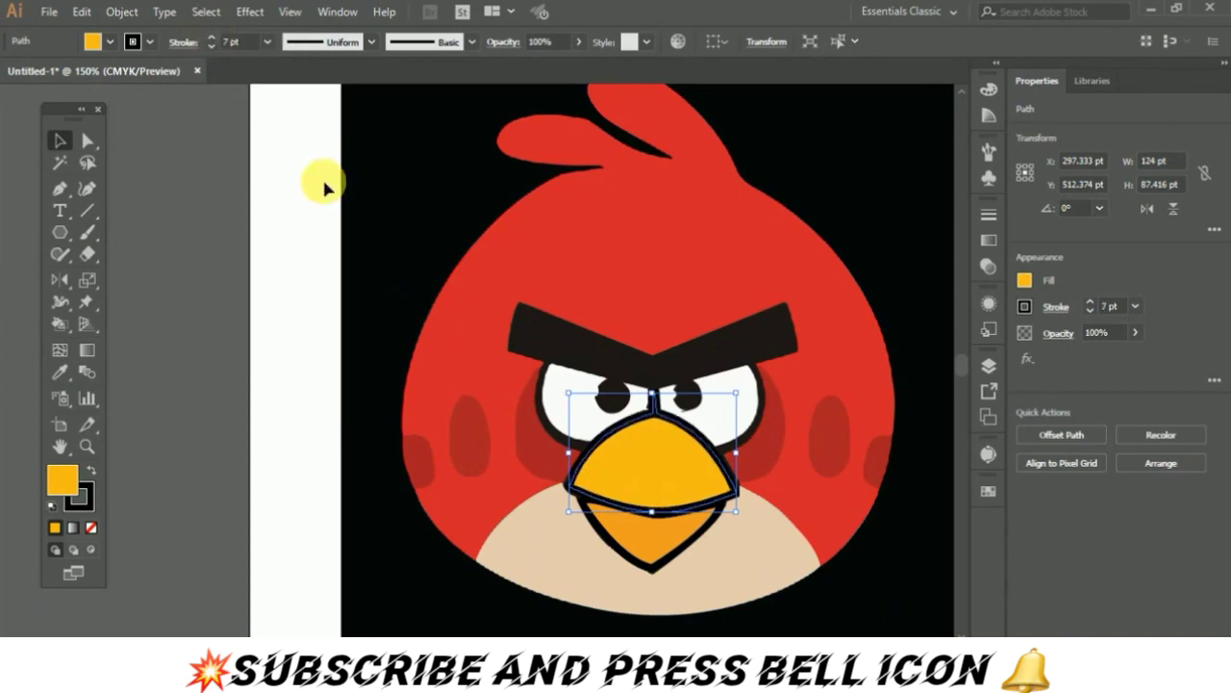
pyautogui.click(316, 205)
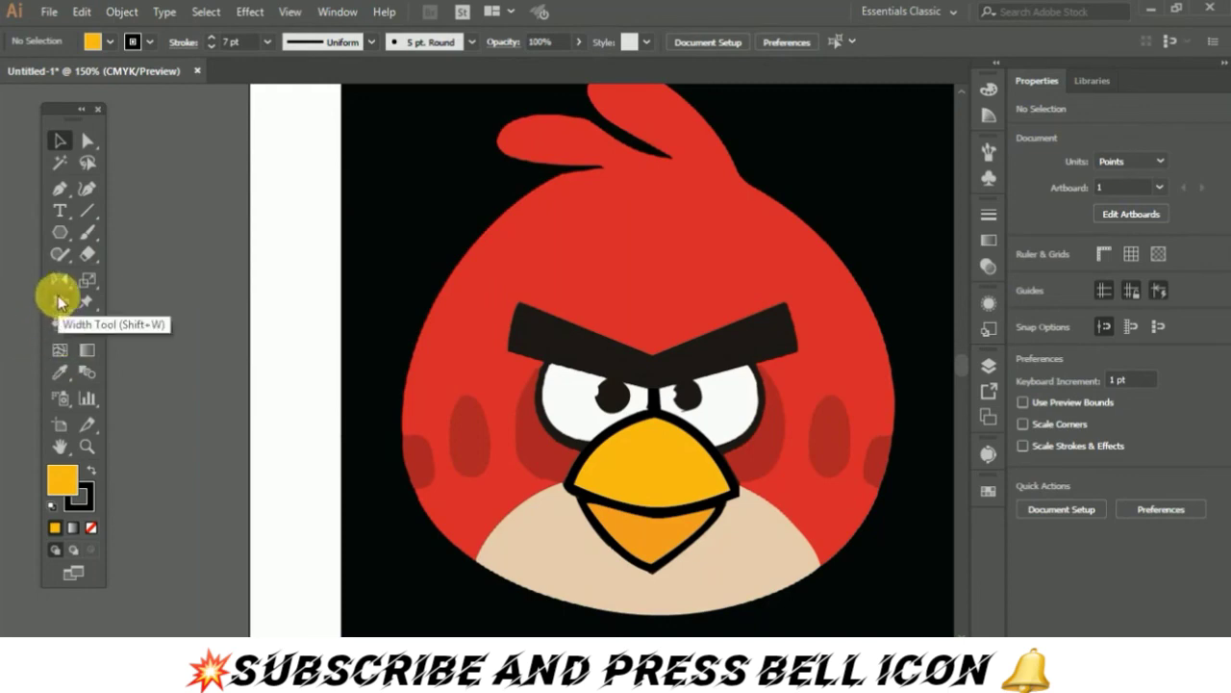
# - With the Pencil, redraw the red body shape's upper-left edge to follow the bird outline
pyautogui.click(60, 253)
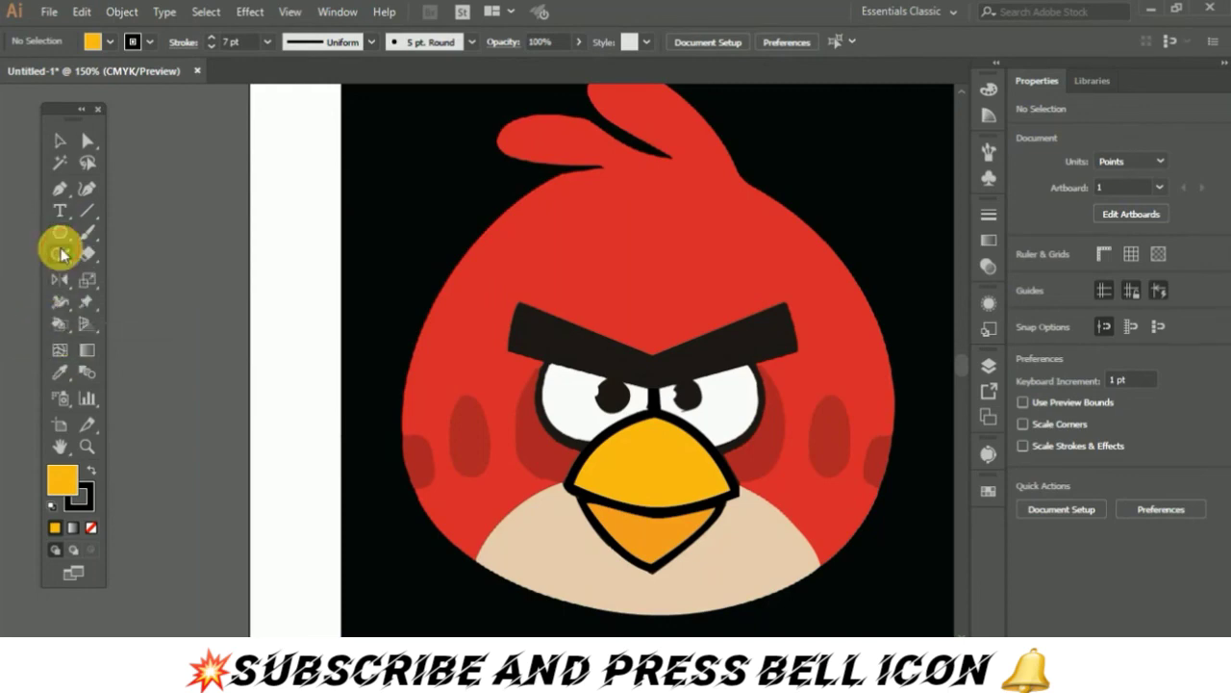
pyautogui.click(60, 253)
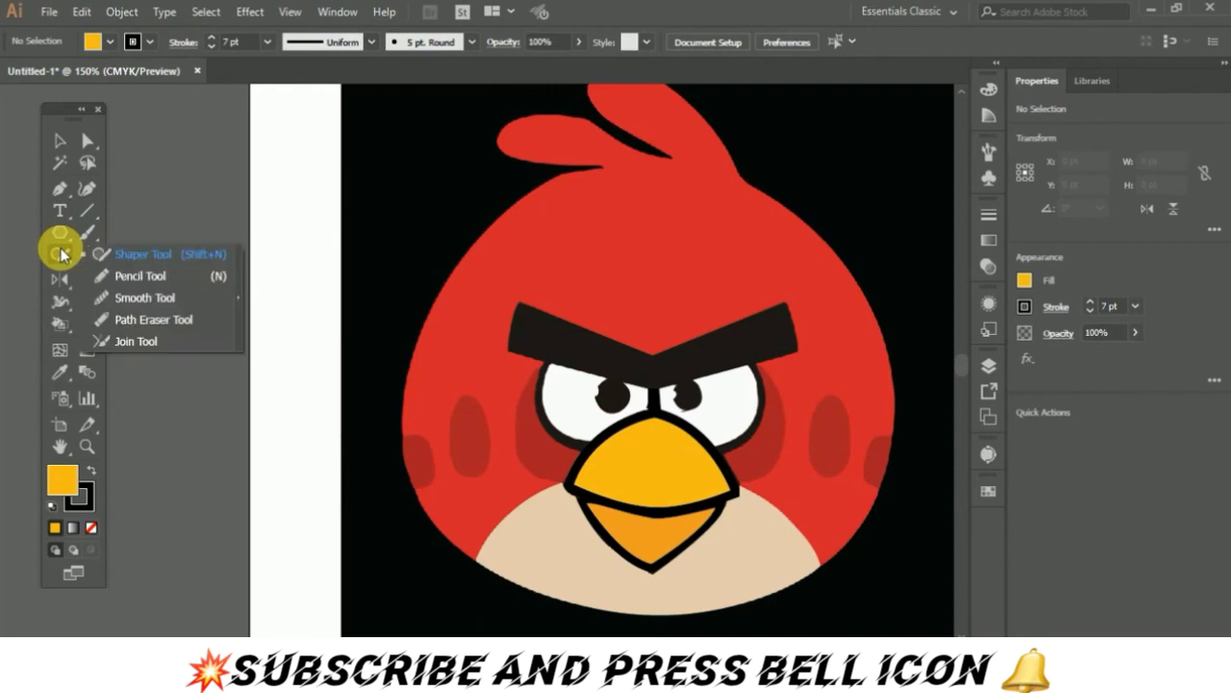
pyautogui.click(135, 275)
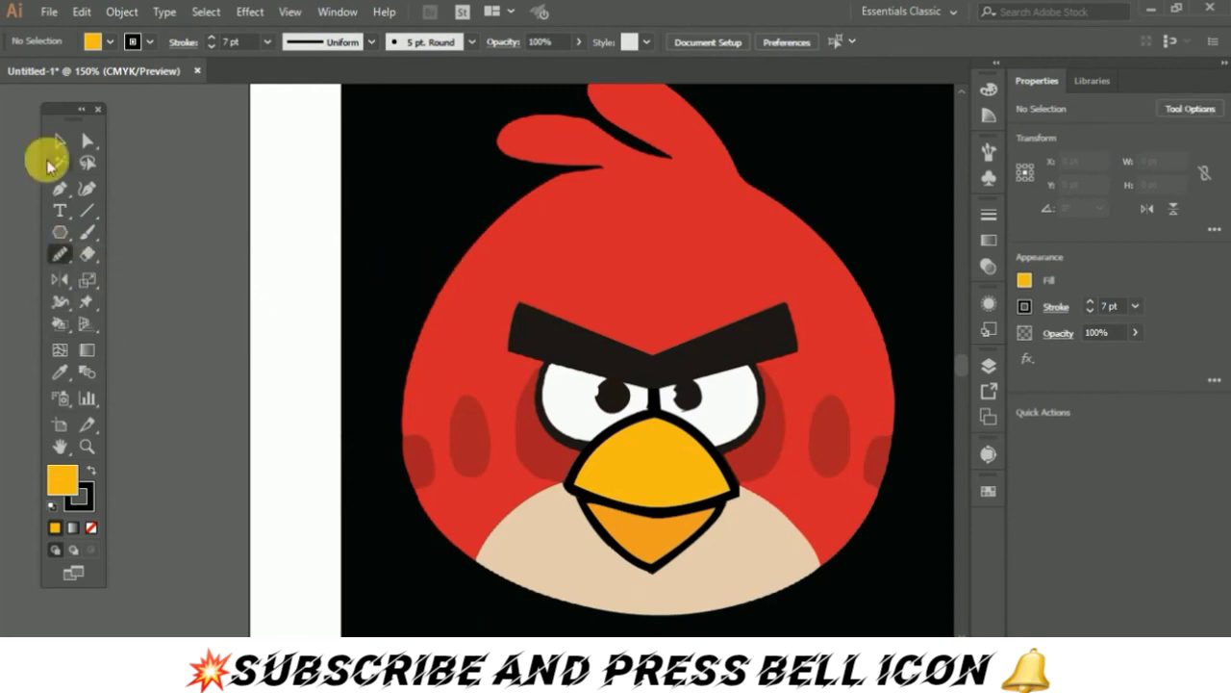
pyautogui.click(60, 140)
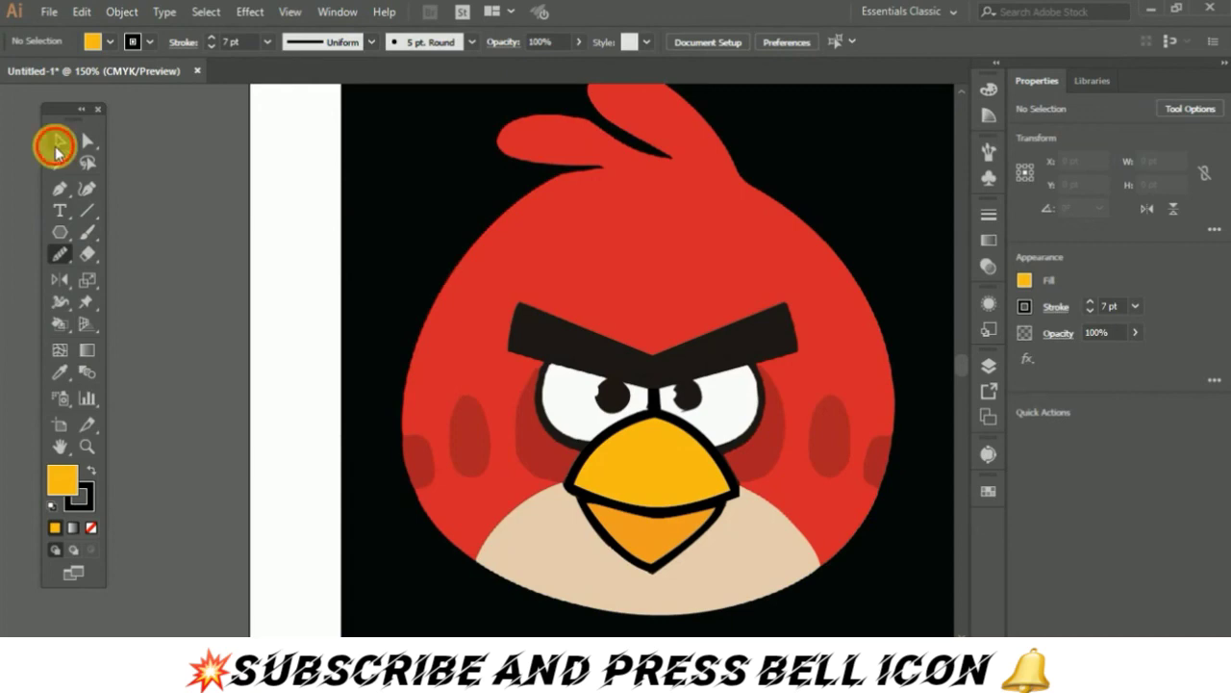
pyautogui.click(452, 273)
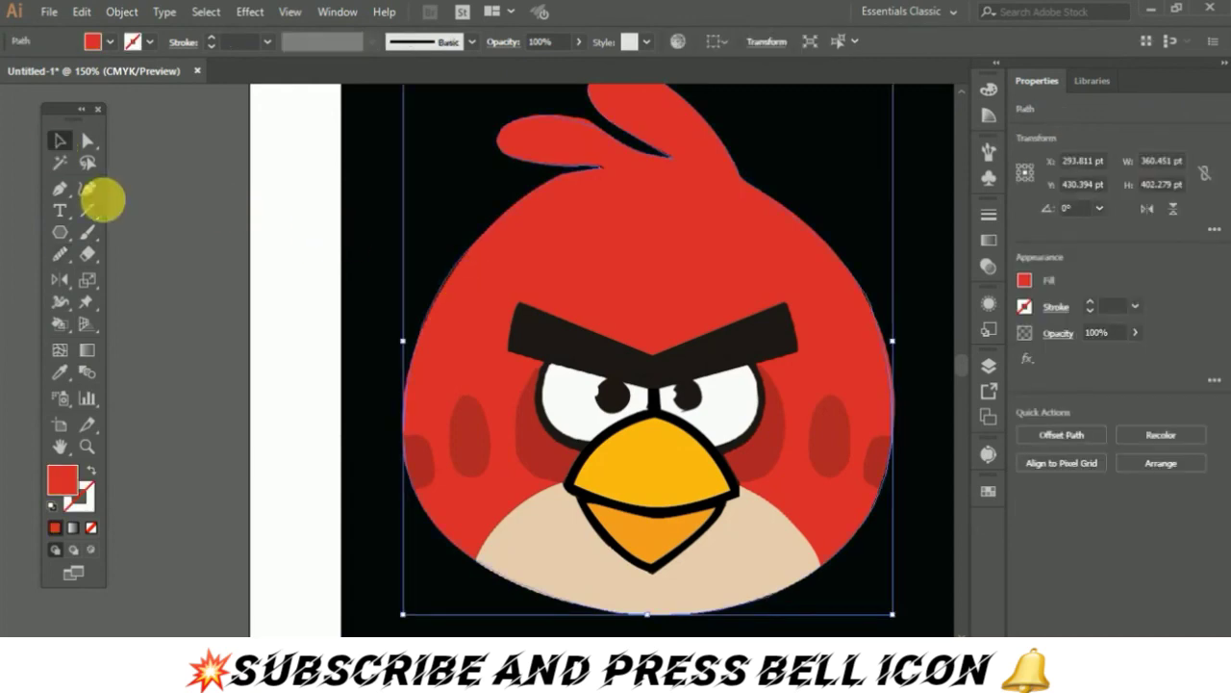
pyautogui.click(59, 248)
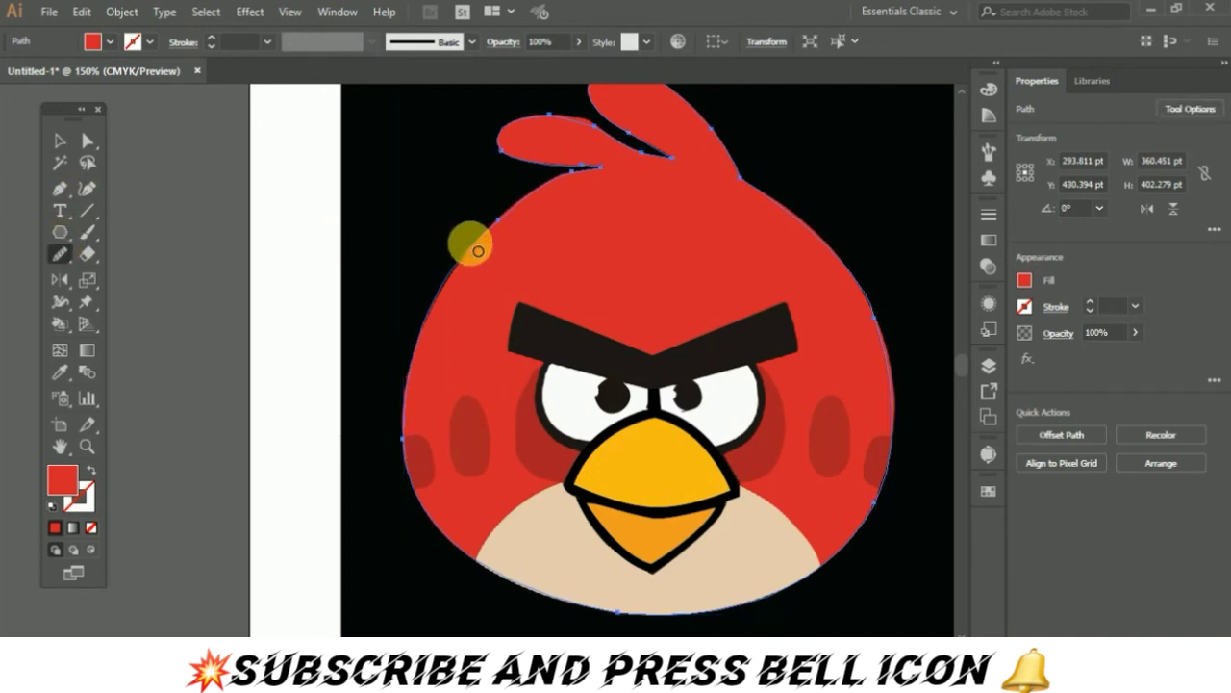
pyautogui.moveTo(478, 251); pyautogui.dragTo(434, 231)
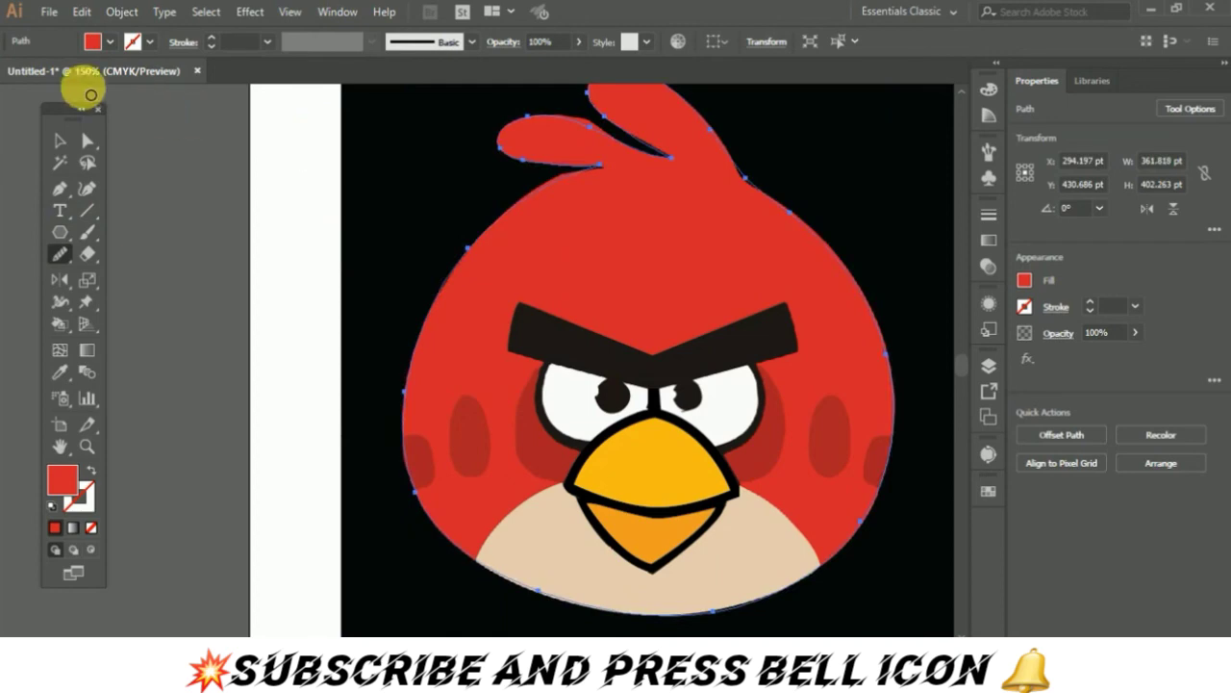
# - Unlock all objects, delete the reference bird image, and zoom to Fit Artboard
pyautogui.press('v')
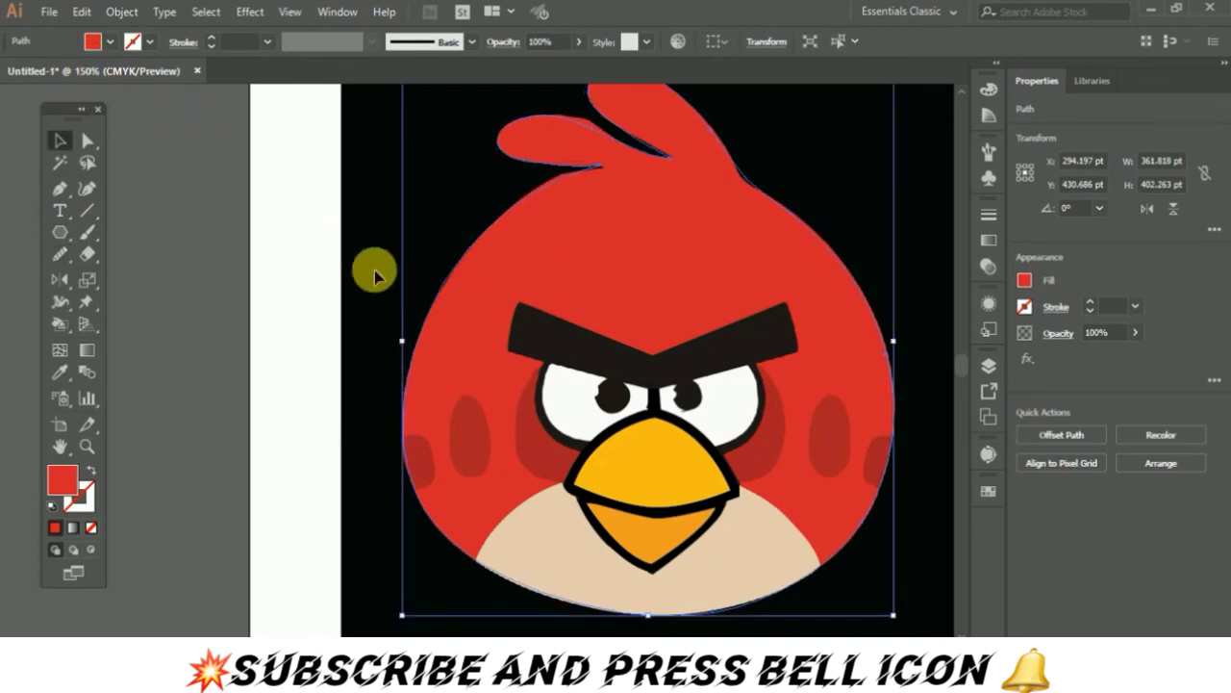
pyautogui.click(374, 270)
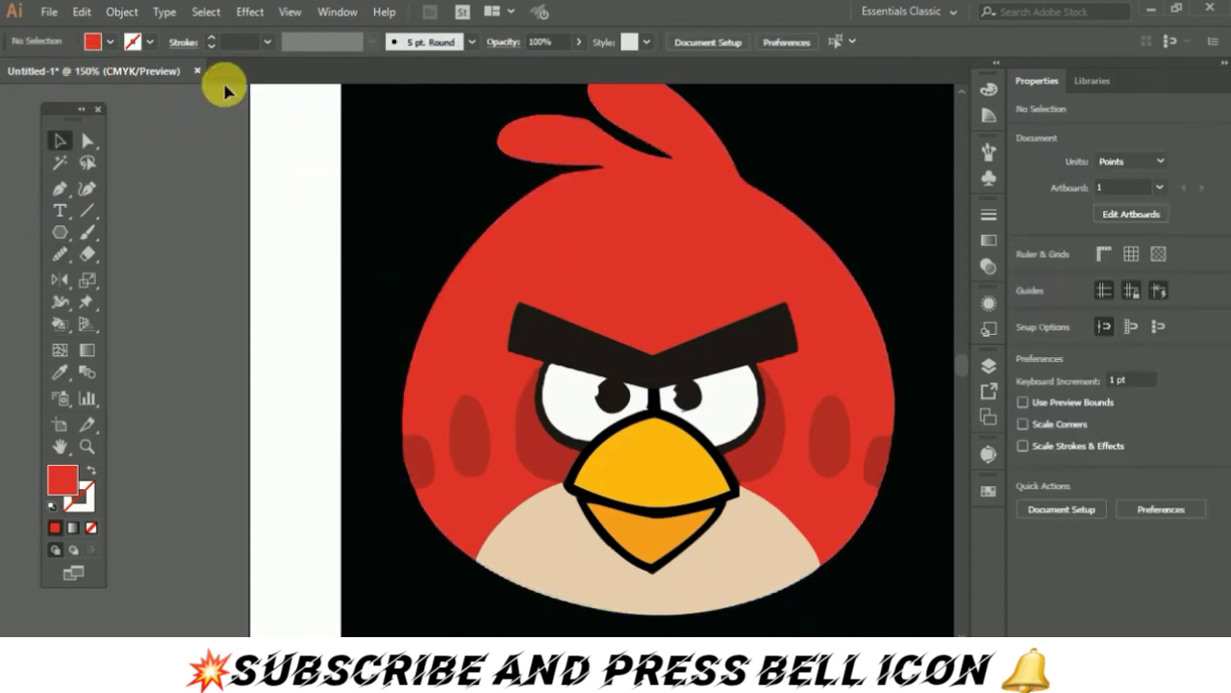
pyautogui.click(121, 12)
pyautogui.click(234, 116)
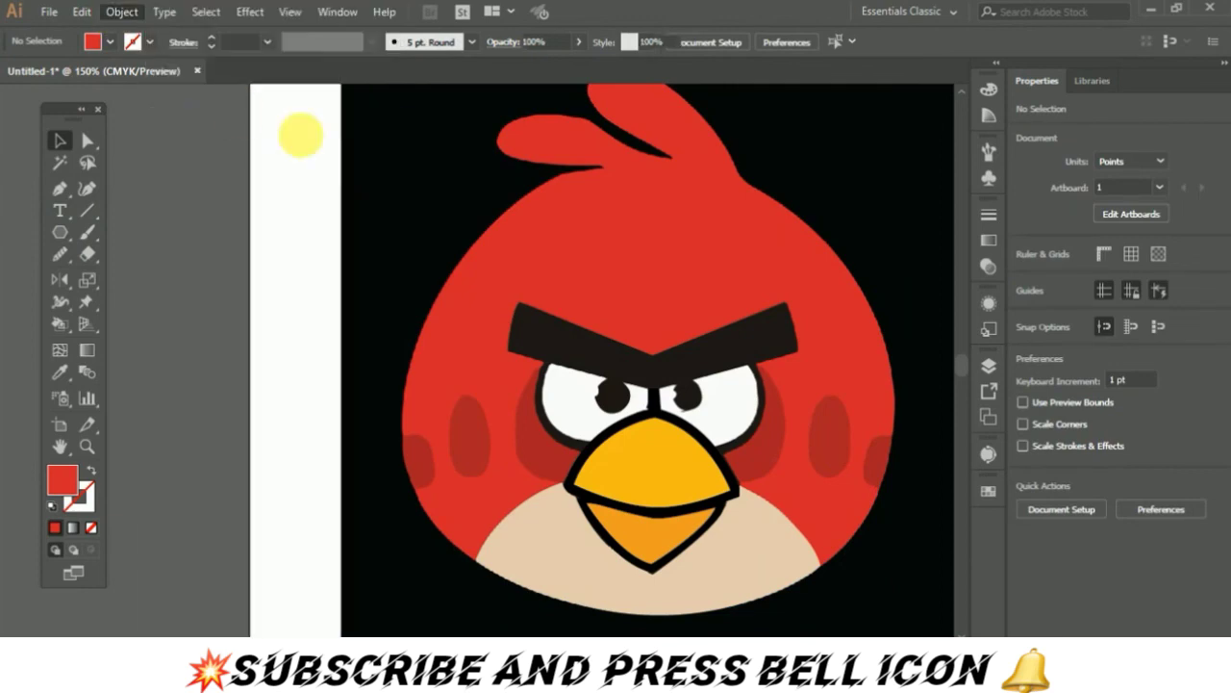
pyautogui.click(398, 187)
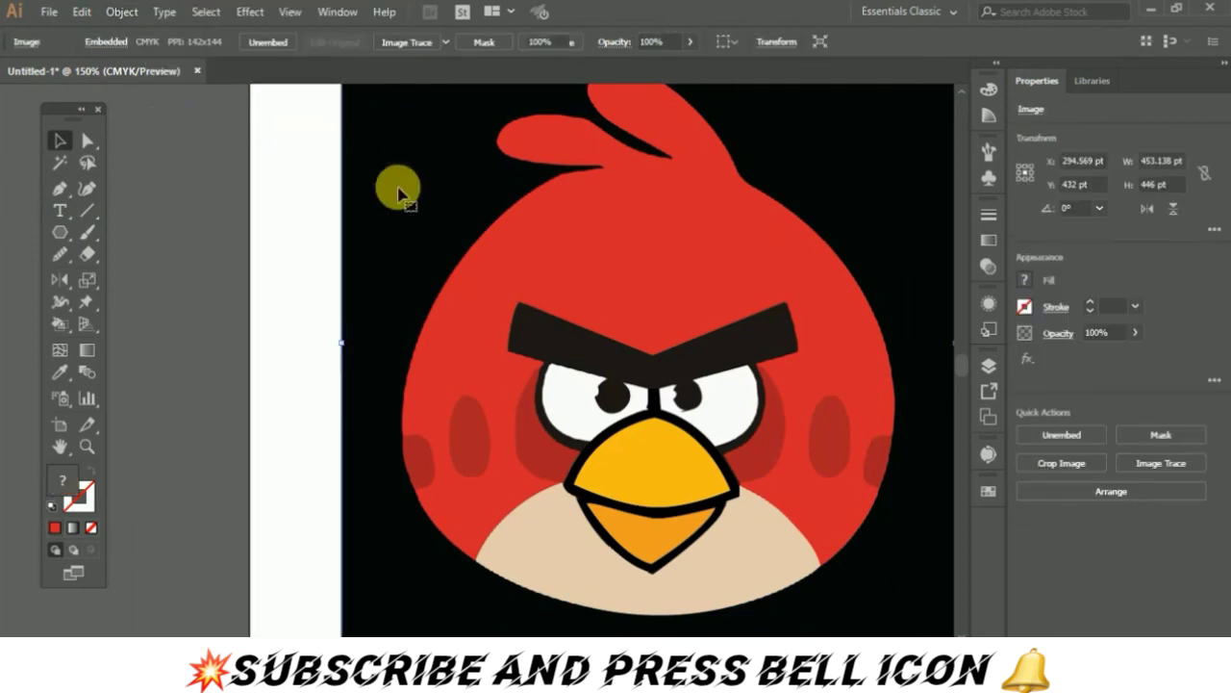
pyautogui.press('Delete')
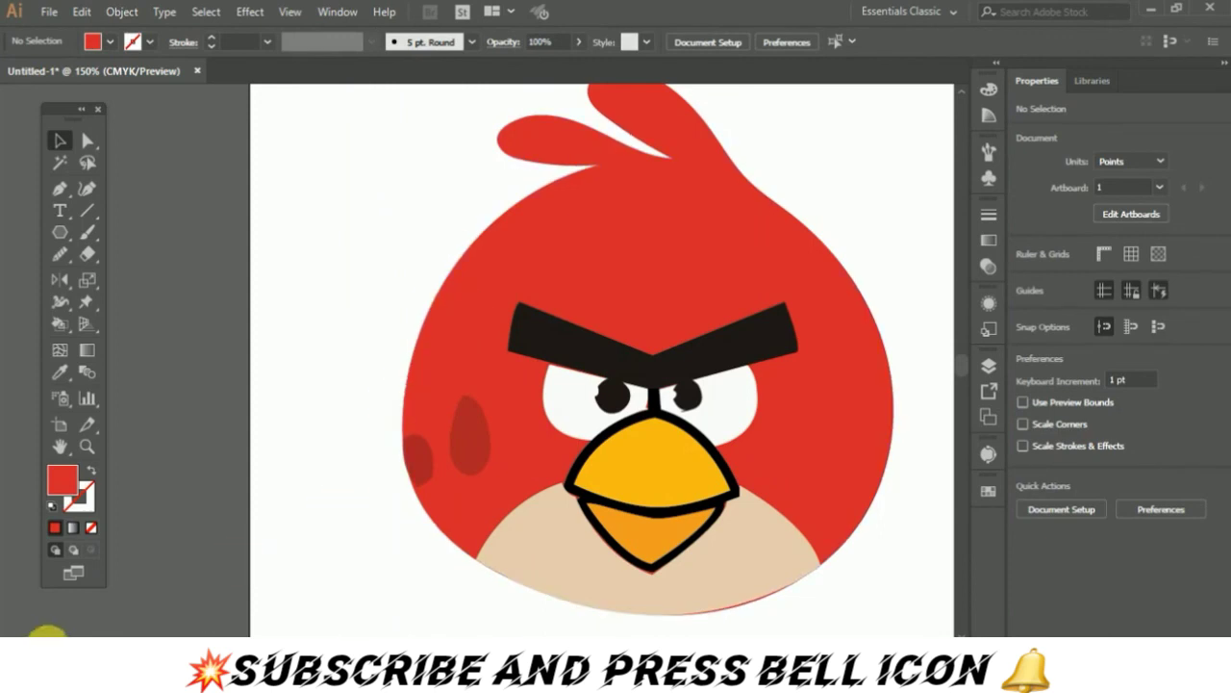
pyautogui.click(53, 635)
pyautogui.click(82, 633)
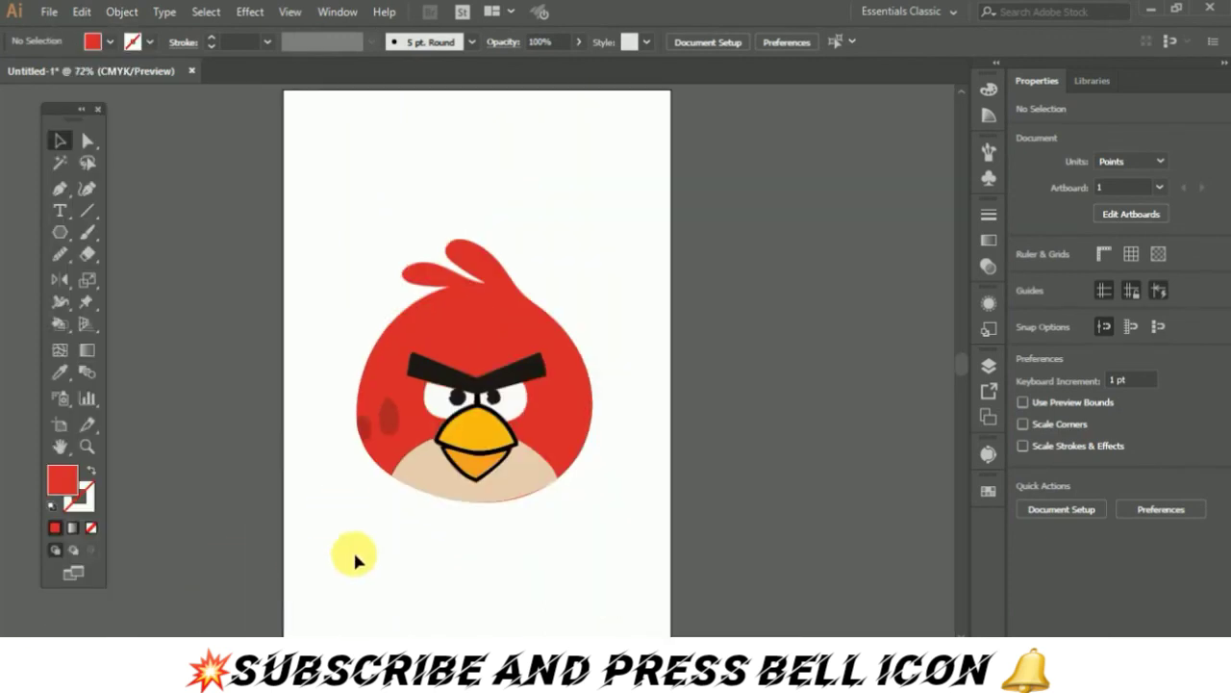